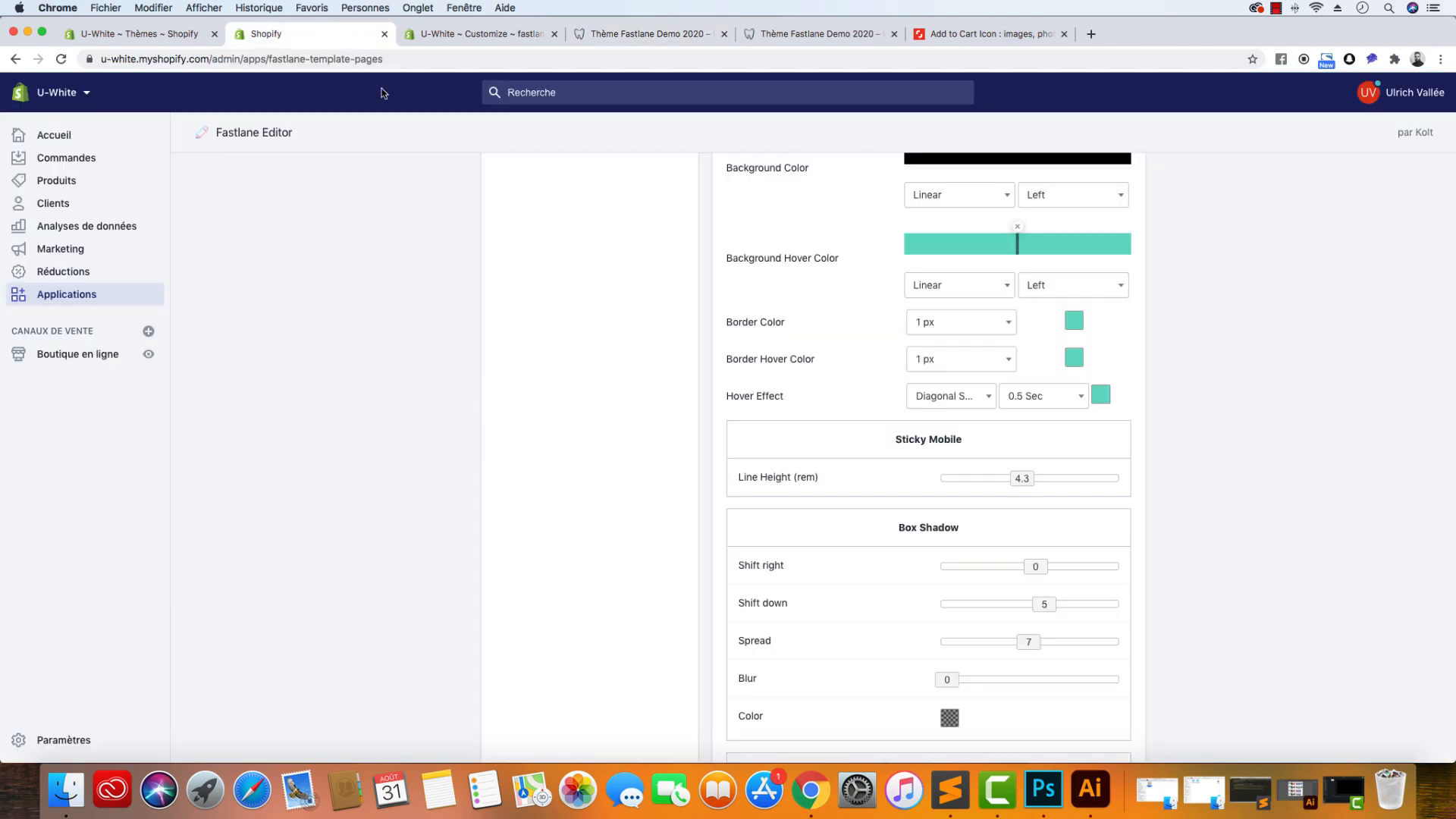
# Step: Examine the Add To Cart button's font, background, border and shadow settings in the Fastlane Editor
pyautogui.click(304, 33)
pyautogui.scroll(-5, 660, 432)
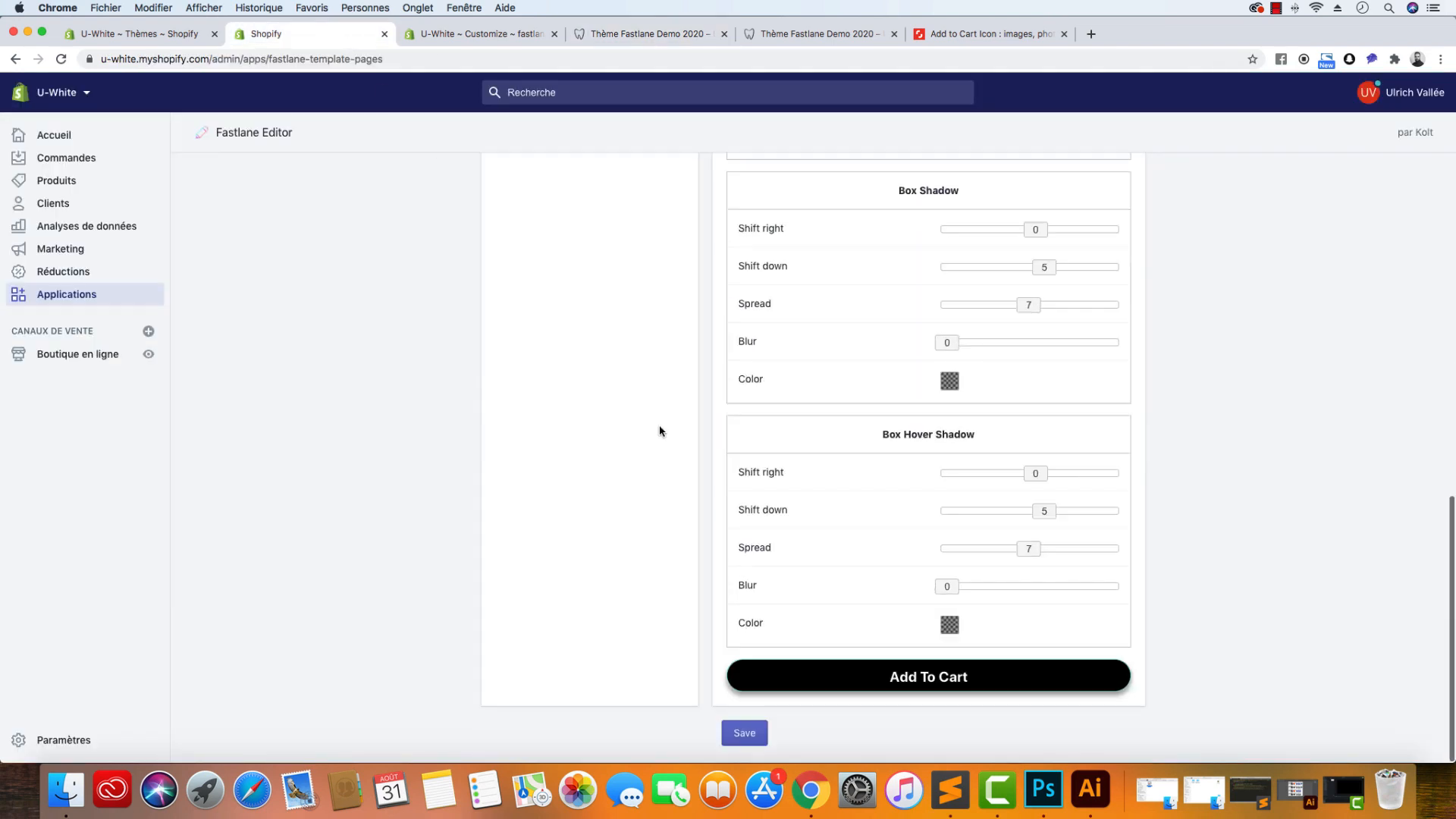
pyautogui.scroll(10, 660, 432)
pyautogui.scroll(-5, 660, 432)
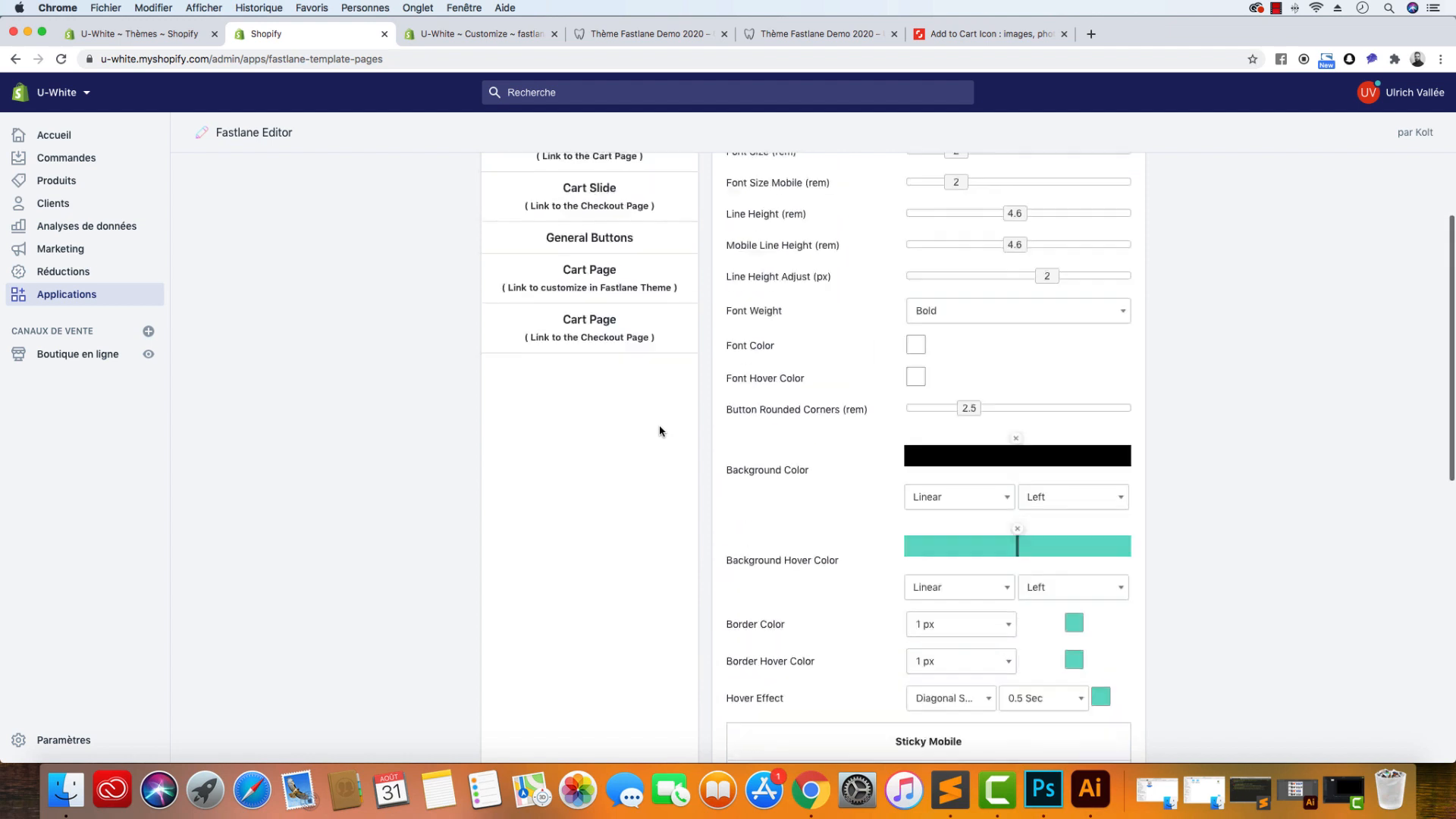
pyautogui.scroll(3, 652, 421)
pyautogui.scroll(-5, 733, 488)
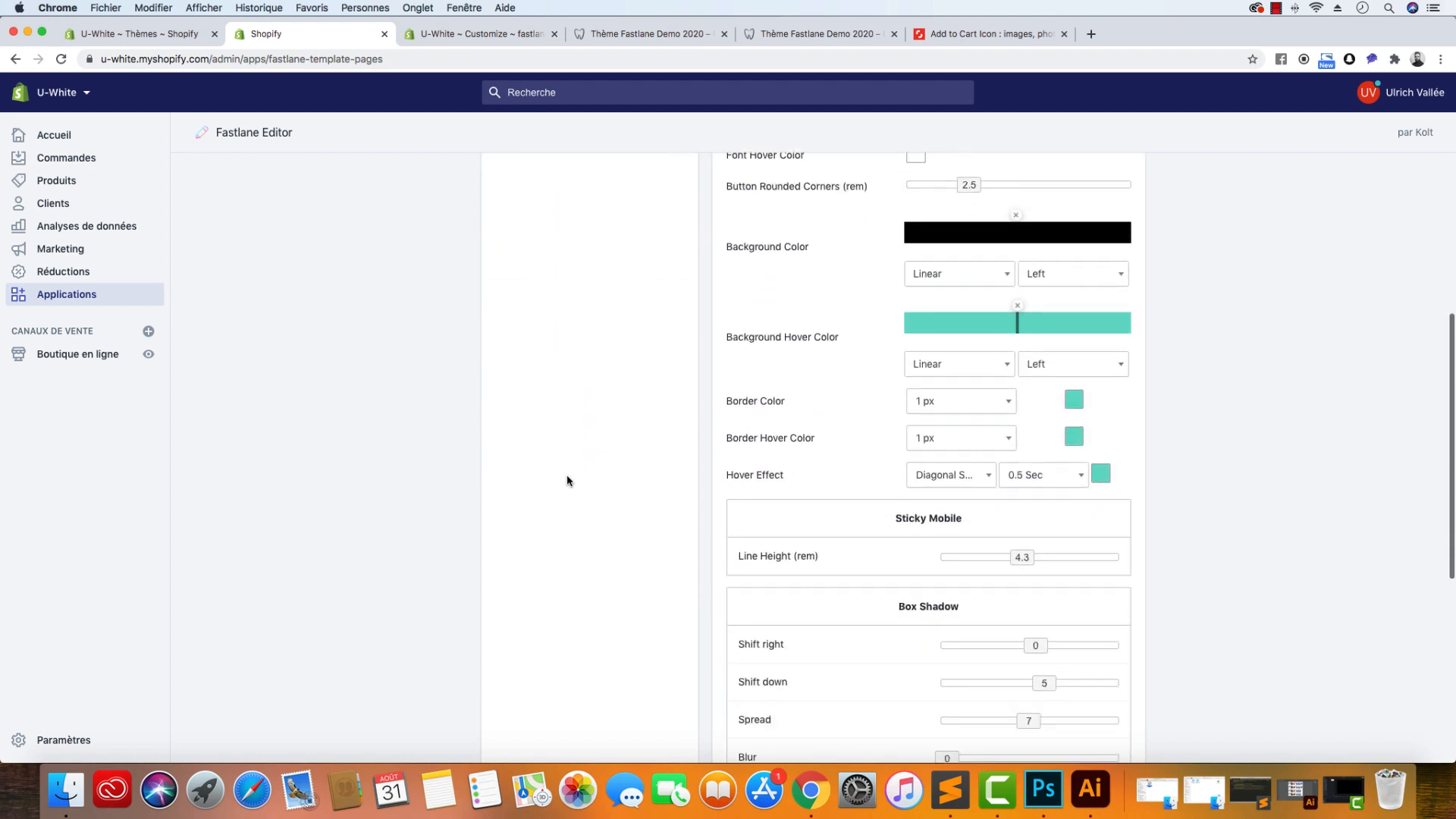
# Step: Check which hover effects are available for the Add To Cart button, keeping the current choice
pyautogui.scroll(2, 568, 481)
pyautogui.click(960, 560)
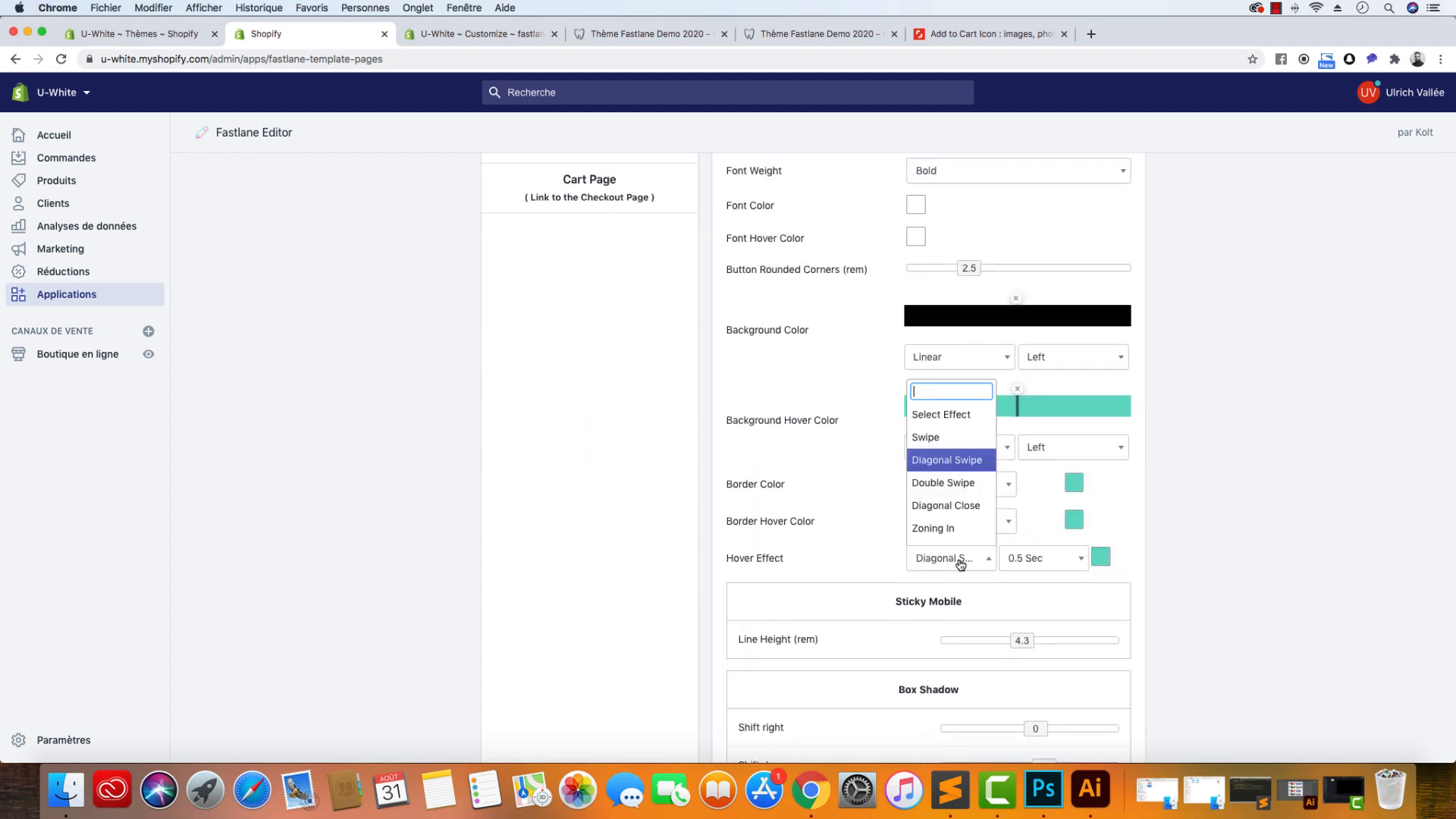
pyautogui.scroll(-3, 938, 513)
pyautogui.scroll(3, 938, 512)
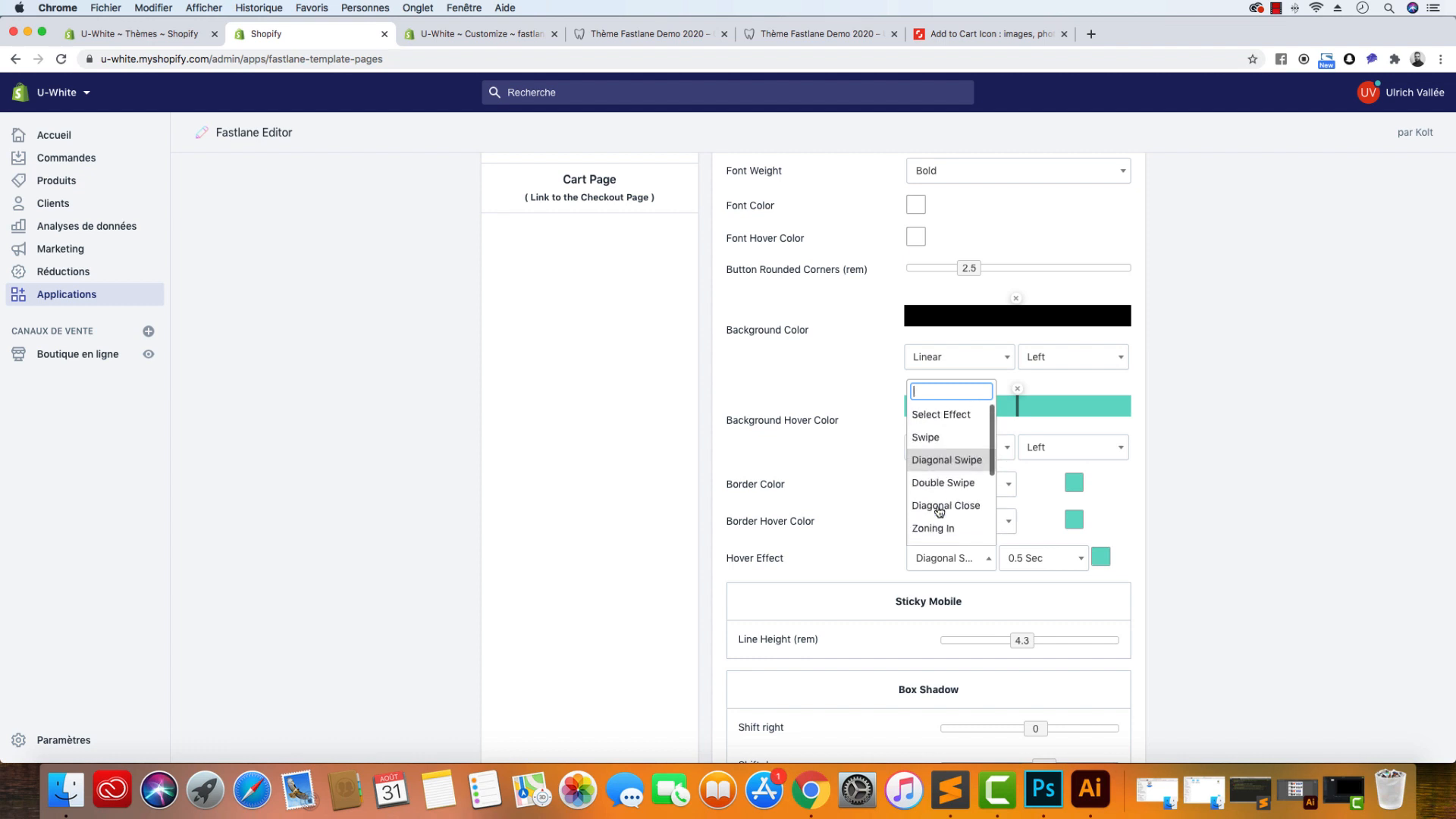
pyautogui.click(562, 505)
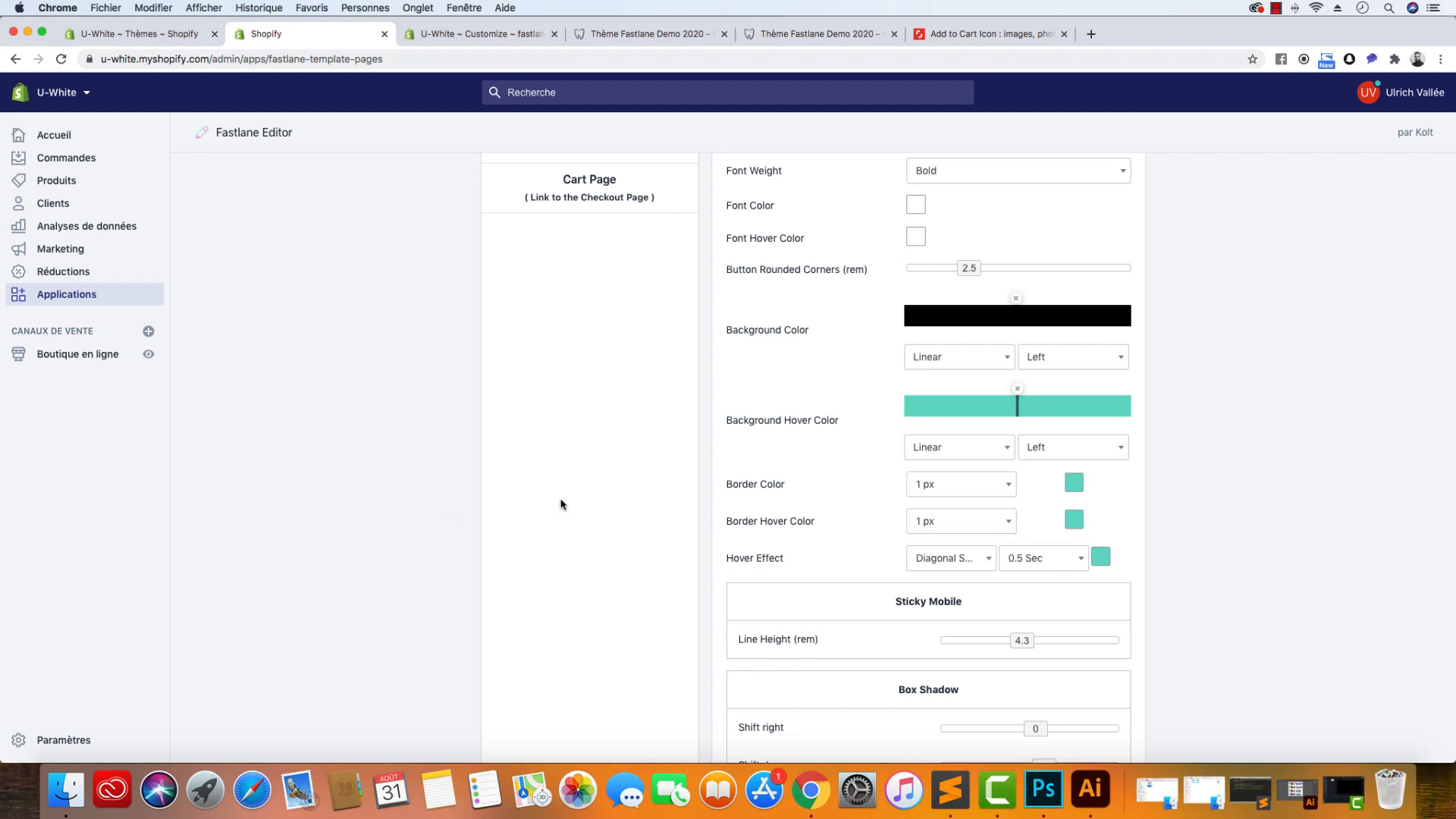
# Step: Review all Add To Cart button options, from status and font size to sticky mobile, box shadow and box hover shadow
pyautogui.scroll(4, 580, 497)
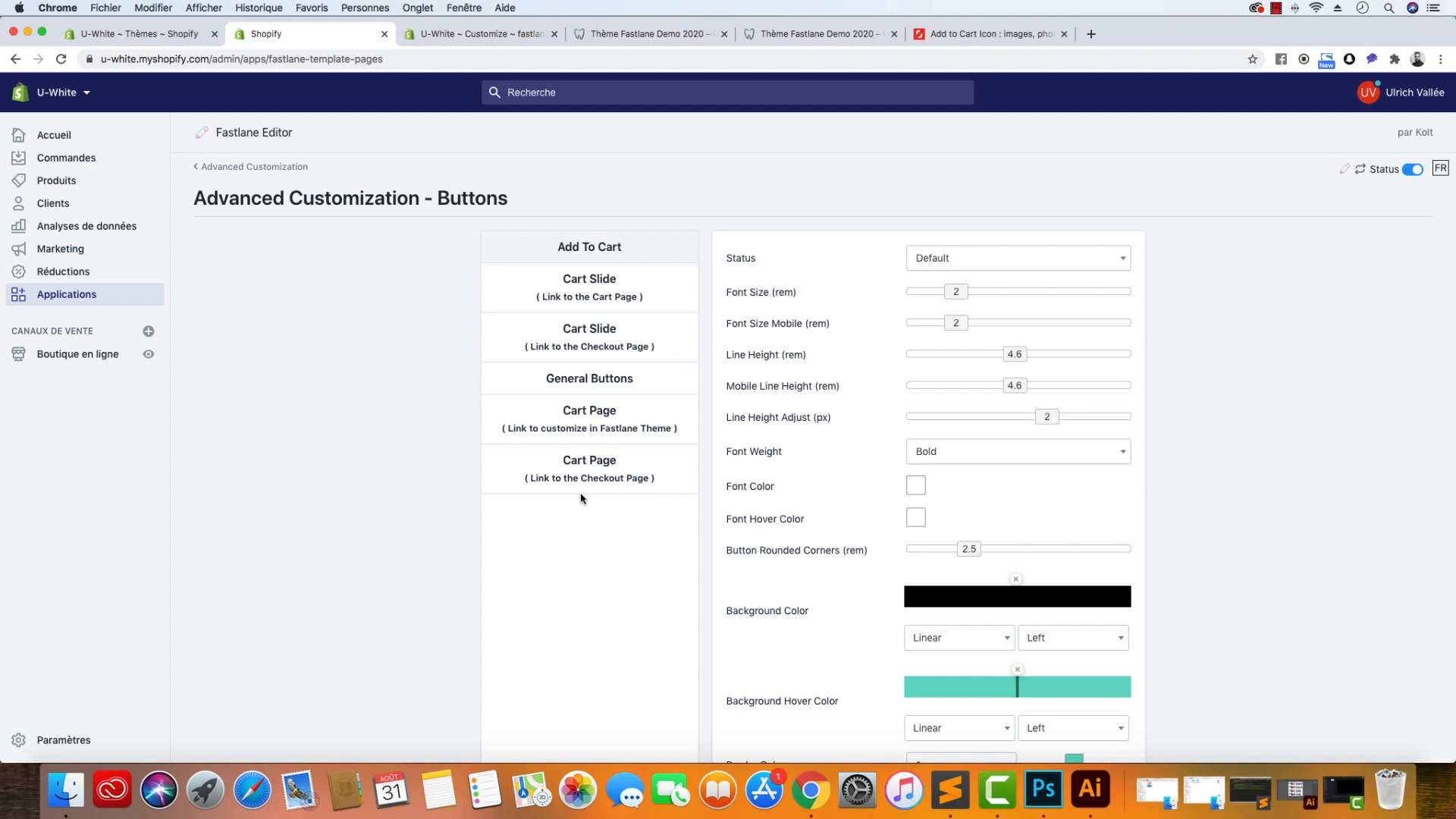
pyautogui.scroll(-10, 582, 499)
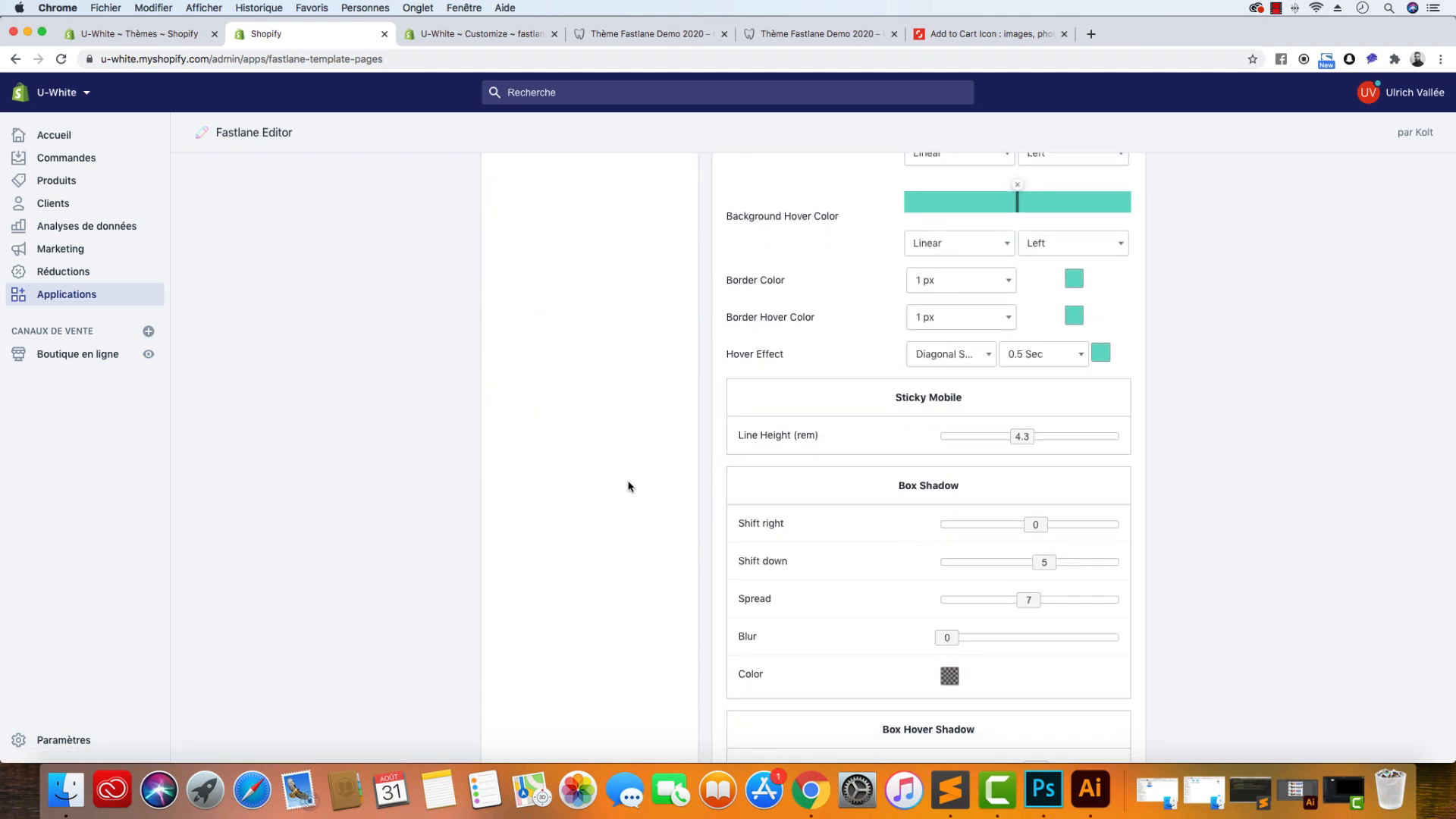
pyautogui.scroll(-6, 626, 485)
pyautogui.scroll(8, 629, 489)
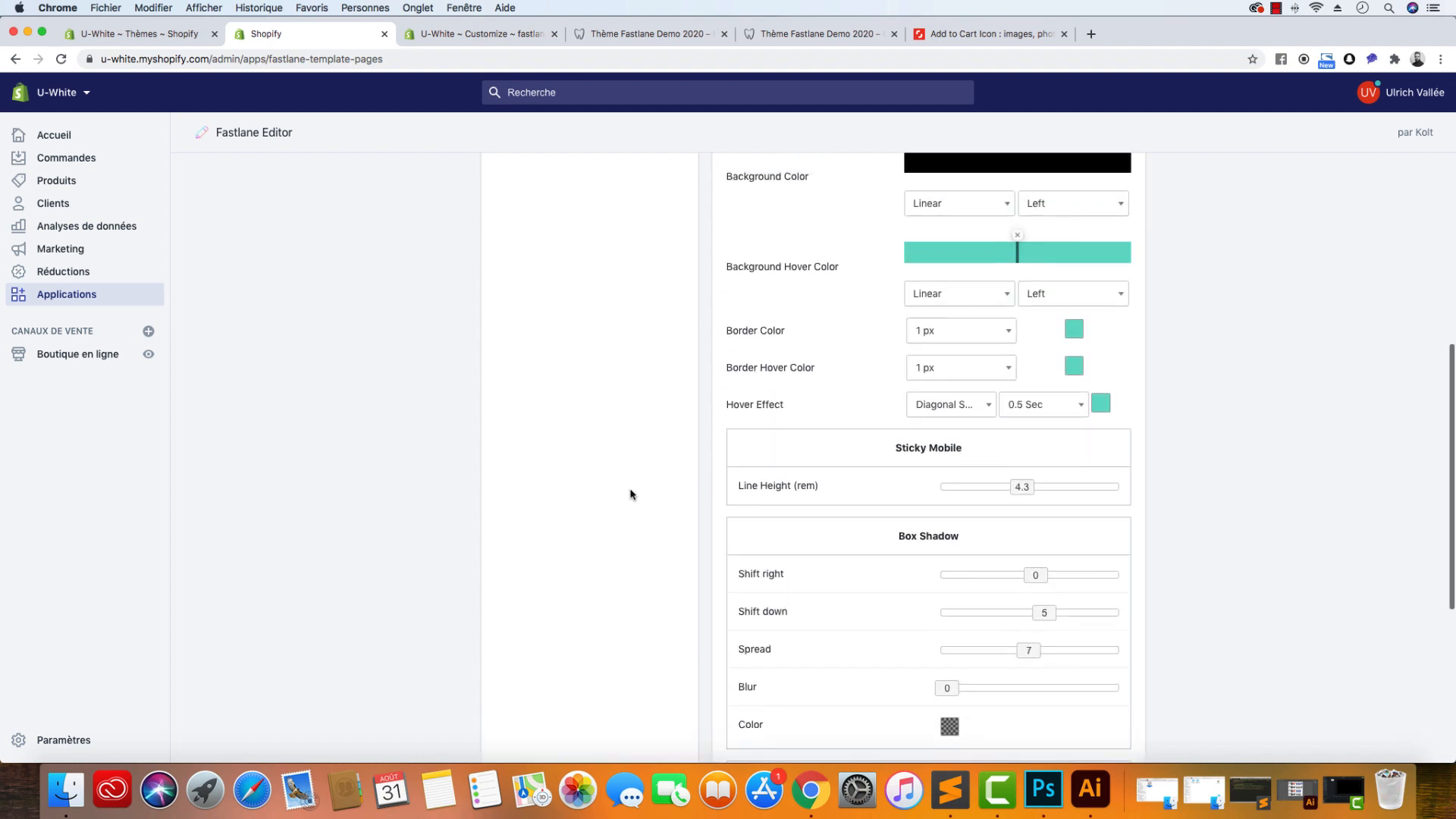
pyautogui.scroll(8, 630, 494)
pyautogui.scroll(-14, 861, 516)
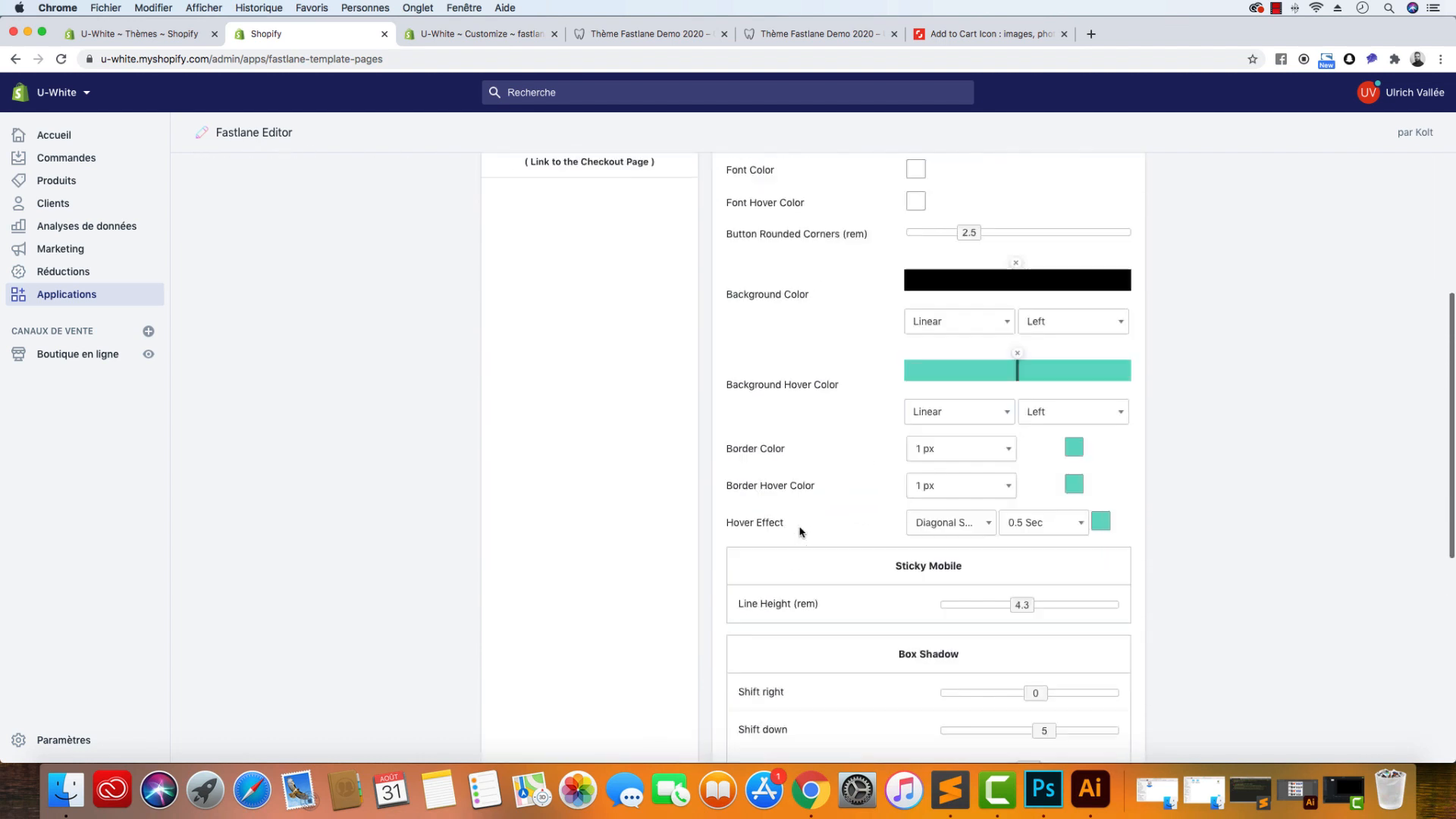
pyautogui.scroll(5, 867, 381)
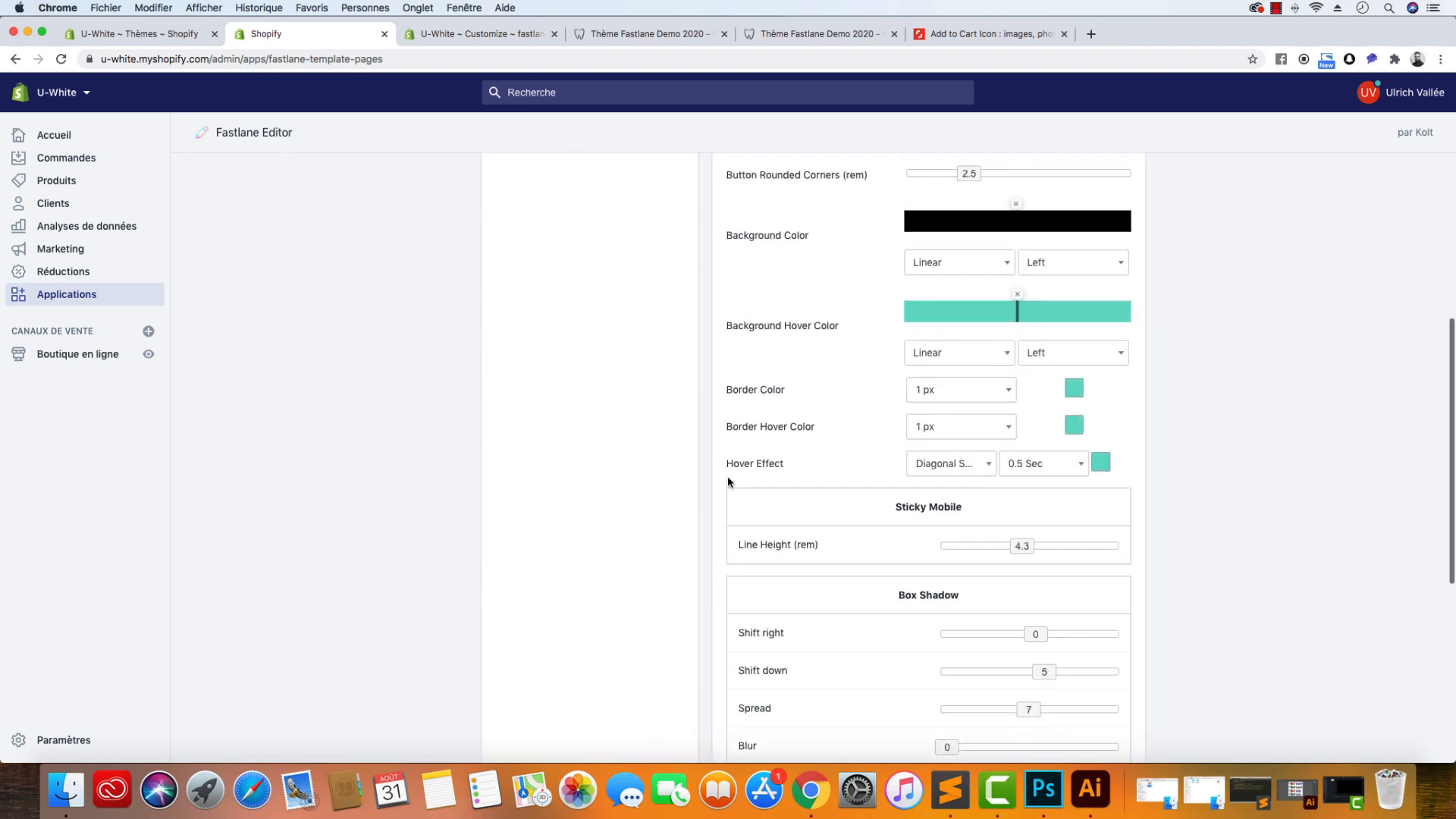
pyautogui.scroll(-8, 736, 483)
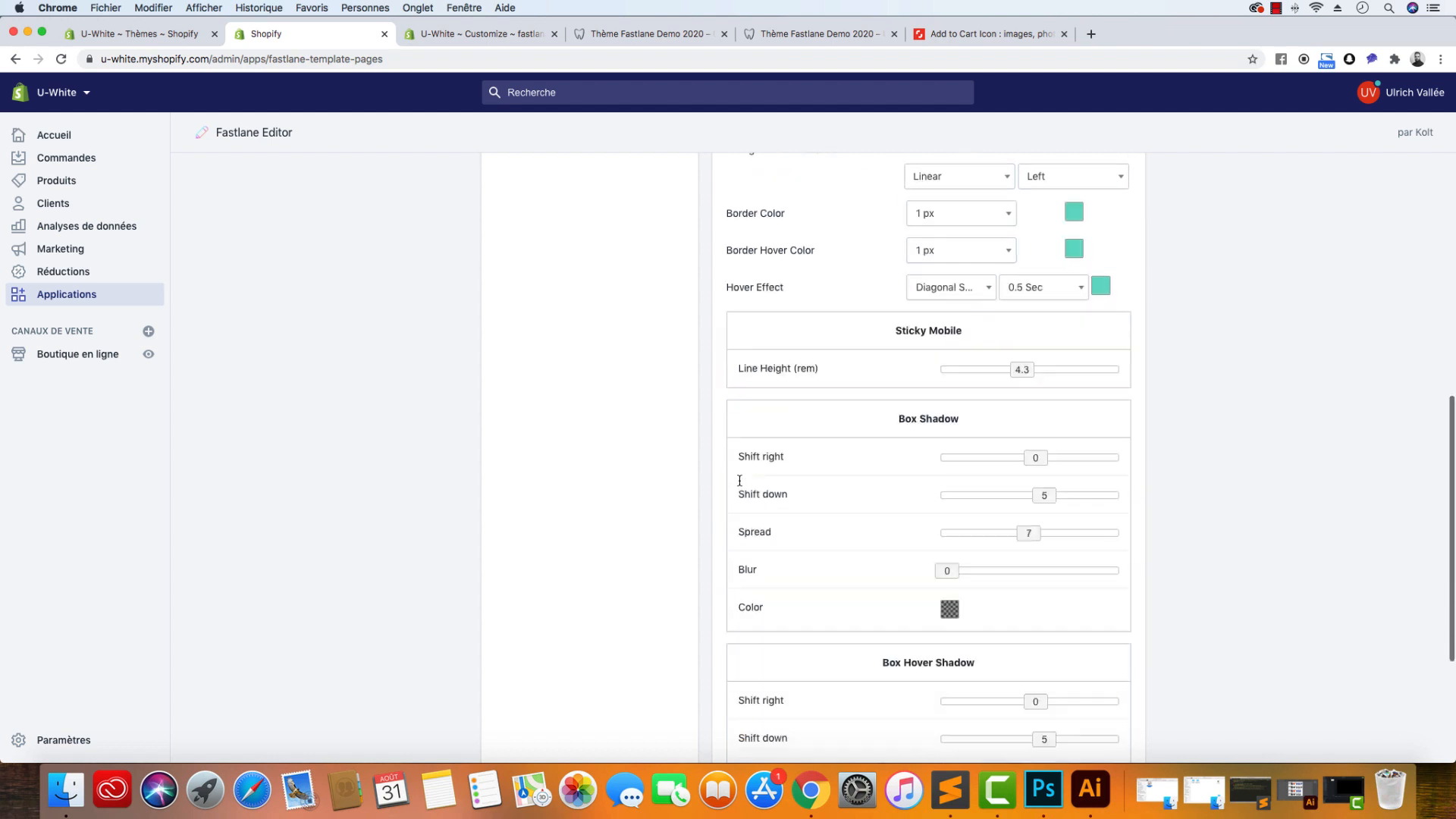
pyautogui.scroll(1, 738, 479)
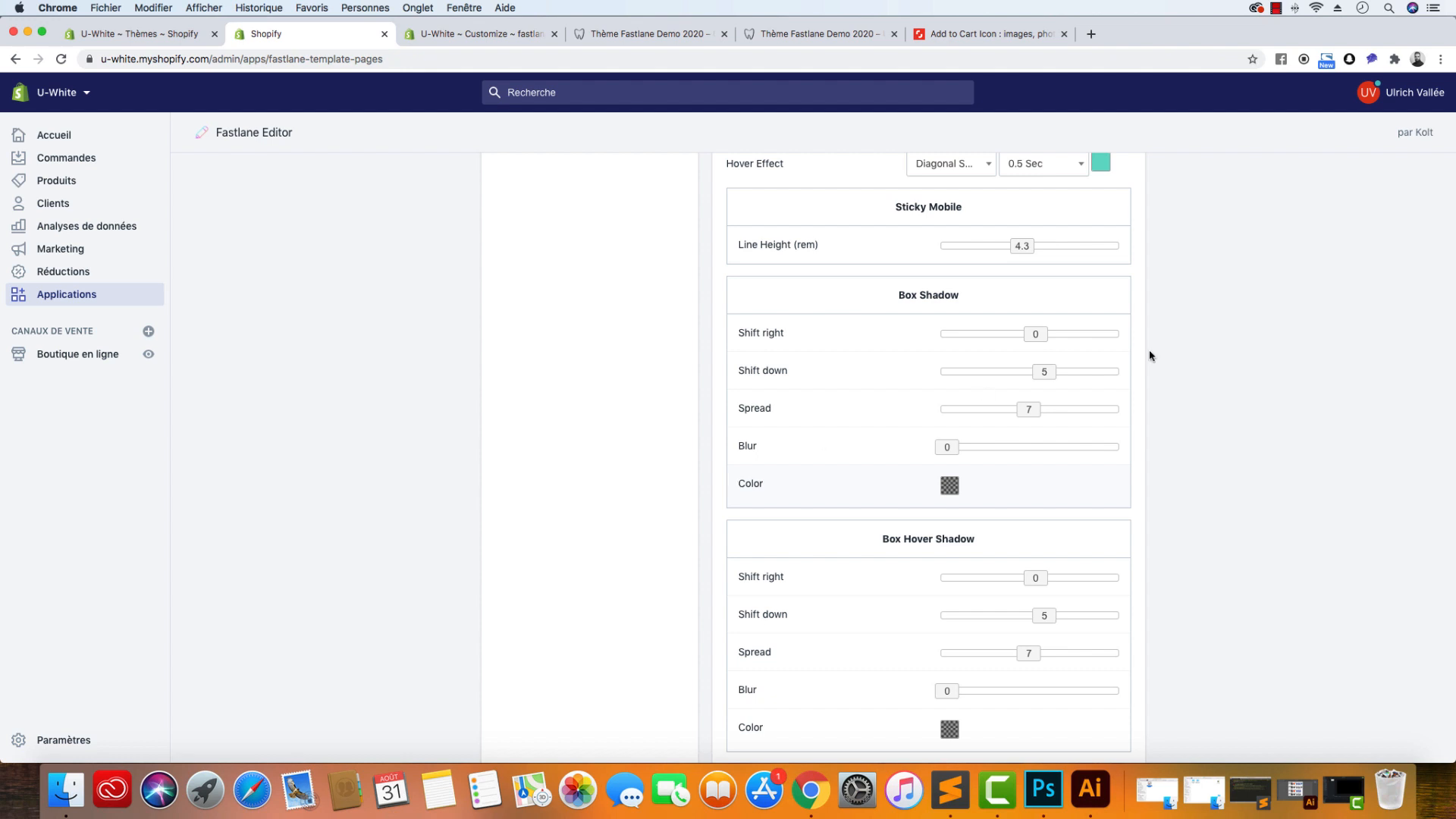
pyautogui.scroll(-3, 884, 480)
pyautogui.scroll(1, 819, 380)
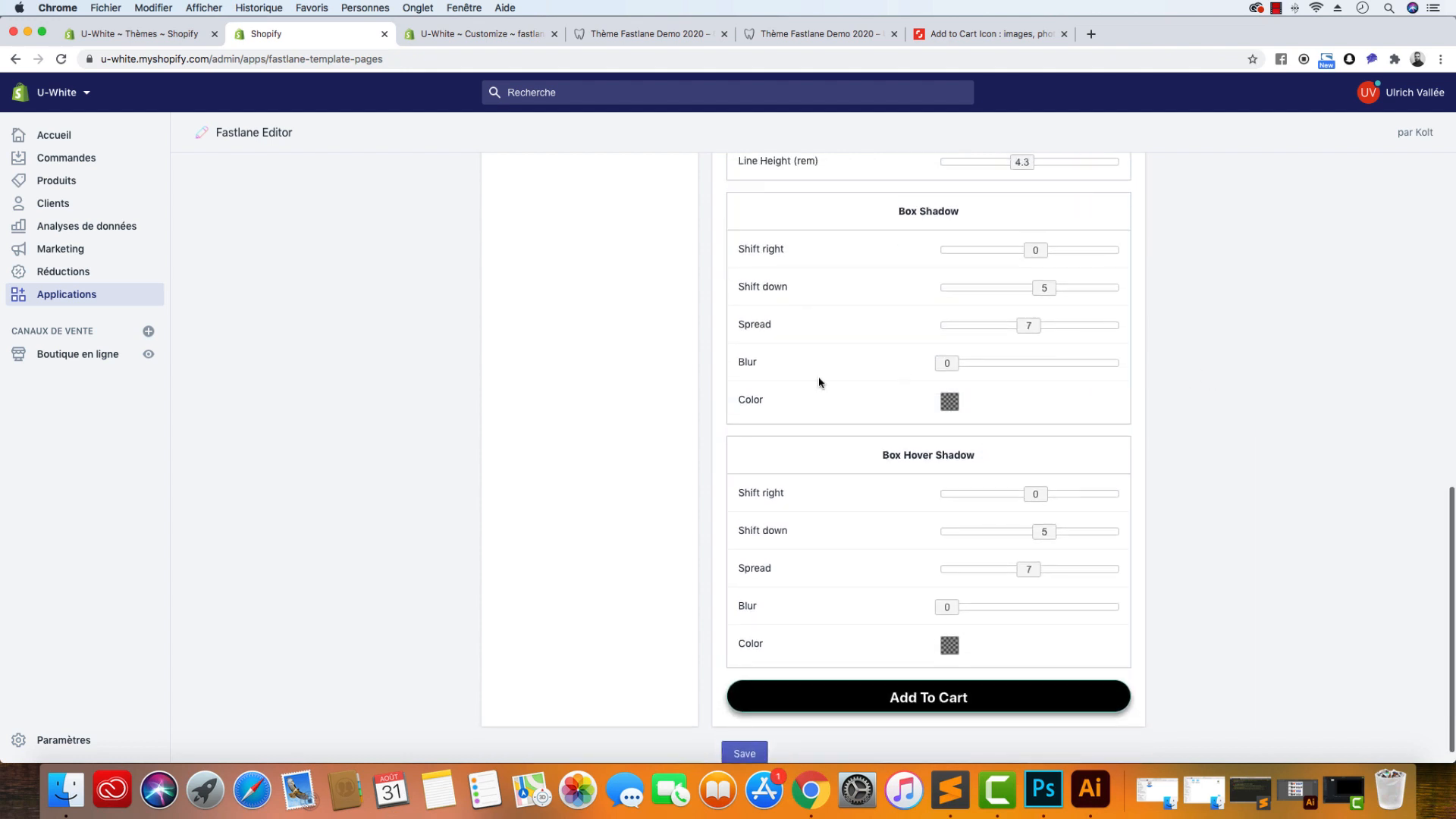
pyautogui.scroll(3, 804, 385)
pyautogui.scroll(-4, 807, 387)
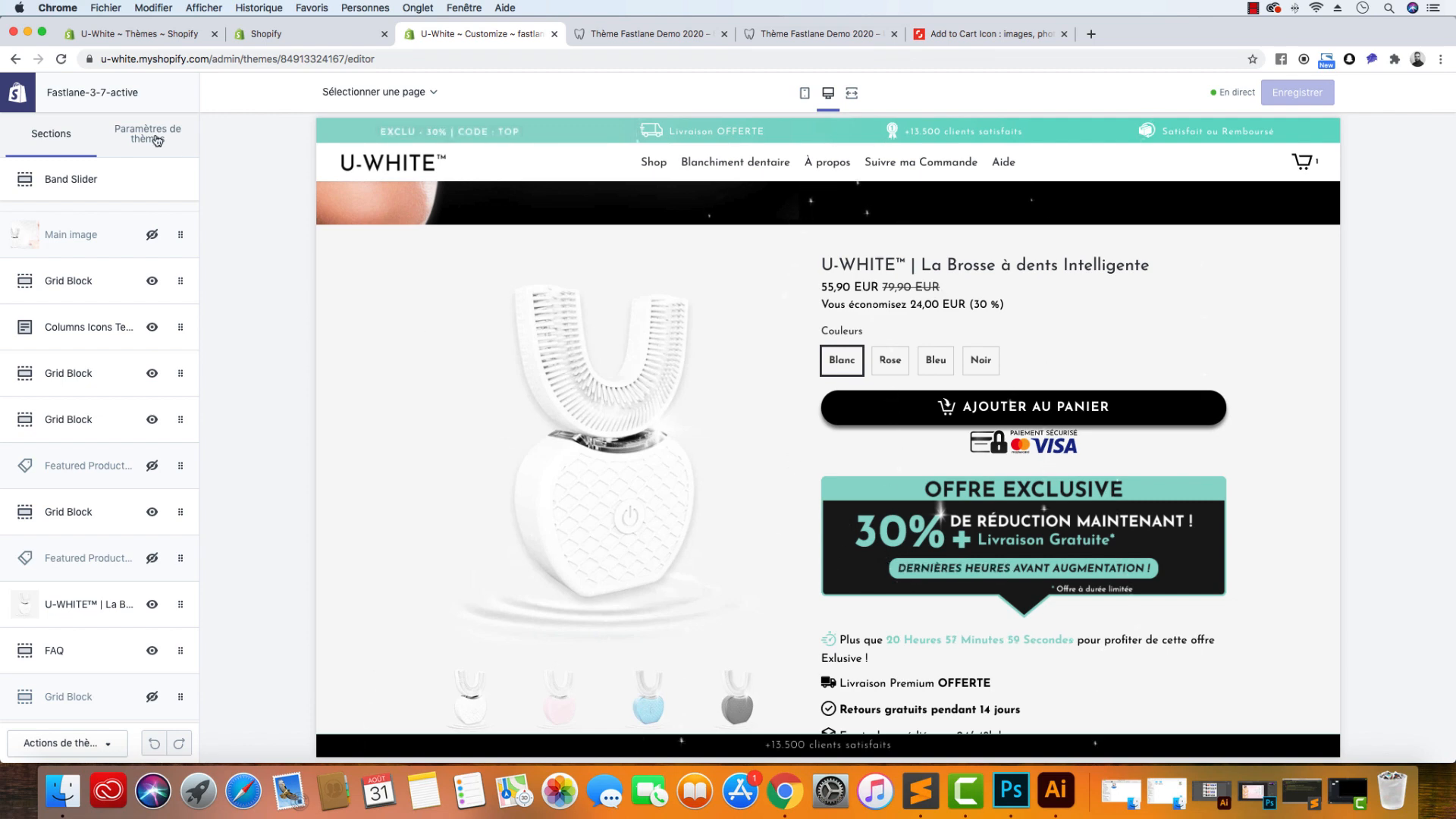
# Step: Open the Product page settings in the Fastlane theme customizer and go to the Cart Button section
pyautogui.press('super+1')
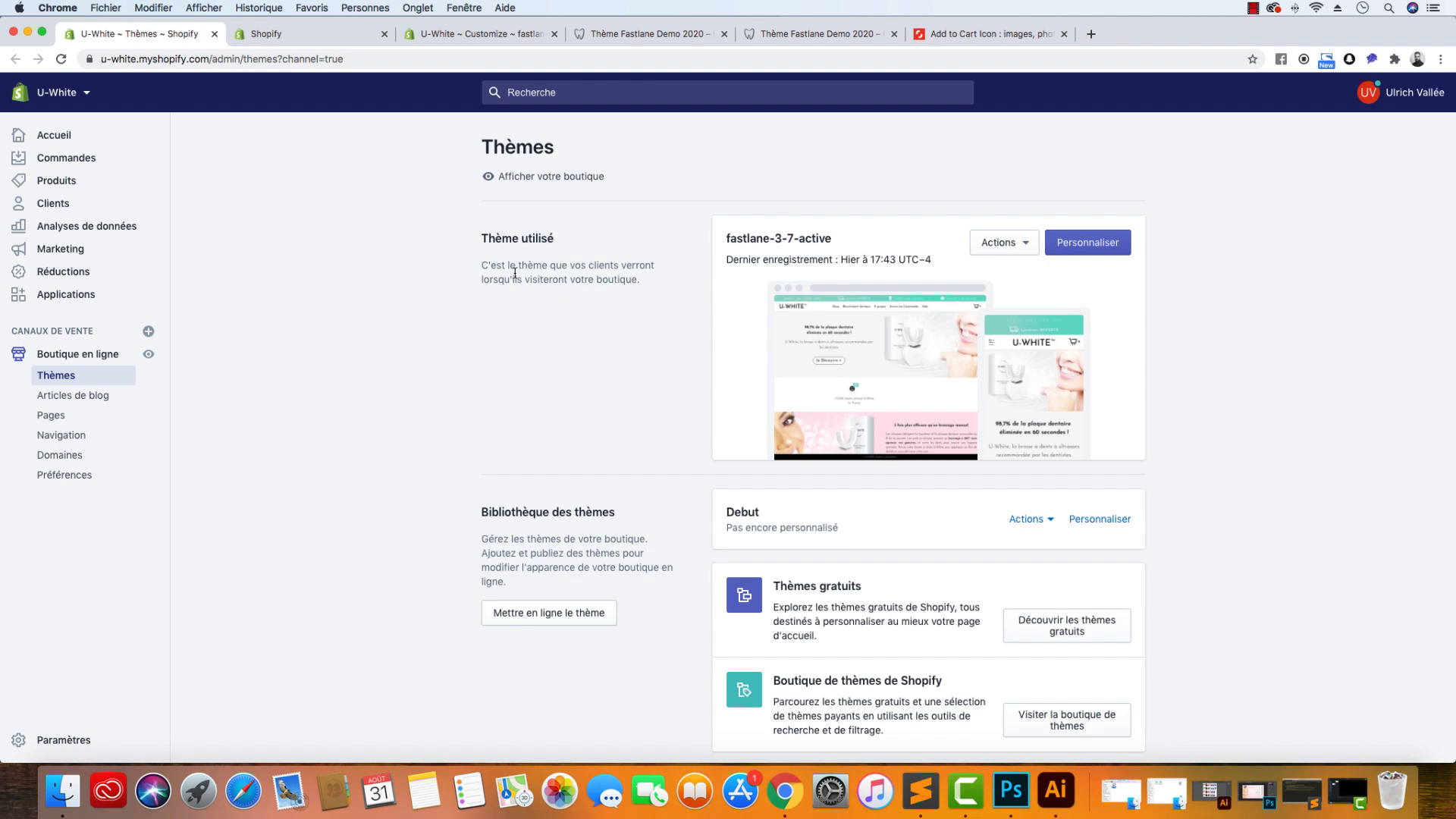
pyautogui.click(474, 33)
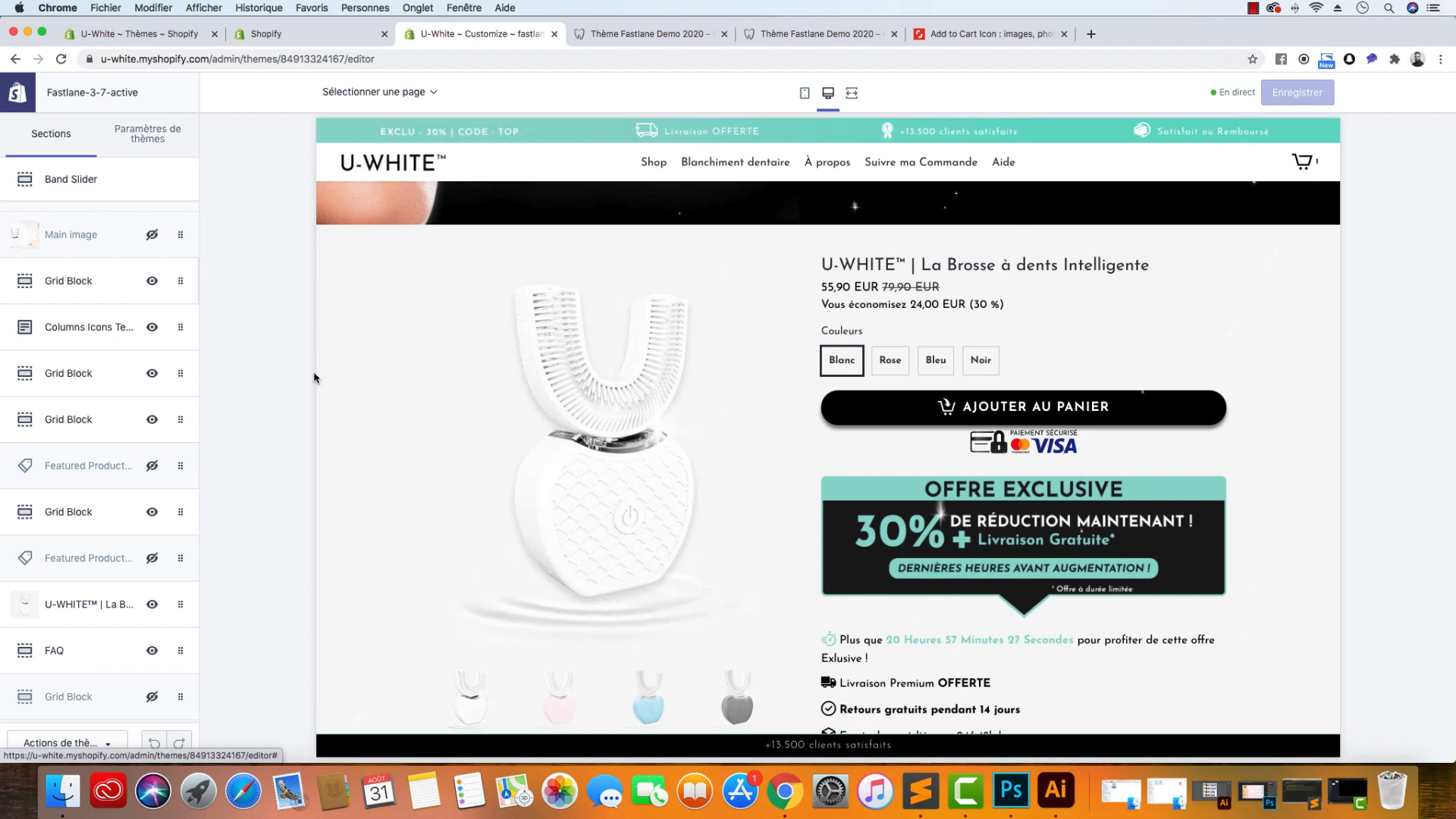
pyautogui.click(141, 139)
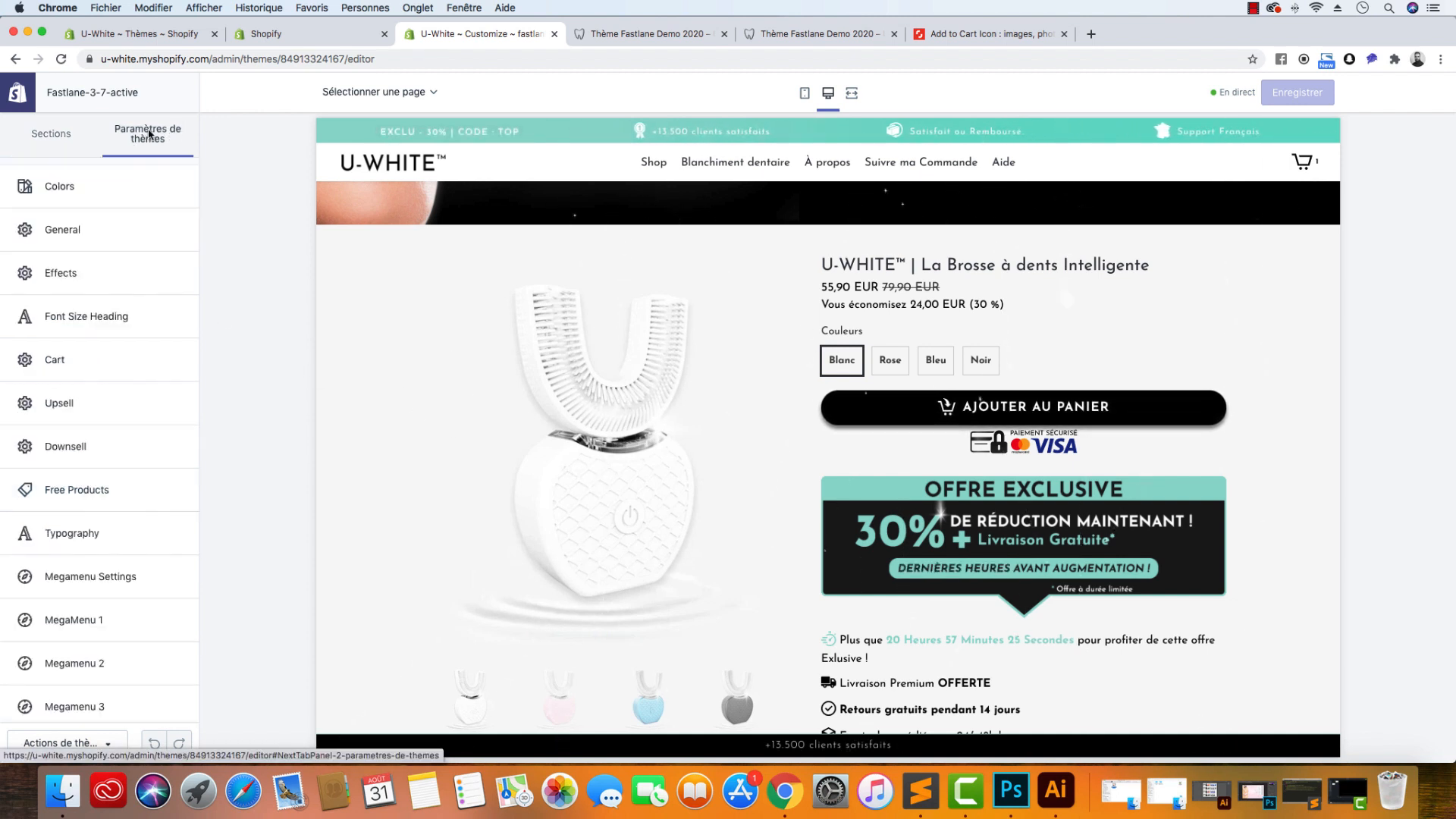
pyautogui.scroll(-10, 118, 298)
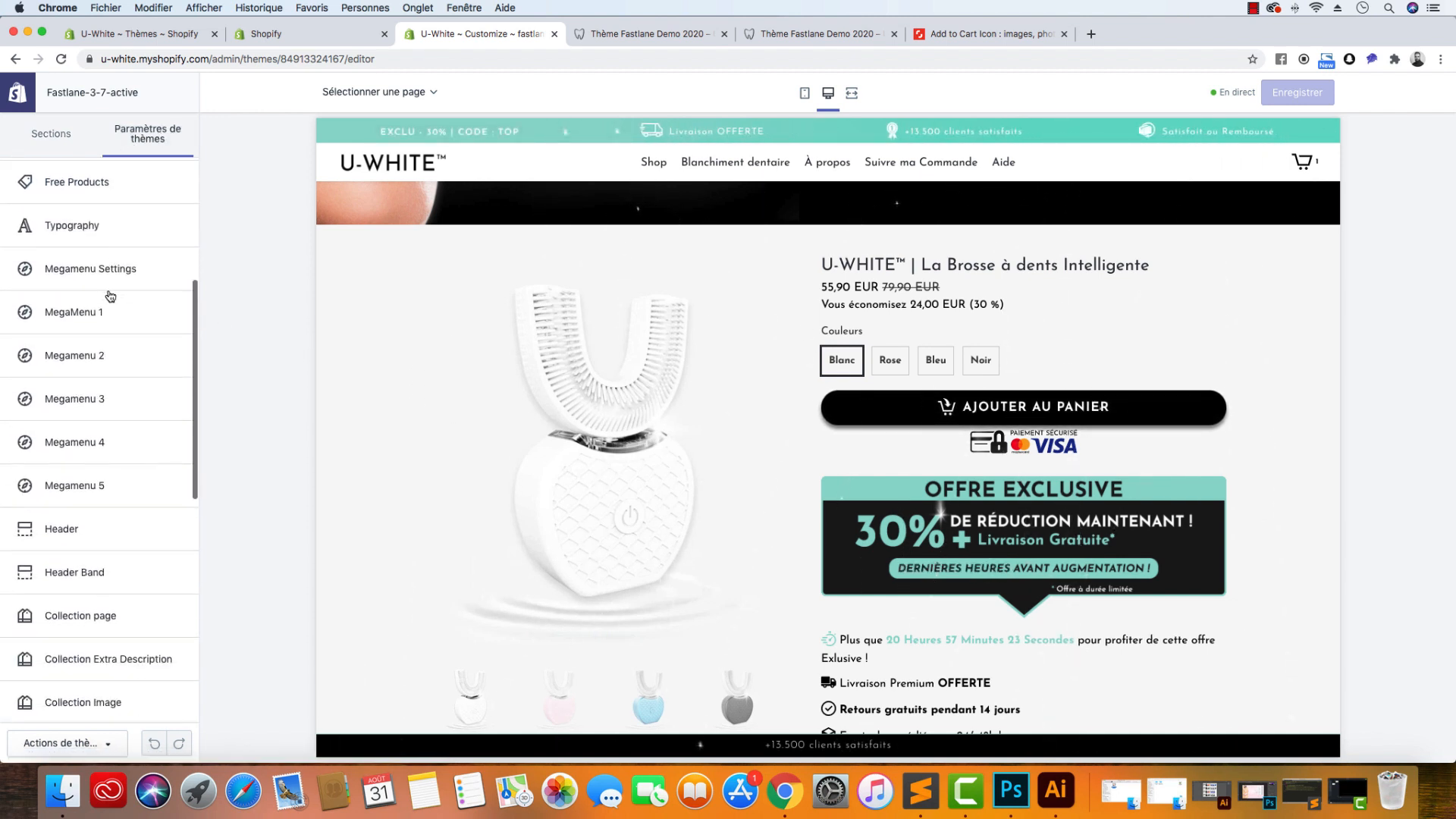
pyautogui.click(81, 478)
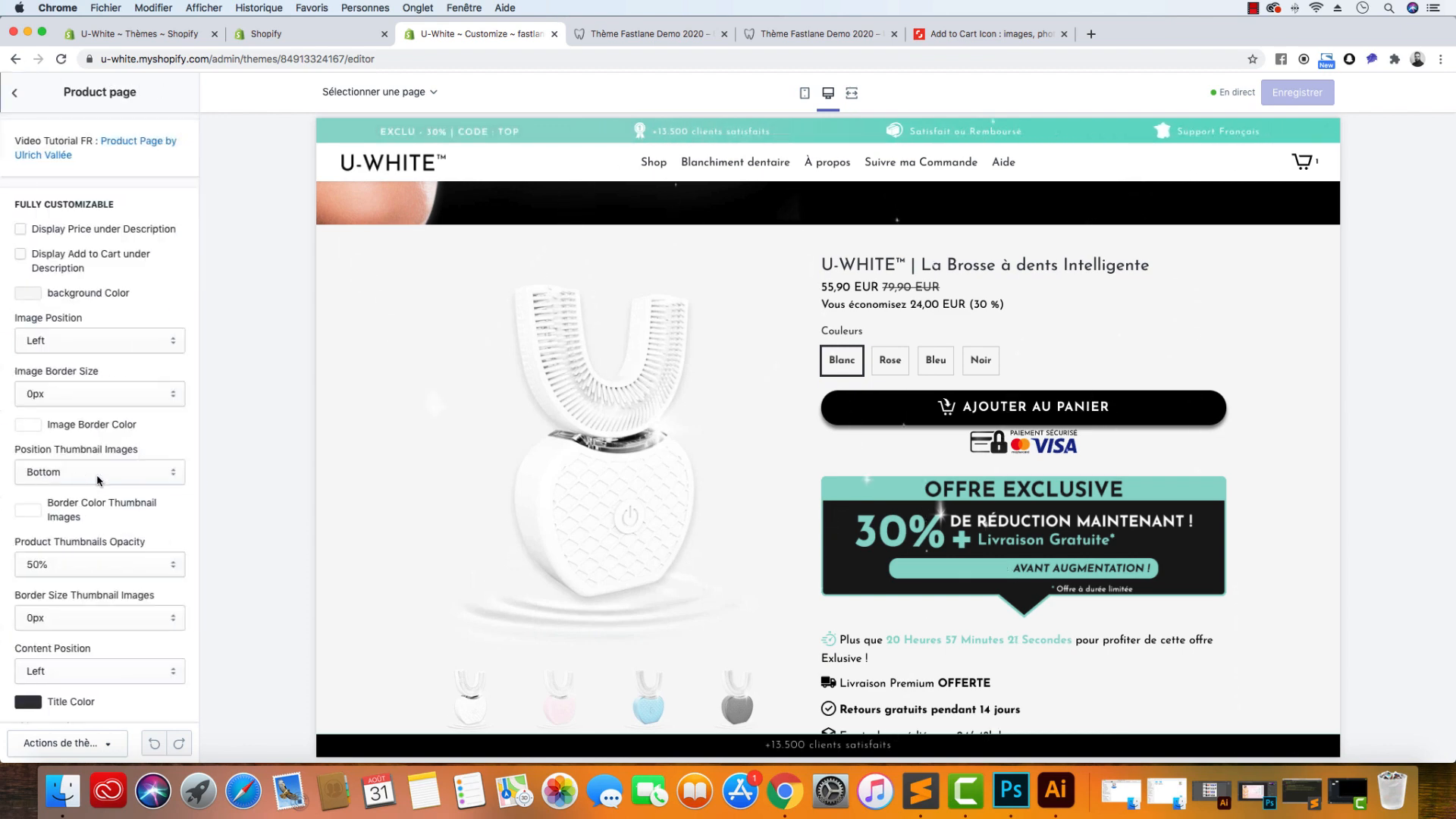
pyautogui.scroll(-15, 99, 480)
pyautogui.scroll(-12, 99, 480)
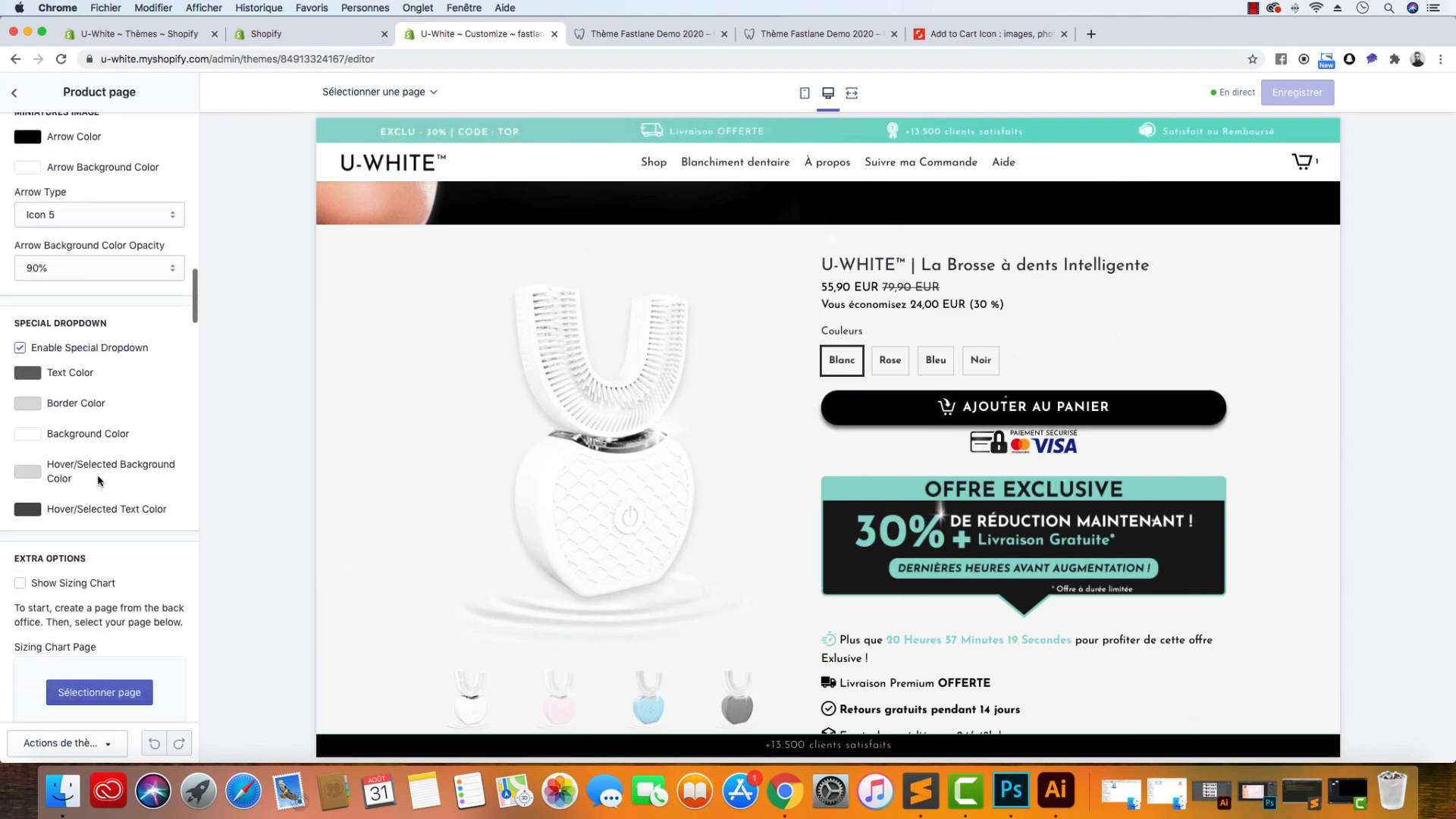
pyautogui.scroll(-10, 99, 480)
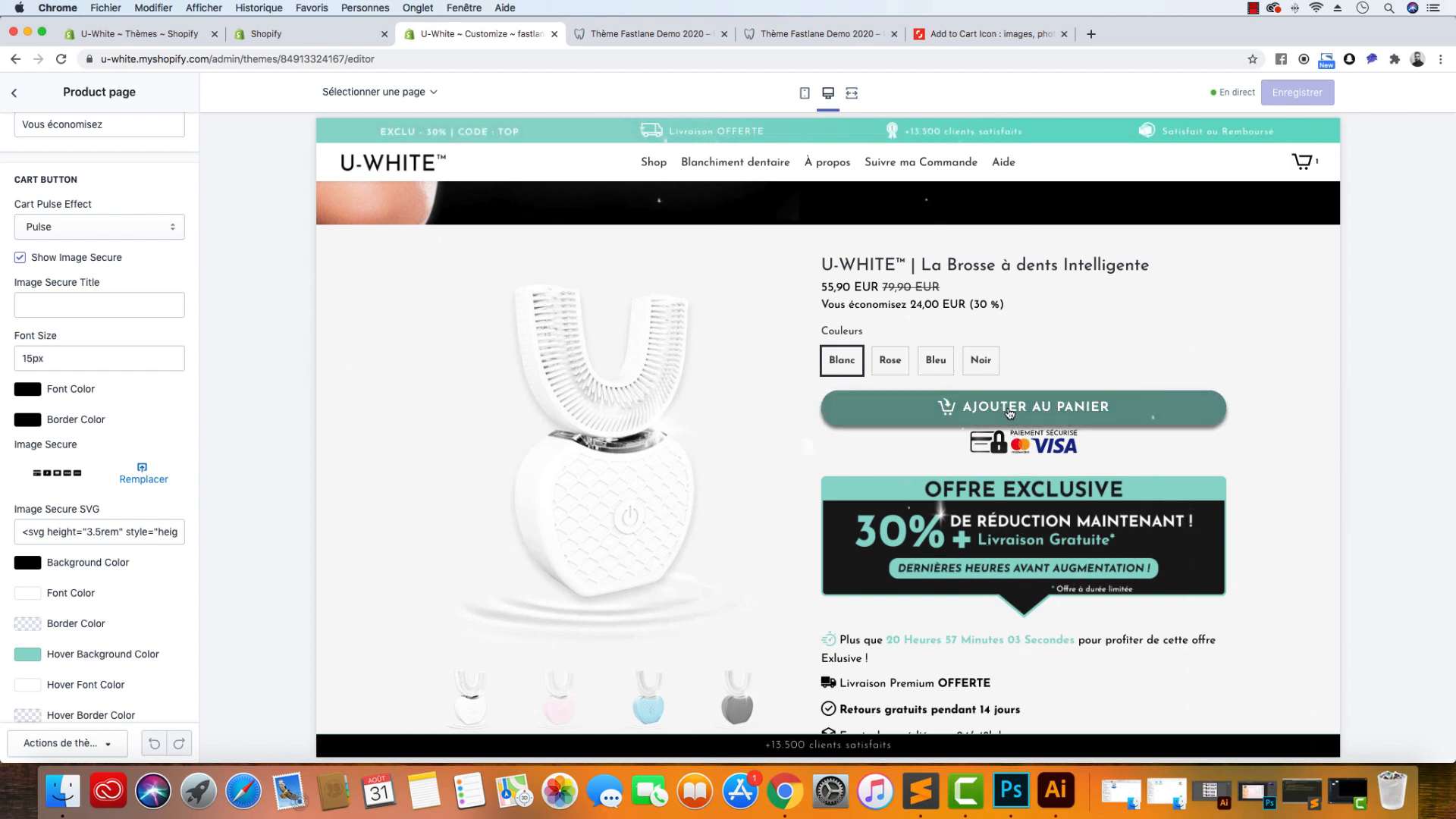
pyautogui.scroll(-1, 957, 414)
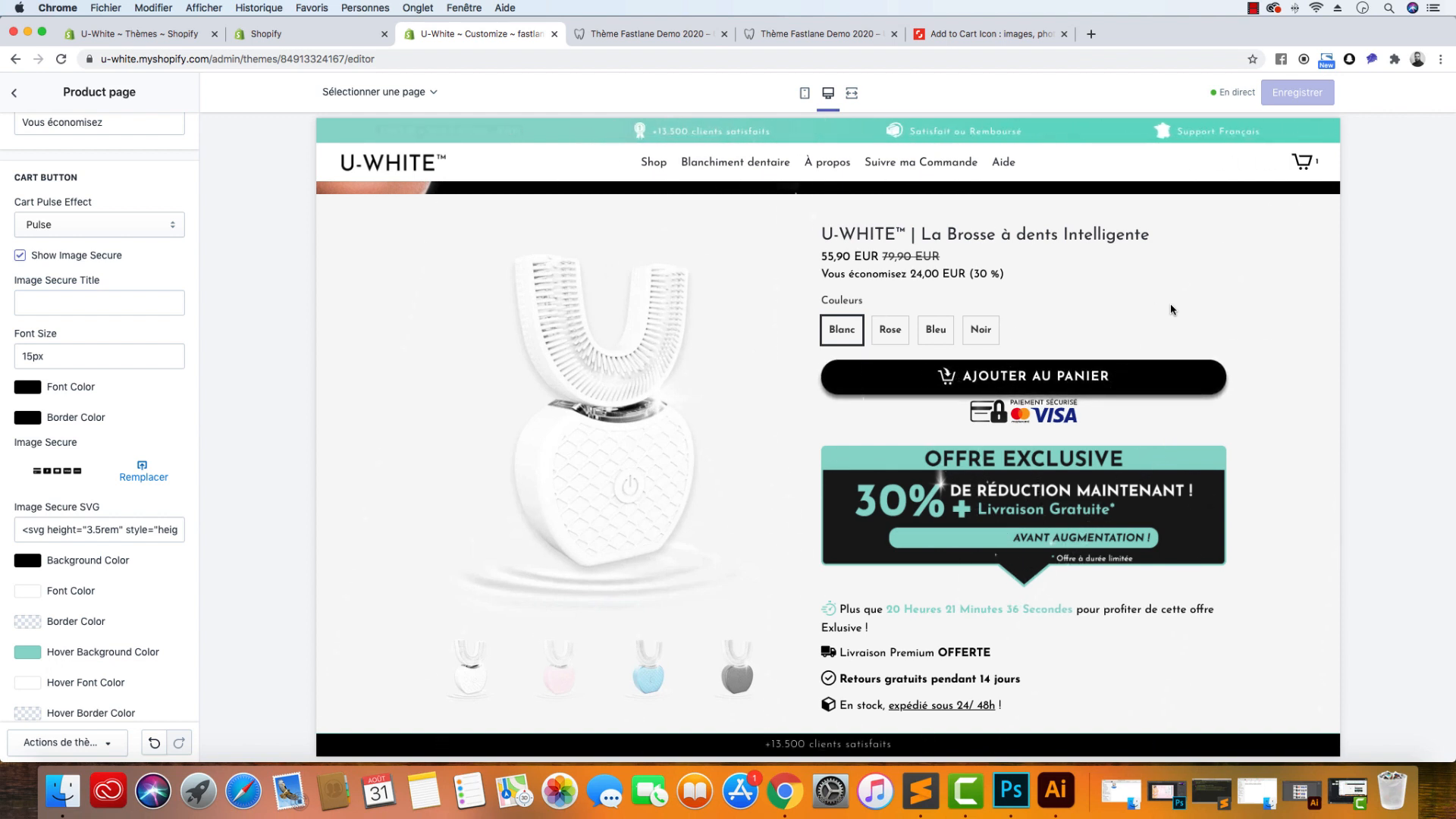
# Step: View the French secure-payment badge models in Illustrator, and inspect the Image Secure SVG code in the theme's Cart Button settings
pyautogui.click(1055, 791)
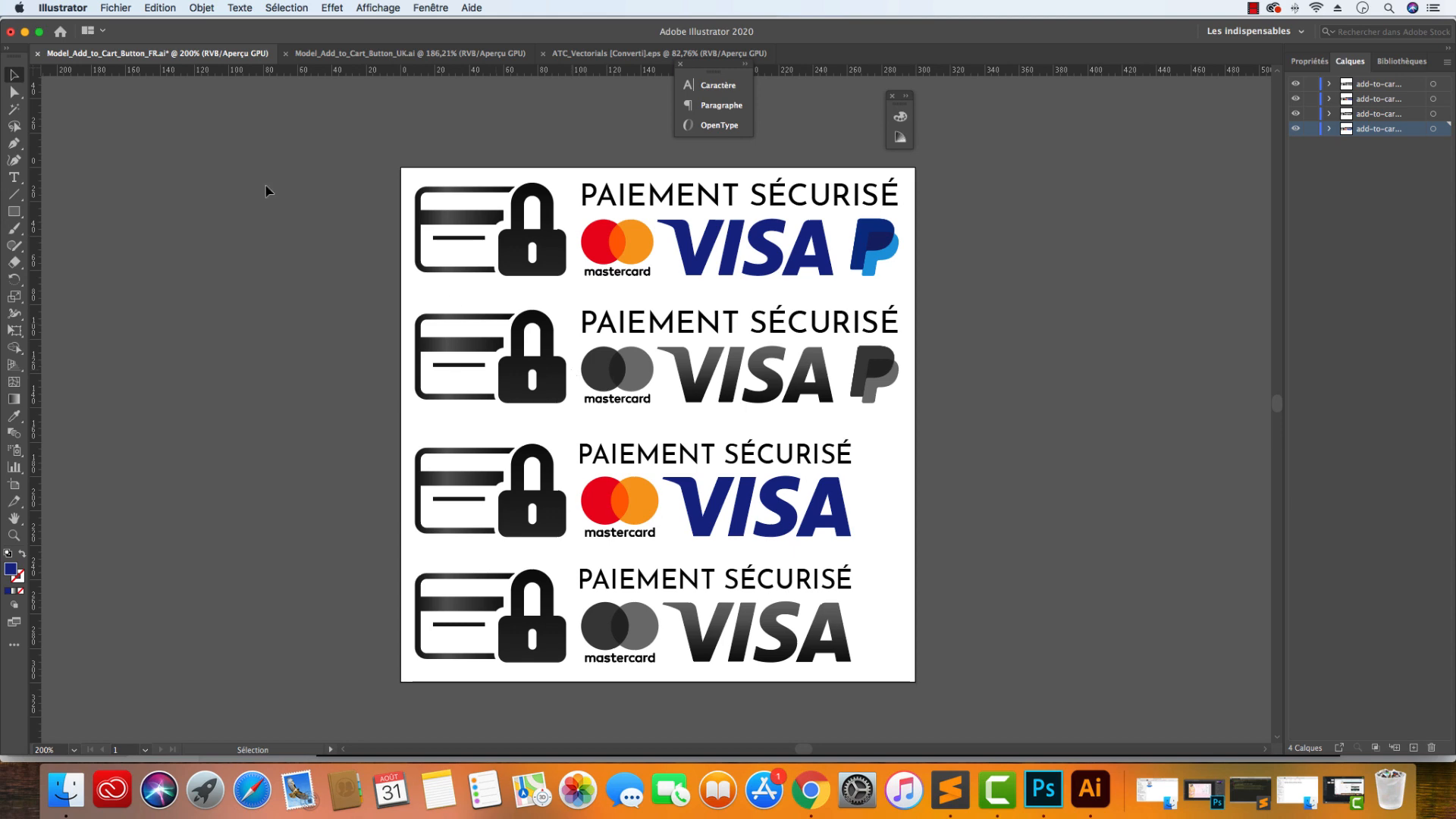
pyautogui.click(25, 31)
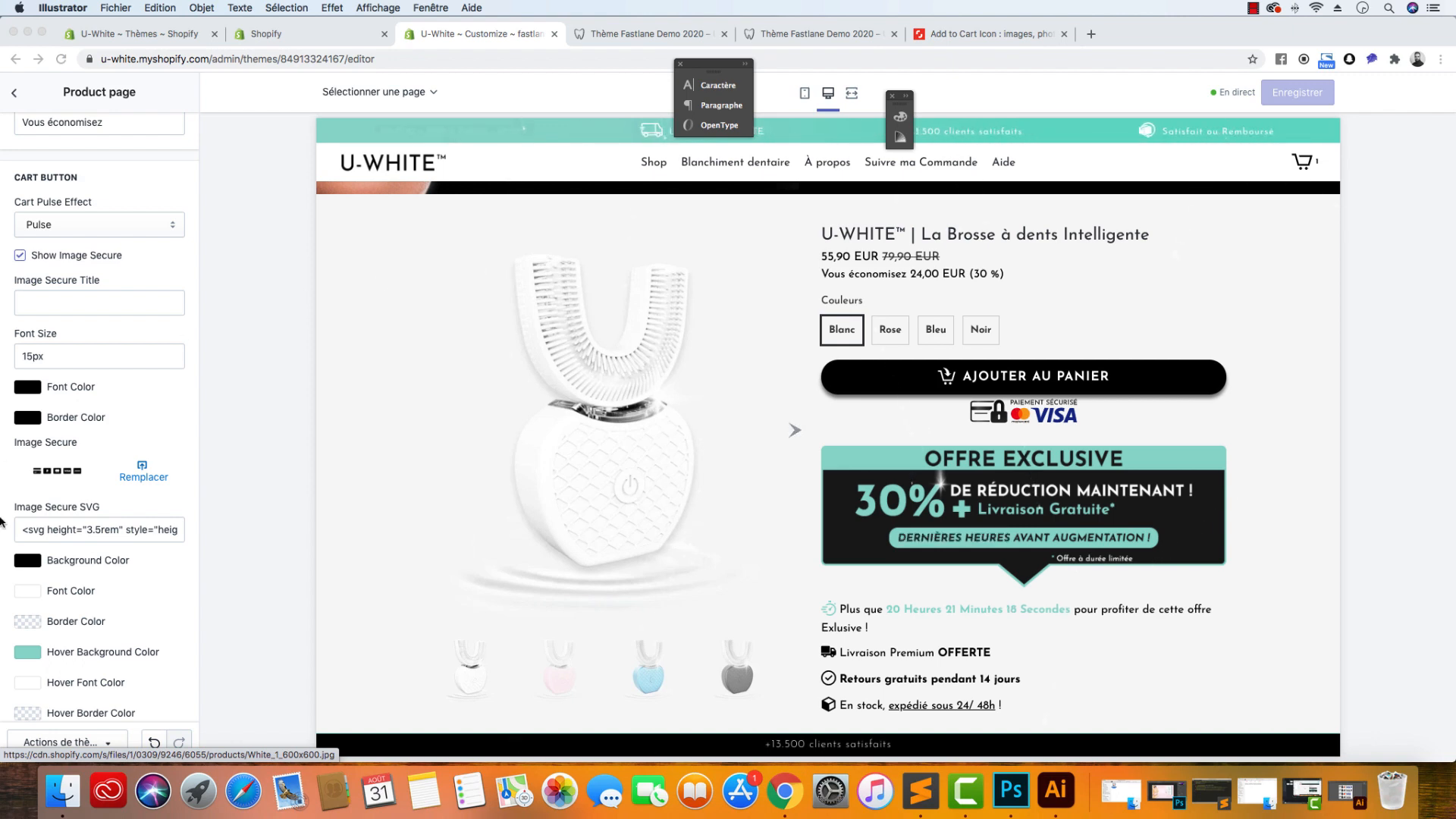
pyautogui.click(105, 532)
pyautogui.moveTo(102, 530); pyautogui.dragTo(53, 530)
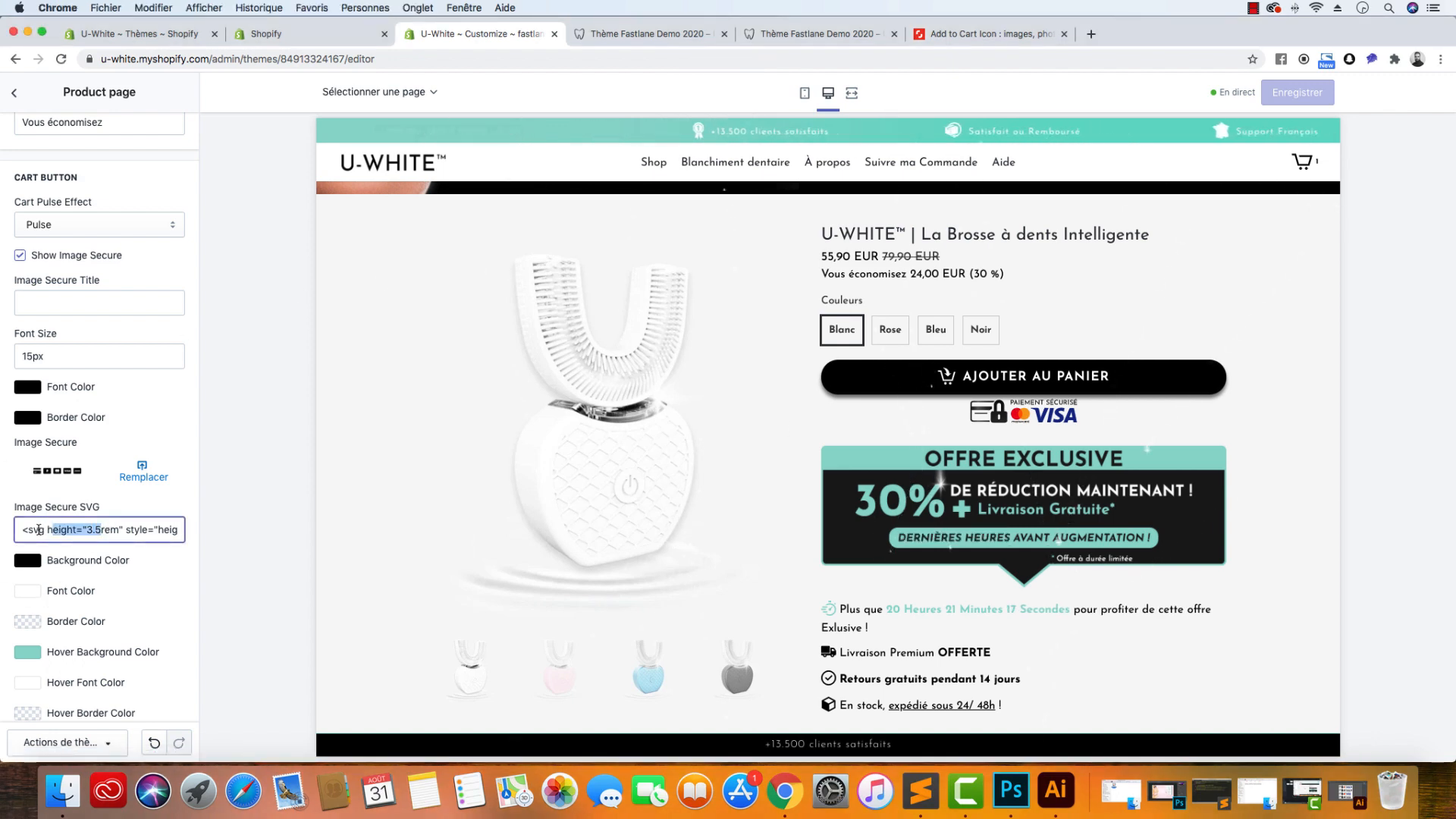
# Step: View the English secure-payment badge models in Illustrator's Model_Add_to_Cart_Button_UK.ai document
pyautogui.click(1055, 789)
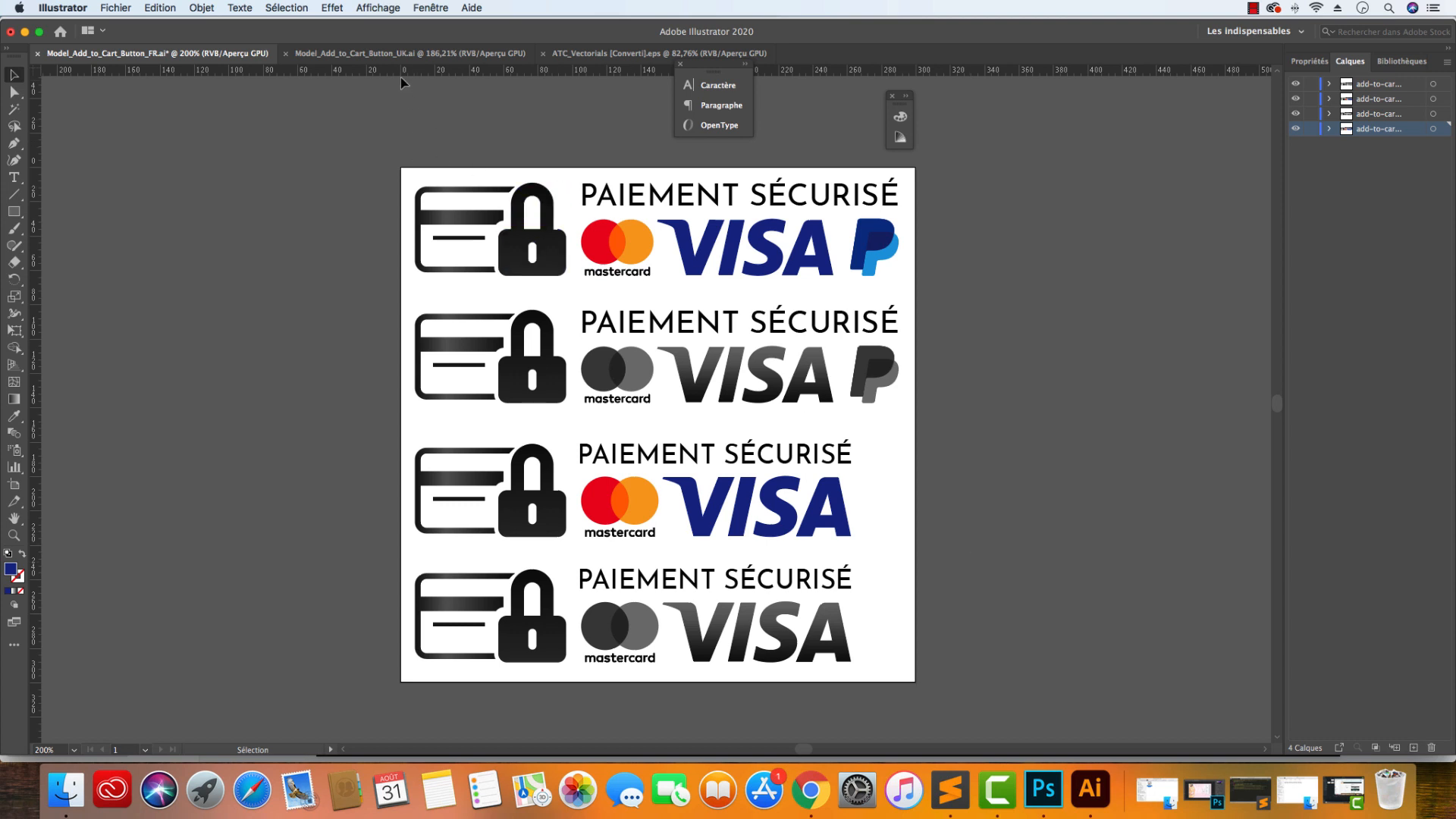
pyautogui.click(410, 53)
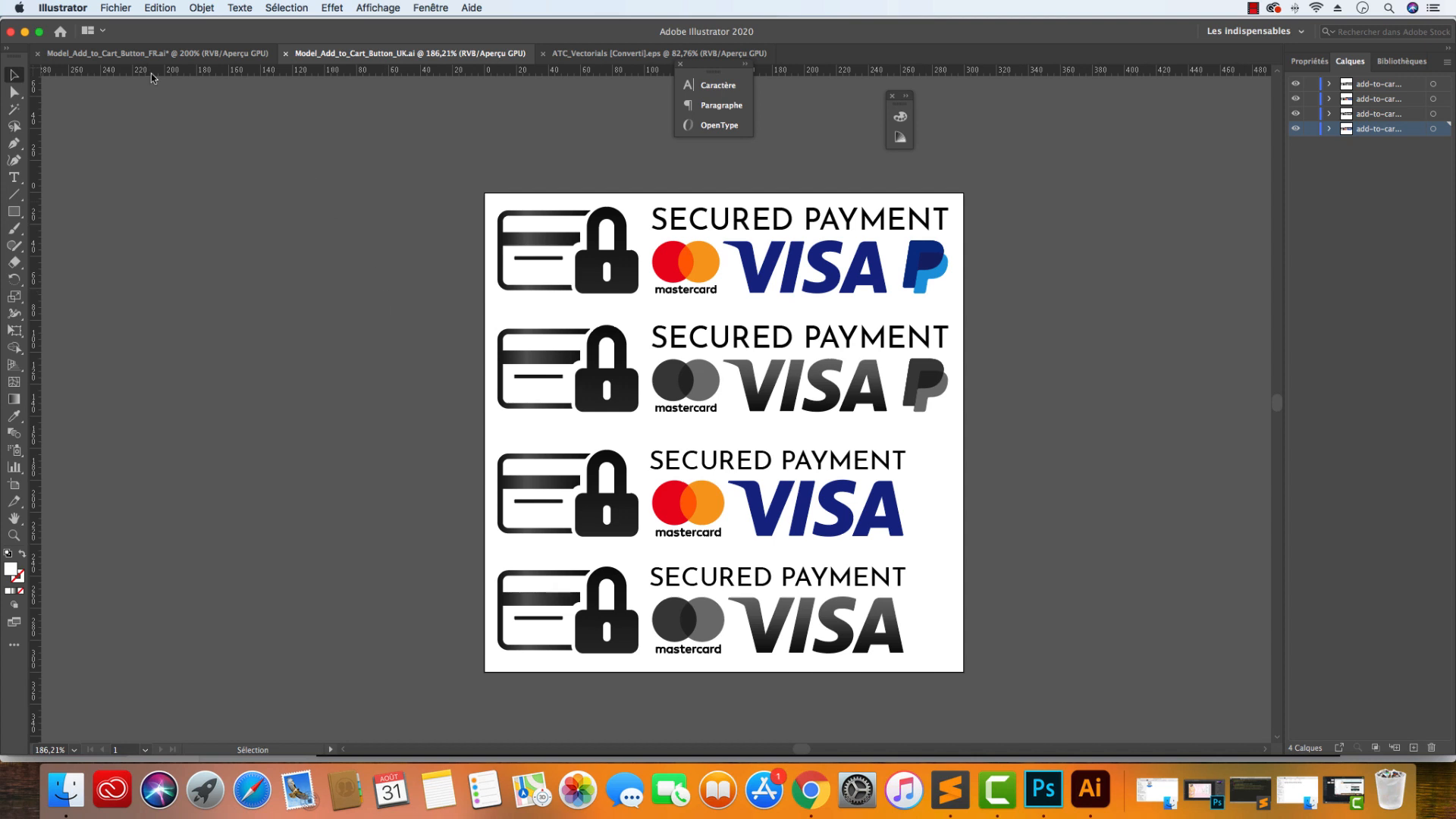
pyautogui.click(25, 32)
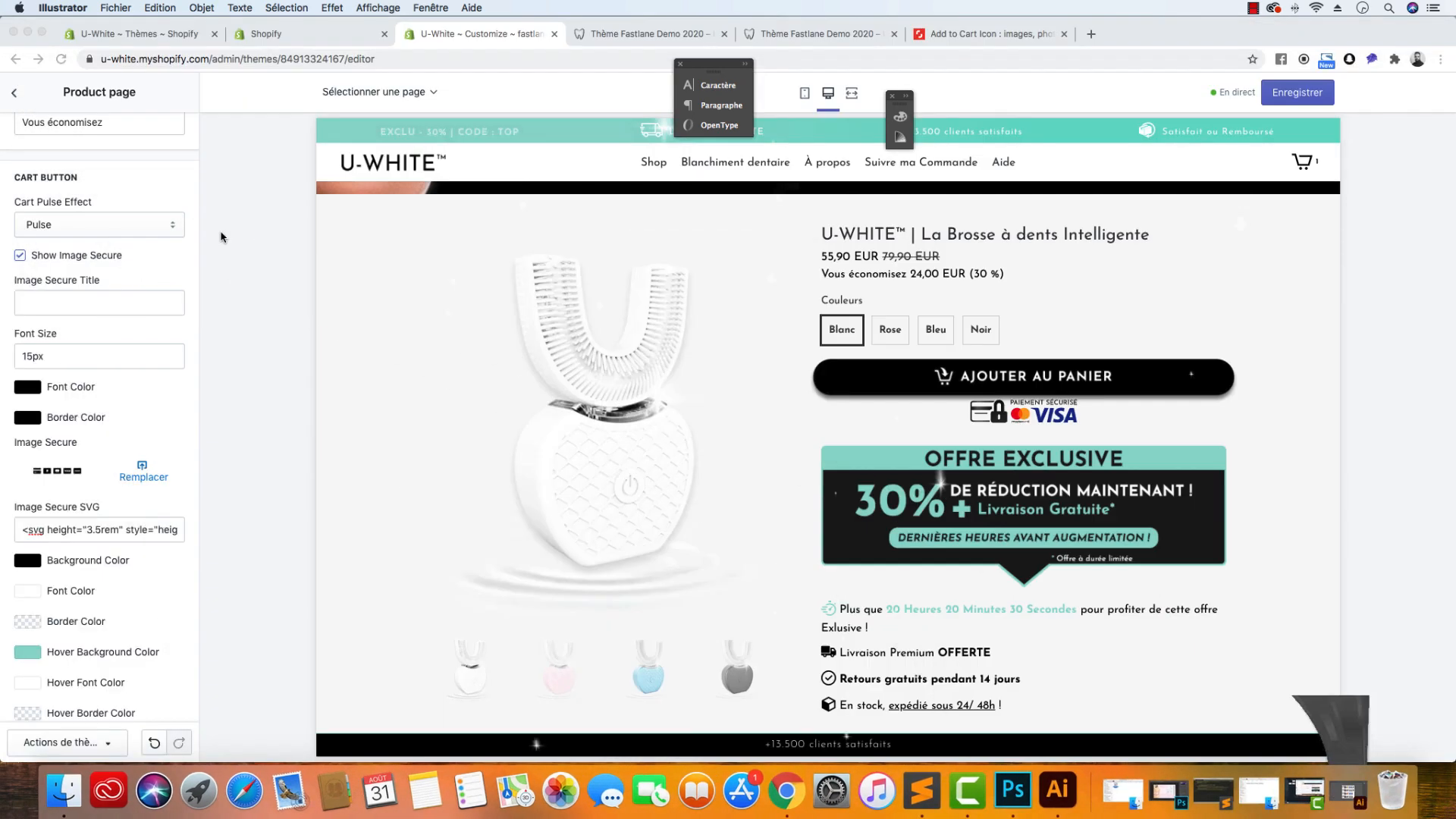
# Step: Switch to Finder, go up from the FR folder to the ATC folder, and select the Add_to_Cart_Icon_Button folder
pyautogui.click(65, 789)
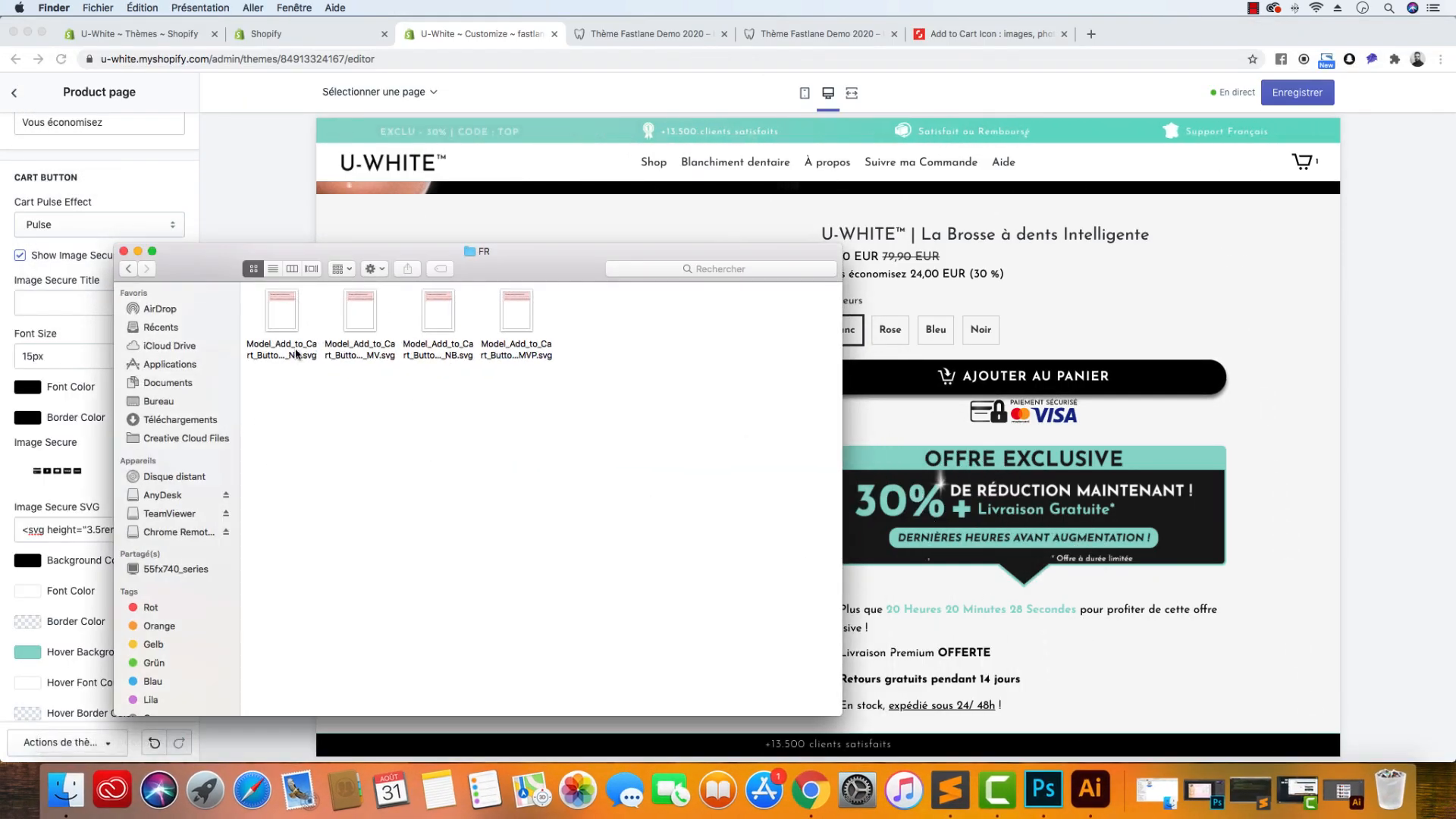
pyautogui.click(128, 268)
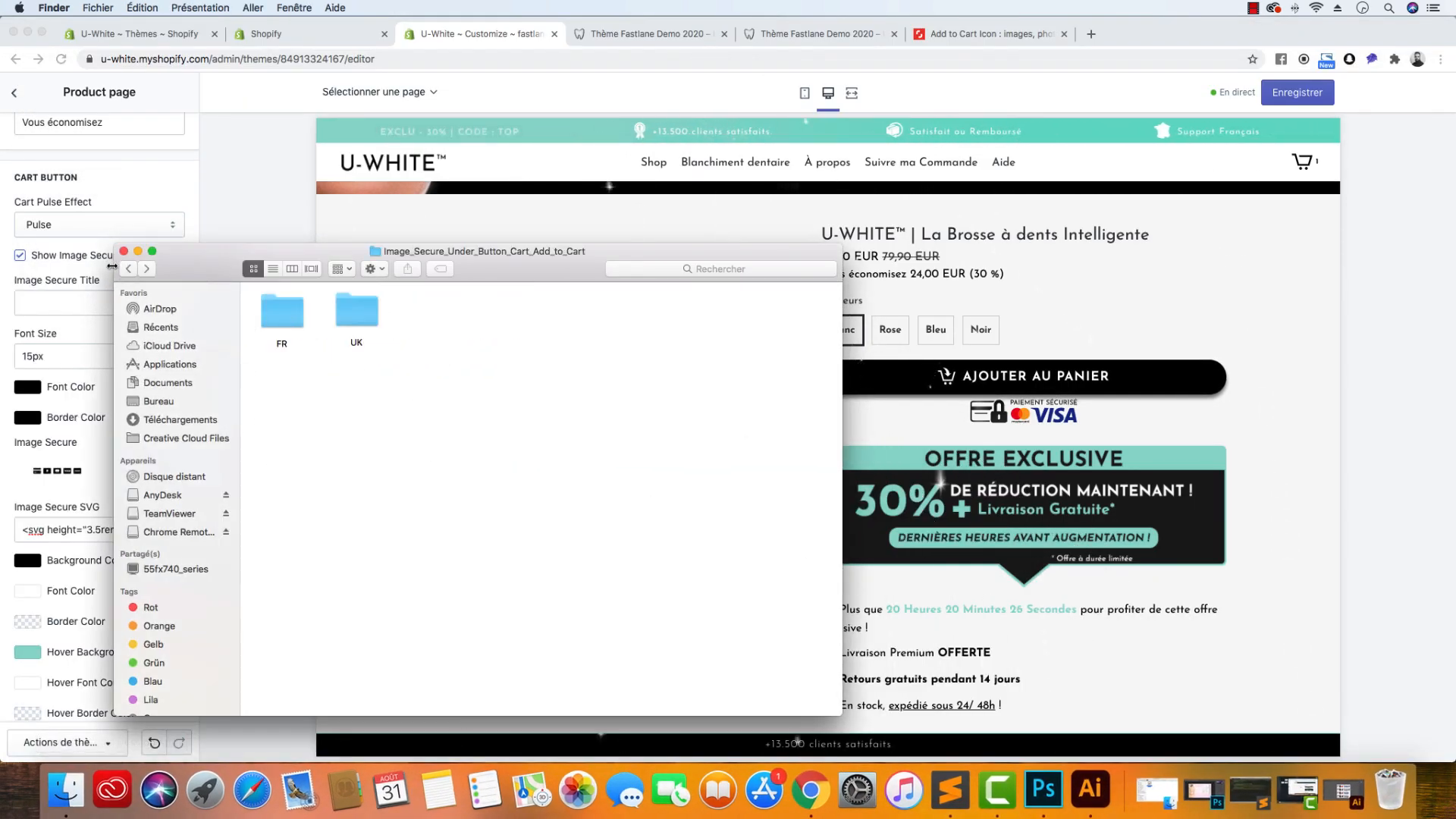
pyautogui.press('super+Up')
pyautogui.click(283, 323)
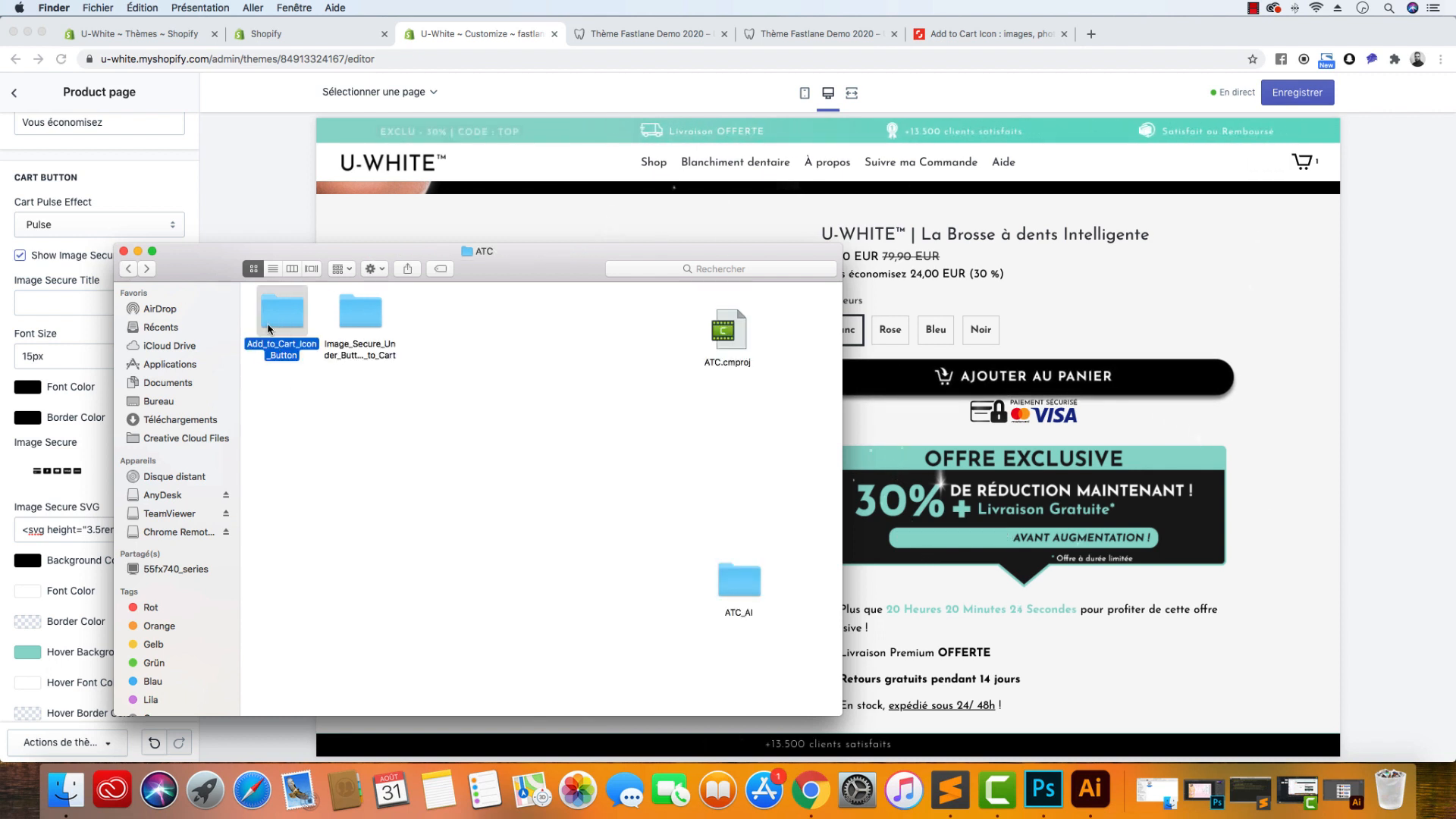
# Step: Return to the ATC folder in Finder and open the Image_Secure_Under_Button_Cart_Add_to_Cart folder
pyautogui.click(1258, 419)
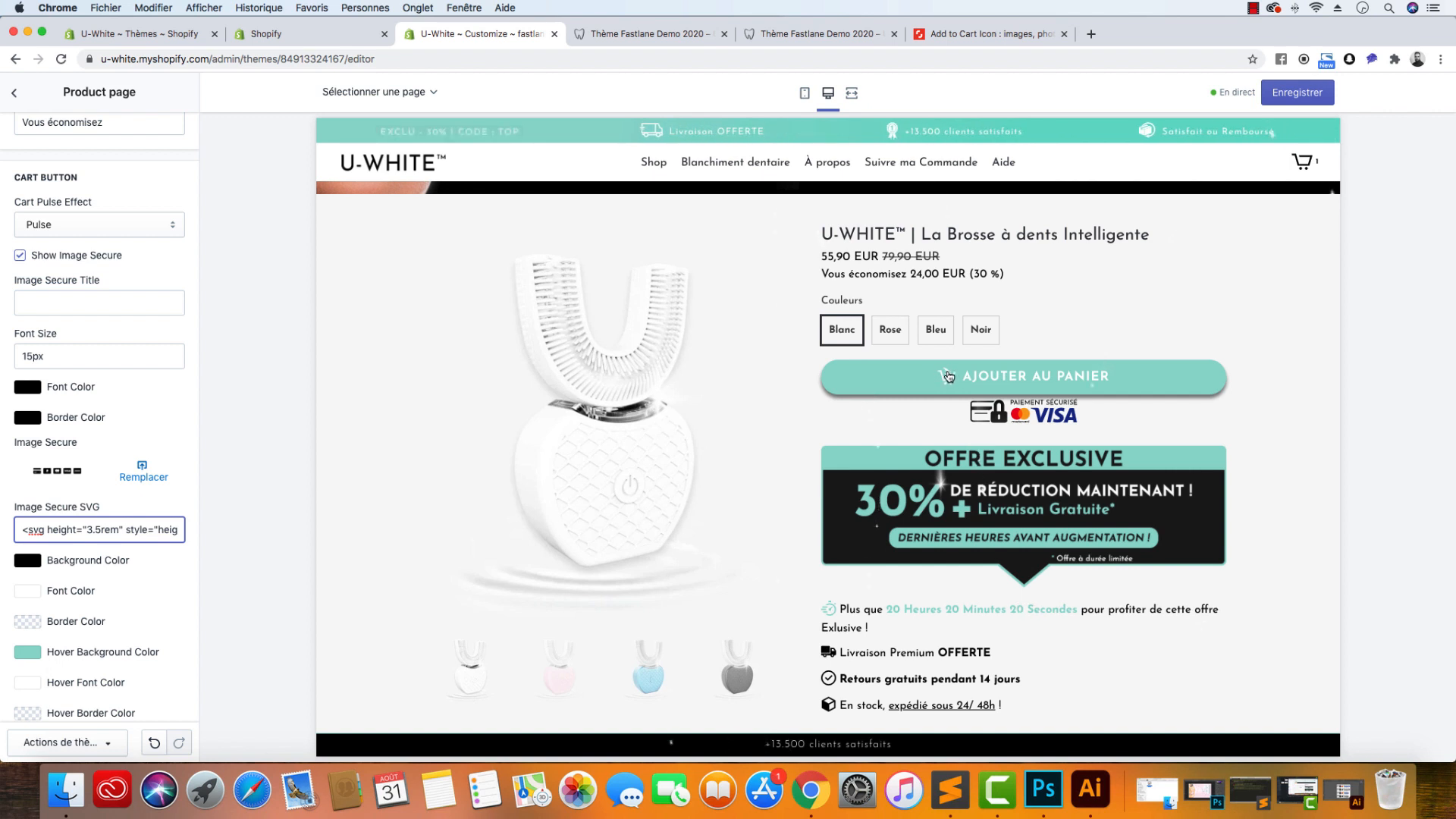
pyautogui.click(65, 789)
pyautogui.click(363, 313)
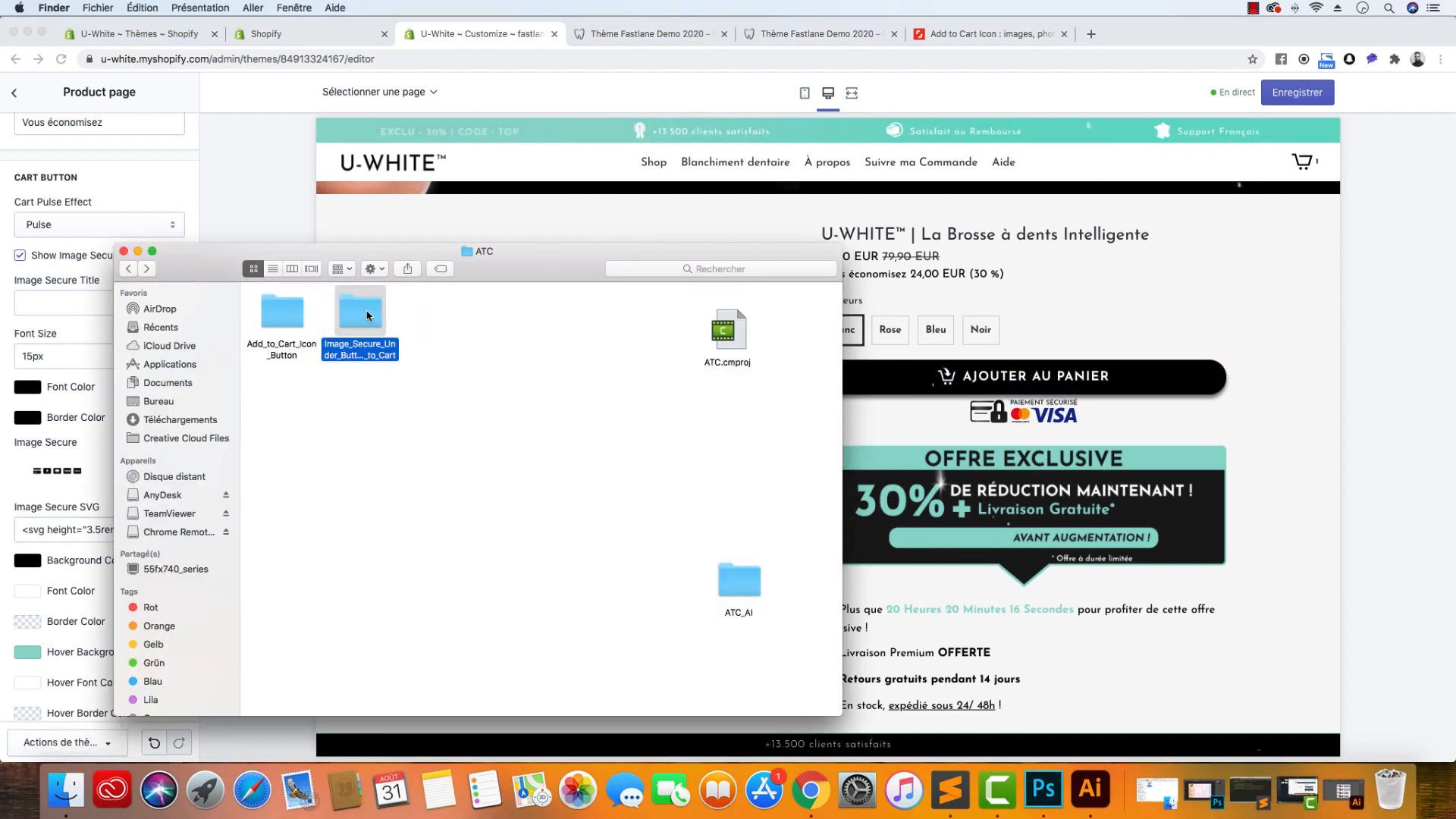
pyautogui.doubleClick(364, 314)
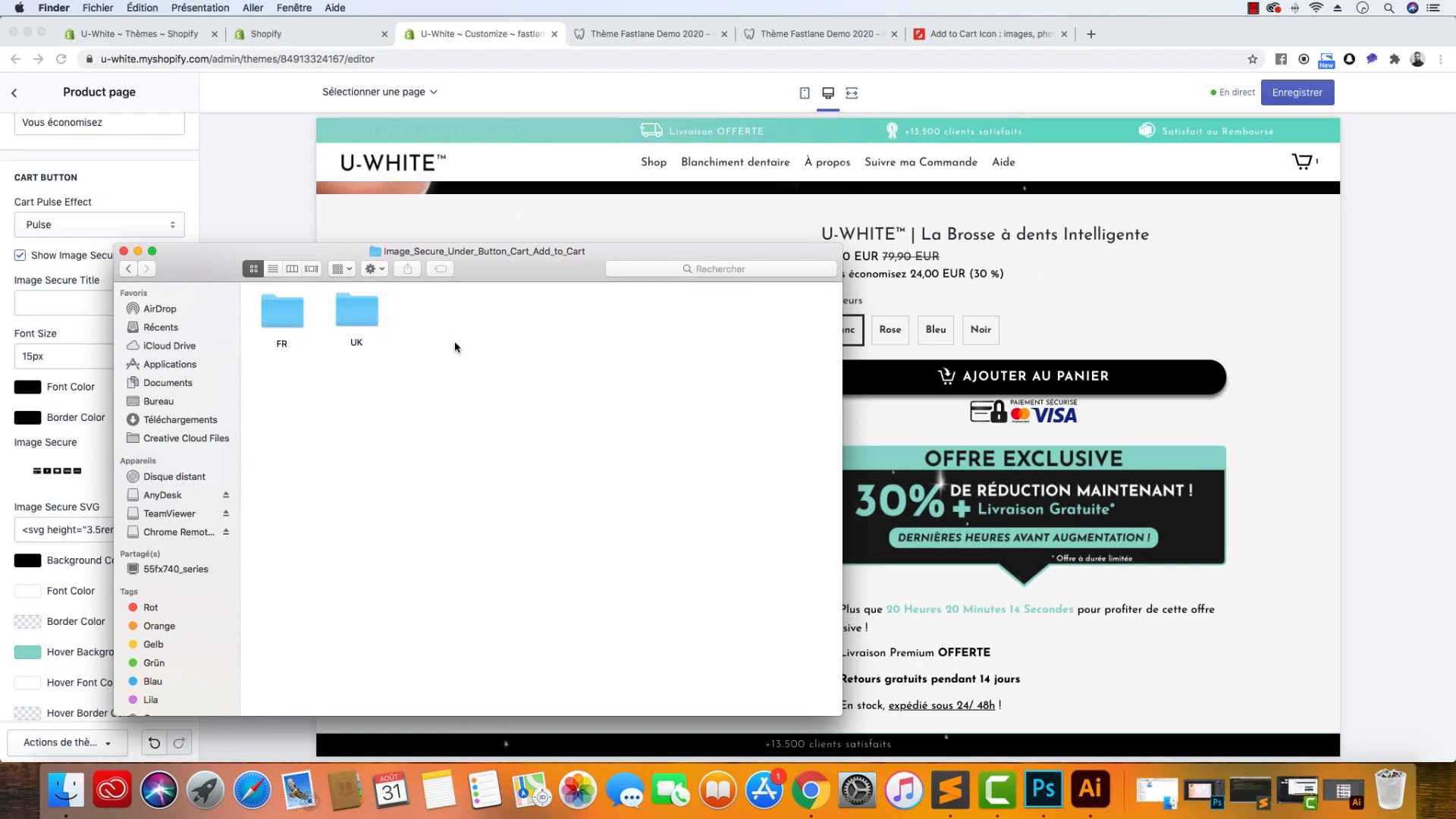
# Step: Select the FR and UK folders in Finder, and view the matching secure-payment badge documents in Illustrator before returning to Finder
pyautogui.click(282, 311)
pyautogui.click(353, 317)
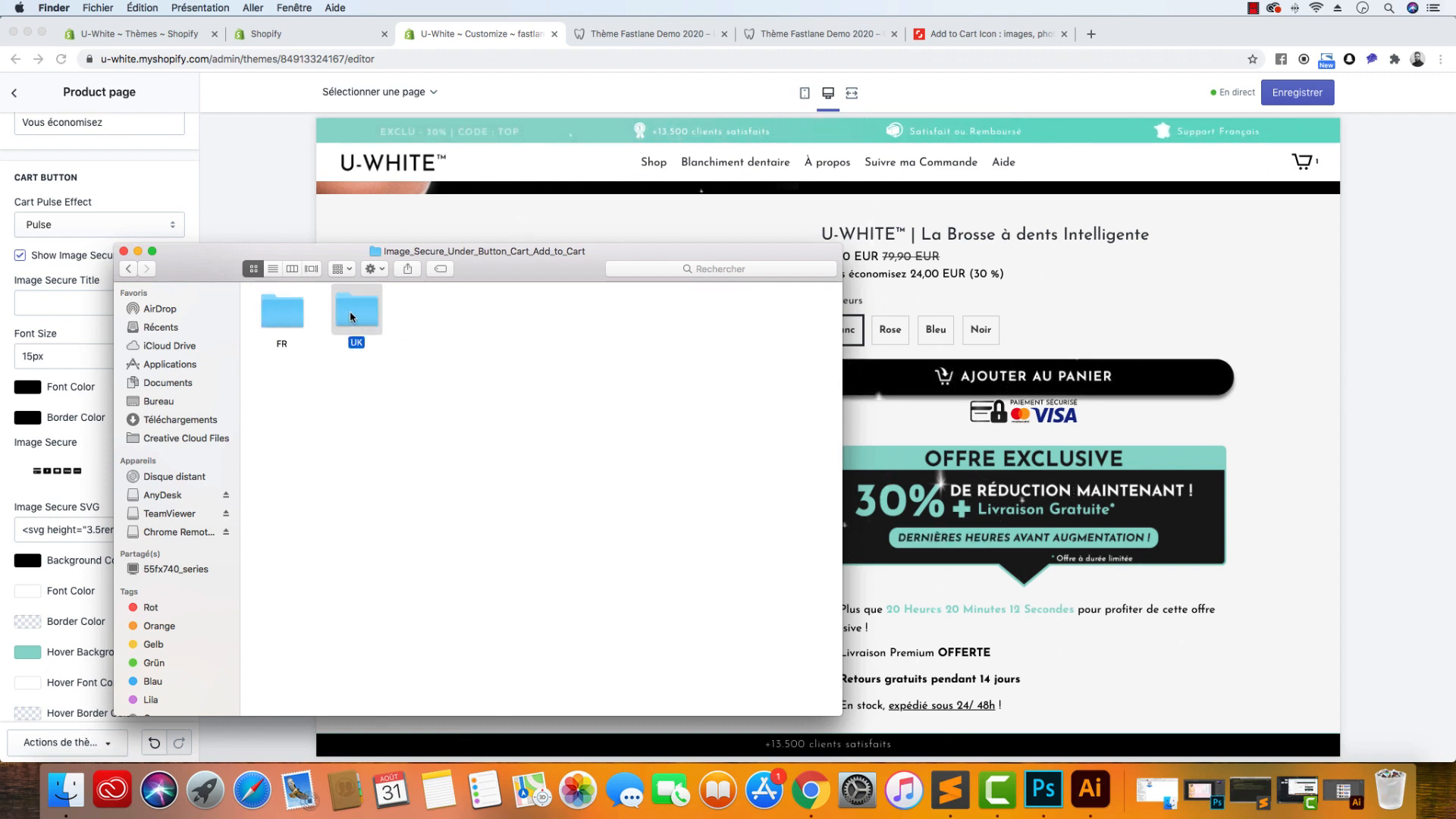
pyautogui.click(1089, 788)
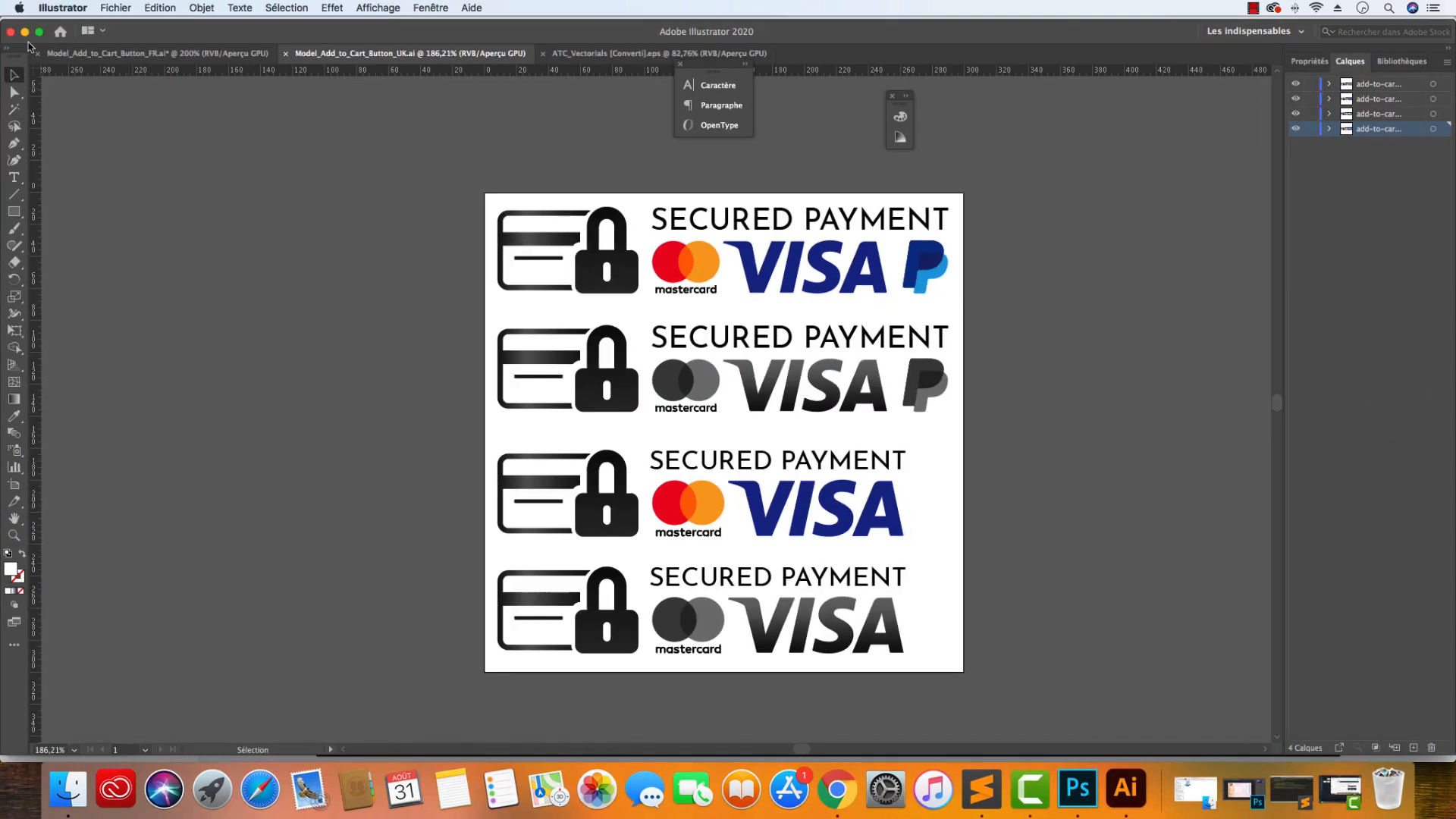
pyautogui.click(152, 53)
pyautogui.click(409, 53)
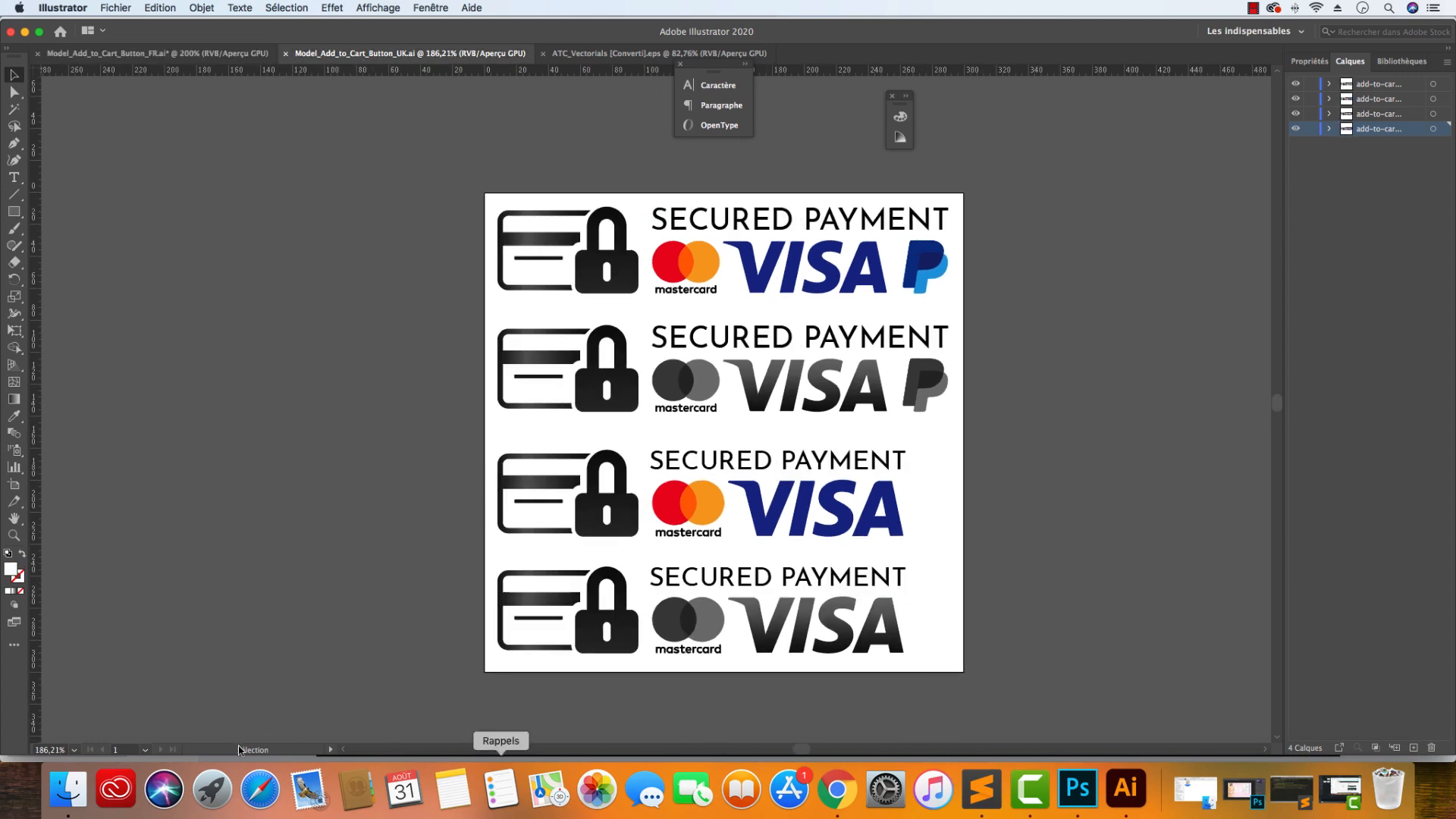
pyautogui.click(68, 789)
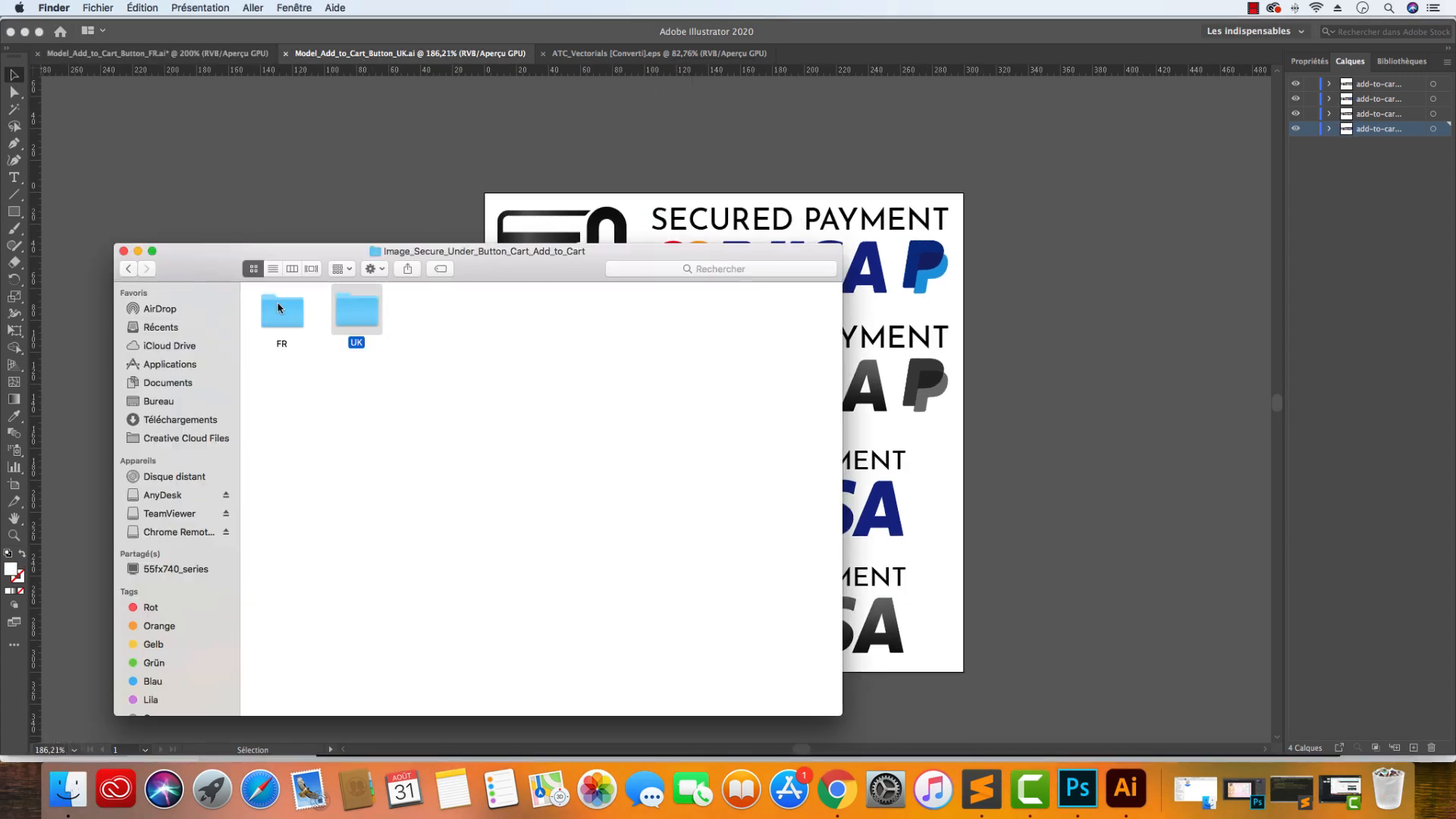
# Step: Open the FR folder in Finder and inspect the file names of its four SVG badge models
pyautogui.doubleClick(281, 306)
pyautogui.click(281, 305)
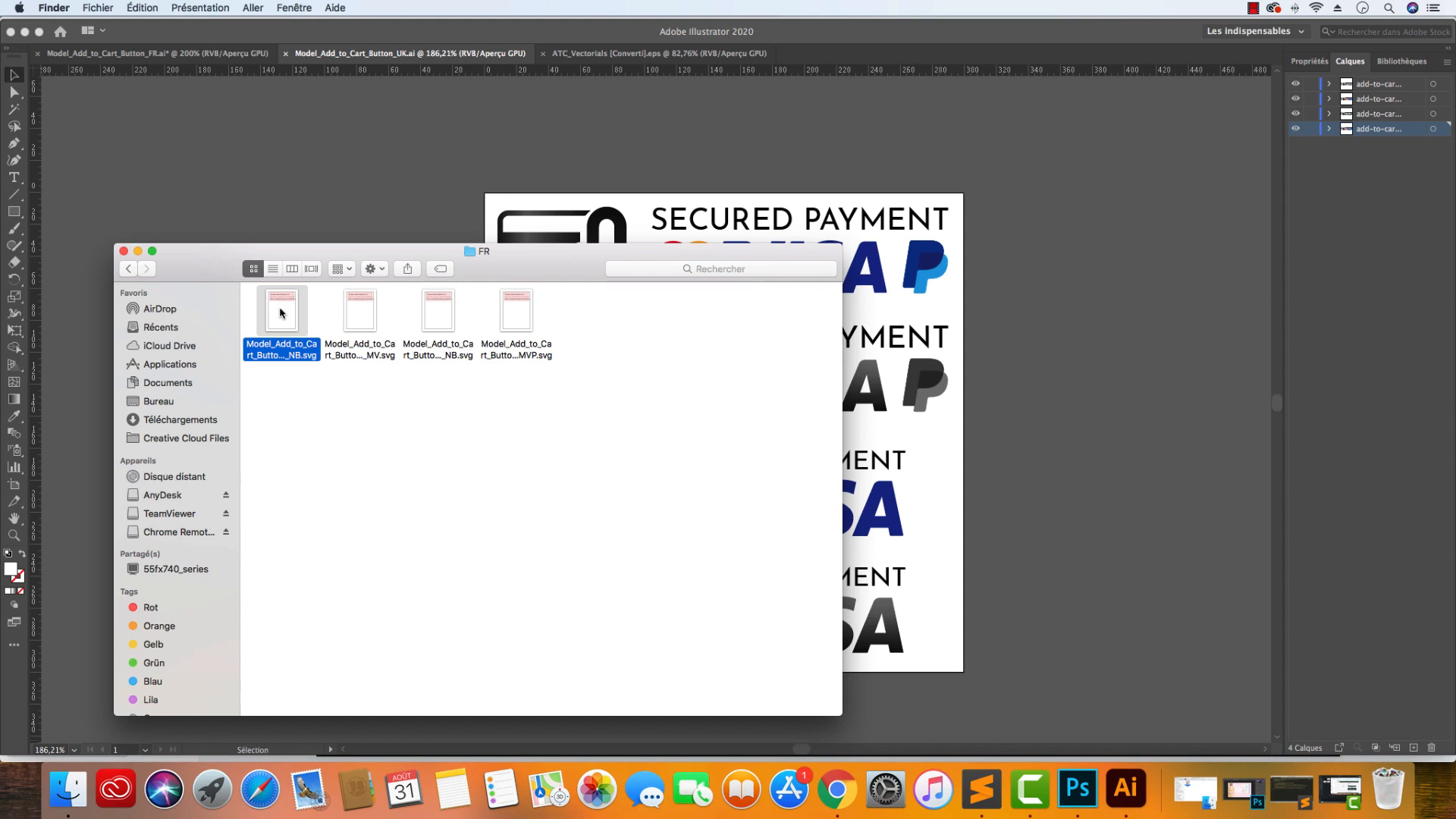
pyautogui.click(283, 353)
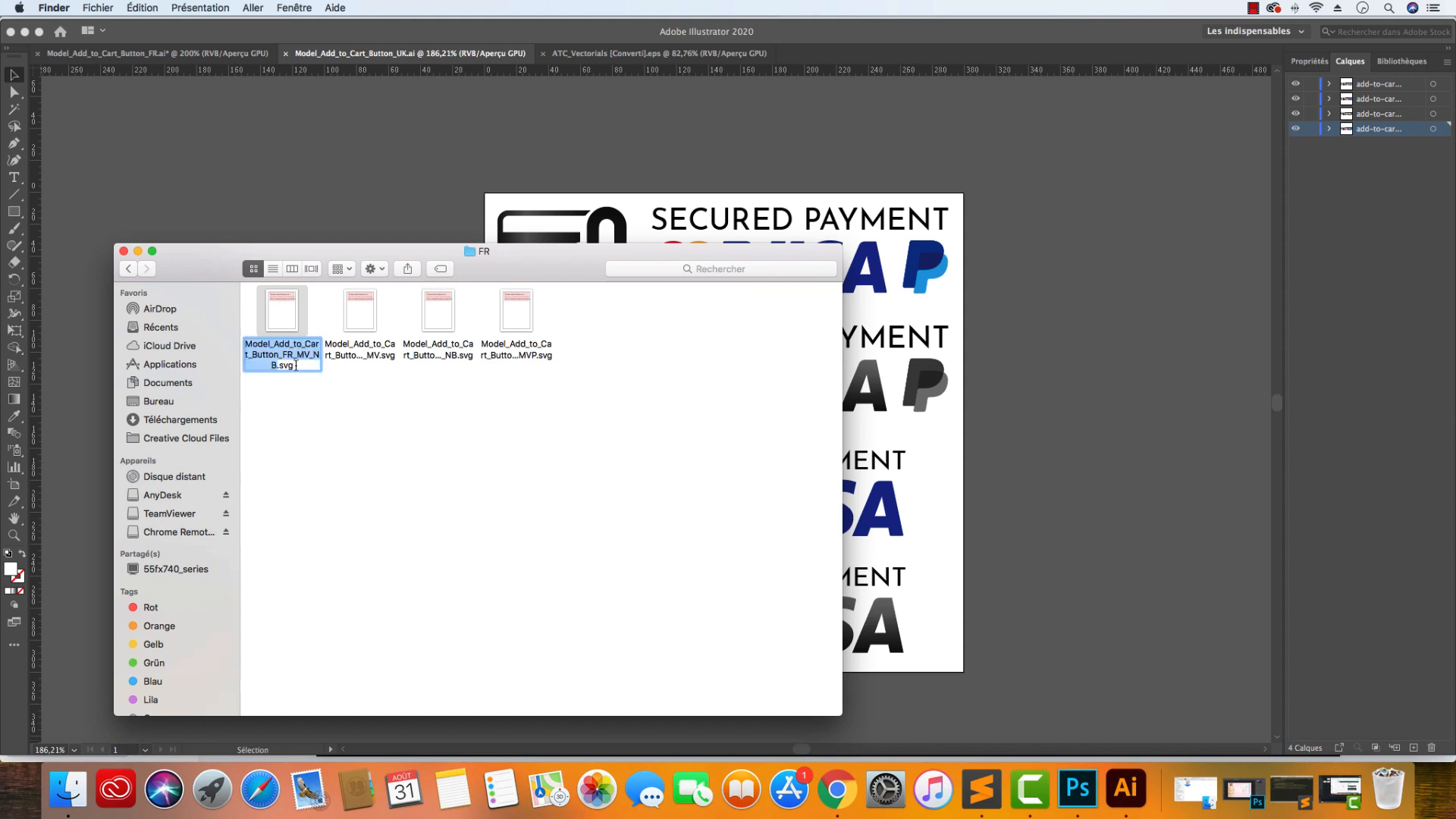
pyautogui.click(848, 158)
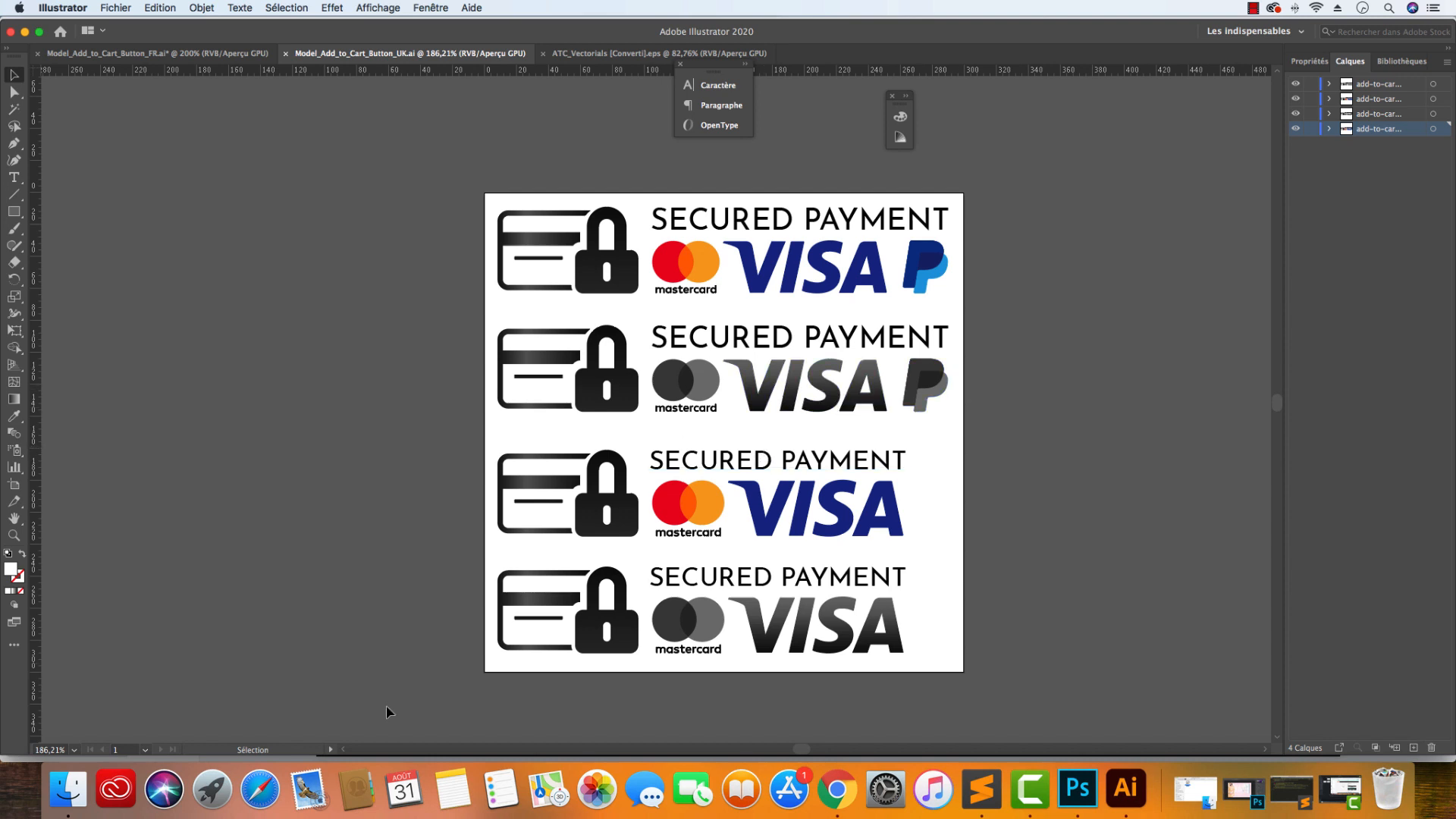
pyautogui.click(81, 796)
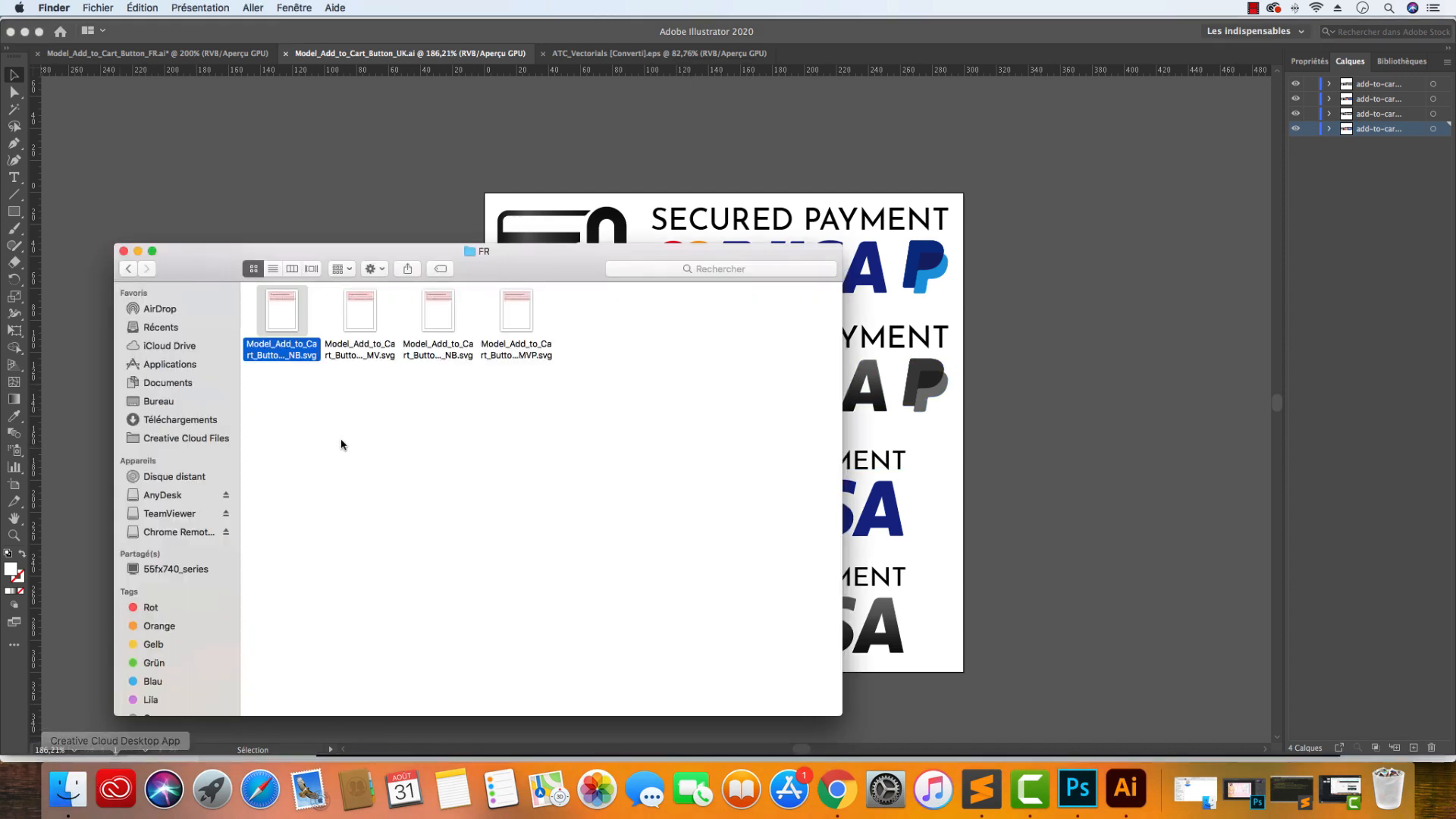
pyautogui.click(354, 353)
pyautogui.click(361, 354)
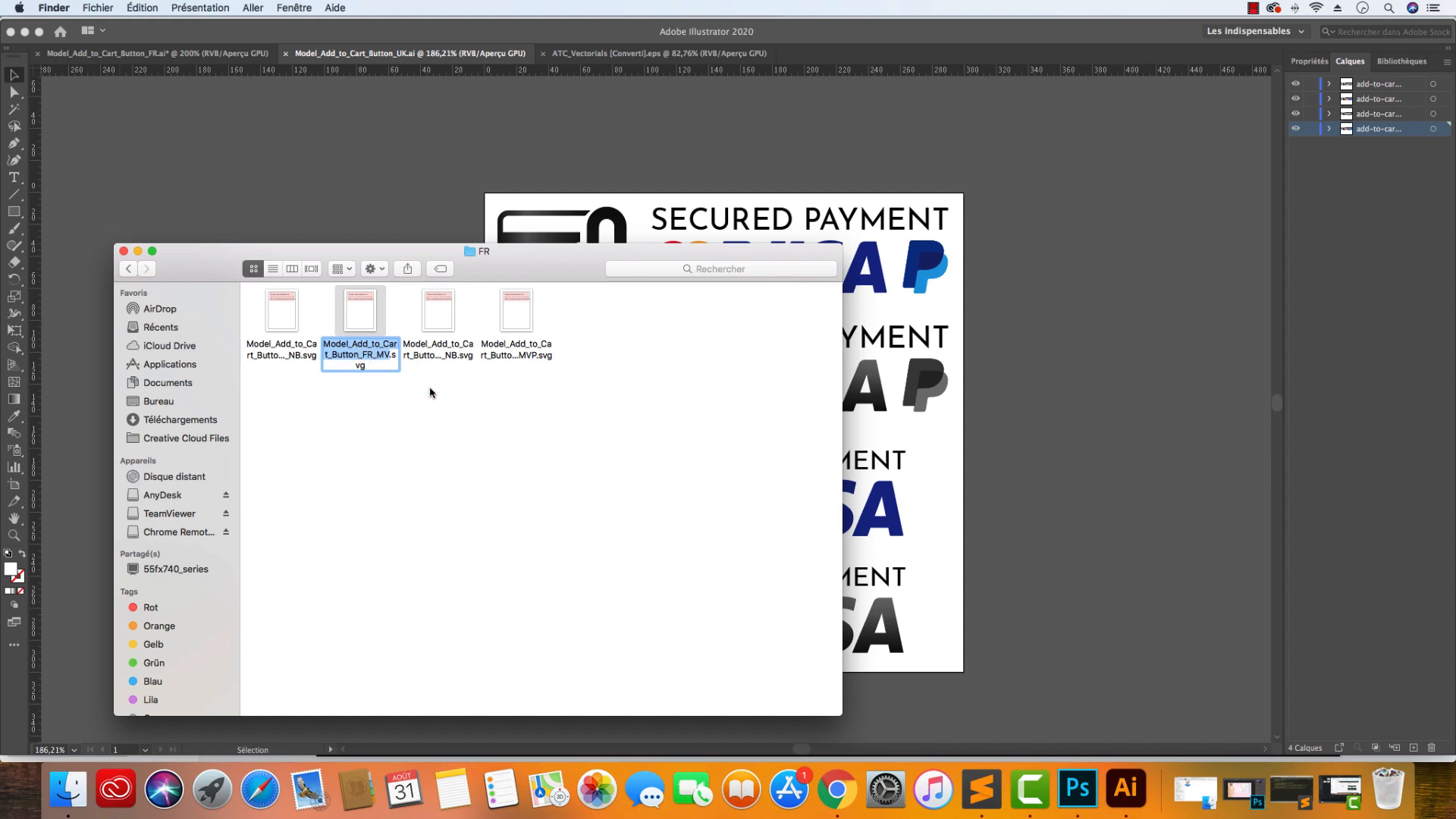
pyautogui.click(444, 313)
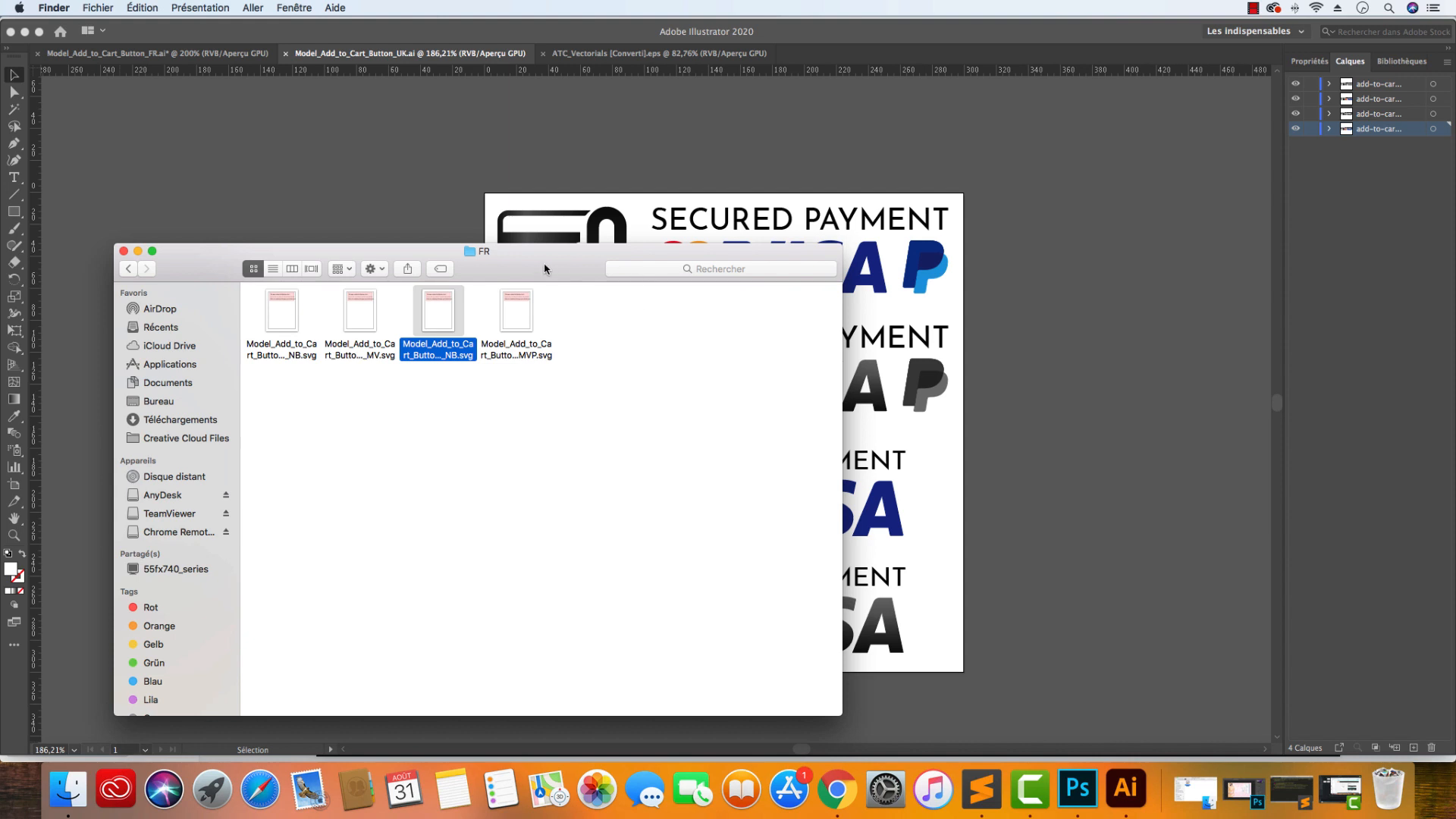
pyautogui.click(529, 312)
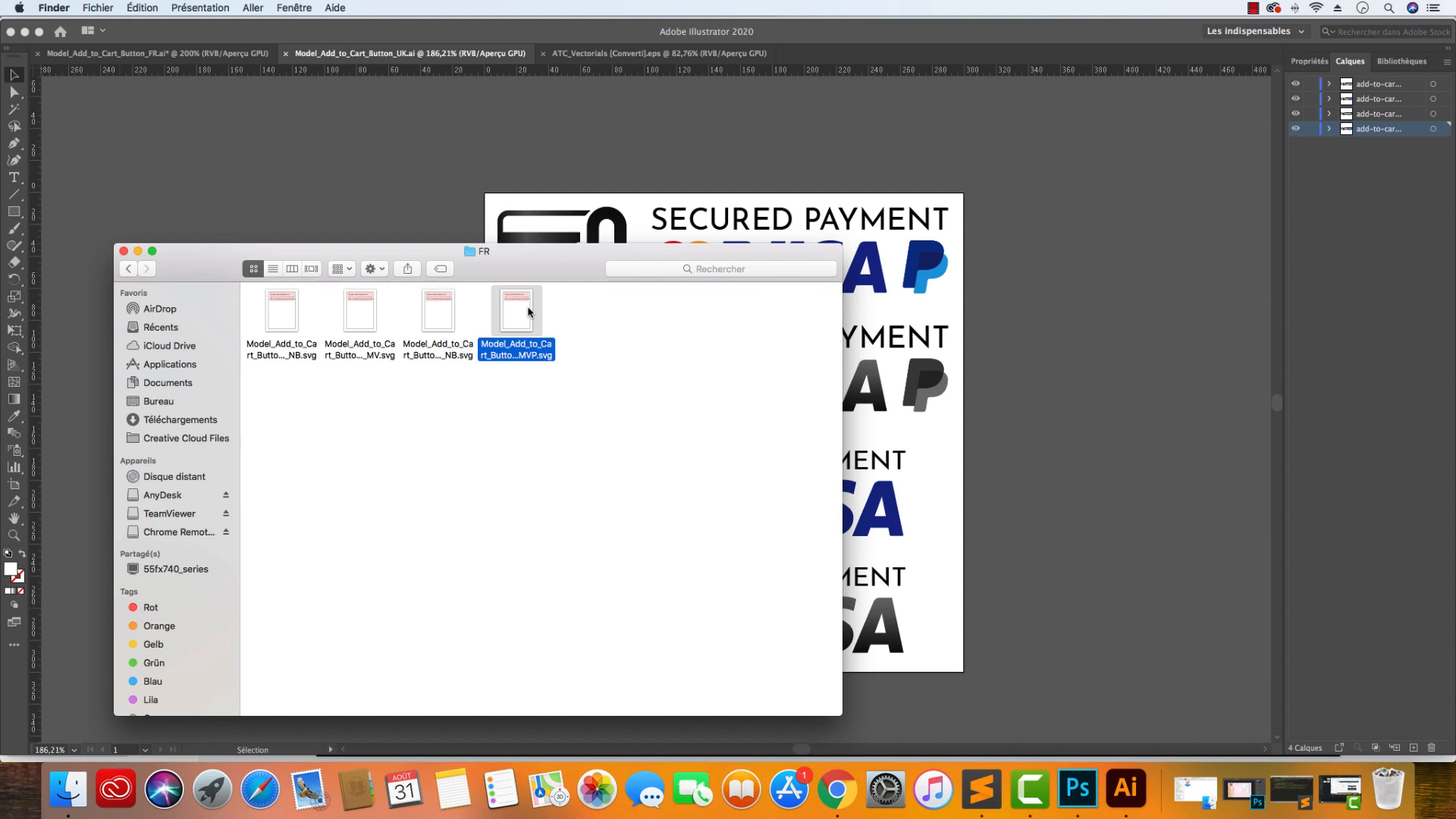
# Step: Go up one folder and reopen FR, check the current badge on the product page in Chrome, and return to Finder
pyautogui.click(128, 268)
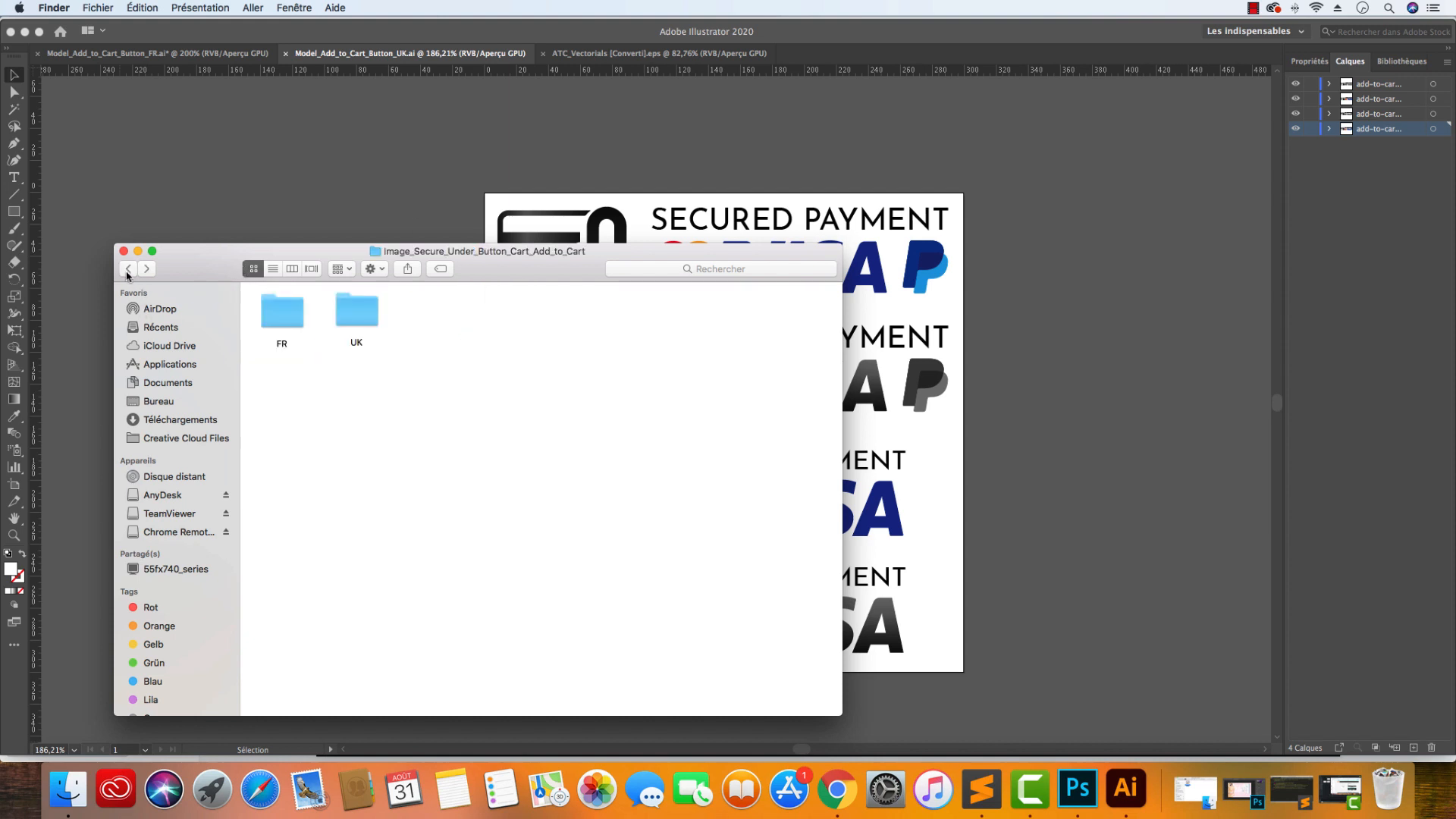
pyautogui.doubleClick(282, 311)
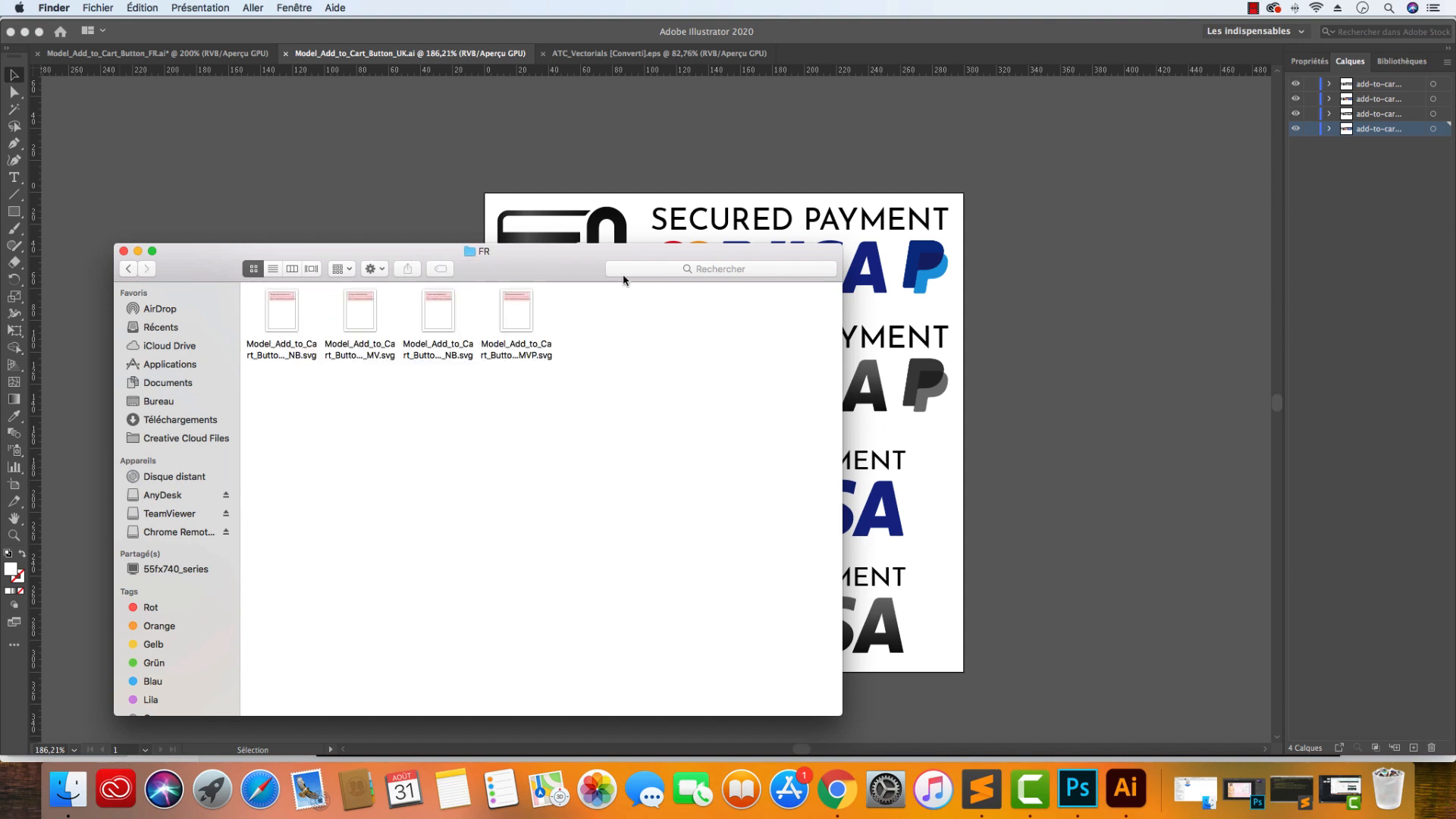
pyautogui.click(840, 793)
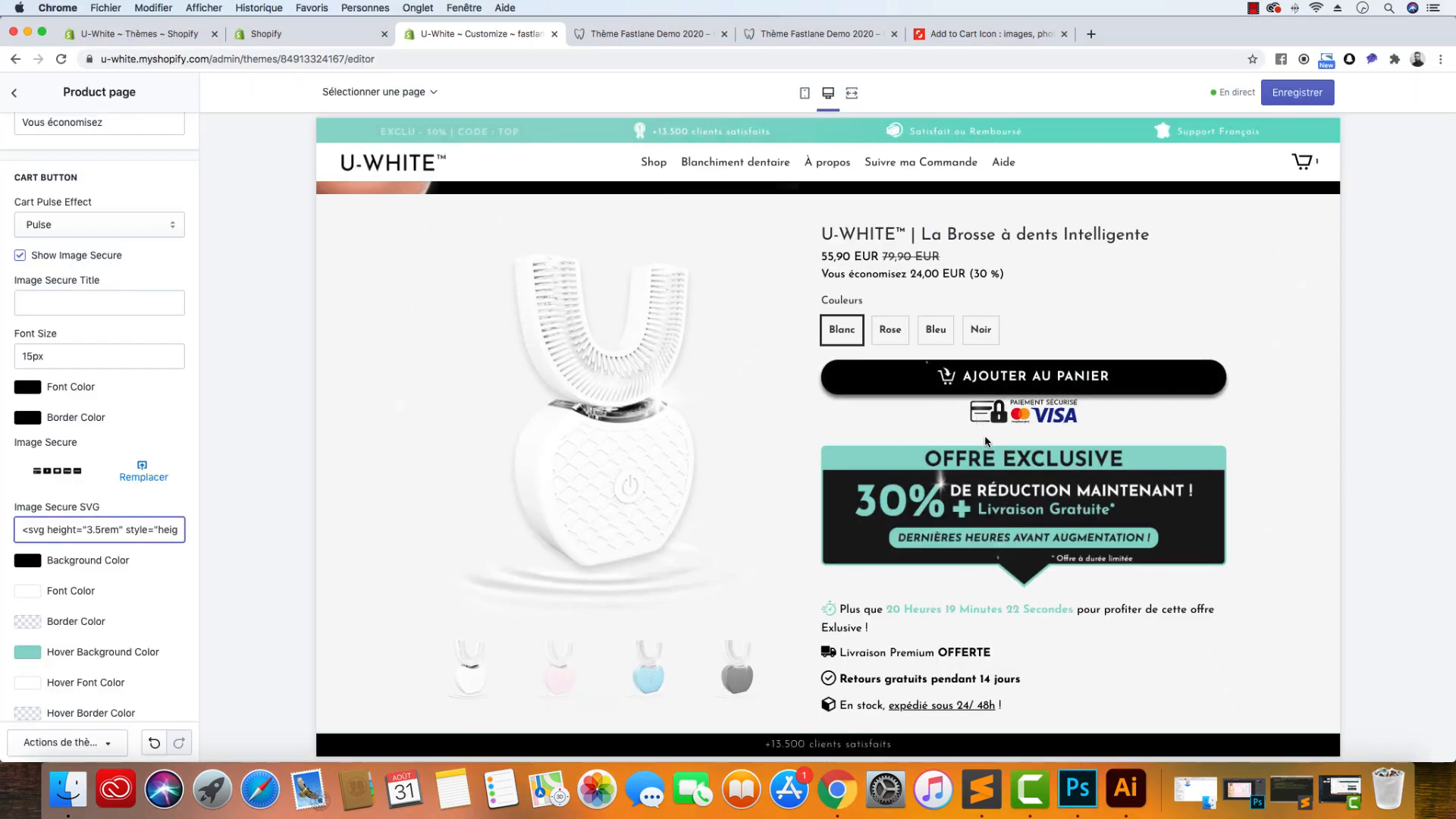
pyautogui.click(57, 785)
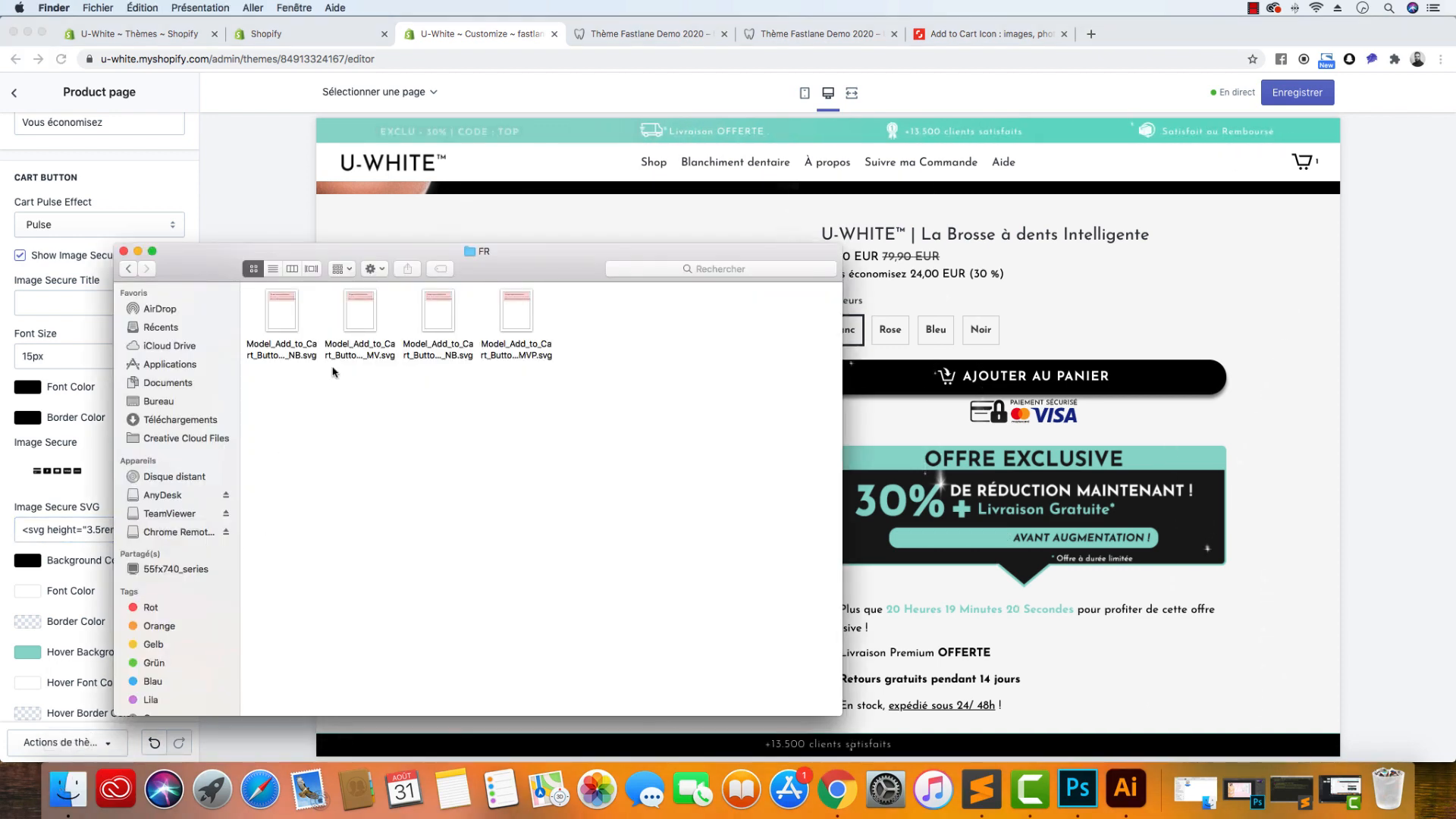
# Step: Open Model_Add_to_Cart_Button_FR_MVP_NB.svg from the FR folder in Sublime Text
pyautogui.click(432, 321)
pyautogui.rightClick(432, 322)
pyautogui.click(485, 487)
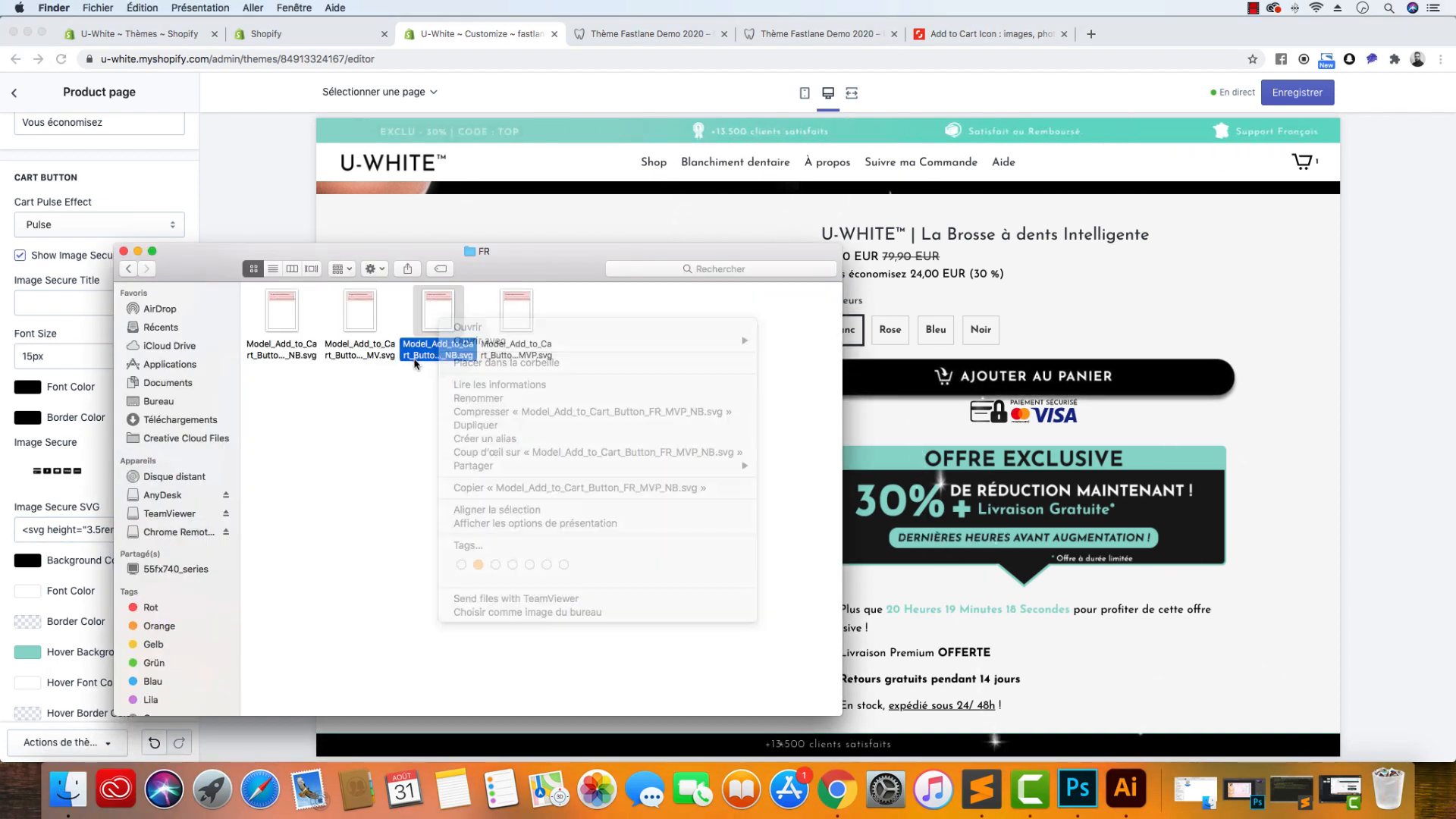
pyautogui.click(429, 360)
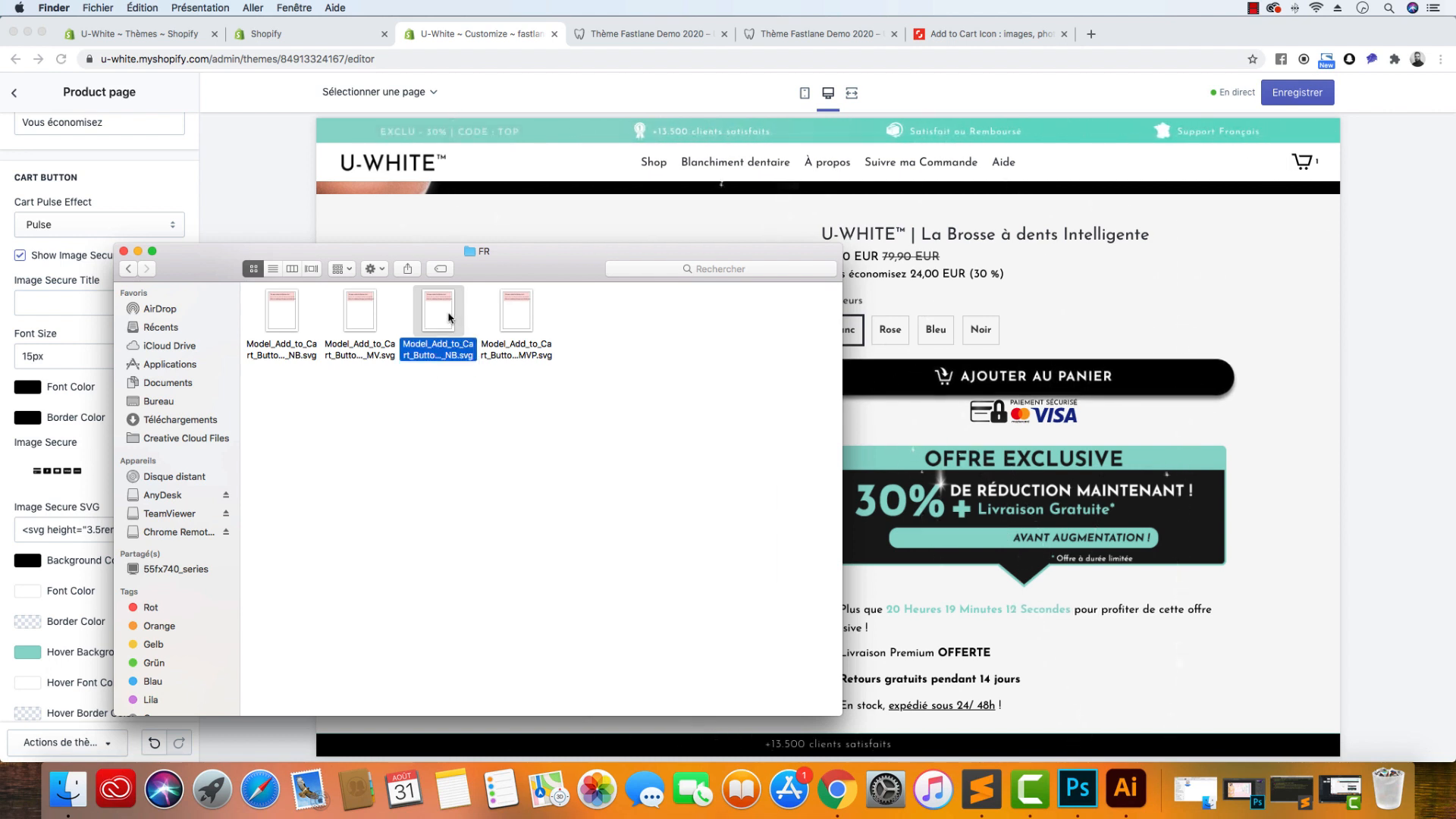
pyautogui.rightClick(447, 318)
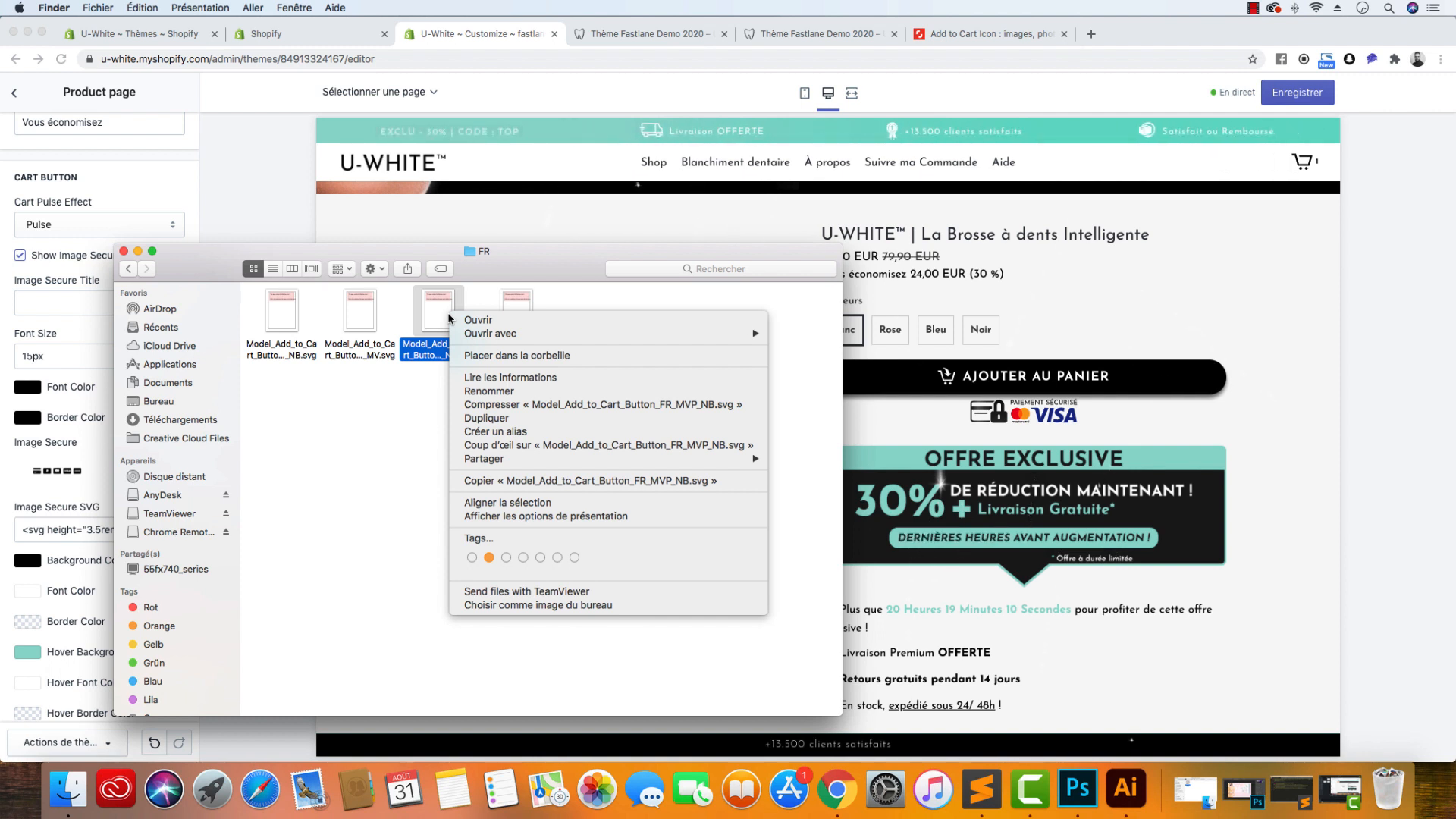
pyautogui.moveTo(683, 334)
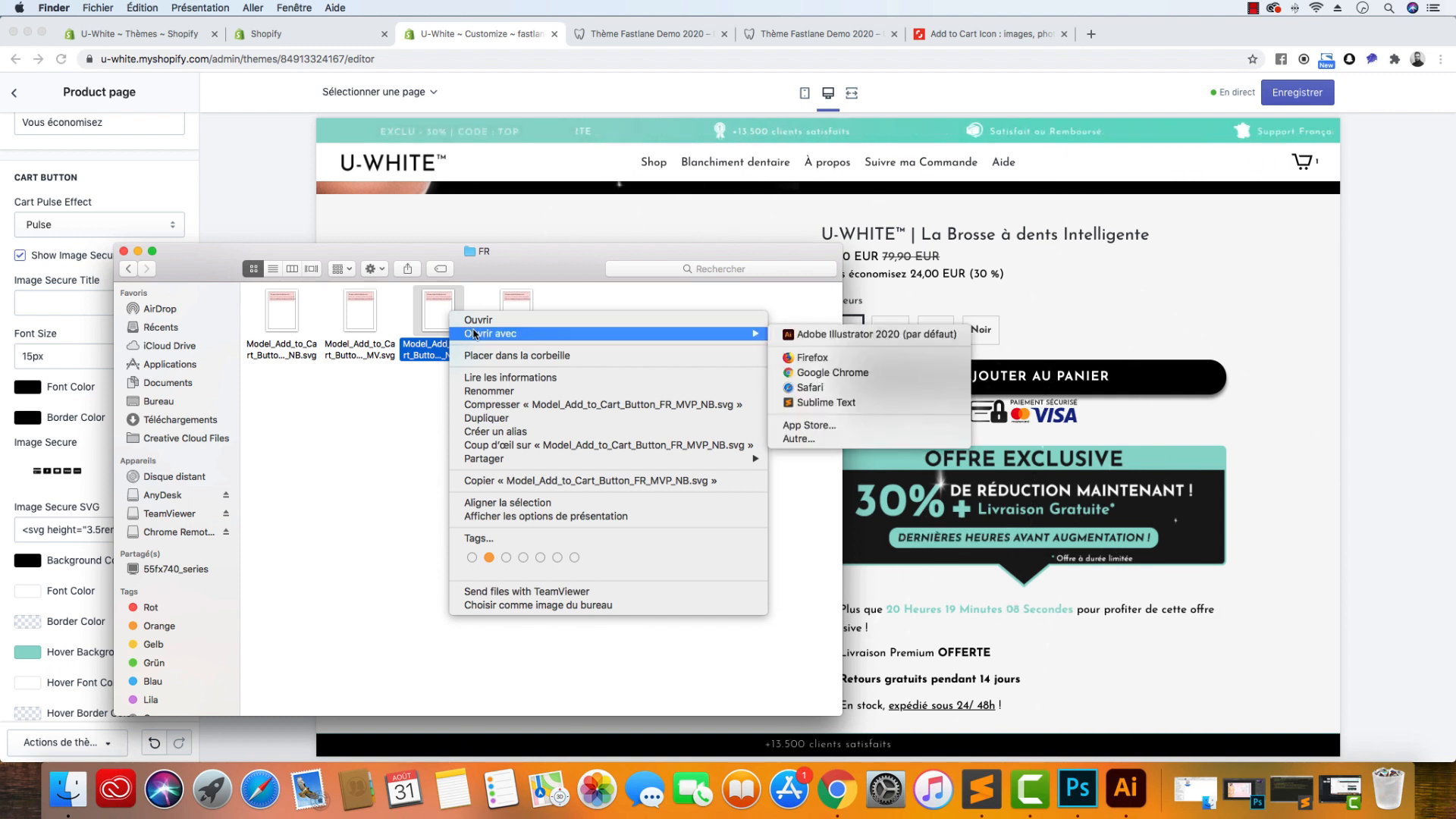
pyautogui.click(830, 403)
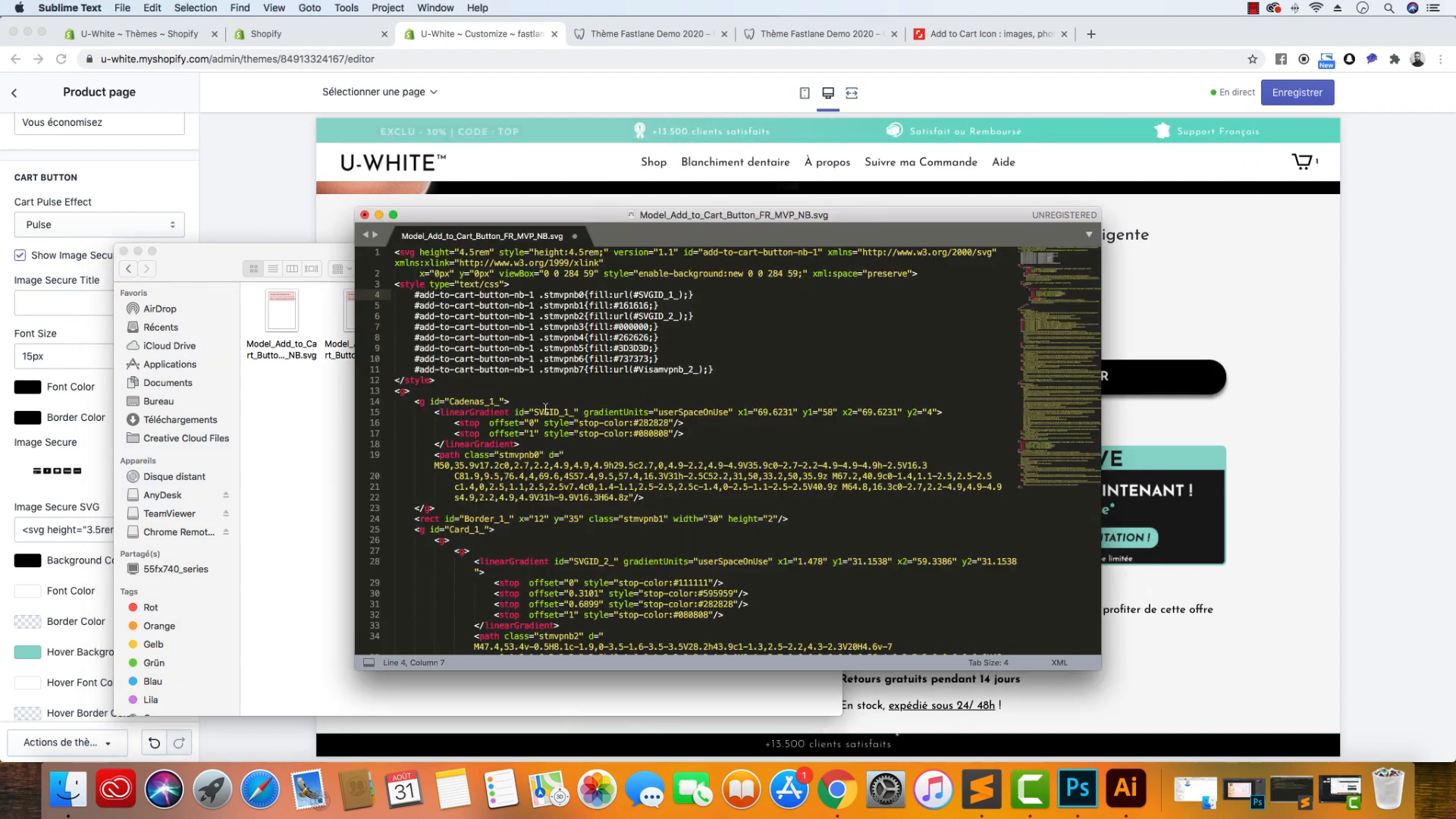
# Step: Copy the entire SVG code of Model_Add_to_Cart_Button_FR_MVP_NB.svg
pyautogui.press('super+a')
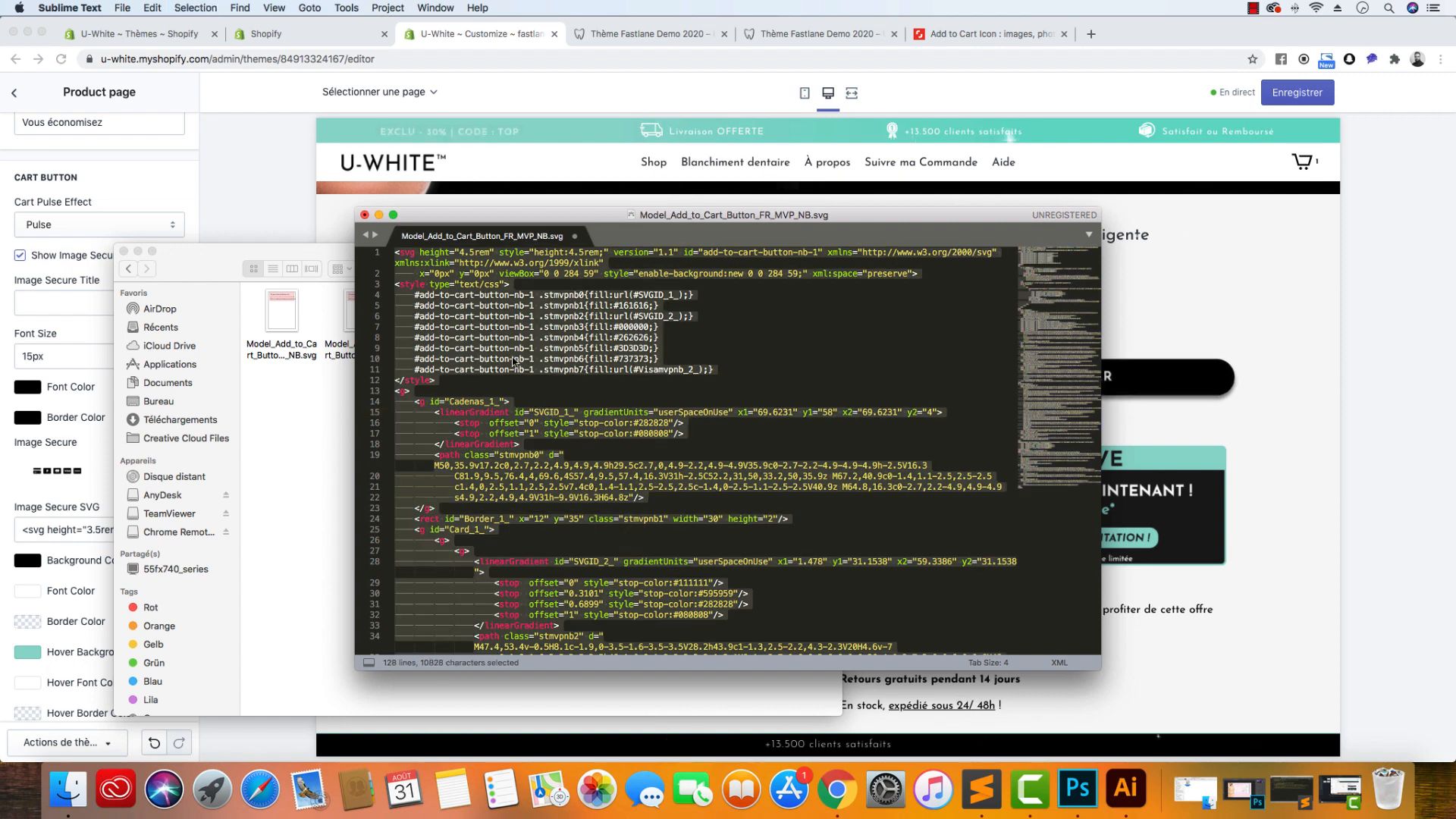
pyautogui.rightClick(513, 361)
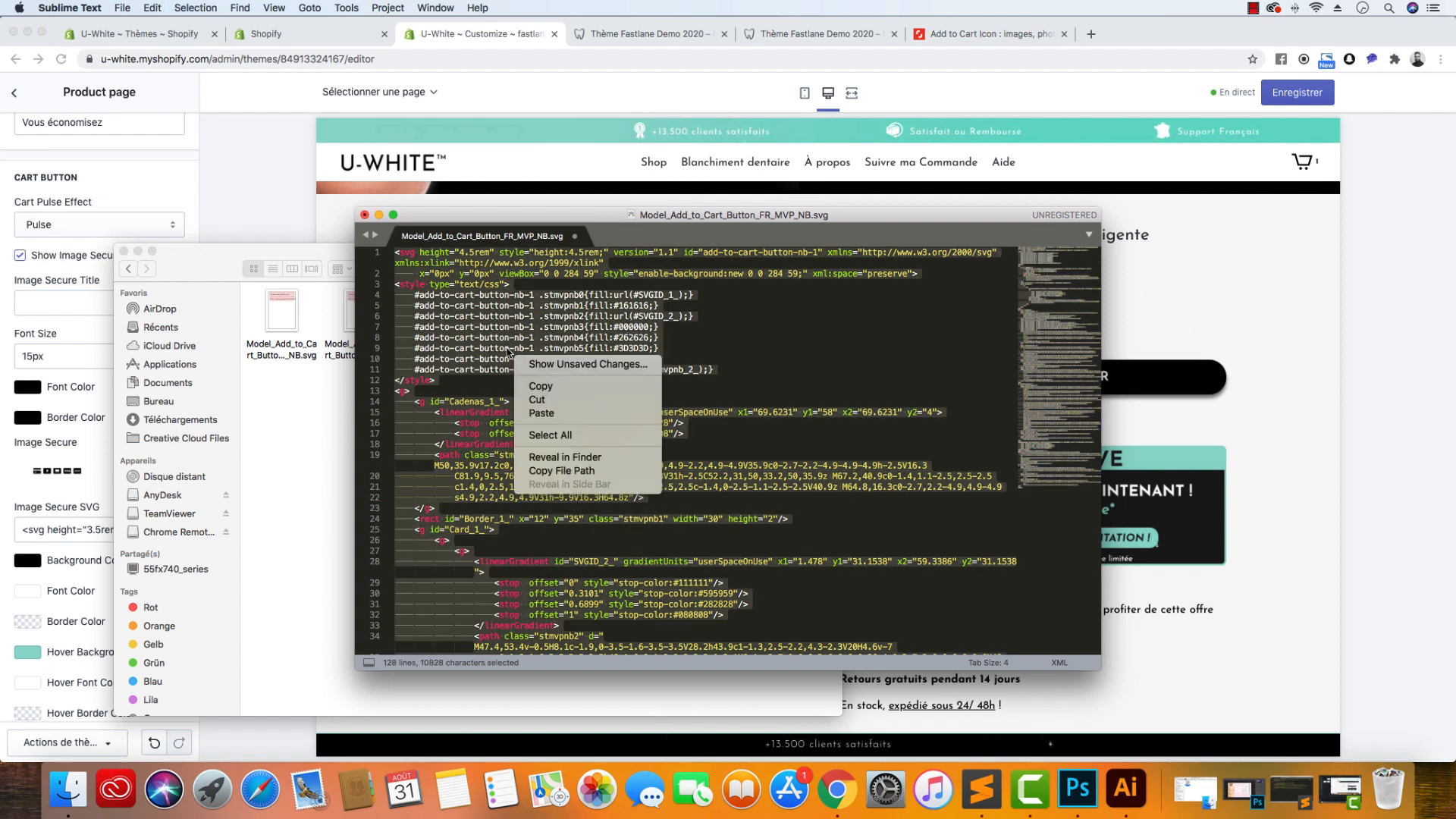
pyautogui.click(558, 387)
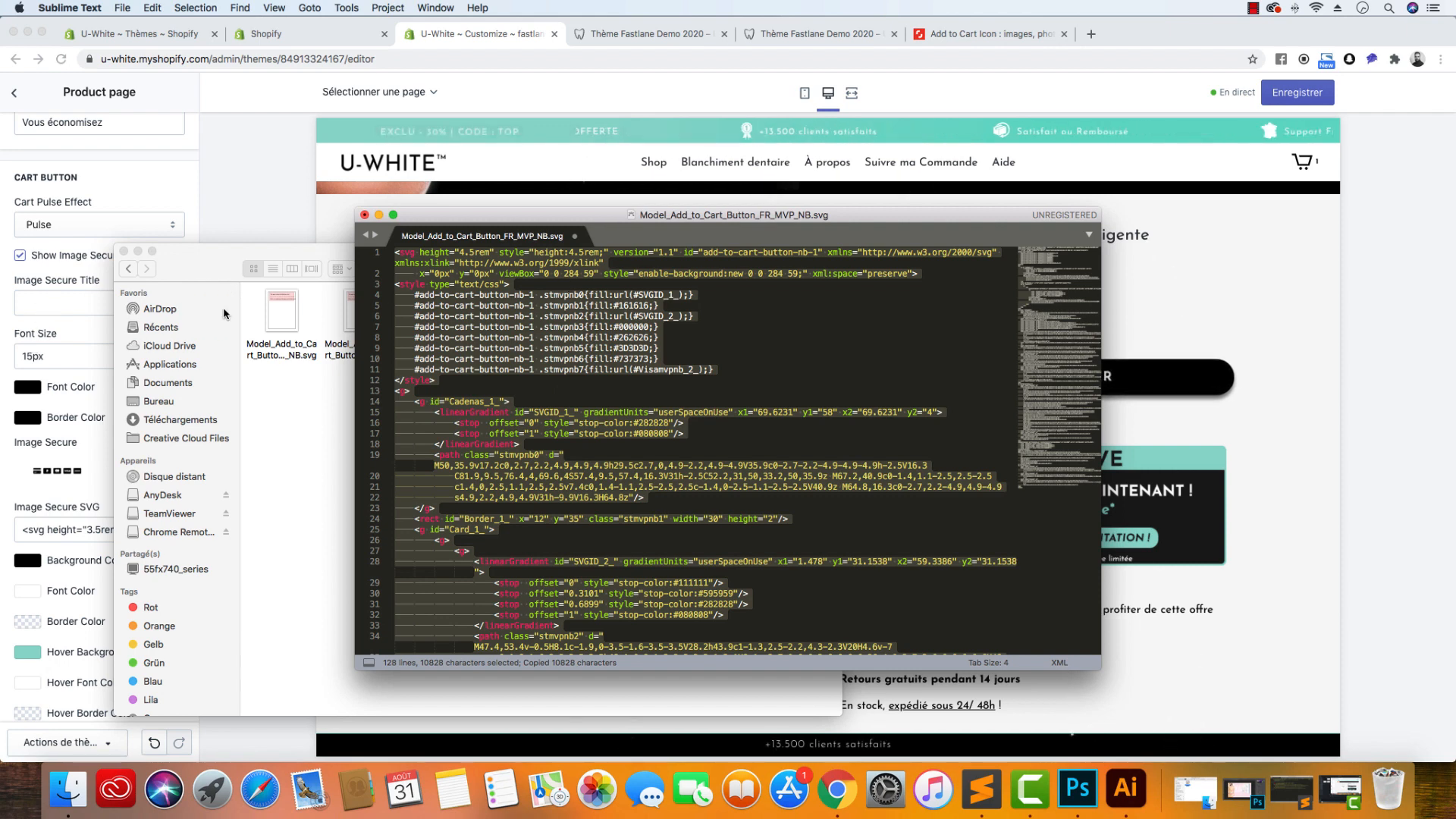
# Step: Switch to Chrome and replace the Cart Button's Image Secure SVG code with the copied code
pyautogui.click(232, 209)
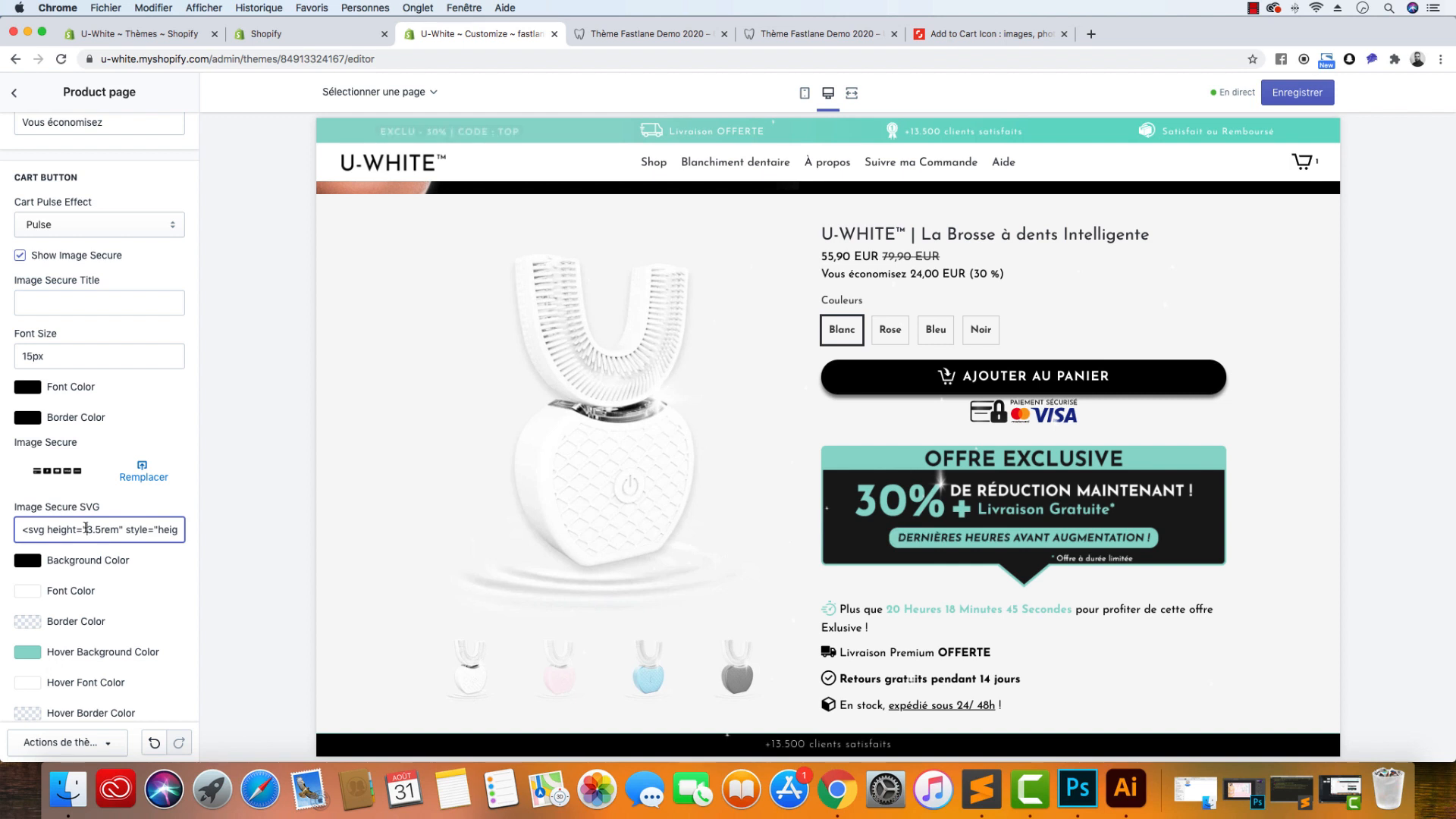
pyautogui.press('super+a')
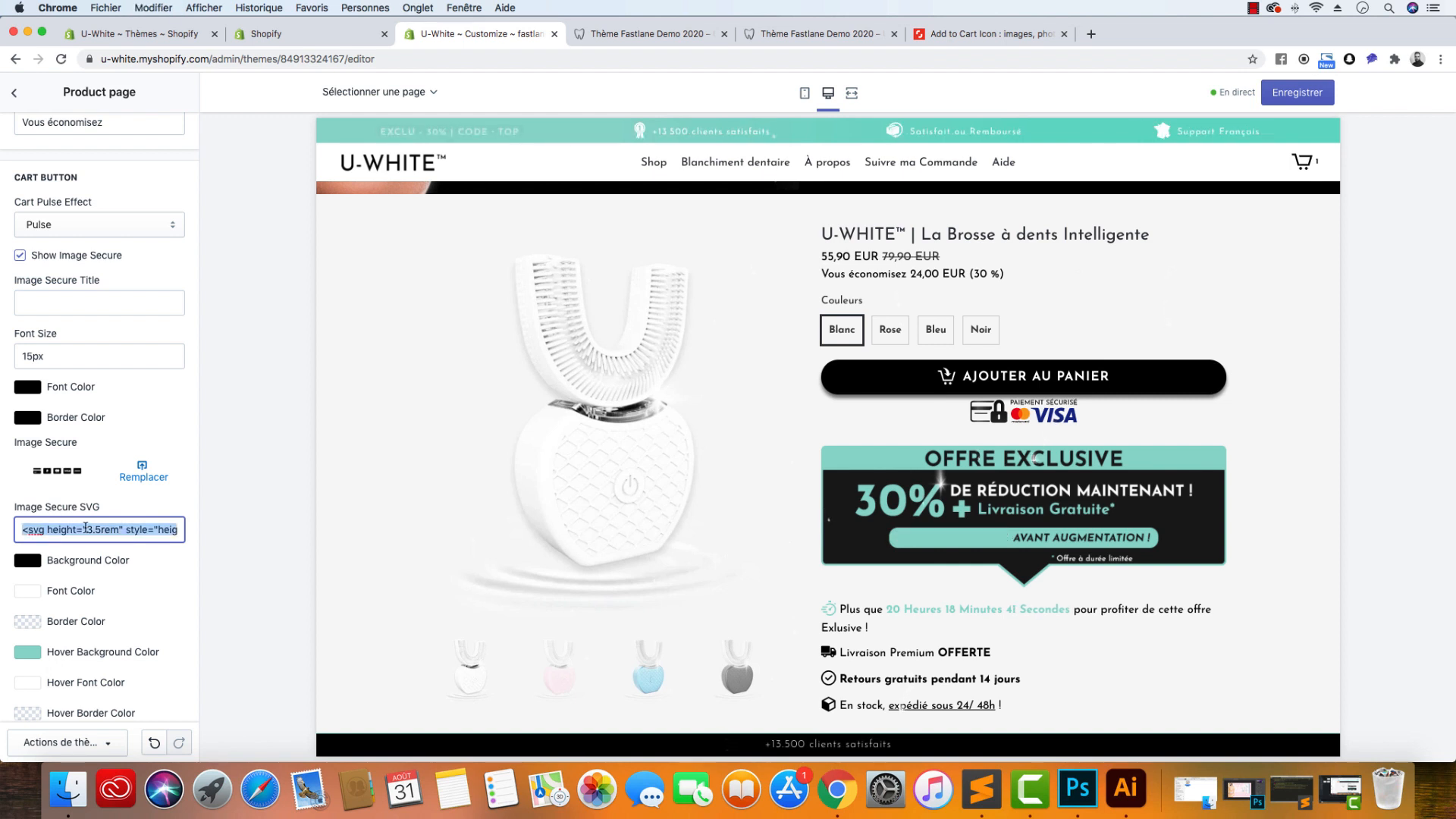
pyautogui.press('BackSpace')
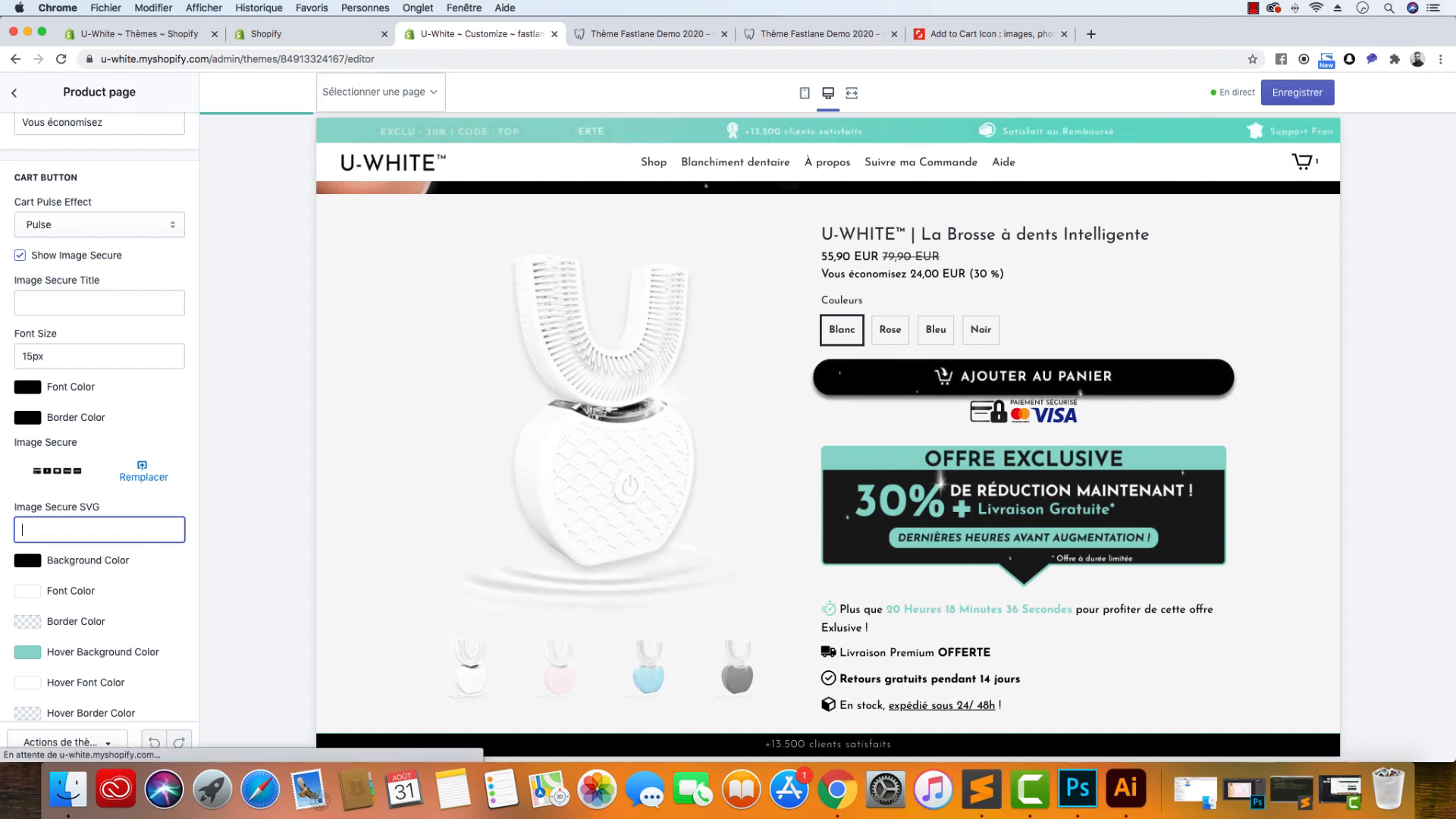
pyautogui.press('super+v')
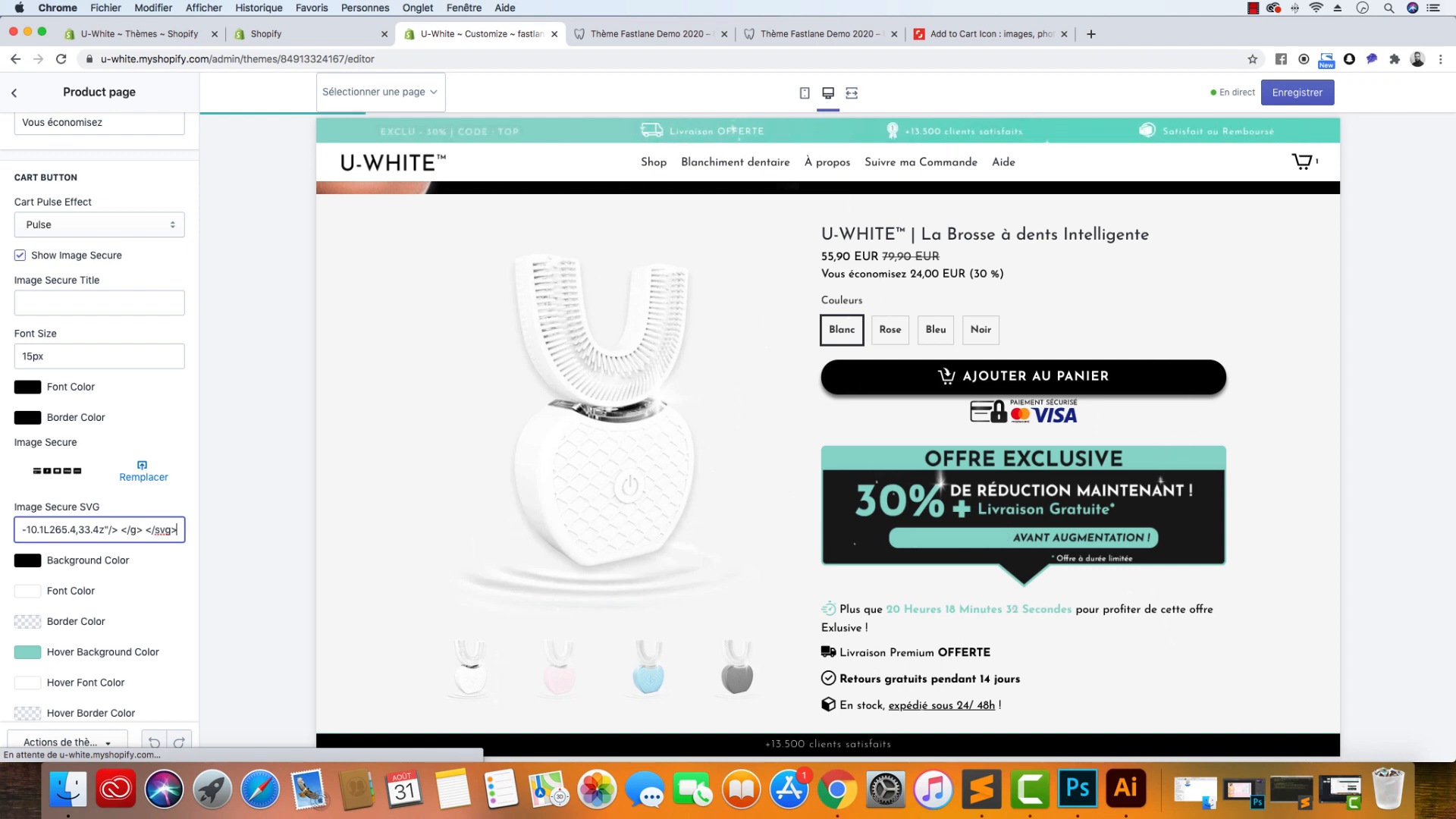
# Step: Switch to Sublime Text to examine the SVG's style rules, and return to the theme editor in Chrome
pyautogui.press('super+Tab')
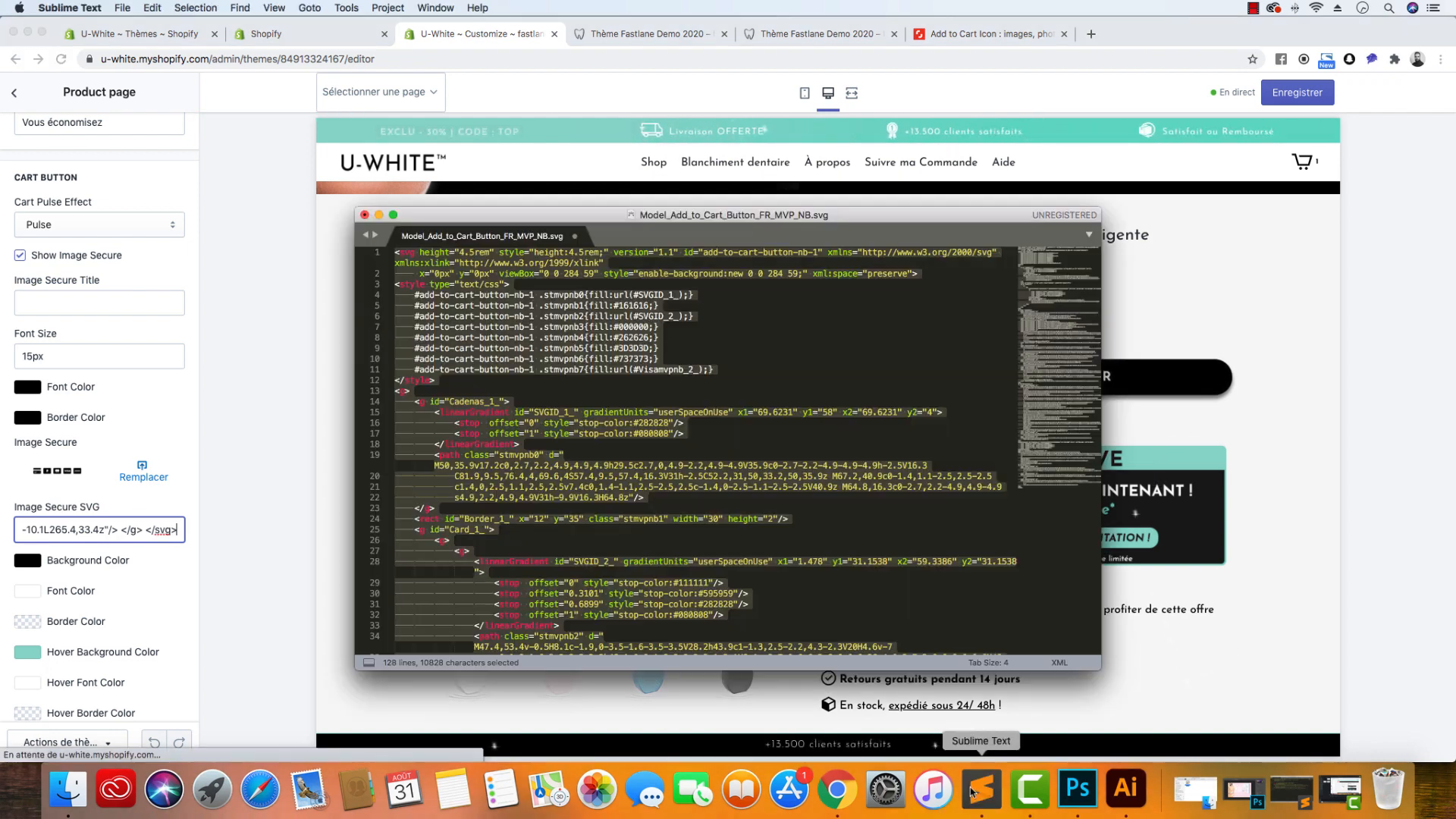
pyautogui.click(435, 295)
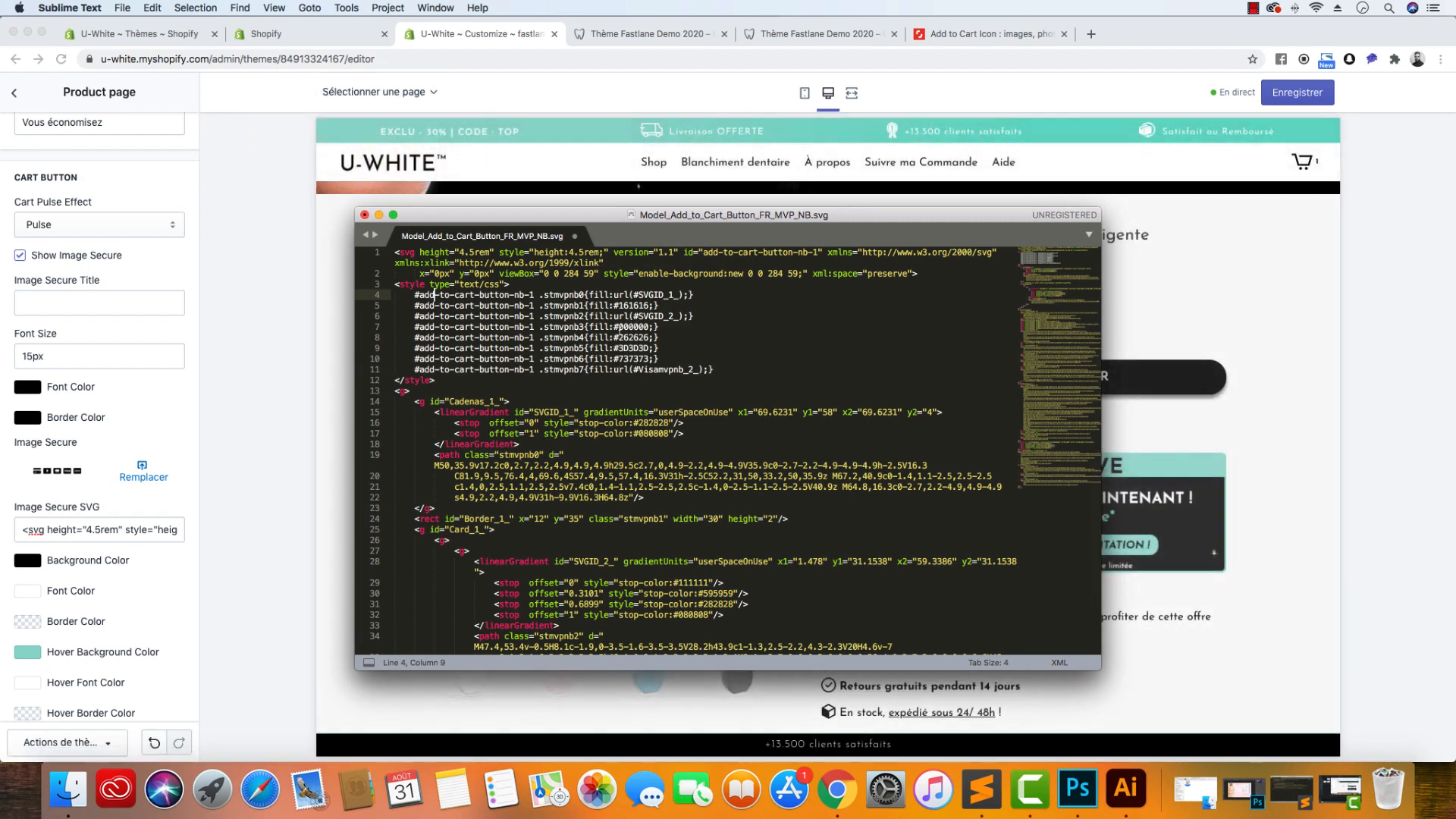
pyautogui.click(1338, 372)
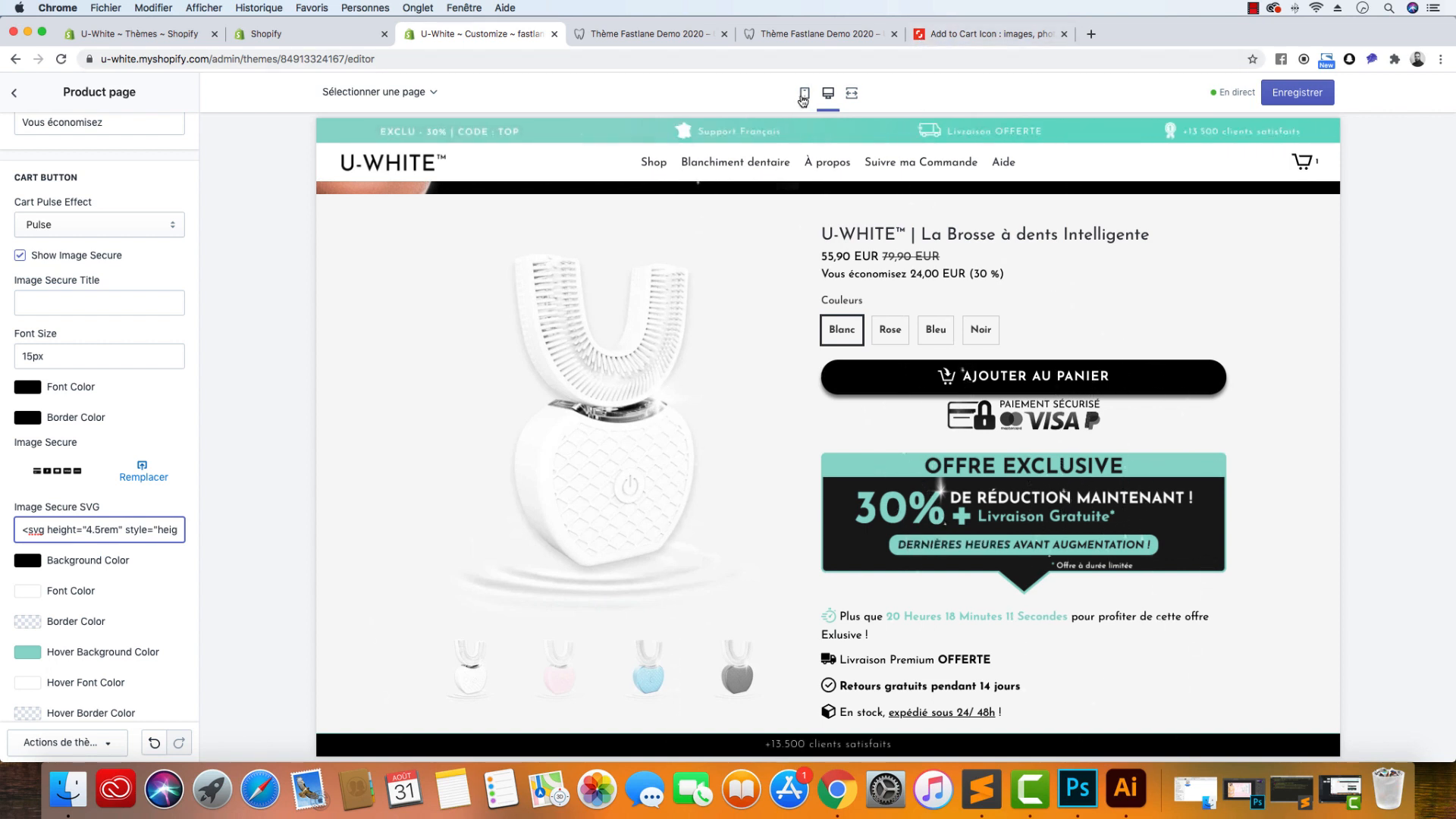
# Step: Check the secure-payment image under the add-to-cart button in the mobile preview and the desktop preview
pyautogui.click(823, 256)
pyautogui.scroll(-5, 818, 450)
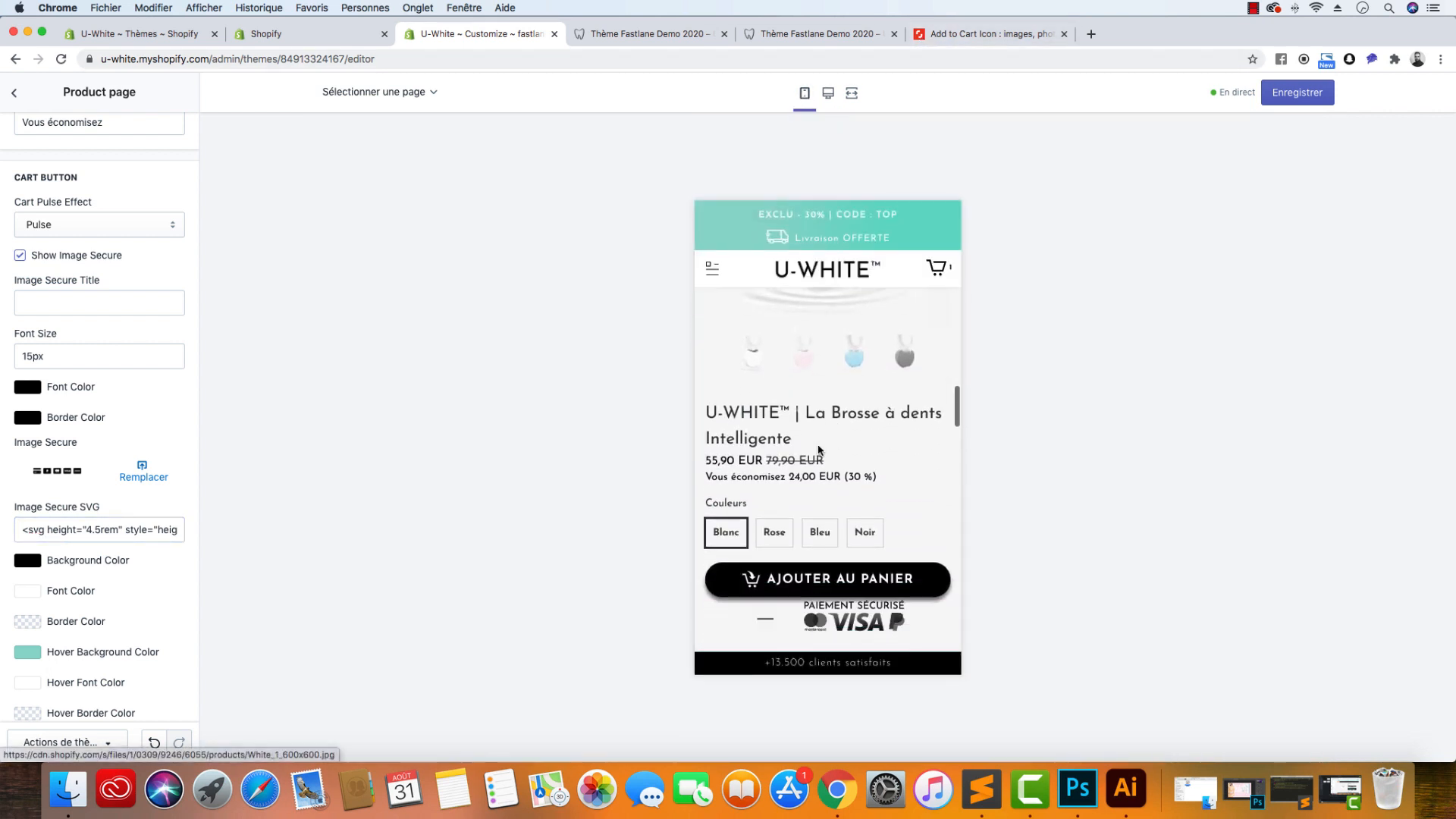
pyautogui.scroll(-1, 818, 449)
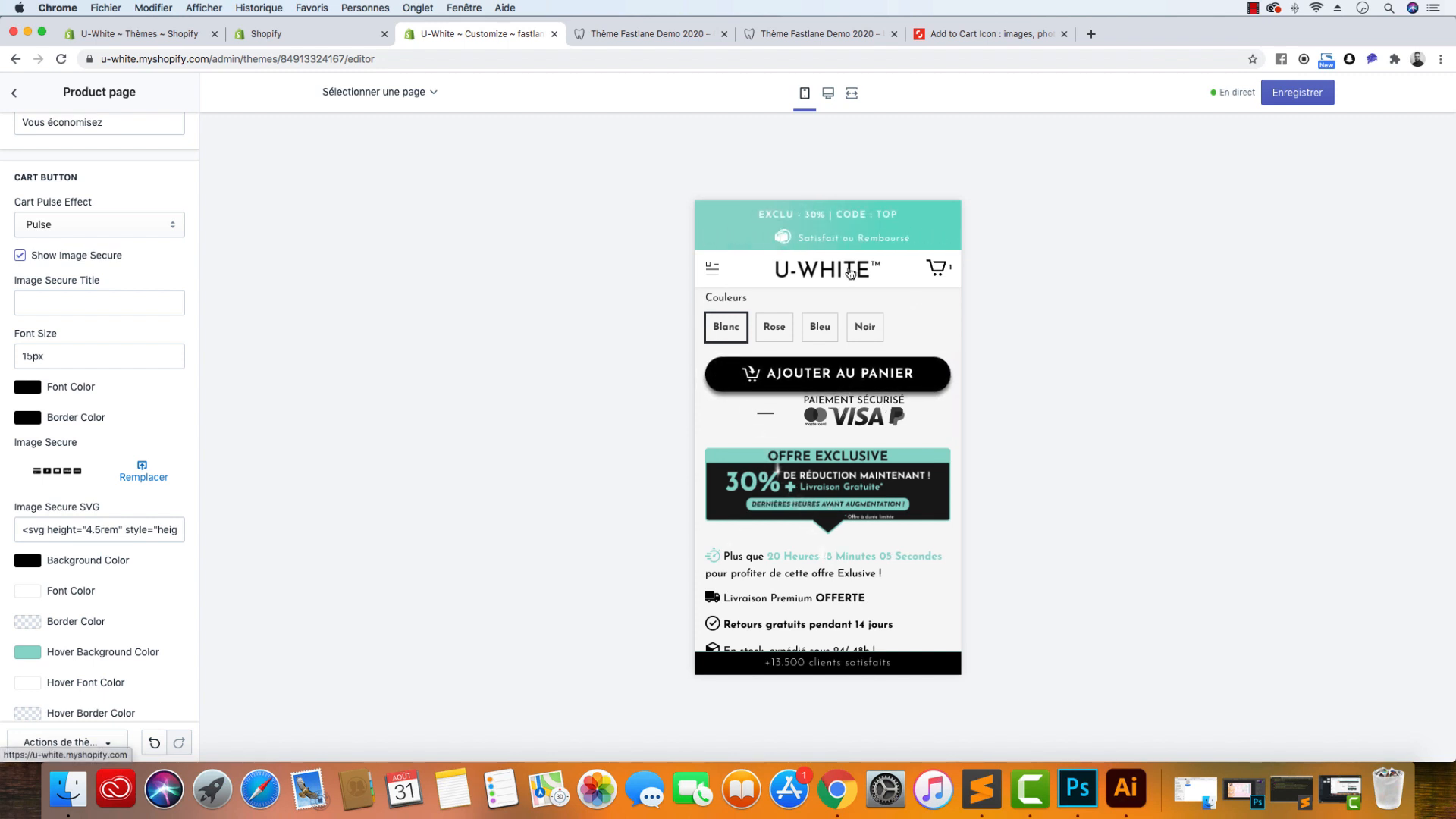
pyautogui.click(828, 92)
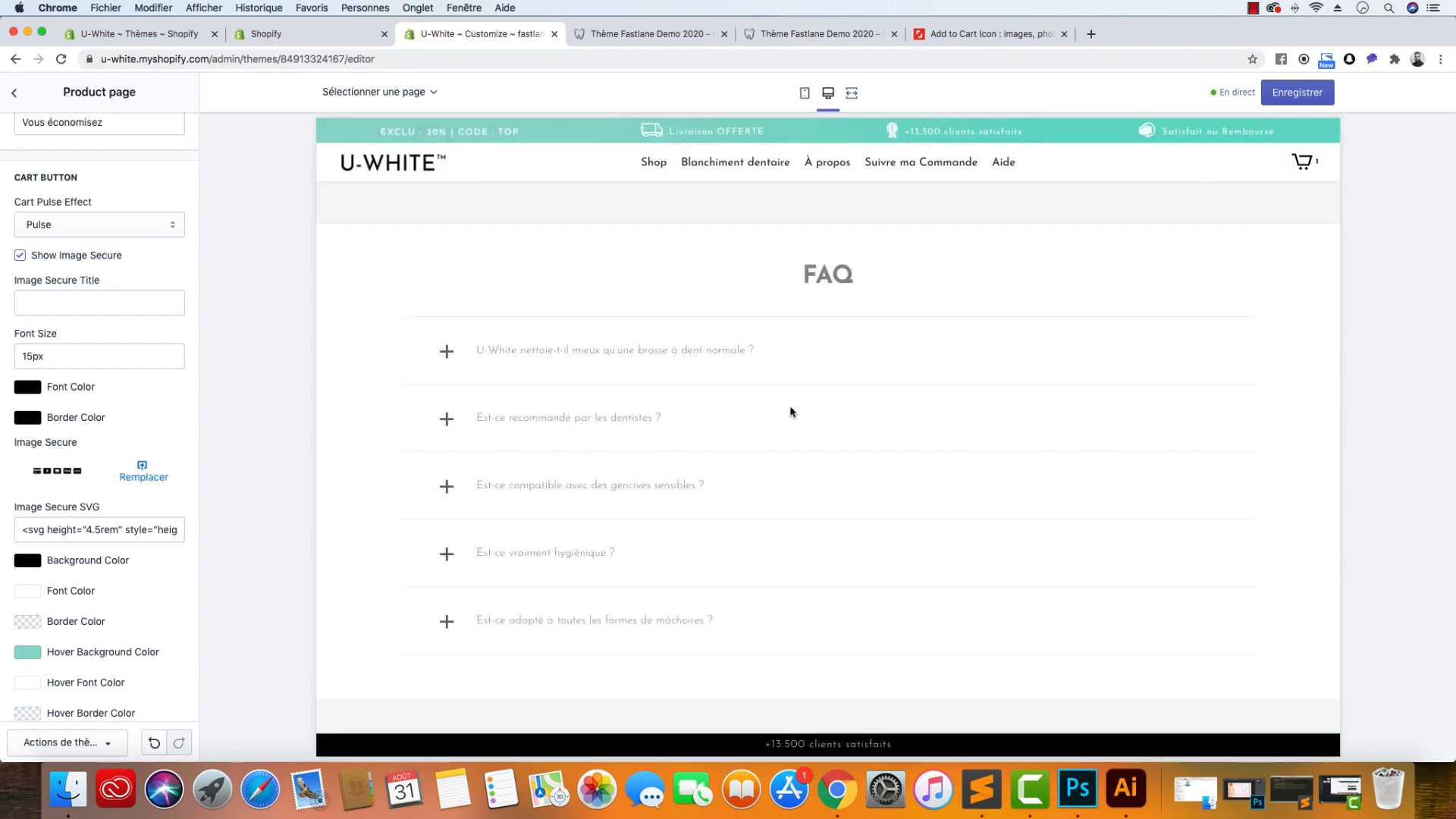
pyautogui.scroll(5, 792, 408)
pyautogui.scroll(10, 793, 408)
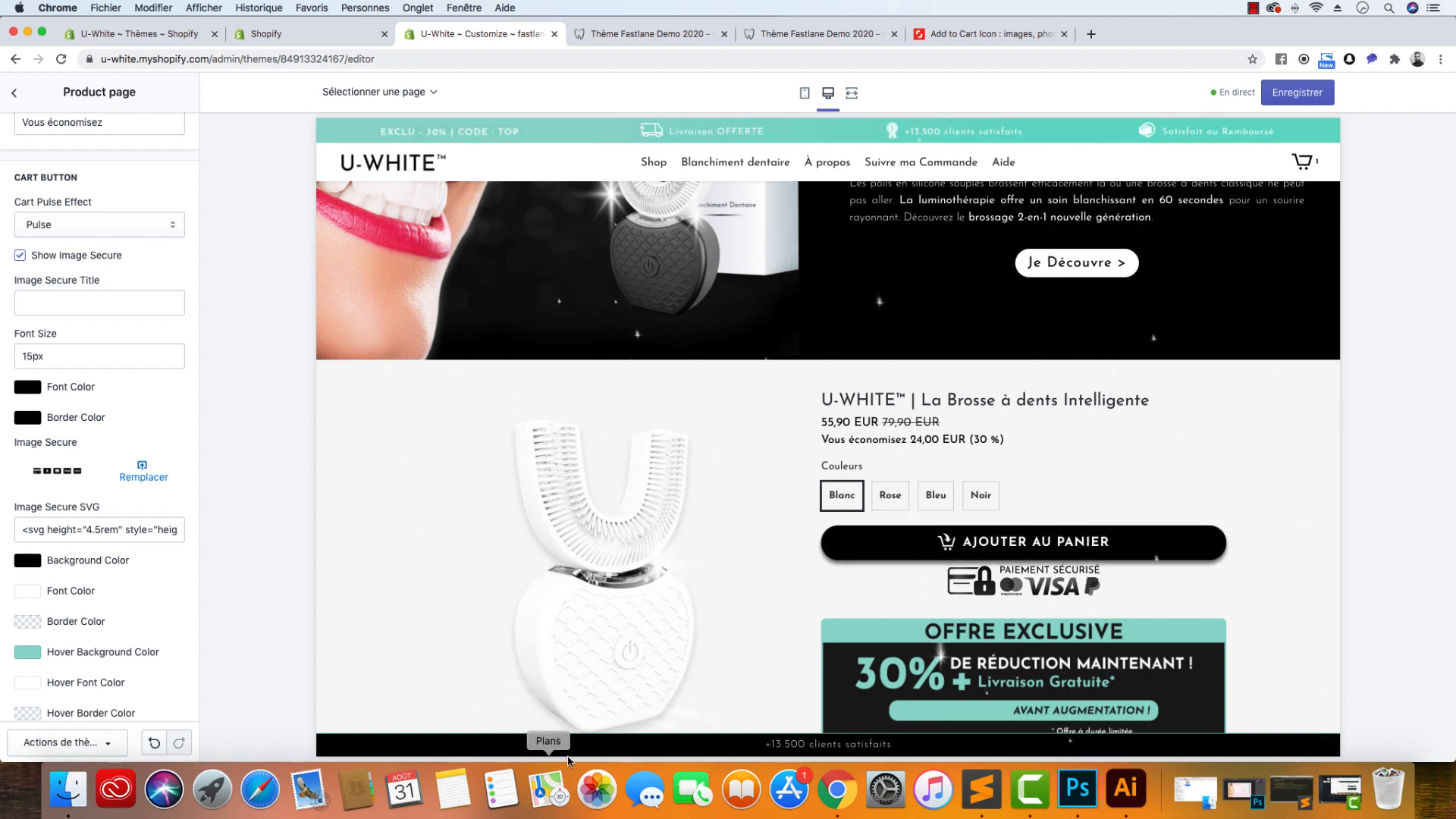
# Step: Switch to Sublime Text, set both height values in the SVG's opening tag to 3.5rem, and save the file
pyautogui.click(989, 783)
pyautogui.click(509, 273)
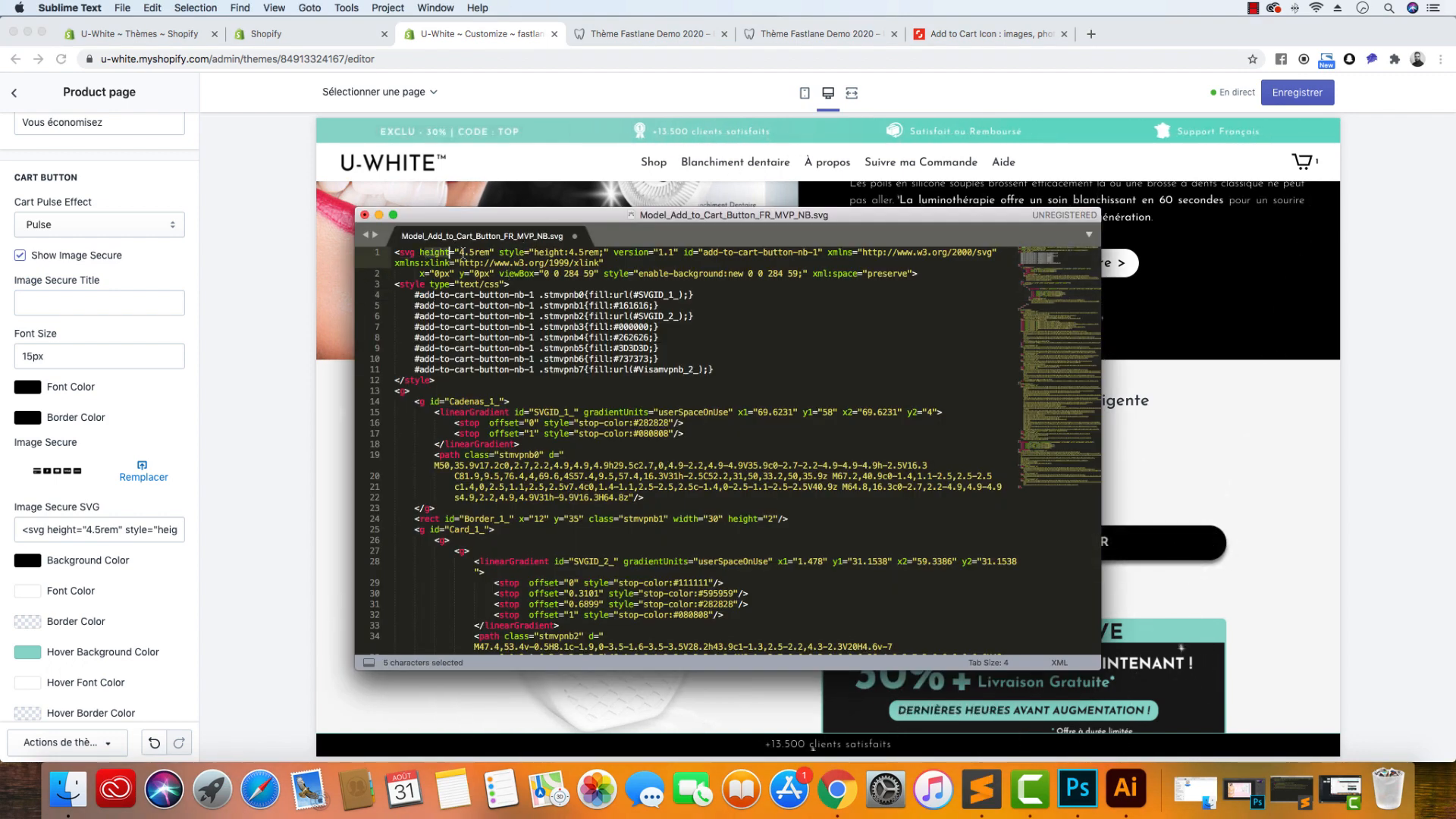
pyautogui.moveTo(461, 254); pyautogui.dragTo(609, 254)
pyautogui.click(609, 254)
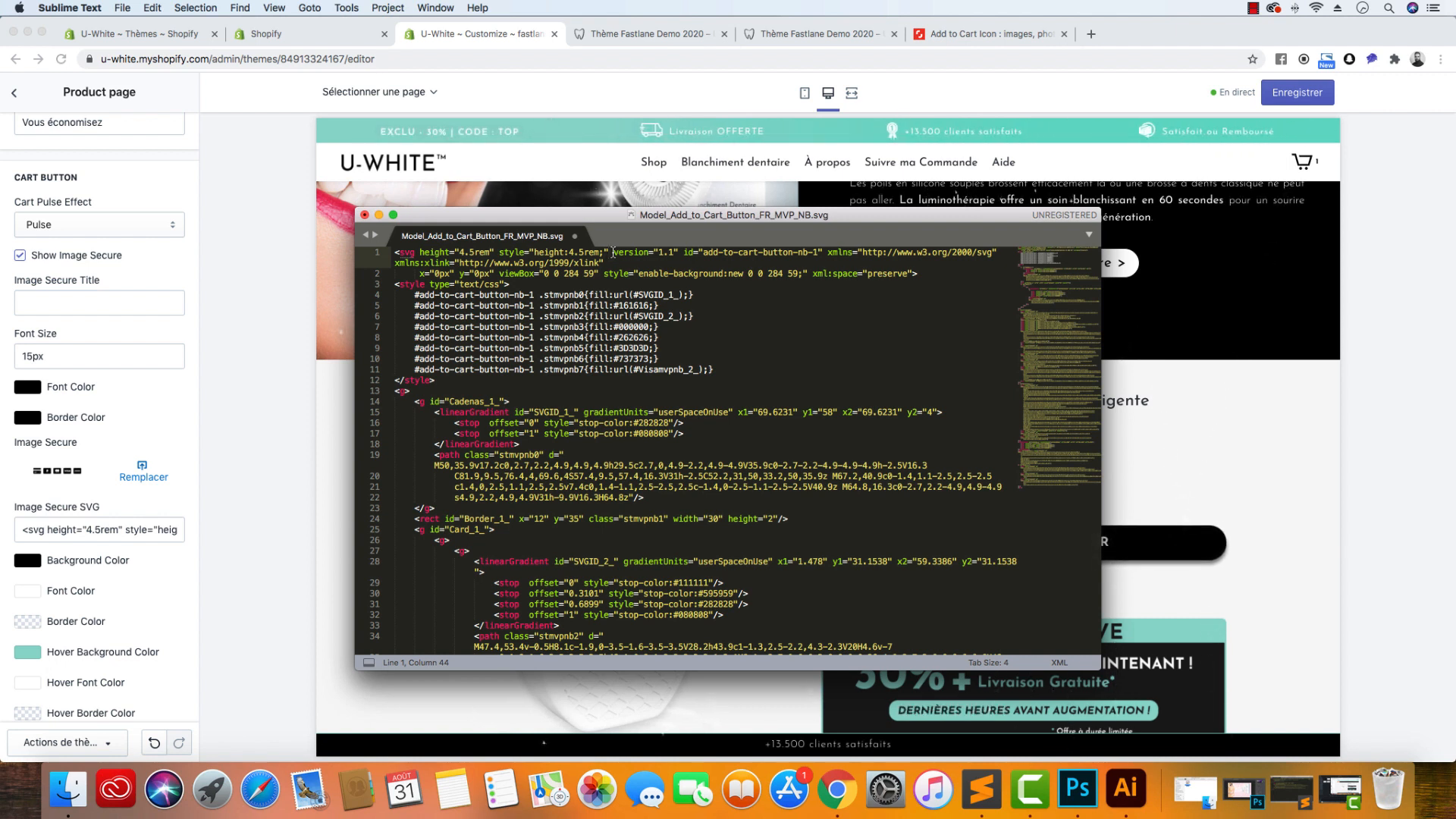
pyautogui.moveTo(474, 253); pyautogui.dragTo(458, 253)
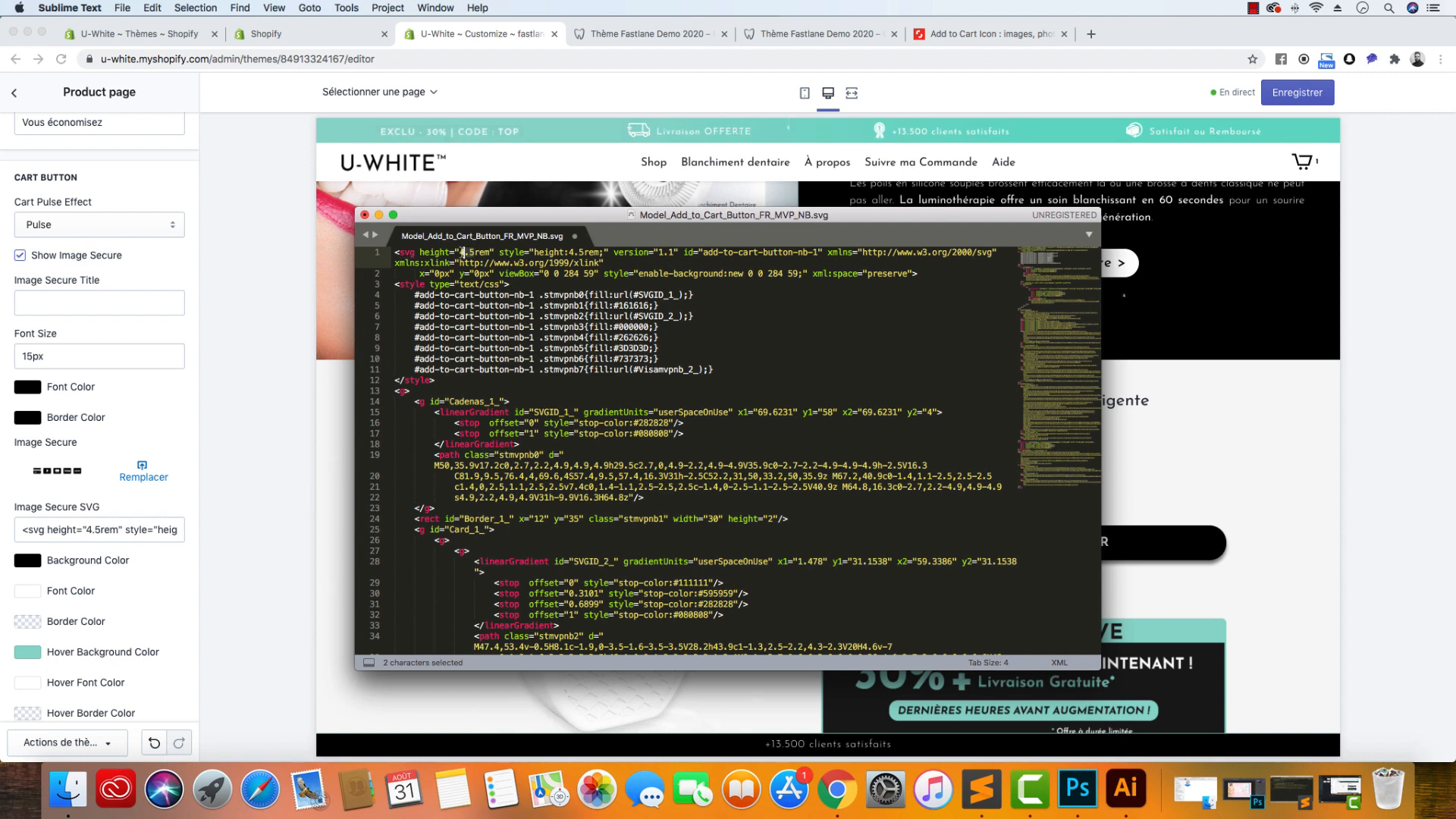
pyautogui.write('3.5')
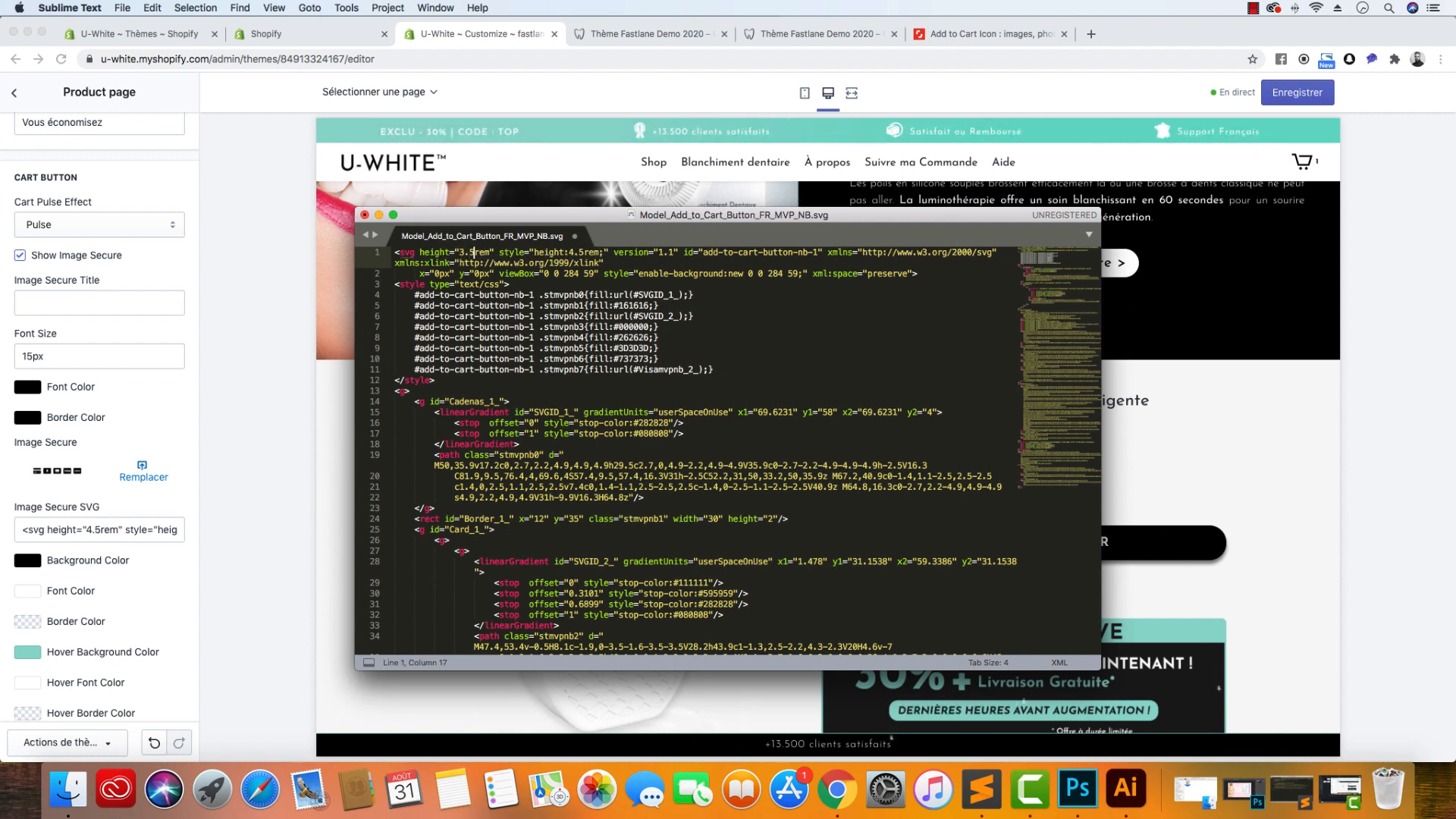
pyautogui.click(575, 253)
pyautogui.press('BackSpace')
pyautogui.write('3')
pyautogui.press('super+s')
# Step: Copy the entire resized SVG code of the secure-payment image
pyautogui.press('super+a')
pyautogui.rightClick(529, 320)
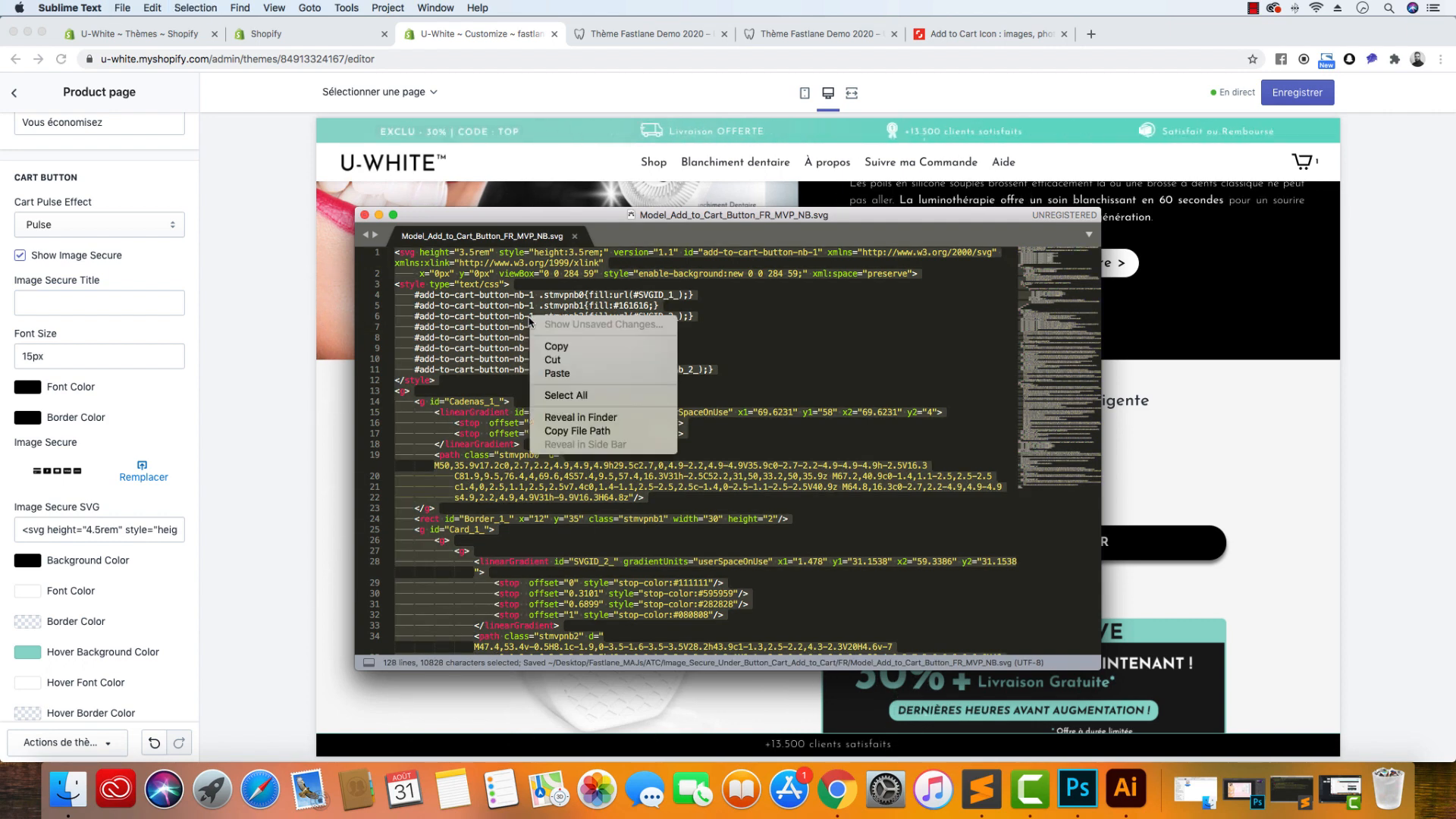
pyautogui.press('Escape')
pyautogui.rightClick(534, 321)
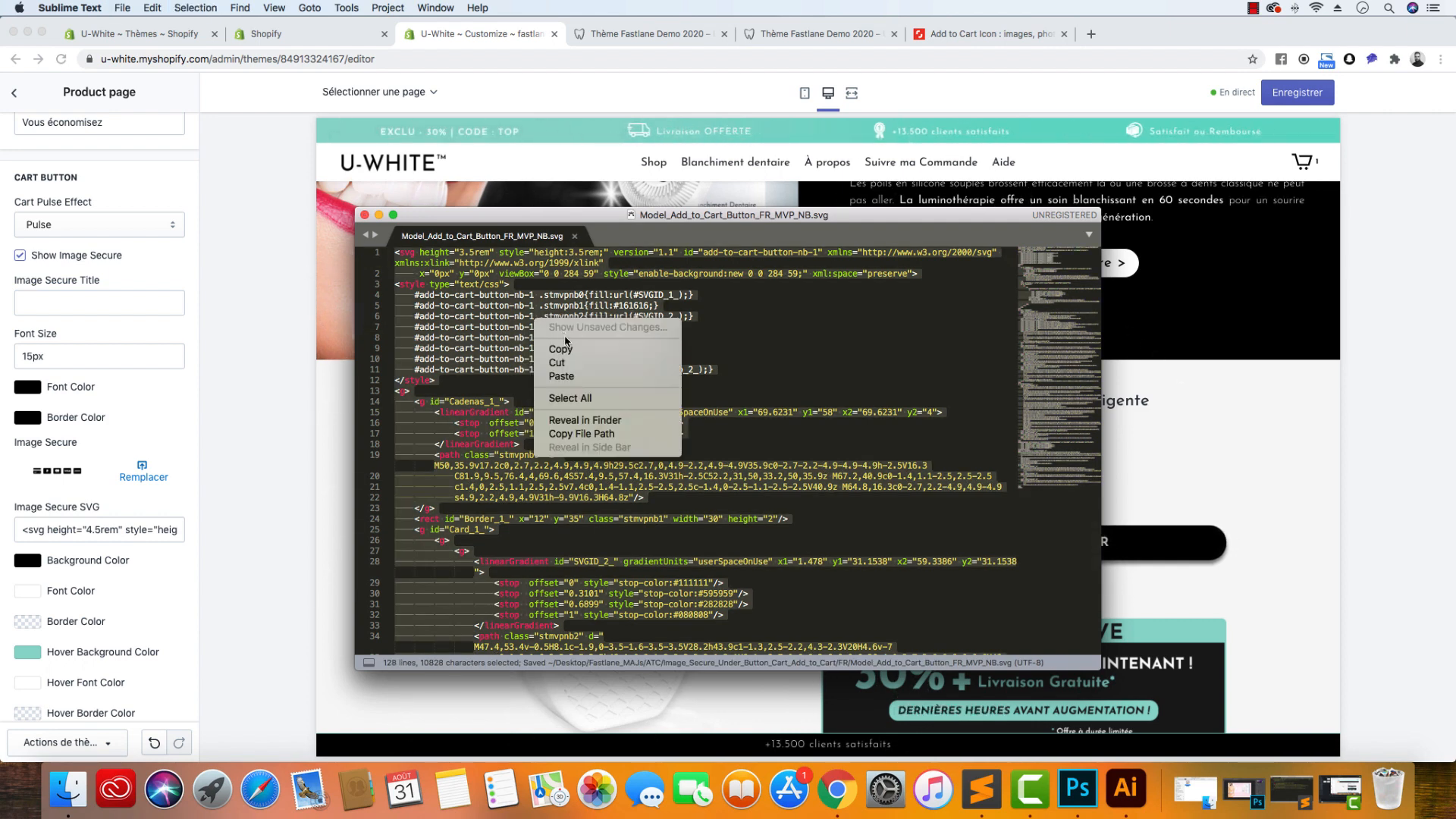
pyautogui.press('Down')
pyautogui.press('Return')
# Step: Switch to Chrome, replace the Image Secure SVG code with the copied 3.5rem version, and check the image under the add-to-cart button
pyautogui.click(142, 530)
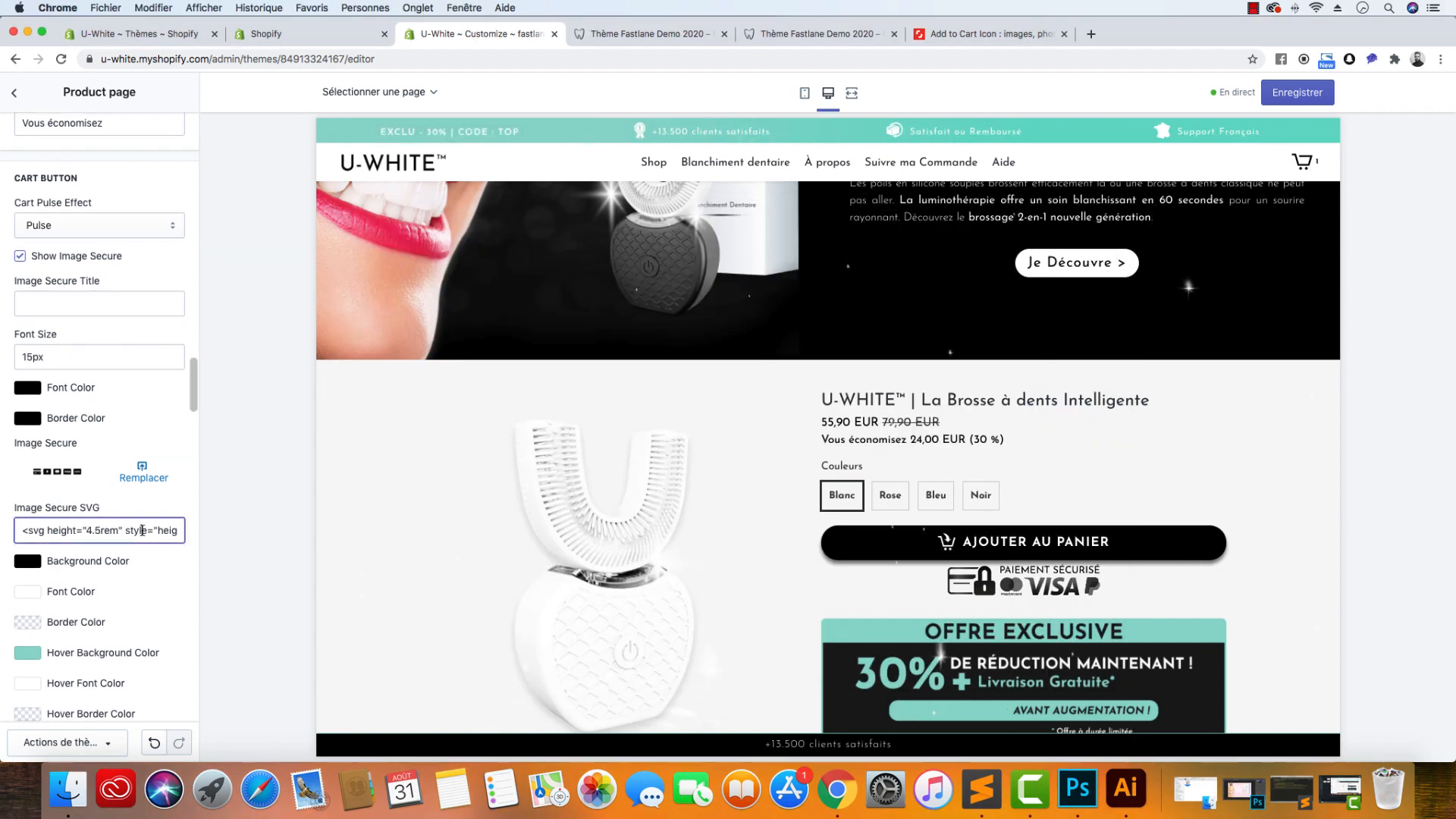
pyautogui.press('super+a')
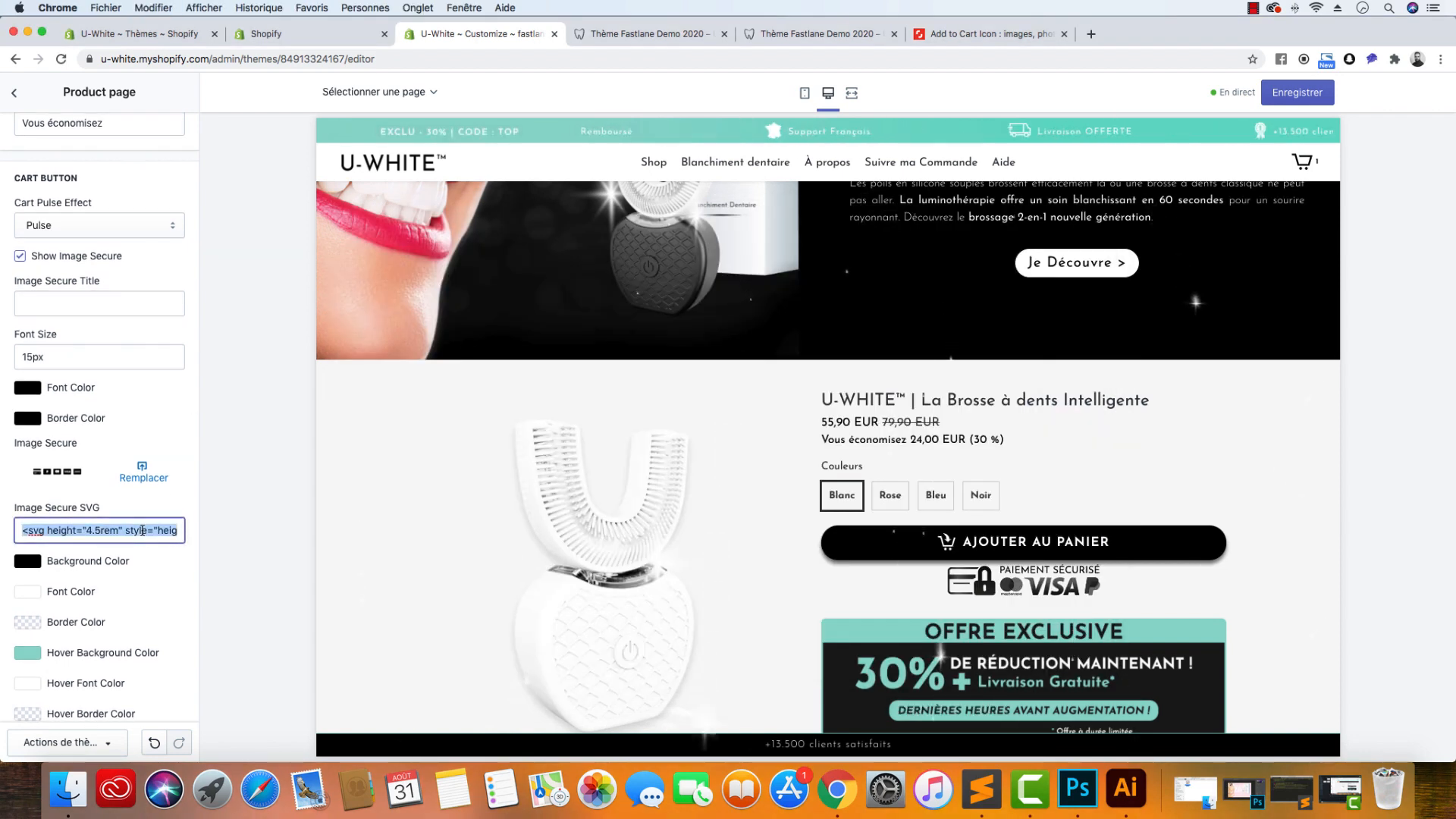
pyautogui.press('BackSpace')
pyautogui.press('super+v')
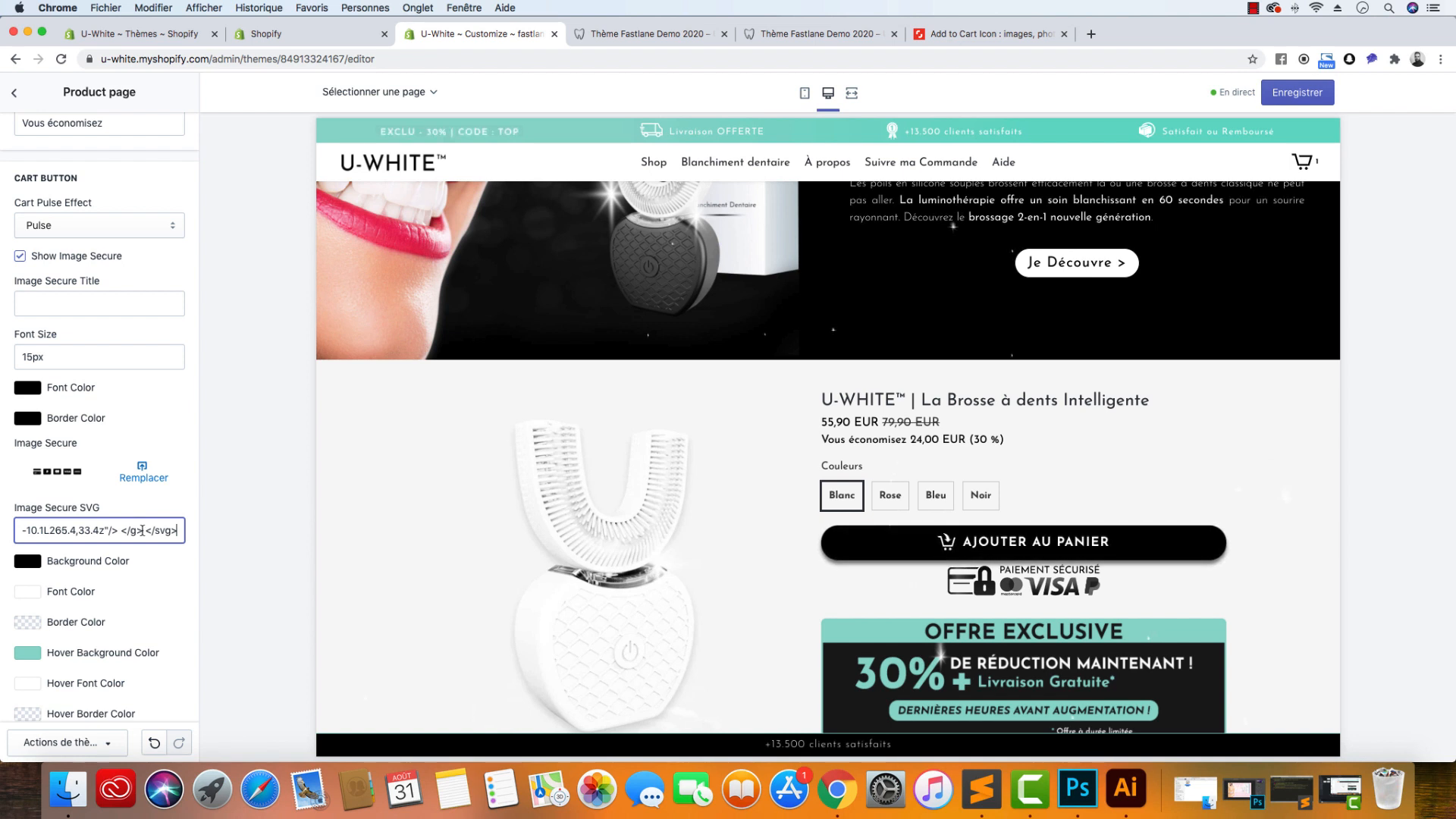
pyautogui.click(330, 537)
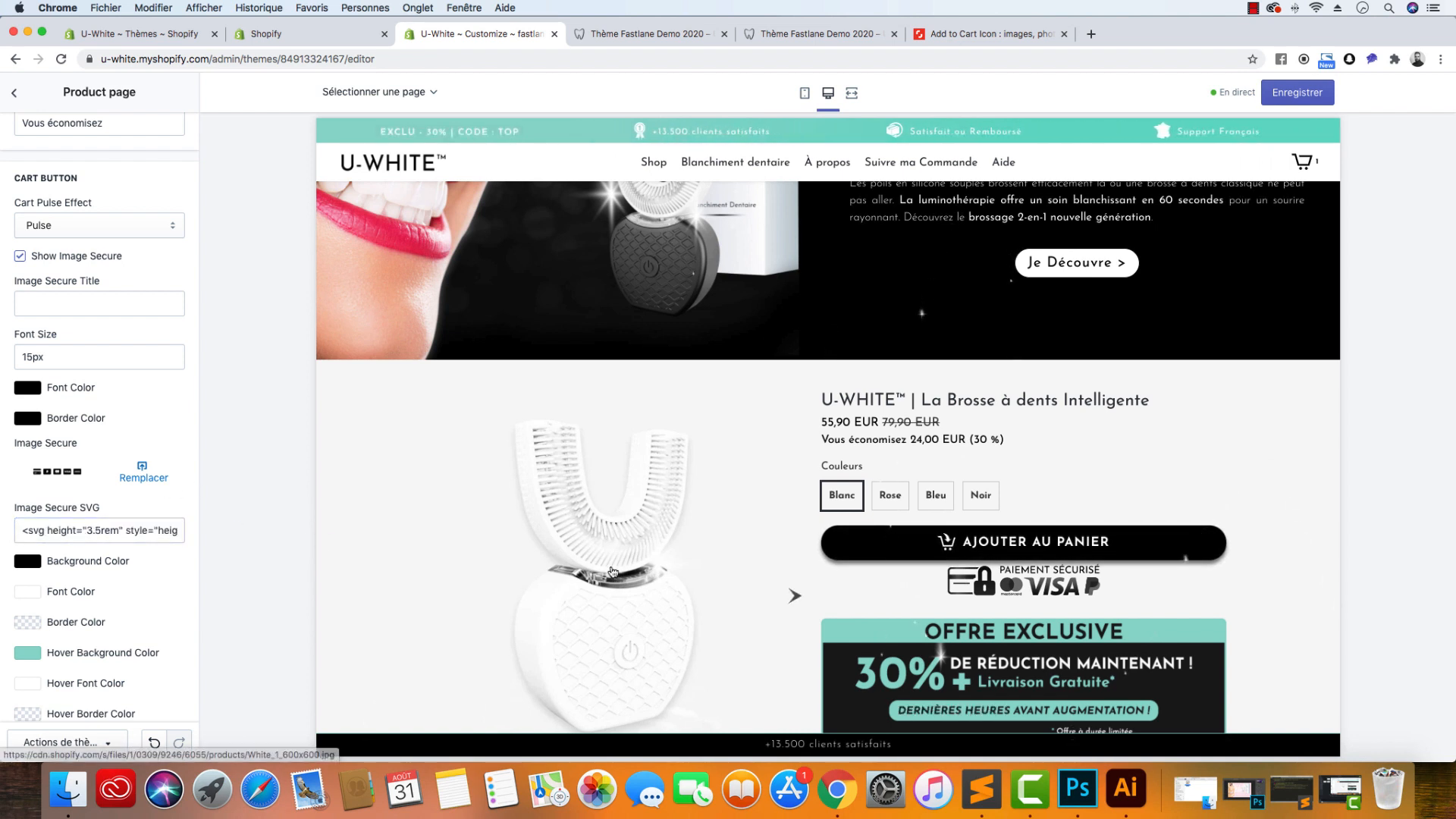
pyautogui.scroll(-3, 1053, 592)
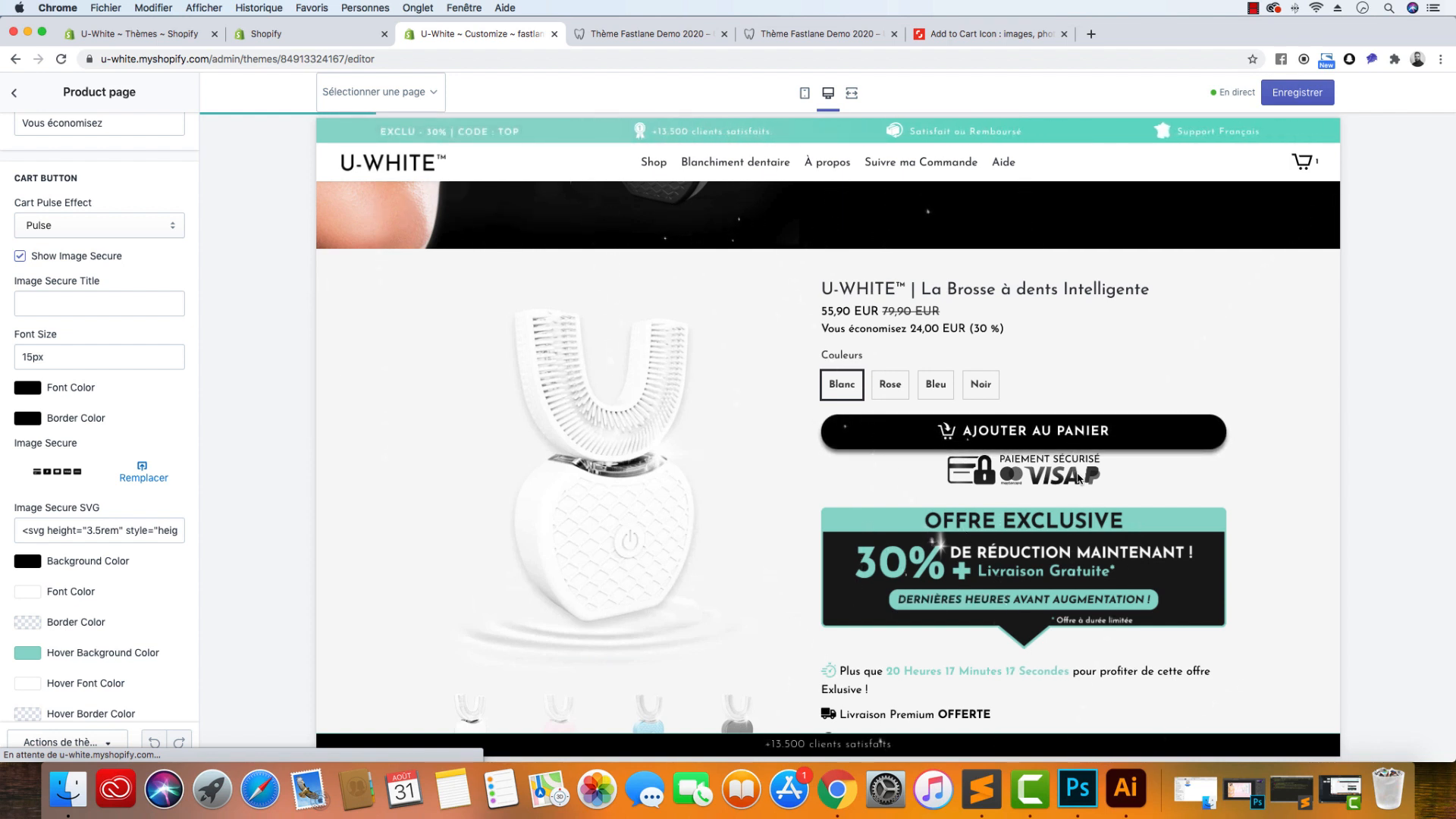
pyautogui.click(980, 789)
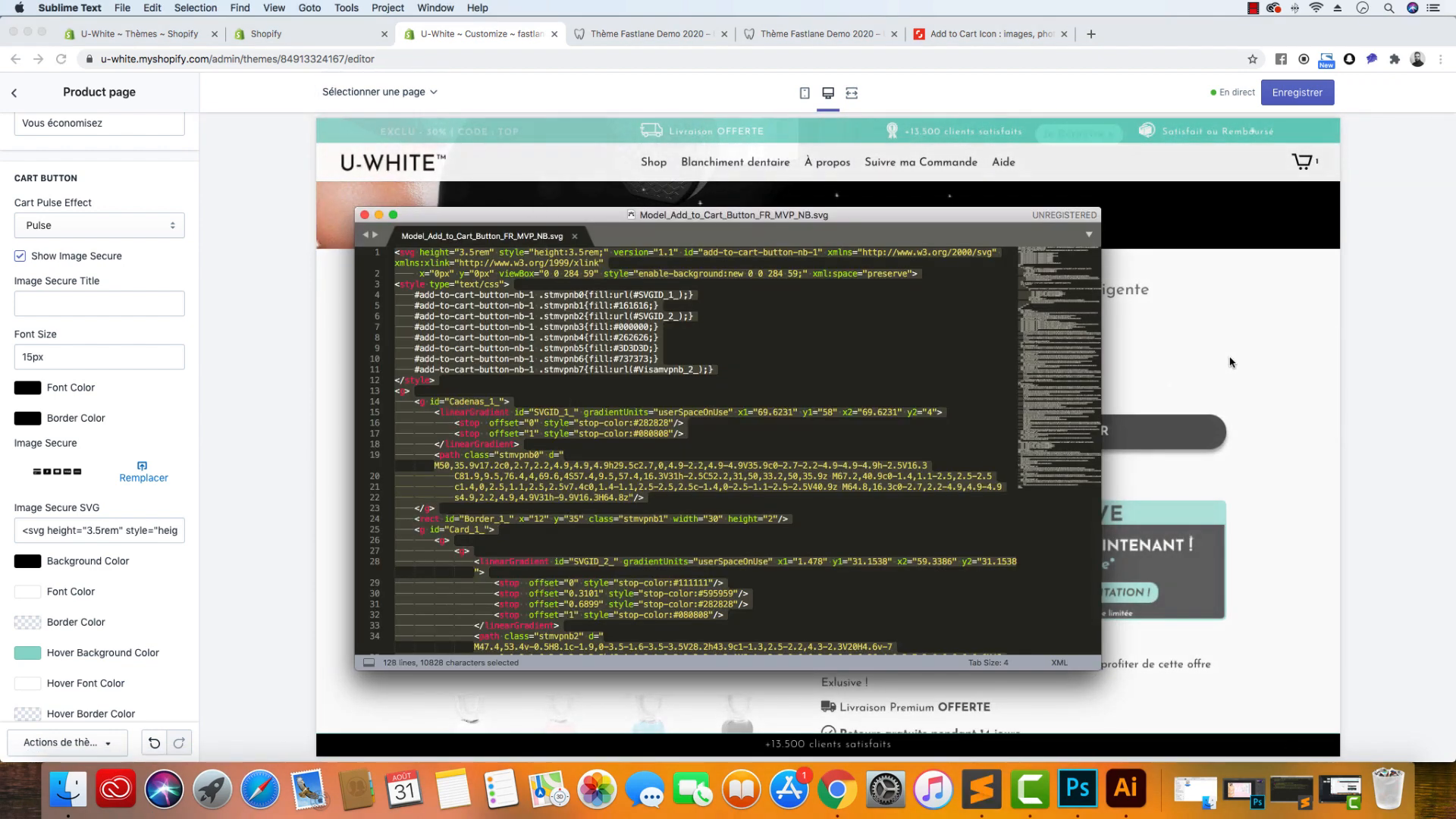
pyautogui.press('super+Tab')
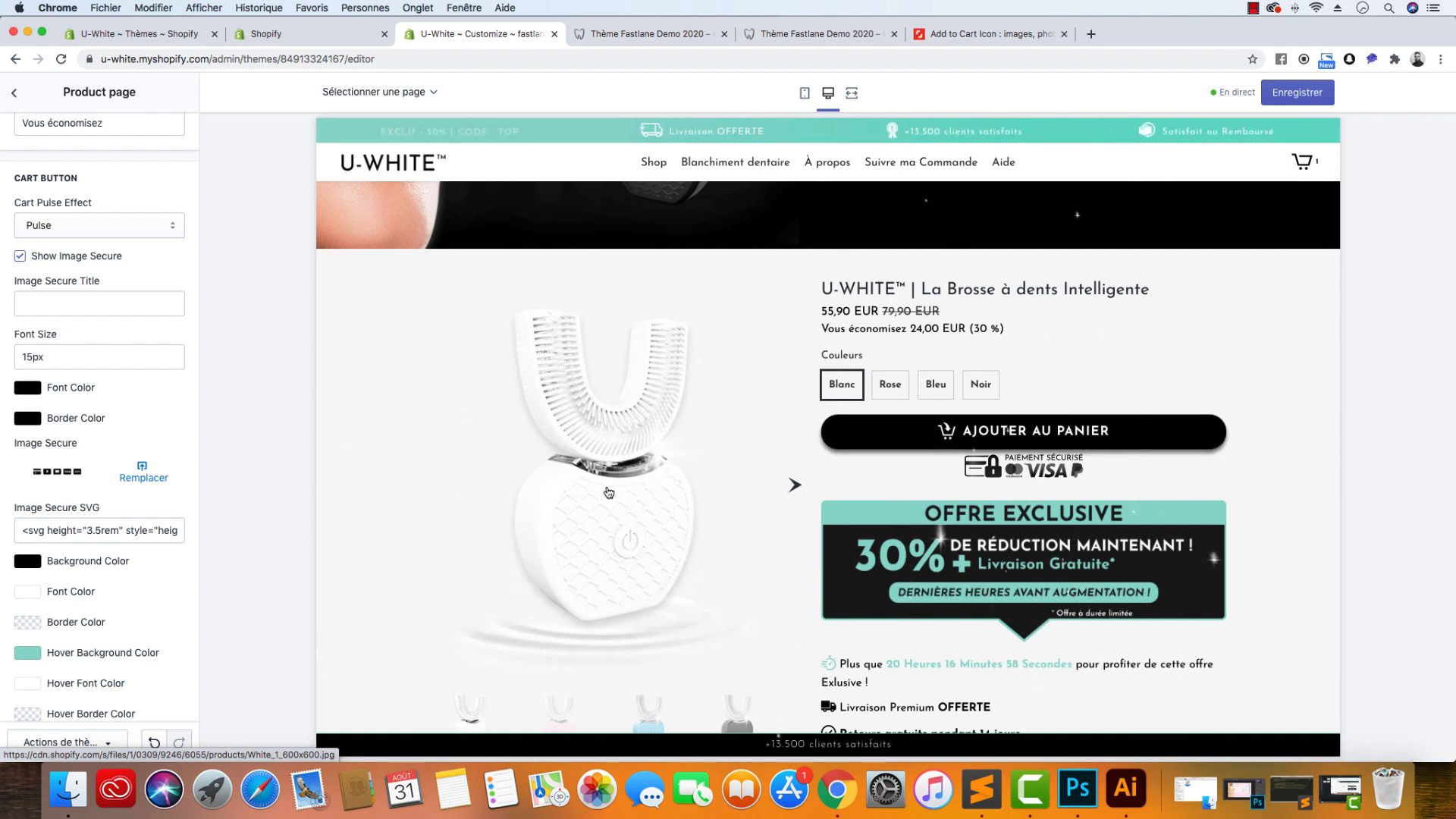
# Step: Review the remaining Cart Button settings, including font style, line height, box shadow, redirect, icon type, icon size and Add to Cart SVG
pyautogui.scroll(-5, 144, 522)
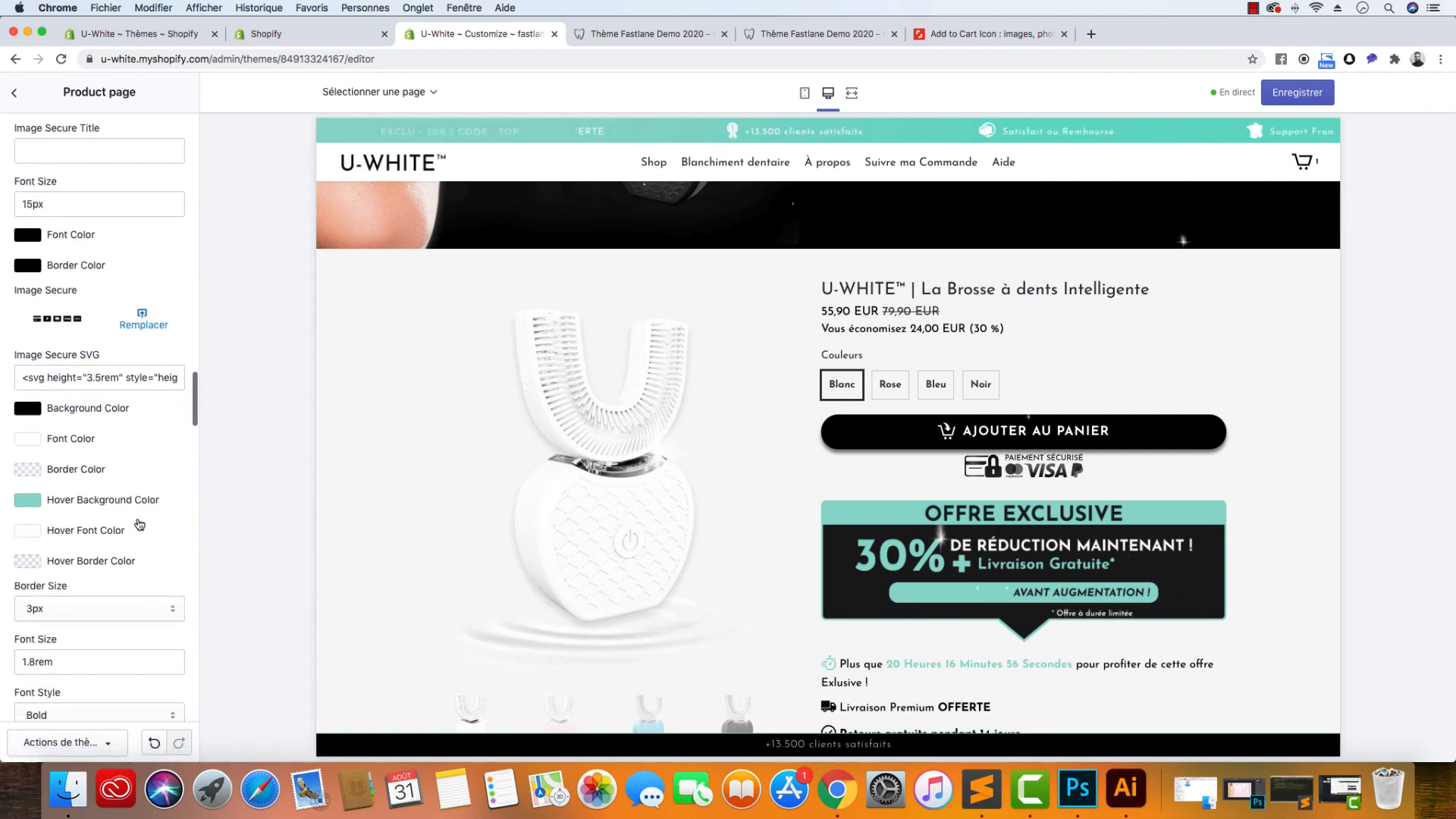
pyautogui.scroll(-4, 145, 521)
pyautogui.scroll(2, 91, 380)
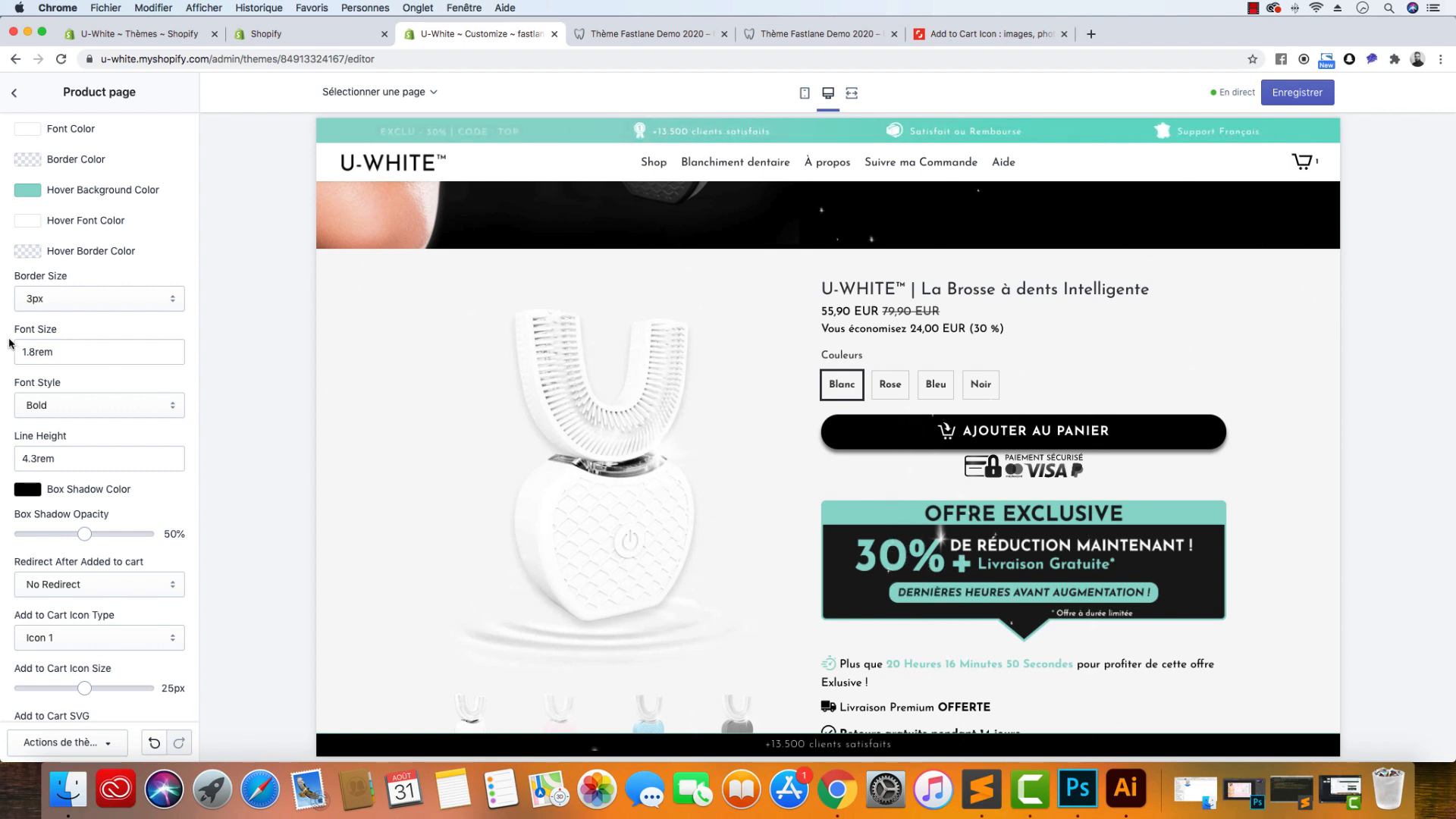
pyautogui.click(84, 402)
pyautogui.click(84, 403)
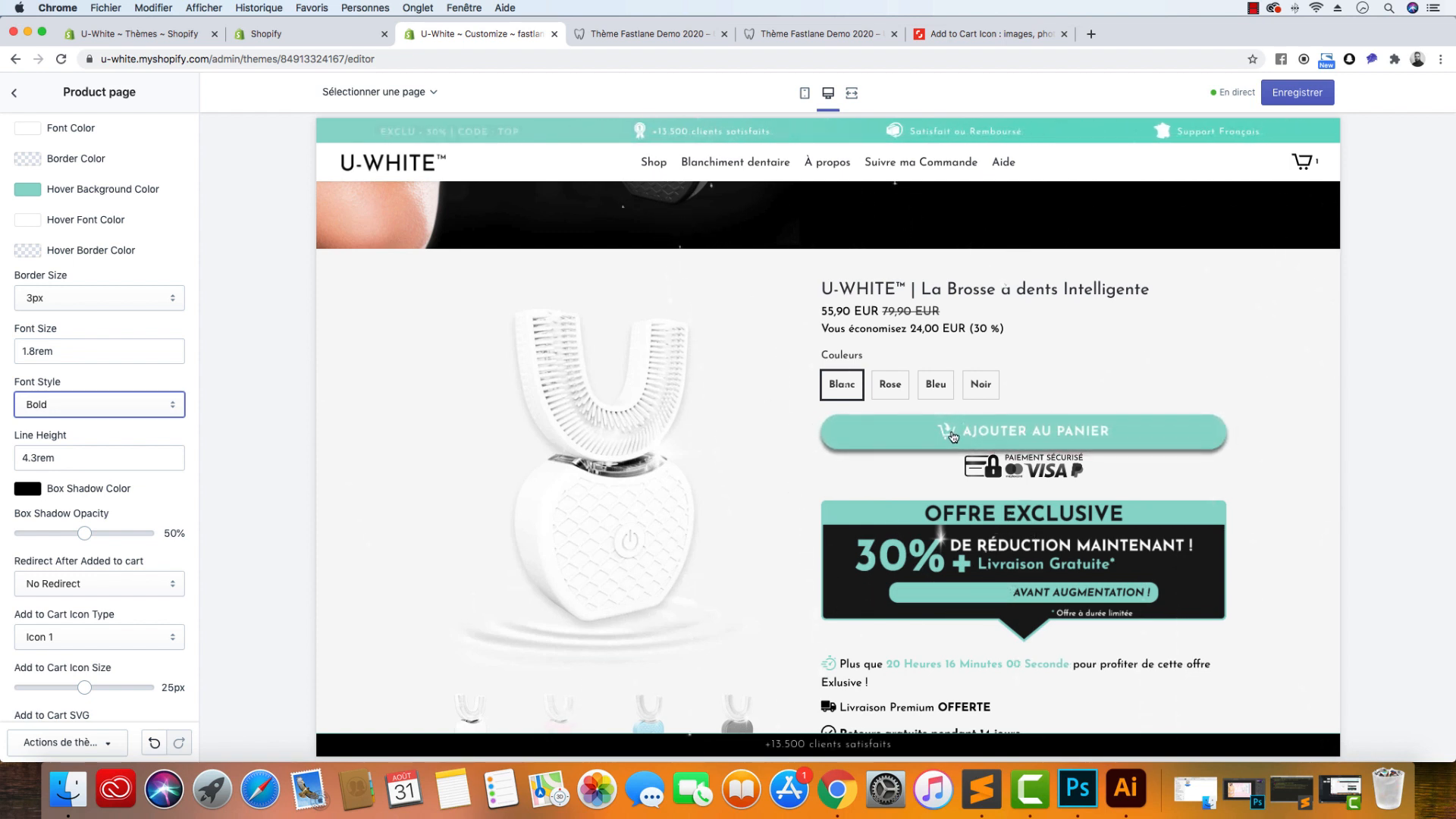
pyautogui.scroll(-5, 135, 531)
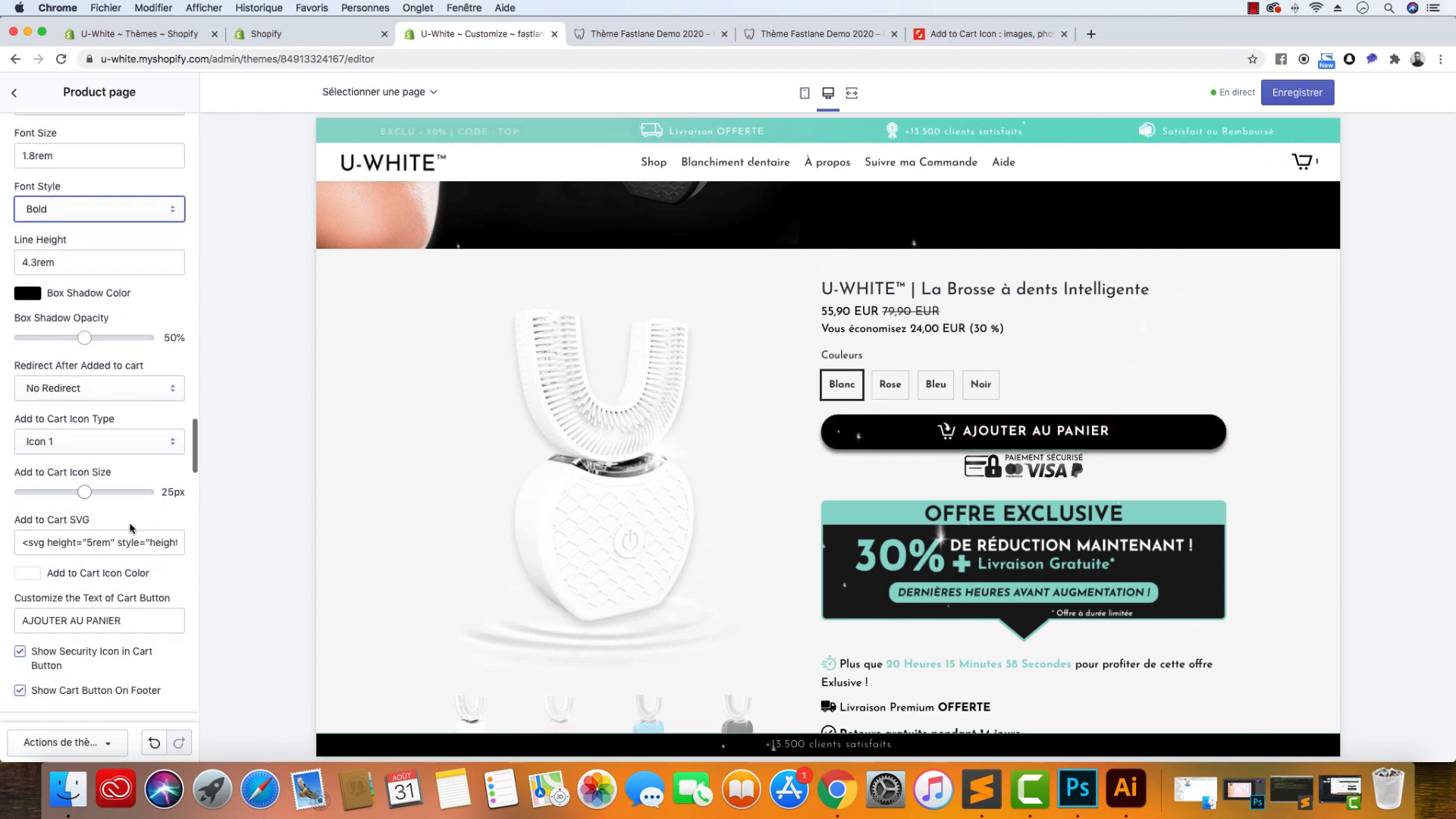
pyautogui.scroll(-1, 135, 530)
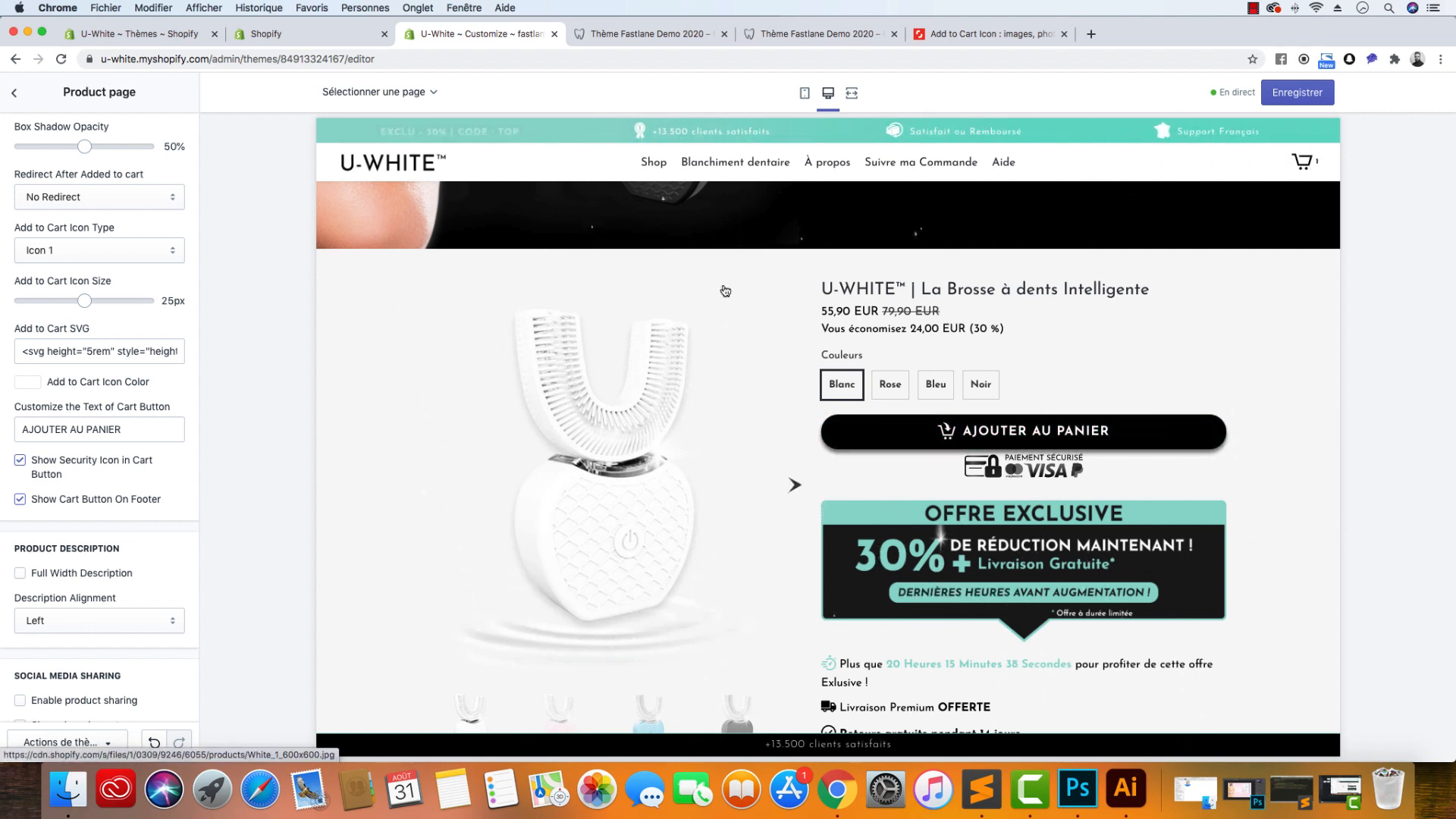
pyautogui.click(131, 352)
pyautogui.scroll(2, 118, 394)
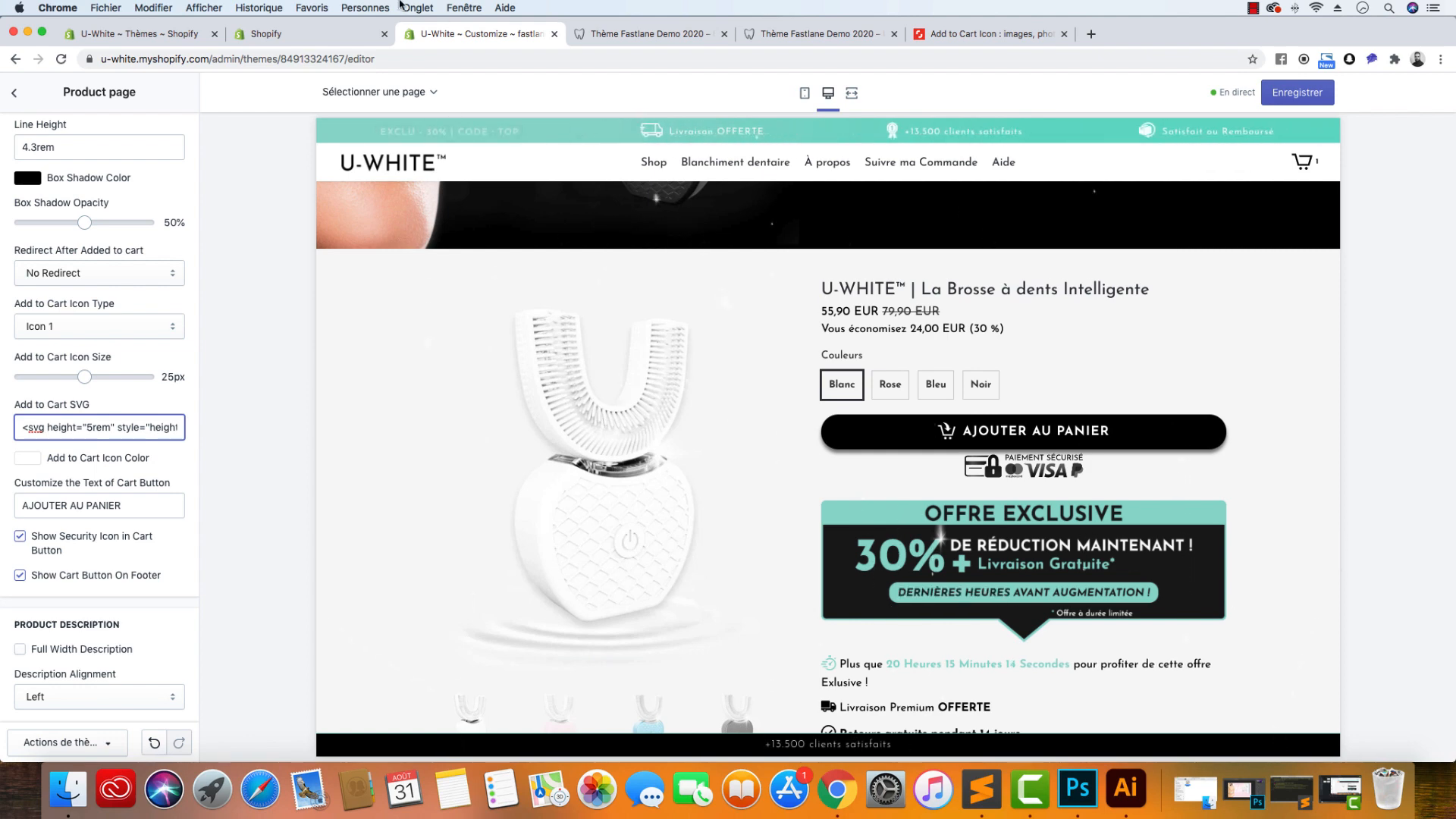
# Step: Go to the Fastlane Editor app and open the General Buttons section of Advanced Customization
pyautogui.click(163, 38)
pyautogui.click(307, 34)
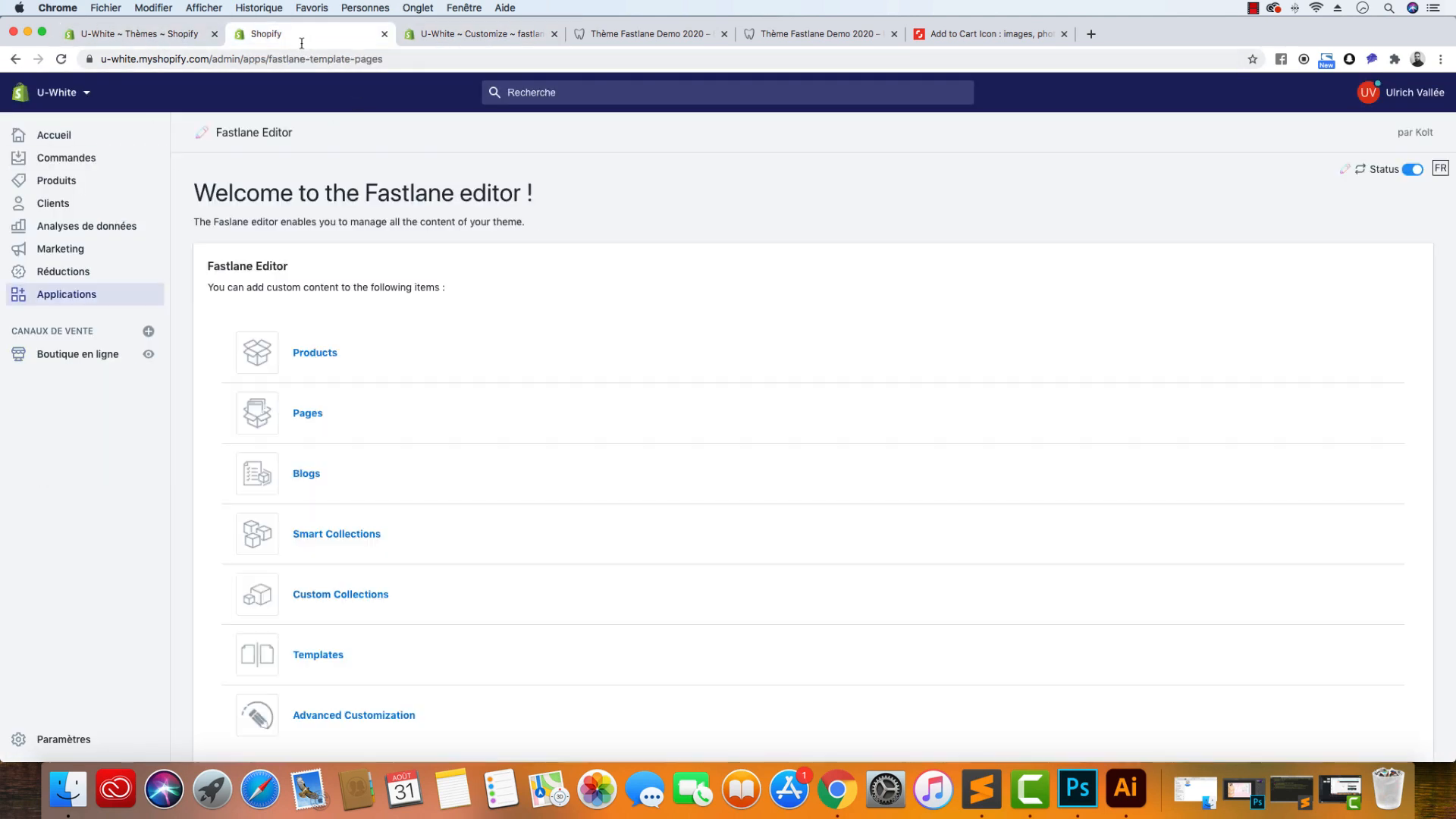
pyautogui.click(135, 38)
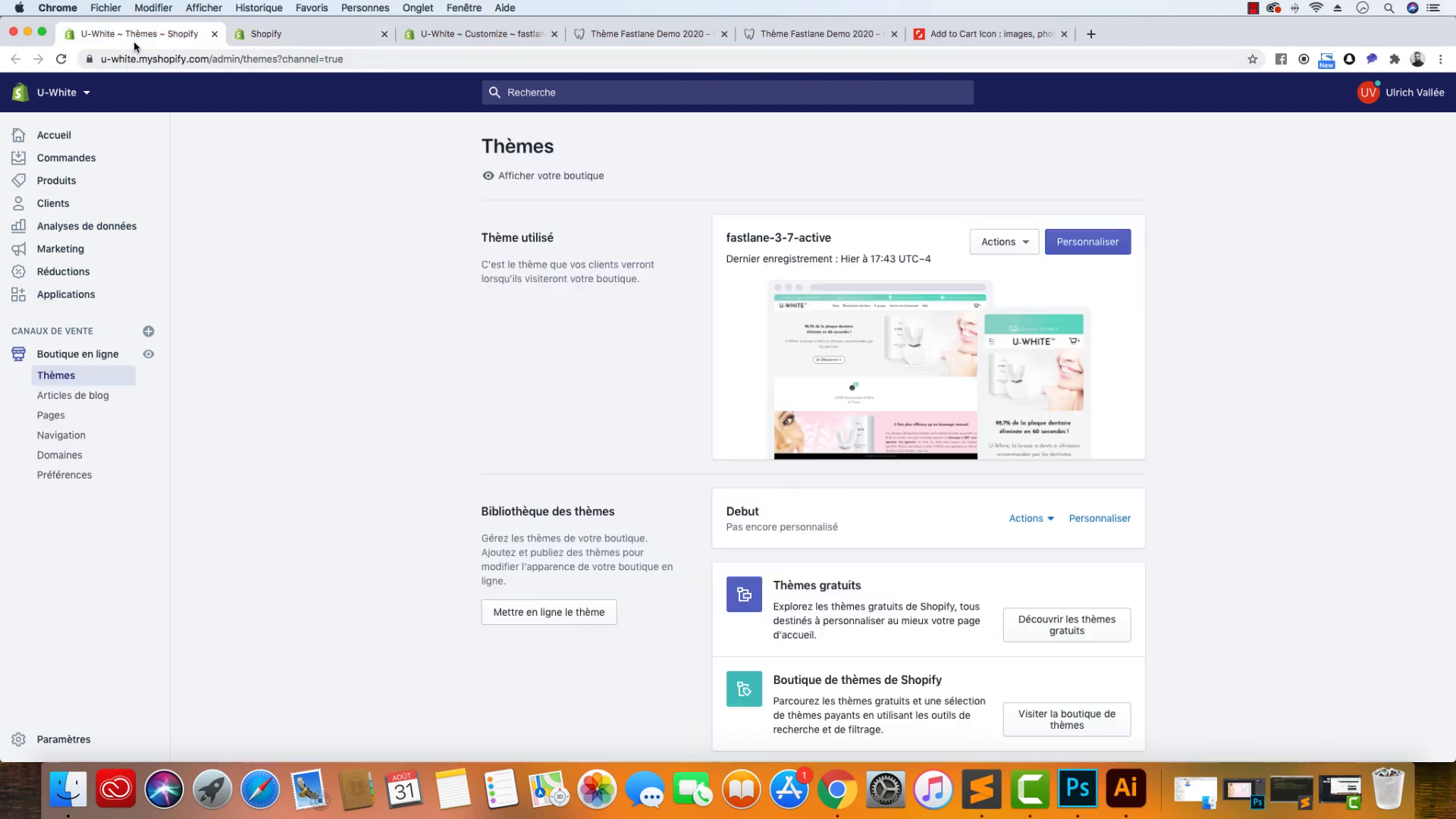
pyautogui.click(294, 38)
pyautogui.click(204, 39)
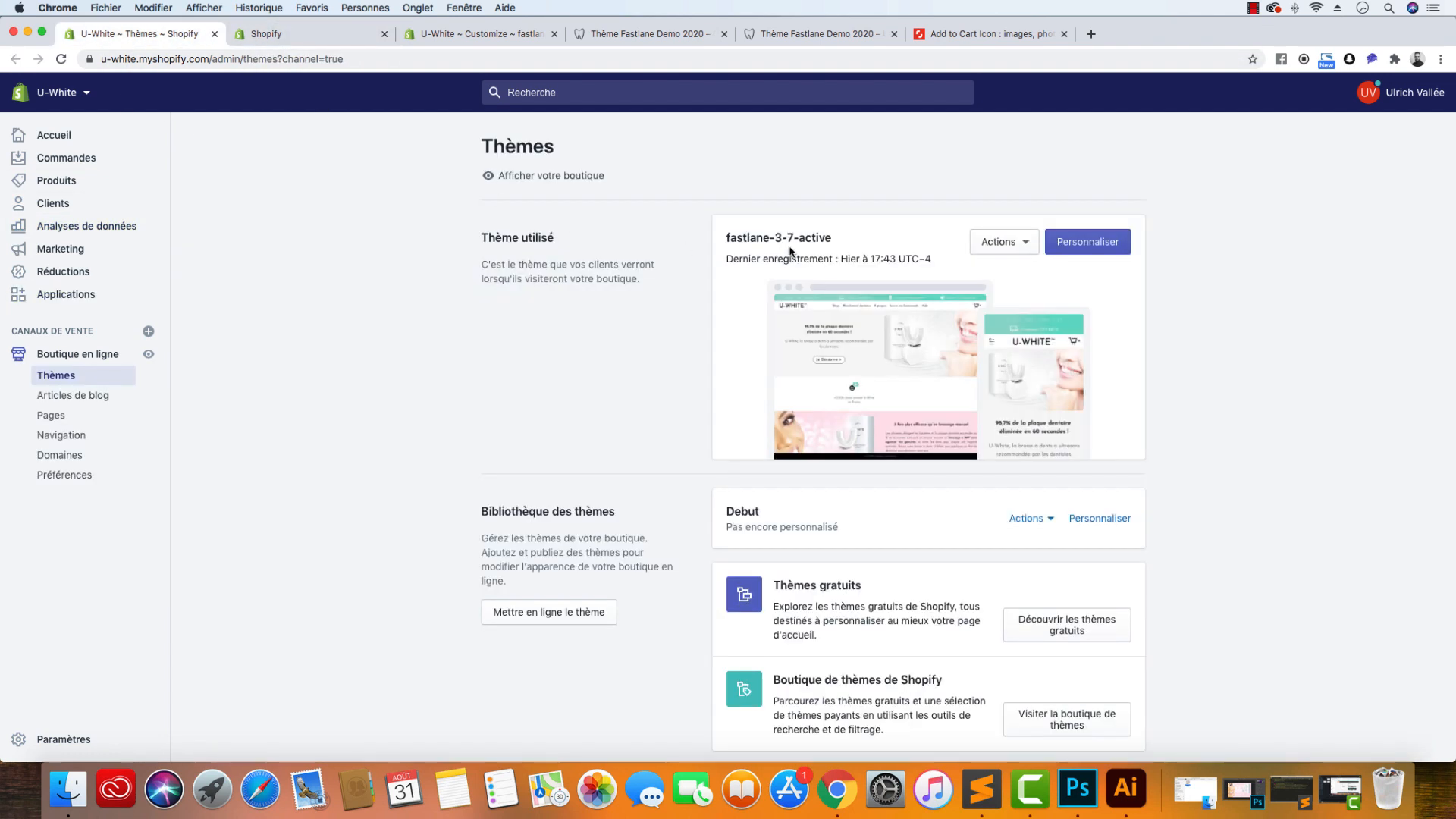
pyautogui.click(256, 38)
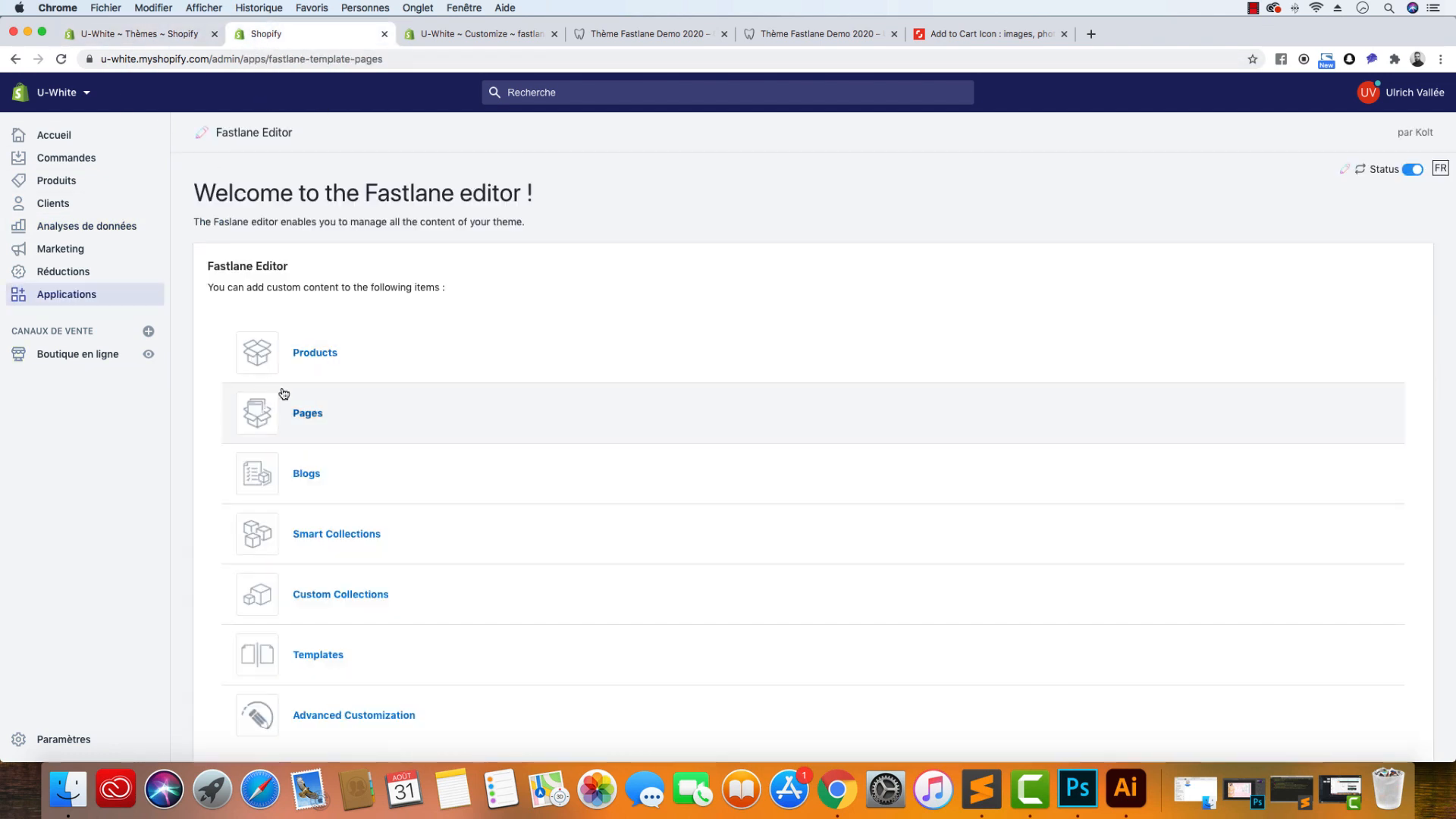
pyautogui.scroll(-2, 513, 299)
pyautogui.scroll(2, 349, 623)
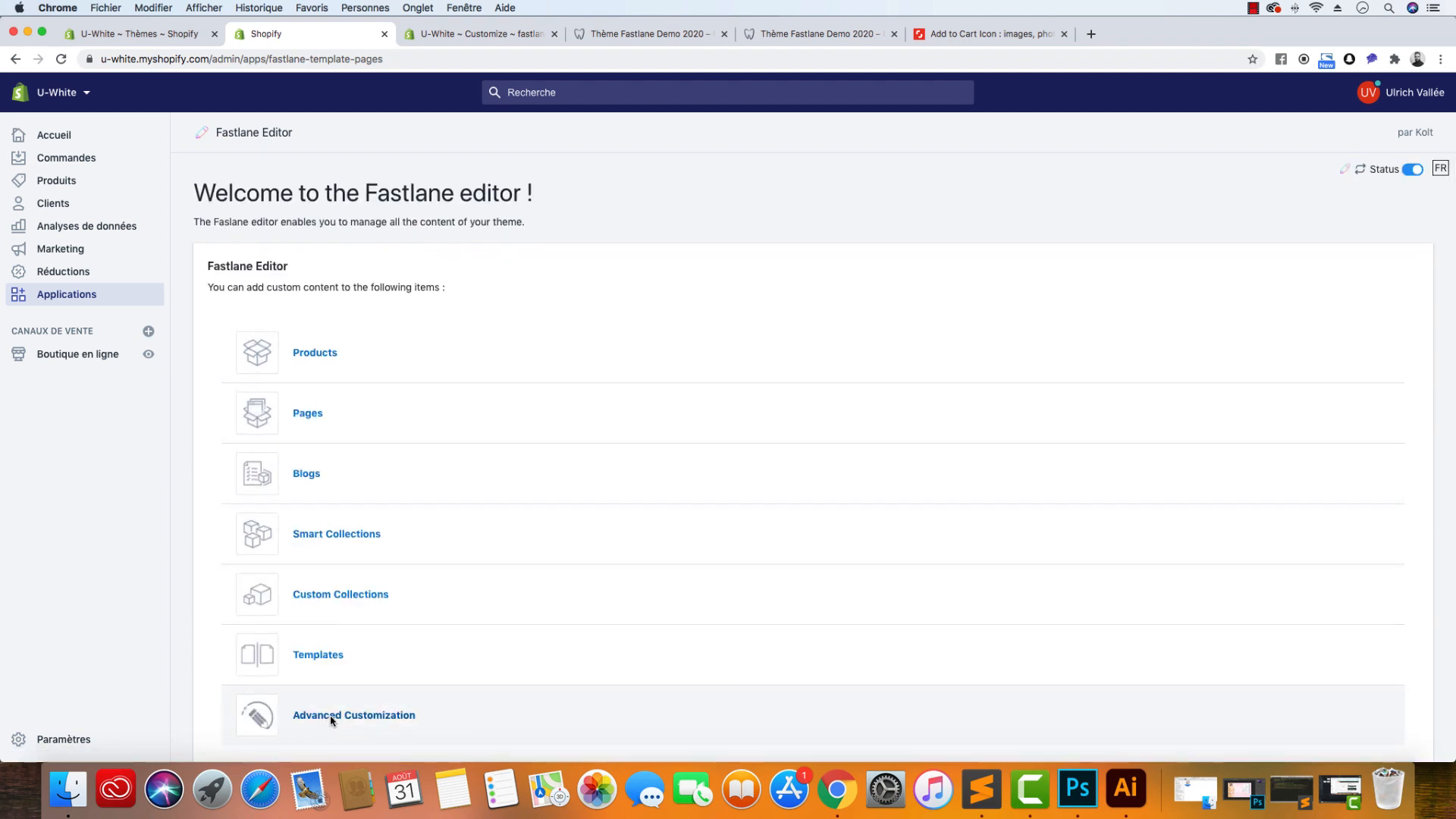
pyautogui.click(330, 720)
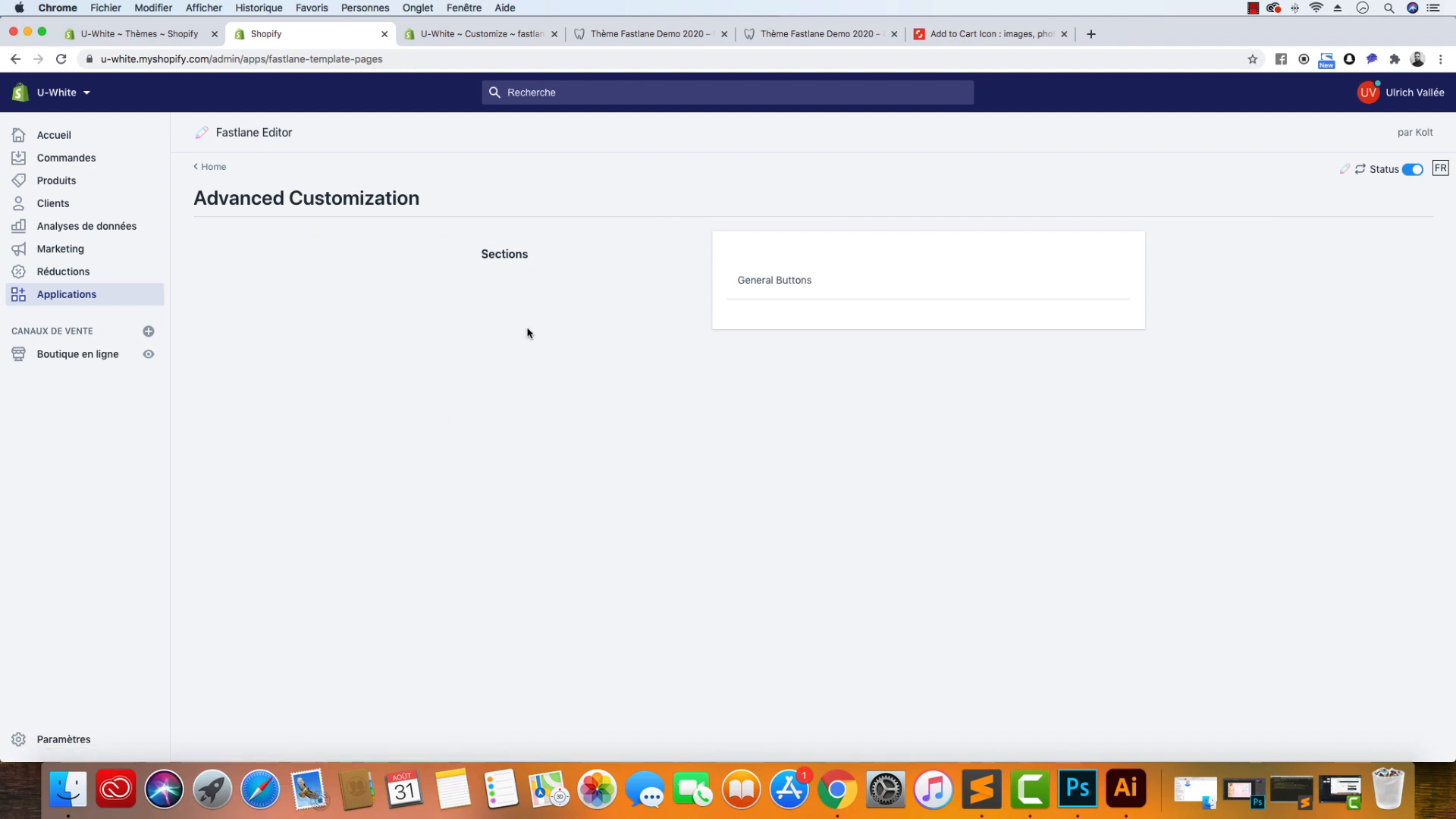
pyautogui.click(764, 284)
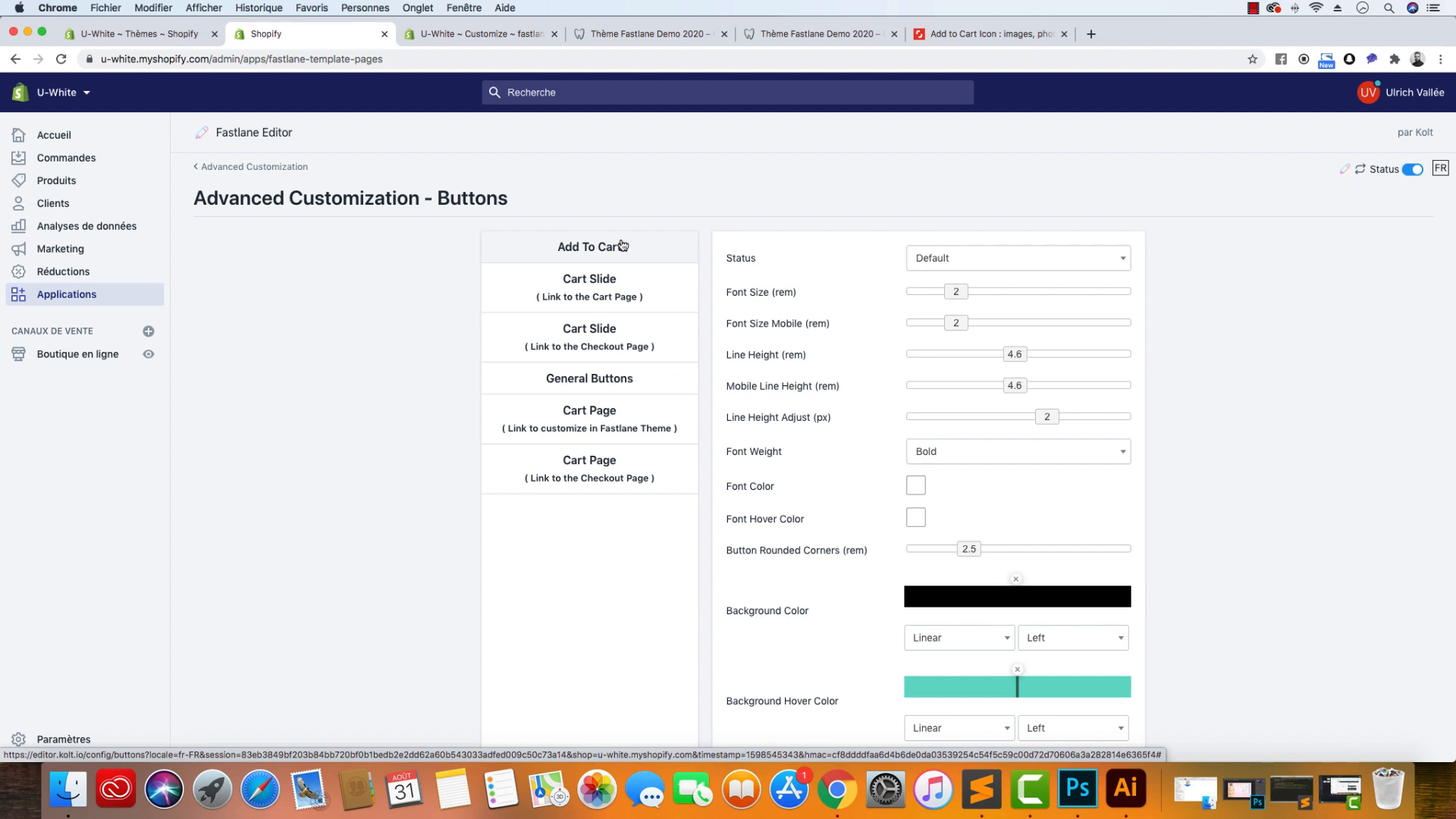
# Step: Look through the Cart Slide, General Buttons and Cart Page button settings, and return to the Add To Cart settings
pyautogui.click(591, 332)
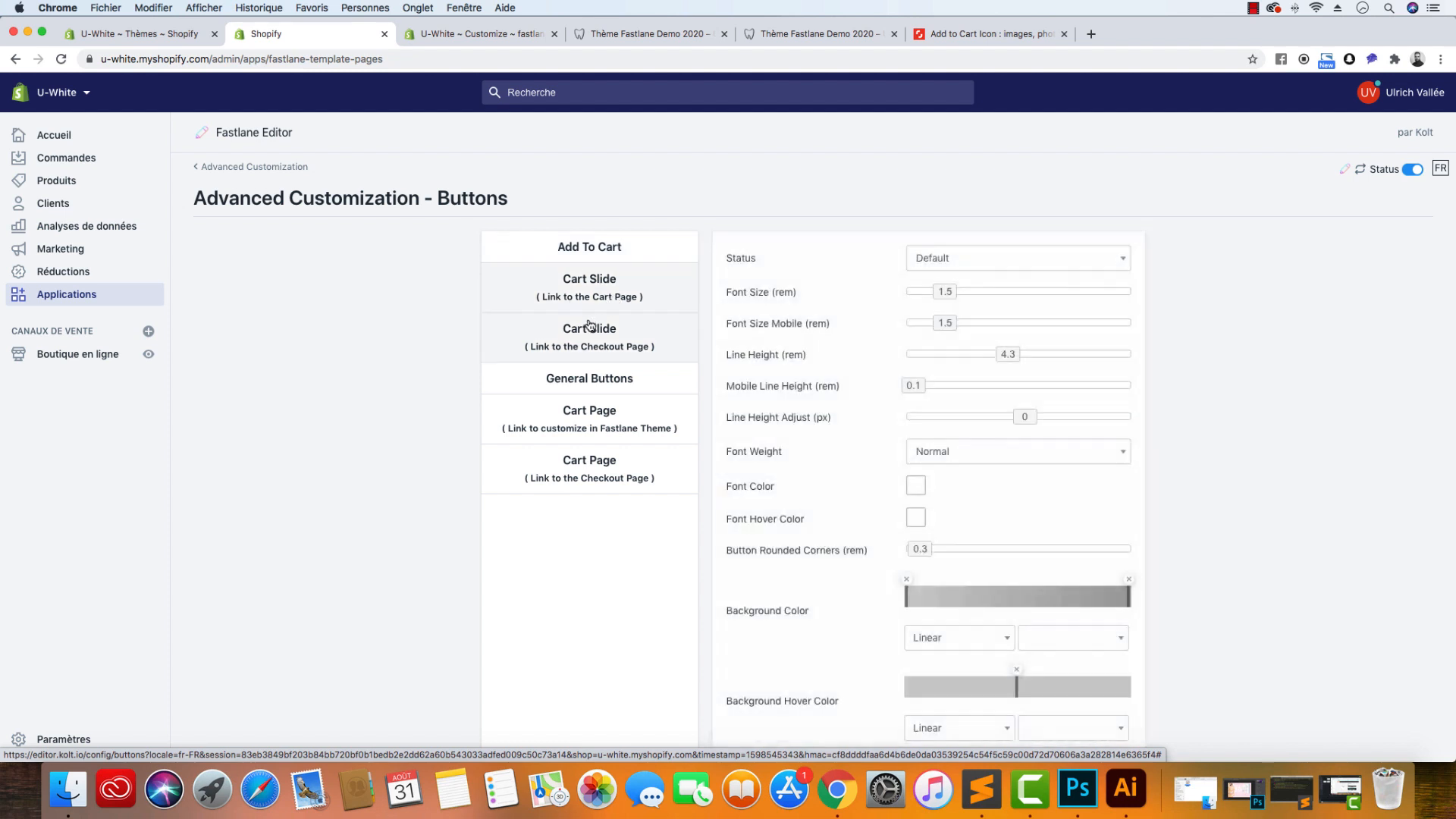
pyautogui.click(601, 381)
pyautogui.click(601, 412)
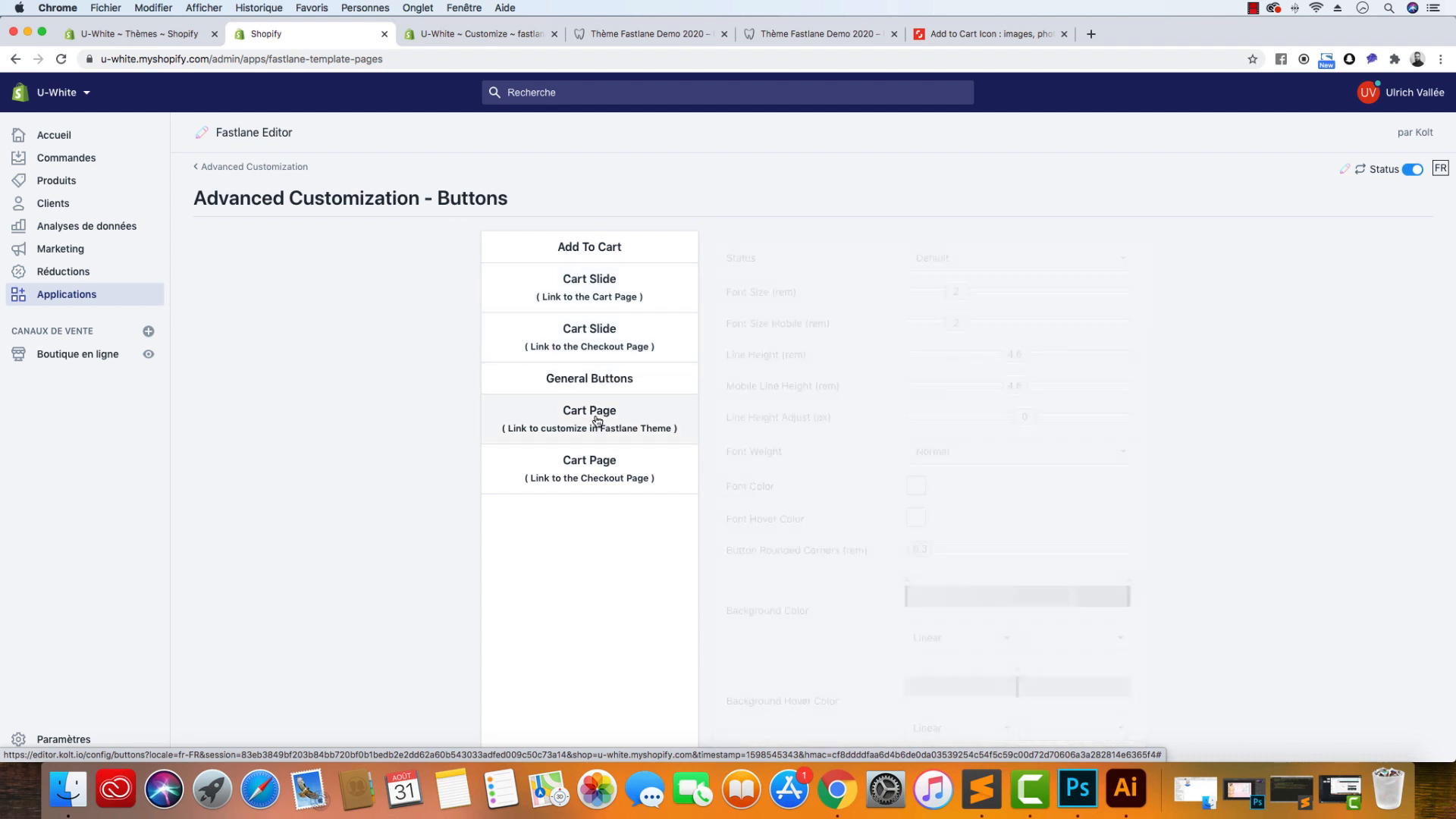
pyautogui.click(585, 332)
pyautogui.click(634, 247)
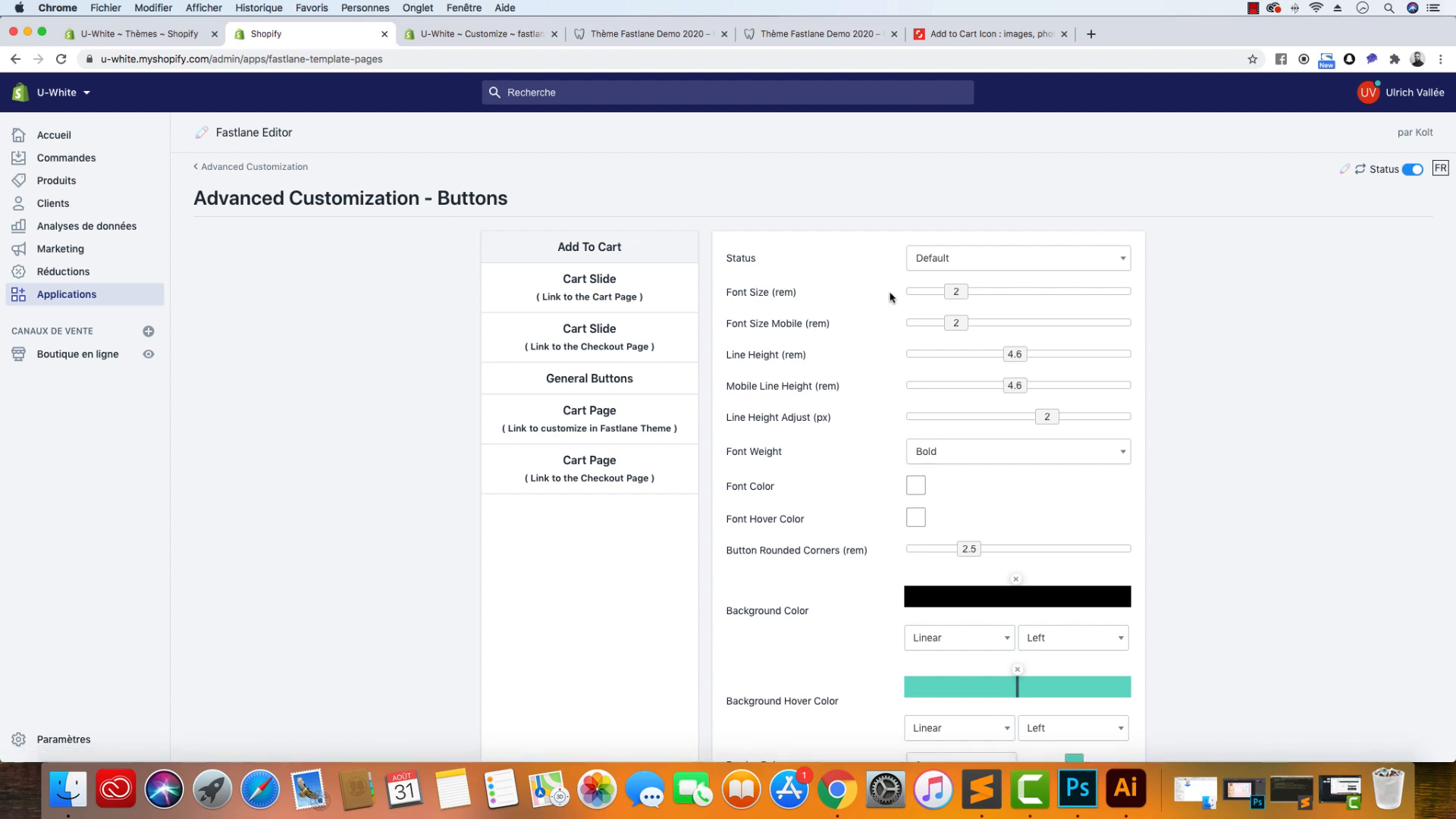
pyautogui.scroll(-2, 891, 297)
pyautogui.scroll(2, 893, 296)
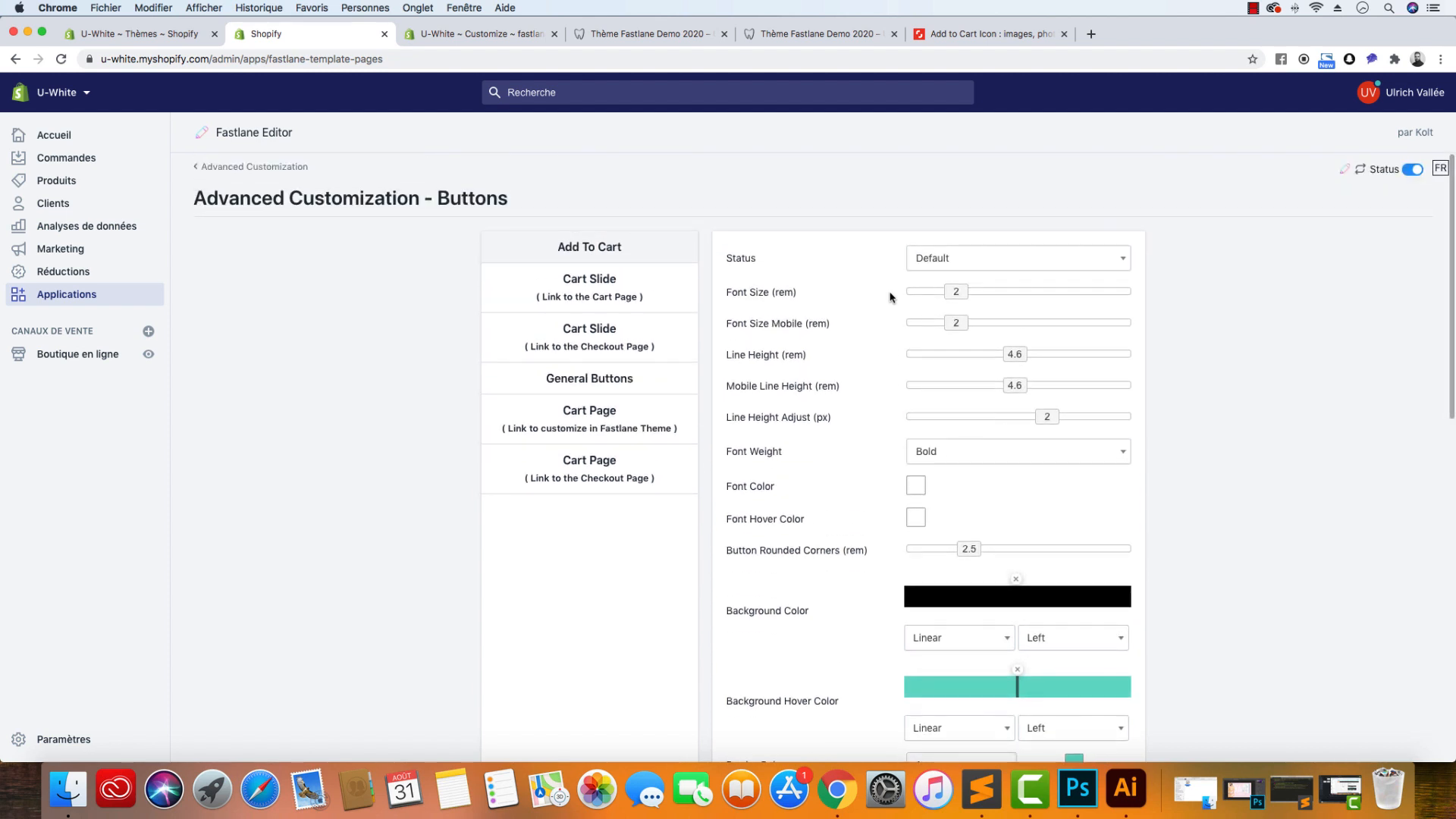
# Step: Set the Add To Cart button's Status to Enable and review its sticky mobile, box shadow and hover shadow options
pyautogui.click(966, 261)
pyautogui.click(937, 331)
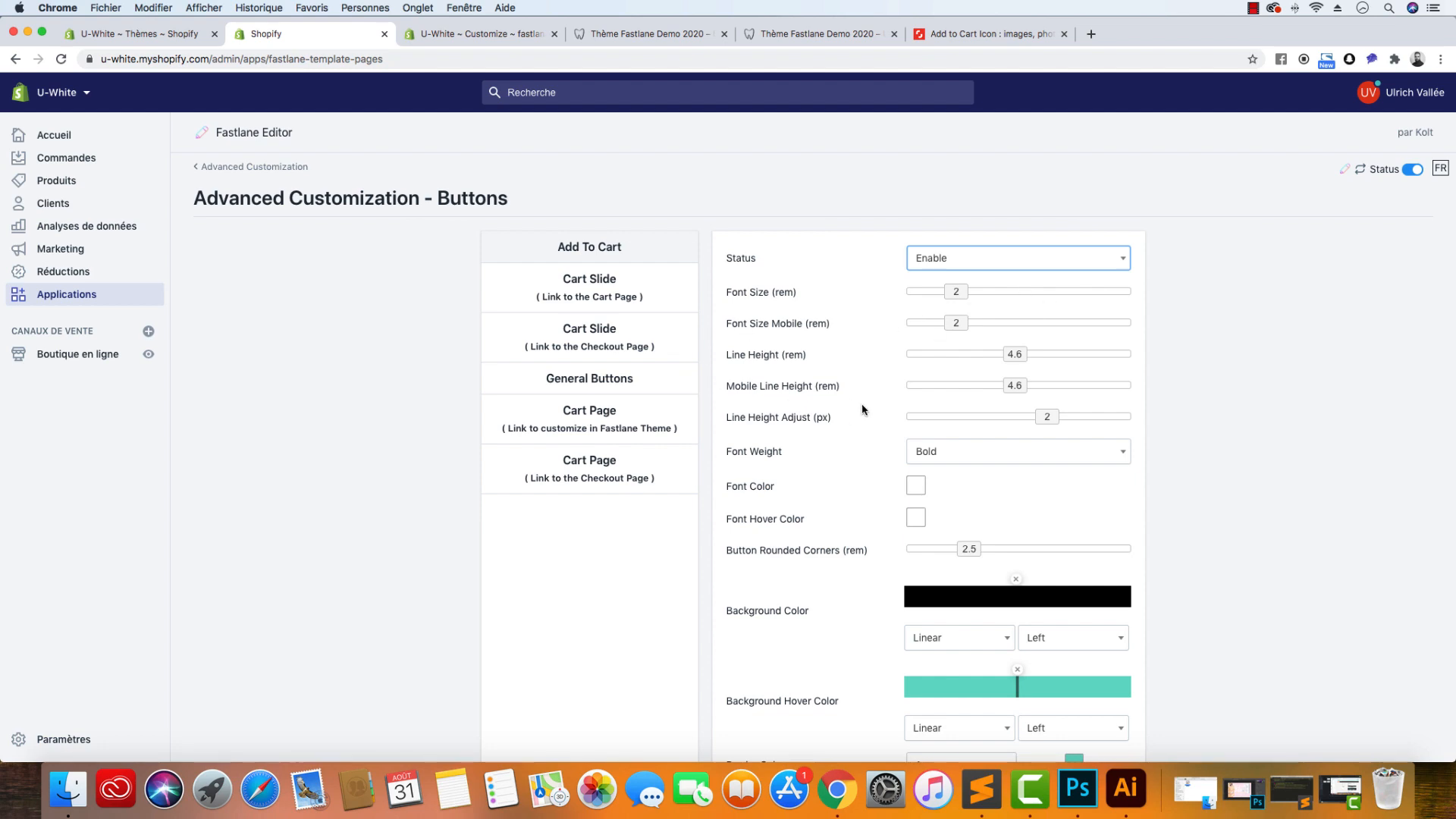
pyautogui.scroll(-10, 961, 413)
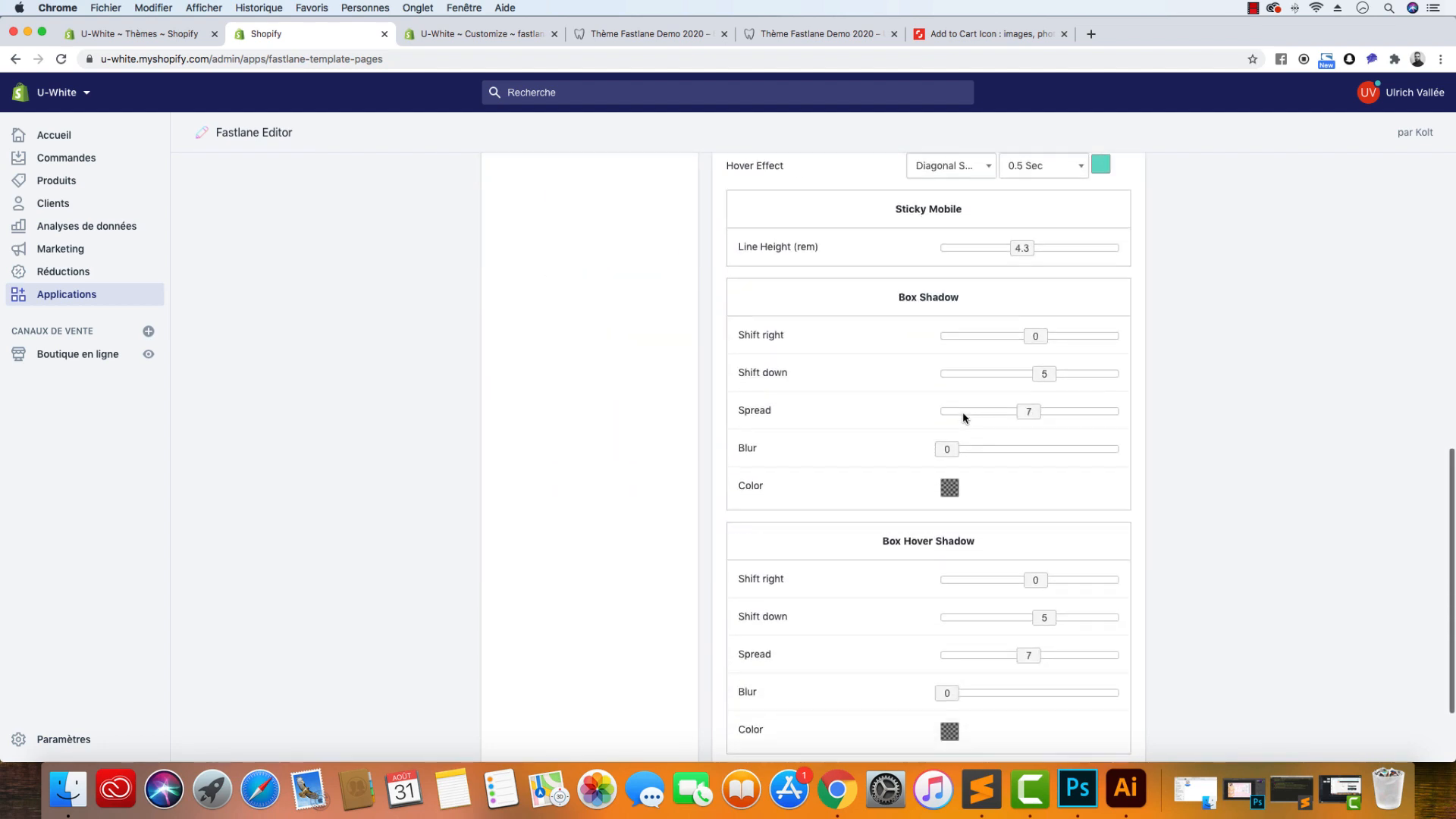
pyautogui.scroll(-2, 963, 417)
pyautogui.scroll(15, 963, 417)
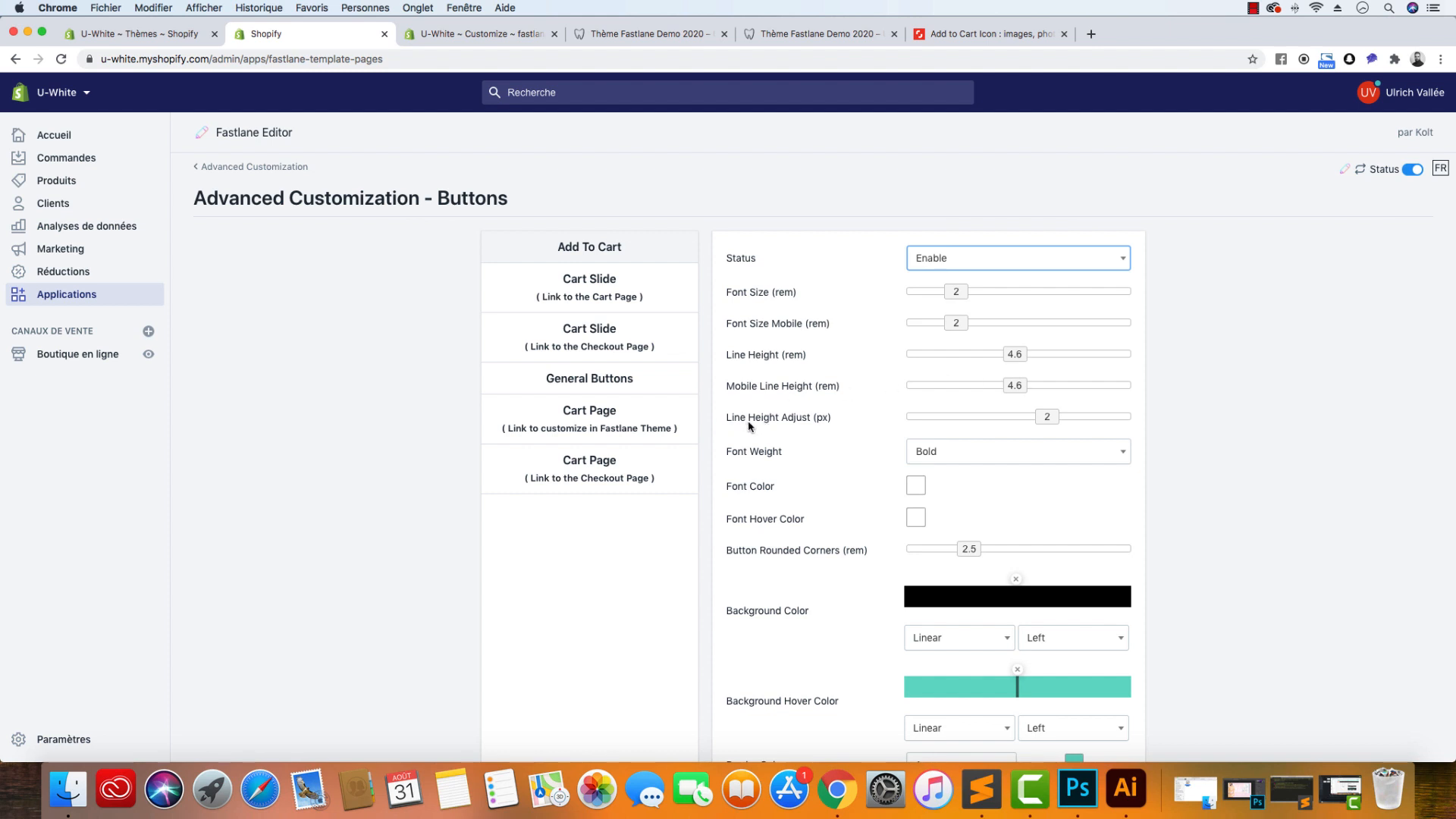
# Step: Check the add-to-cart button on the live uwhite.fr store and return to the theme editor's Product page settings
pyautogui.click(681, 35)
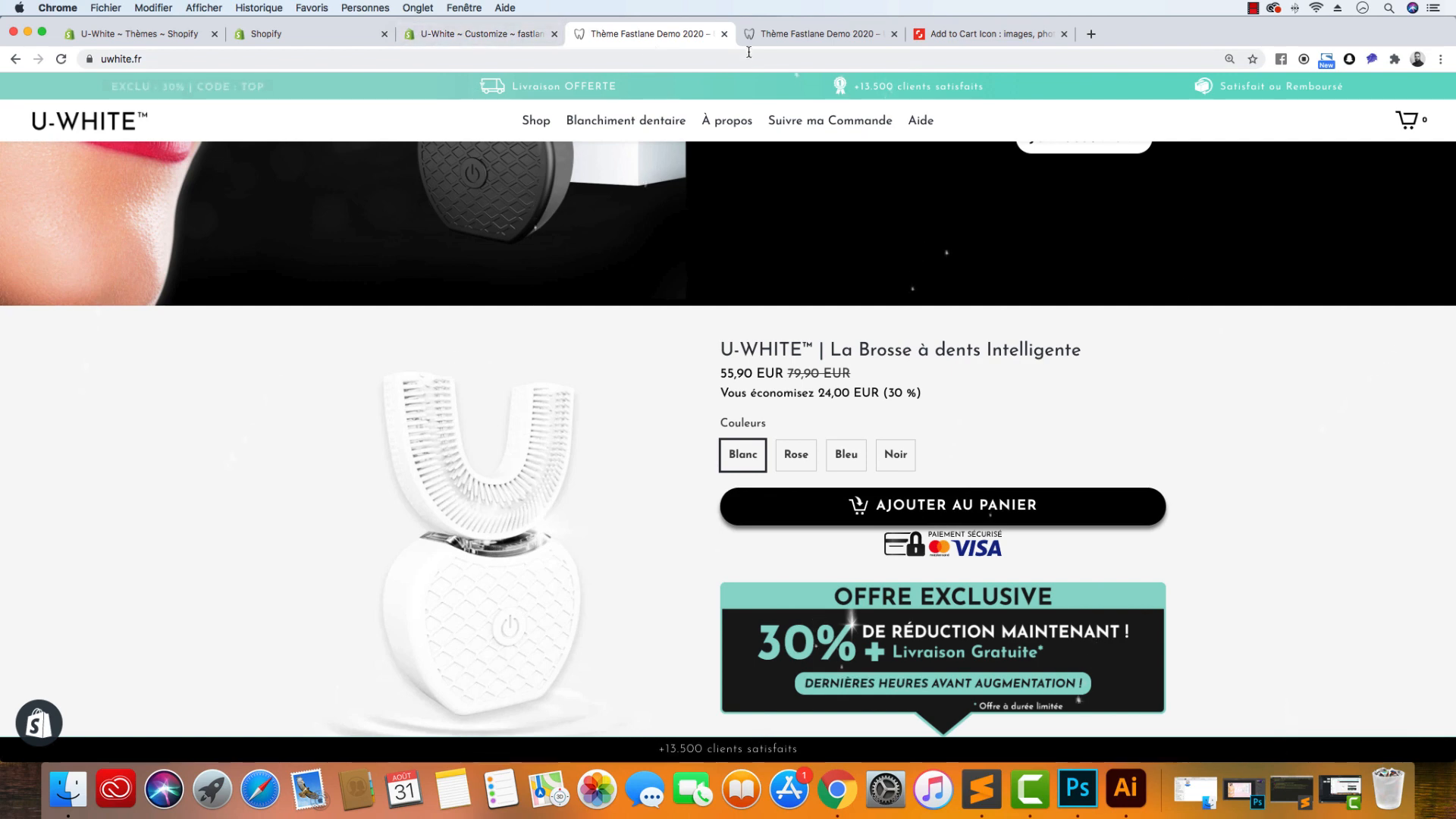
pyautogui.click(301, 33)
pyautogui.click(474, 33)
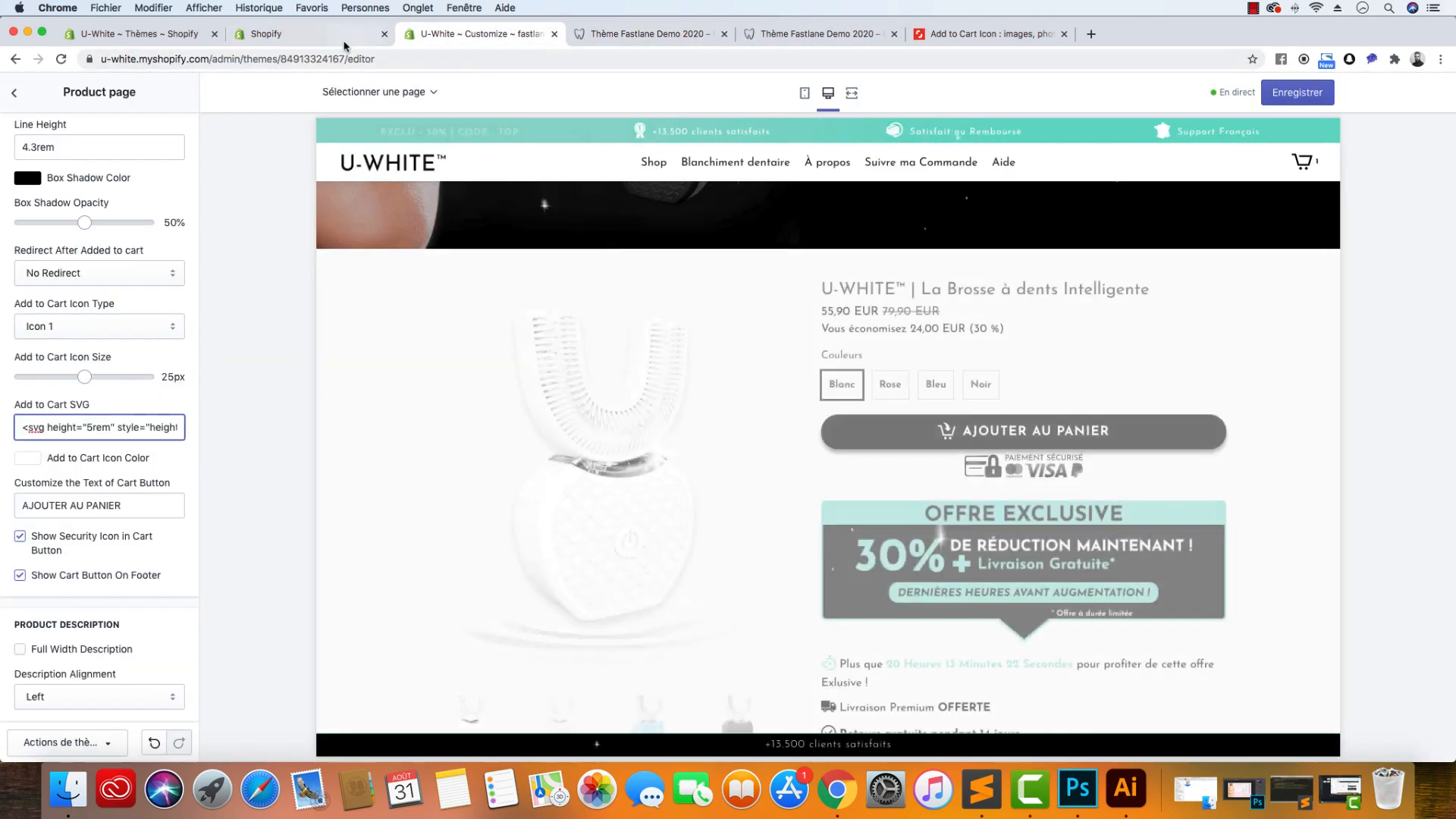
# Step: Examine the add-to-cart button on the live uwhite.fr store and return to the Fastlane Editor's Add To Cart settings
pyautogui.click(325, 35)
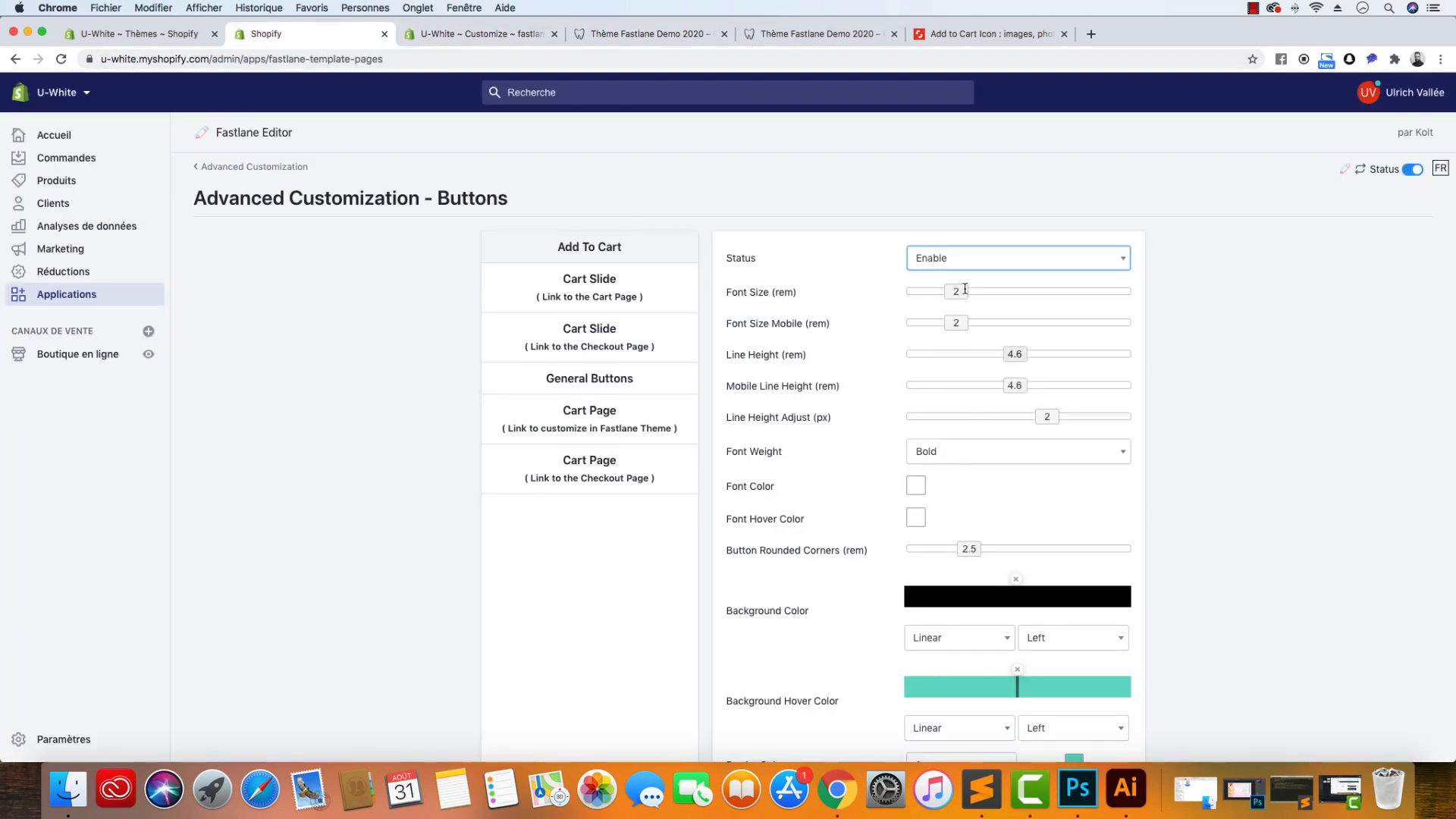
pyautogui.click(812, 33)
pyautogui.scroll(-10, 736, 329)
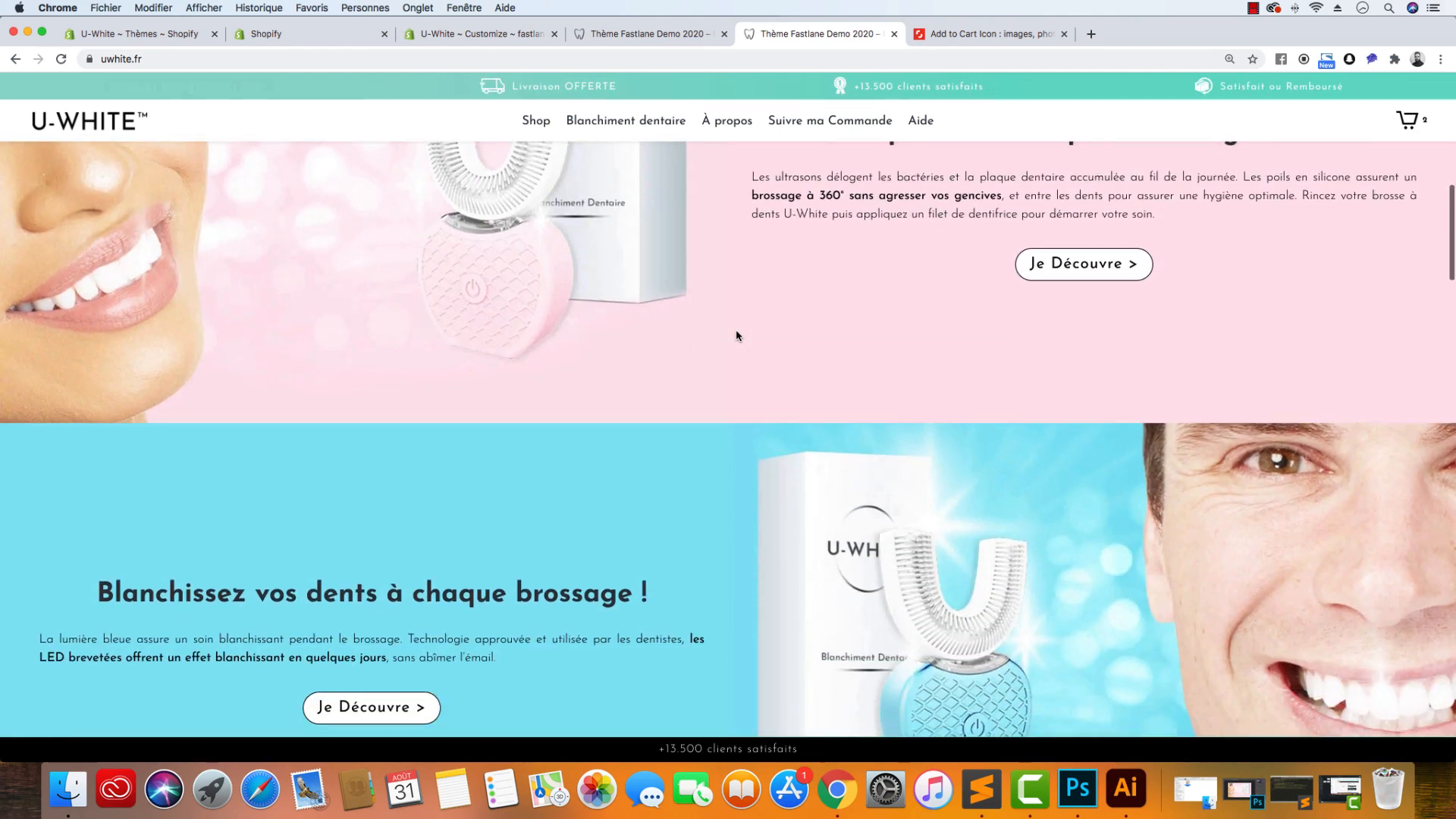
pyautogui.scroll(-15, 736, 329)
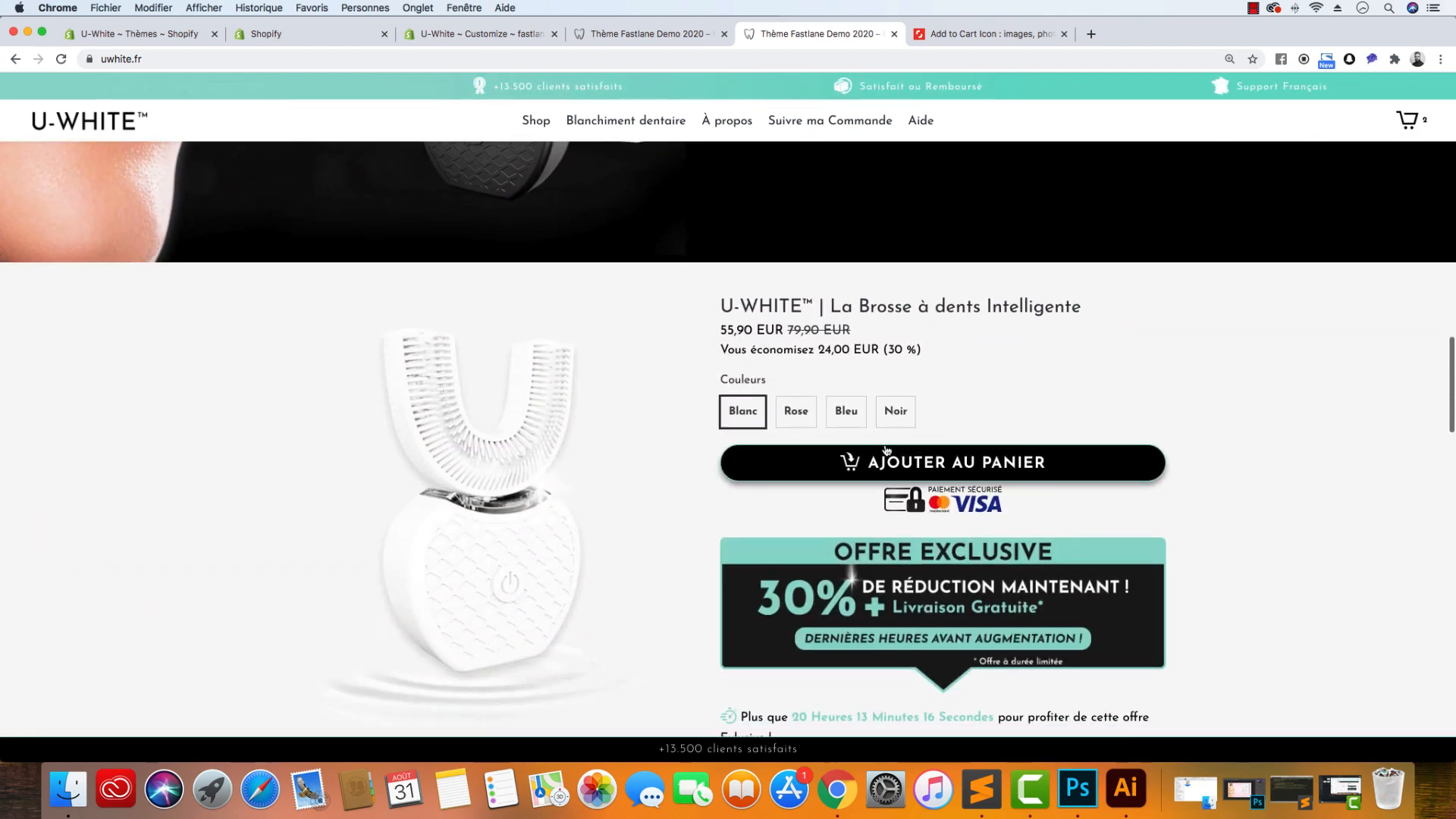
pyautogui.scroll(1, 887, 455)
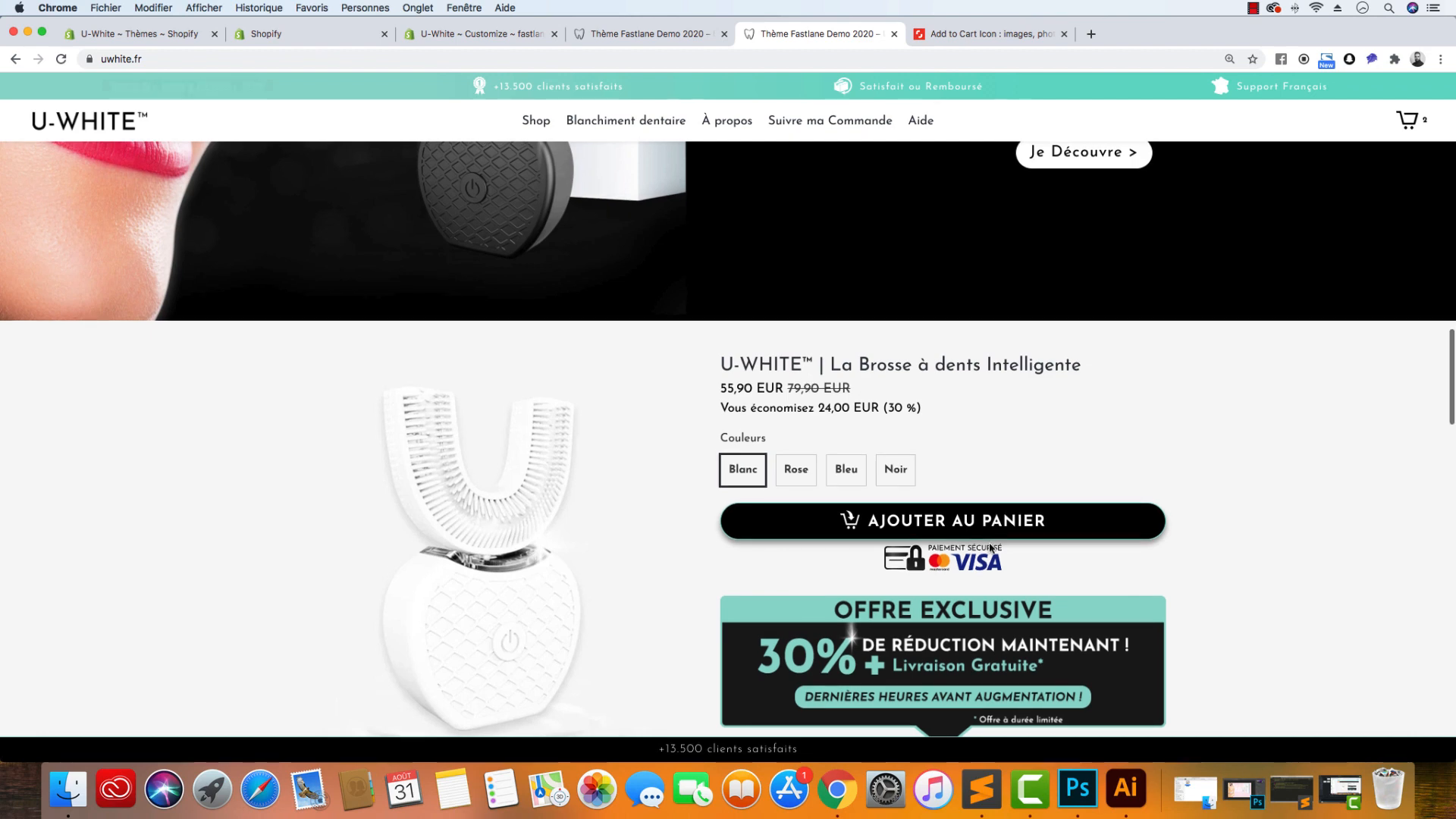
pyautogui.press('super+2')
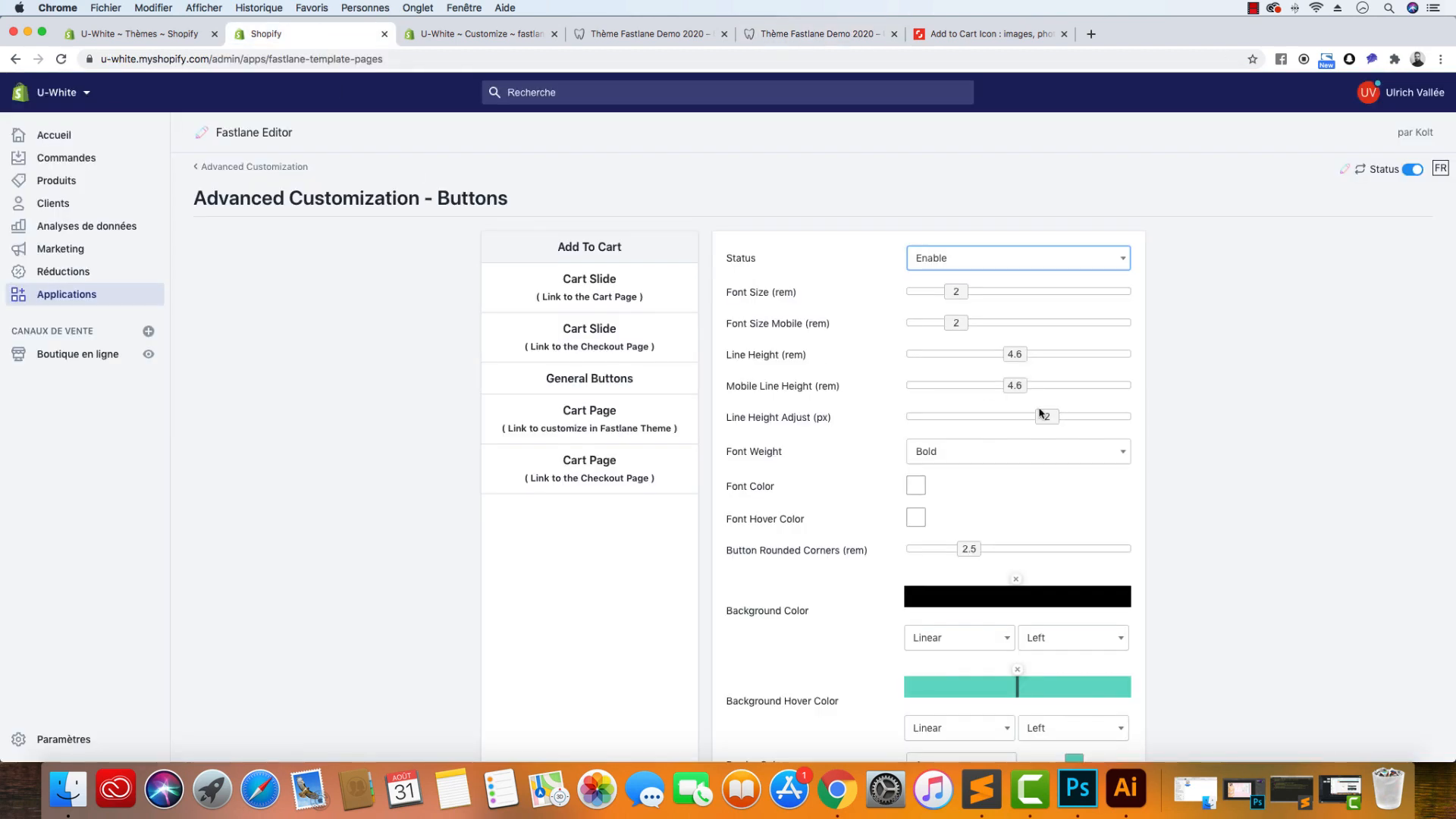
# Step: Look through the Font Weight options of the Add To Cart button, leaving Bold selected
pyautogui.scroll(-2, 965, 451)
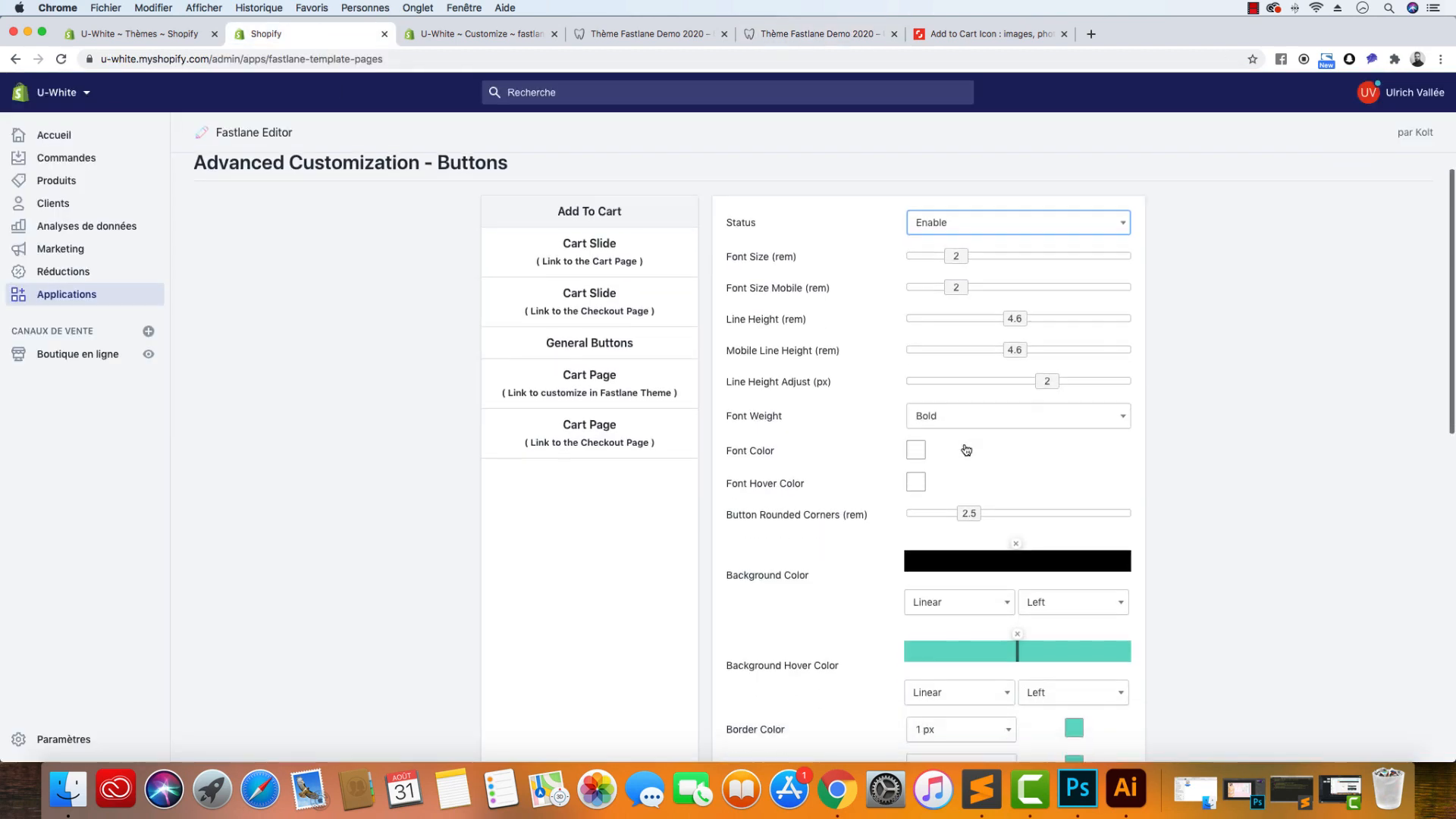
pyautogui.click(987, 390)
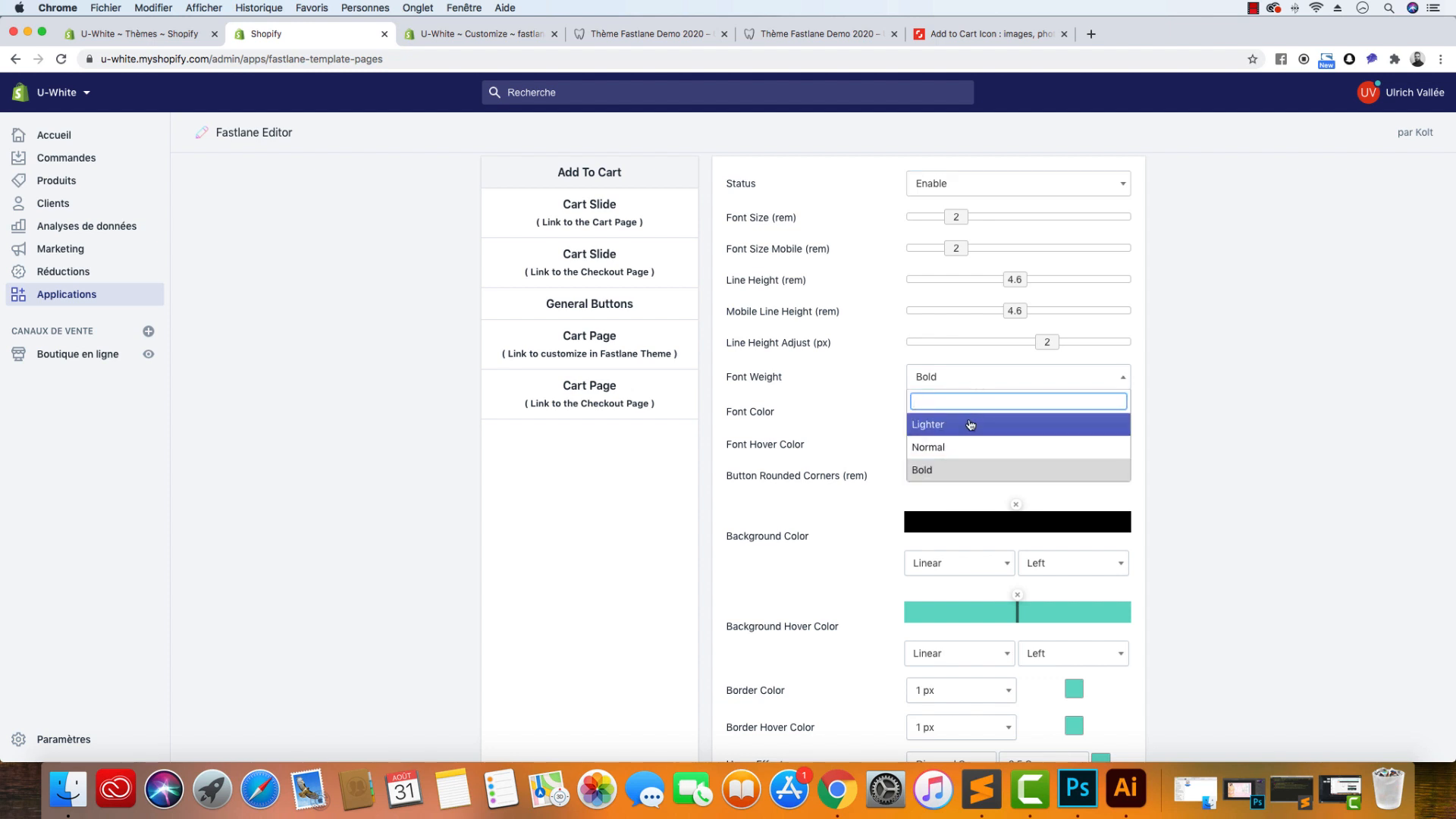
pyautogui.click(1238, 409)
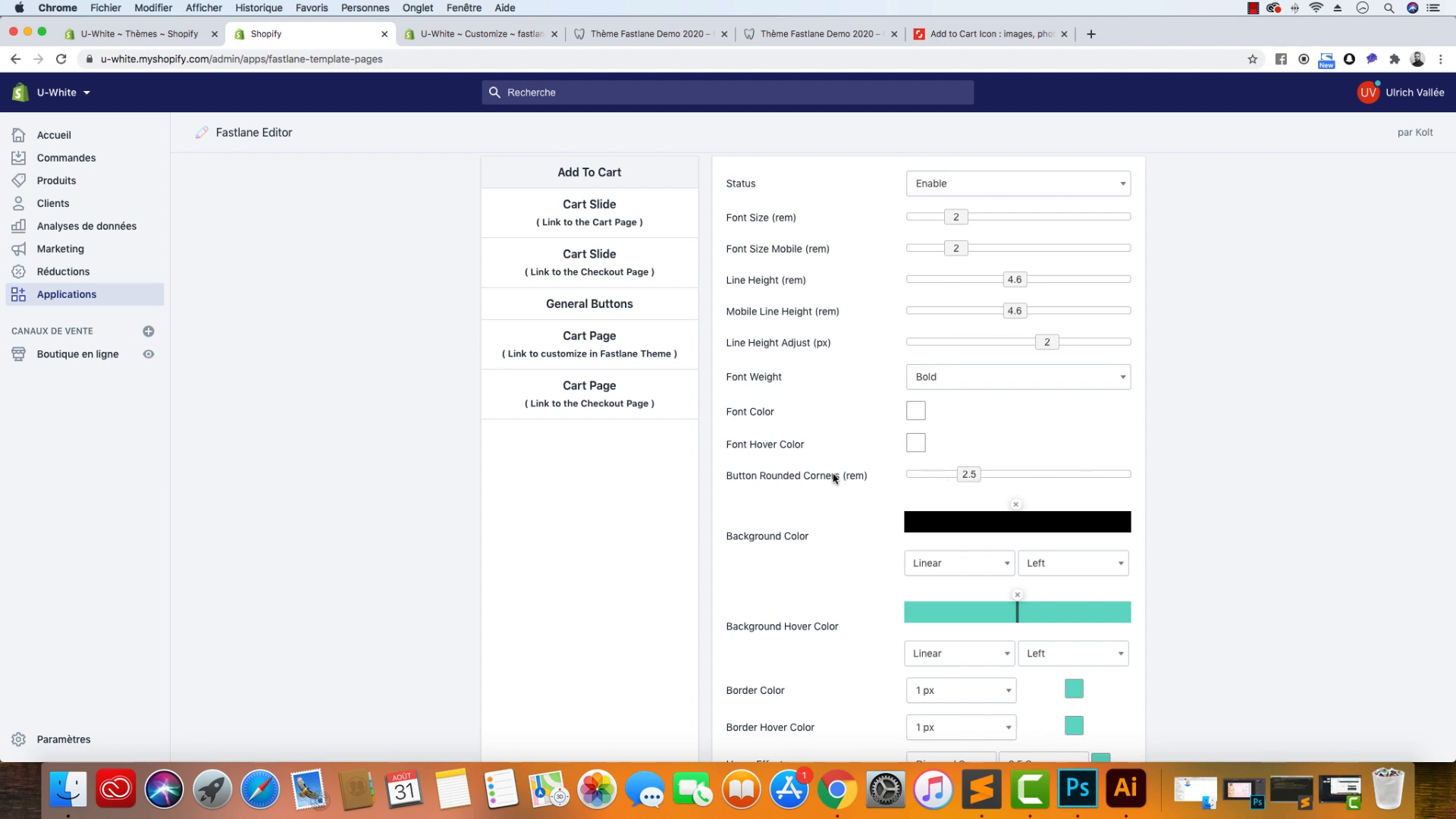
# Step: Add a second colour stop to the Background Color gradient and place it at the gradient's left end
pyautogui.scroll(-3, 815, 484)
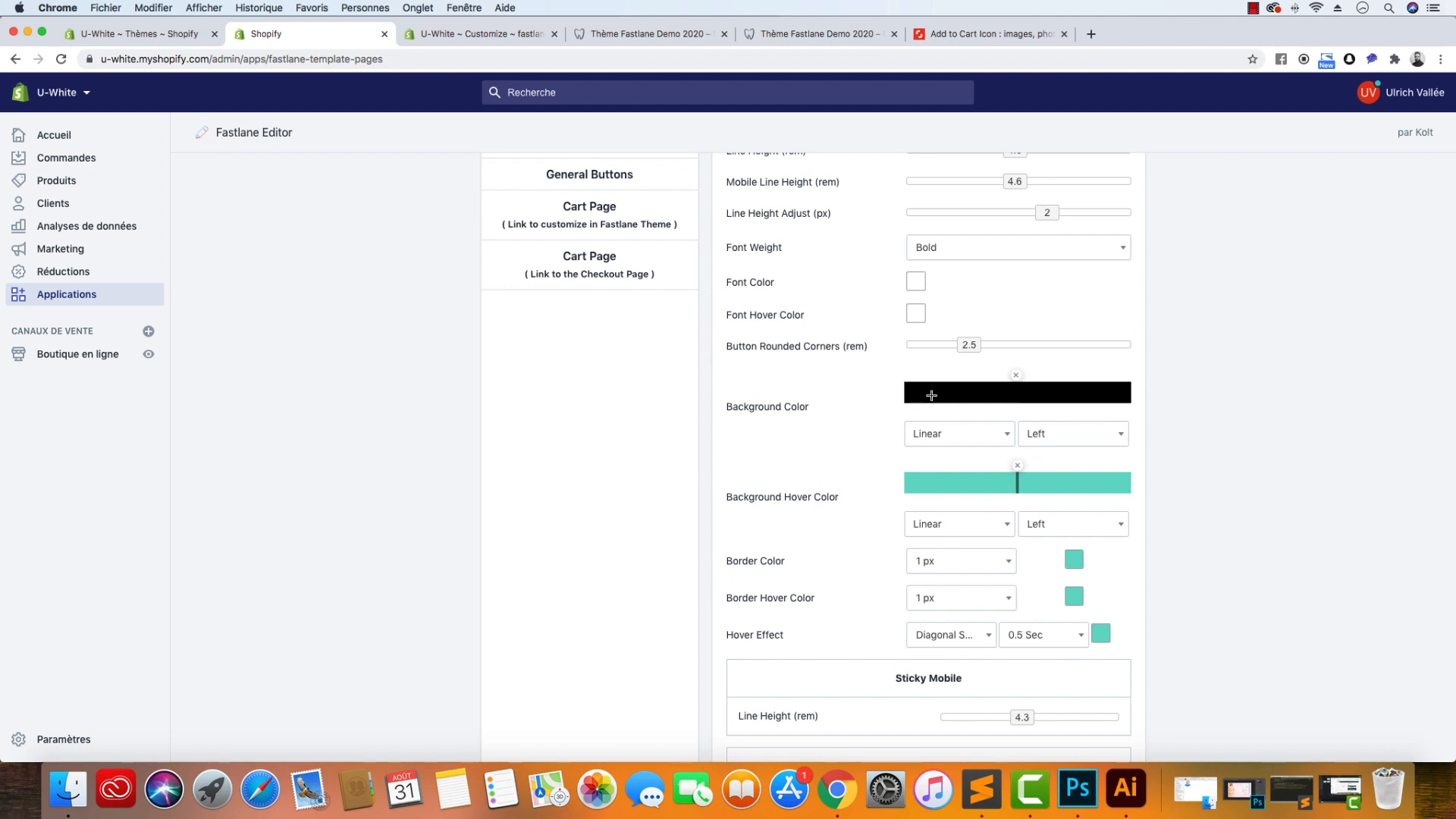
pyautogui.click(983, 391)
pyautogui.moveTo(984, 410); pyautogui.dragTo(917, 411)
# Step: Give the new left stop of the Background Color gradient a fully opaque near-black shade and save the colour
pyautogui.click(909, 410)
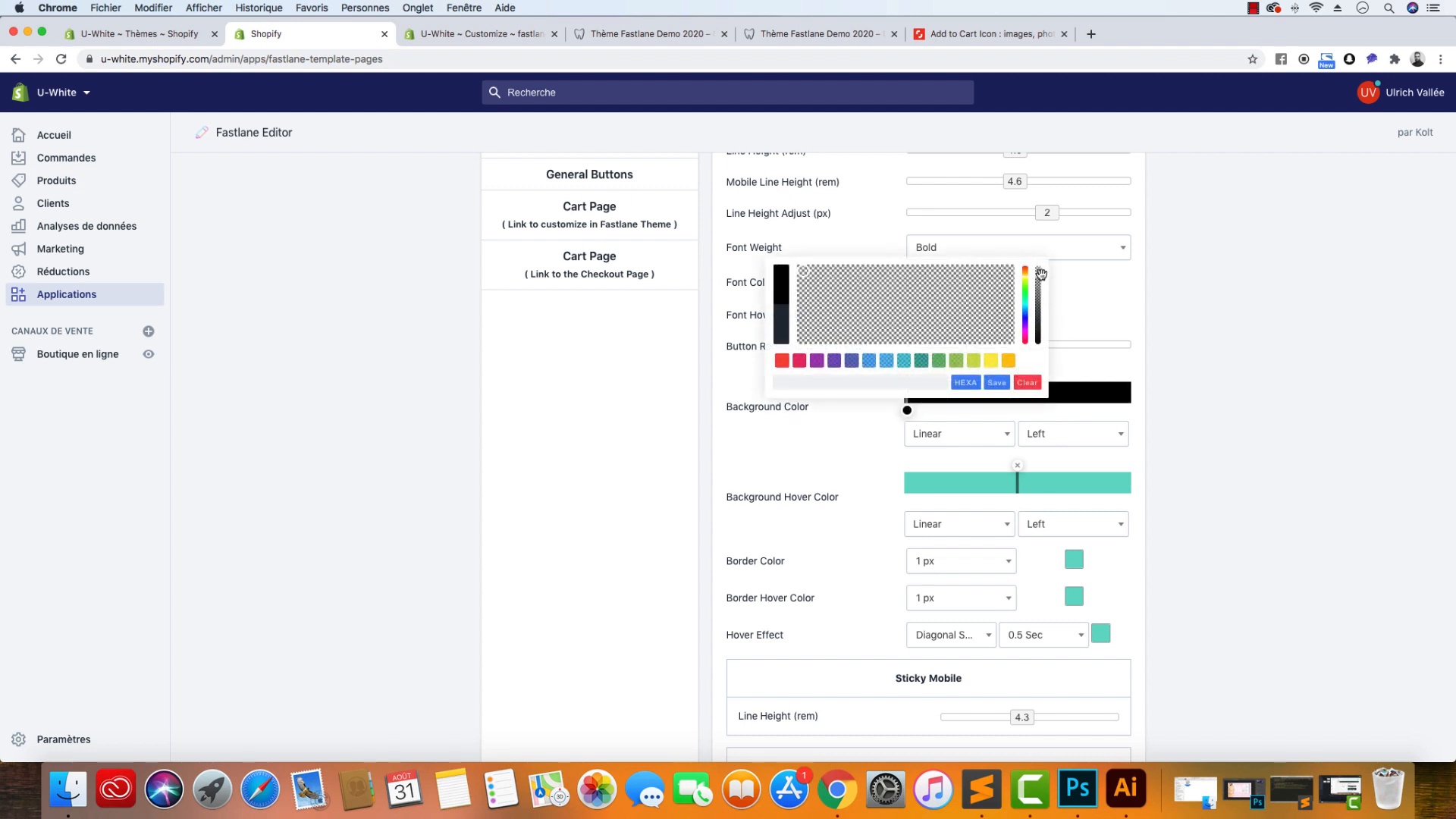
pyautogui.moveTo(1041, 273)
pyautogui.mouseDown()
pyautogui.moveTo(1039, 334)
pyautogui.moveTo(1038, 269)
pyautogui.mouseUp()
pyautogui.moveTo(864, 382); pyautogui.dragTo(746, 379)
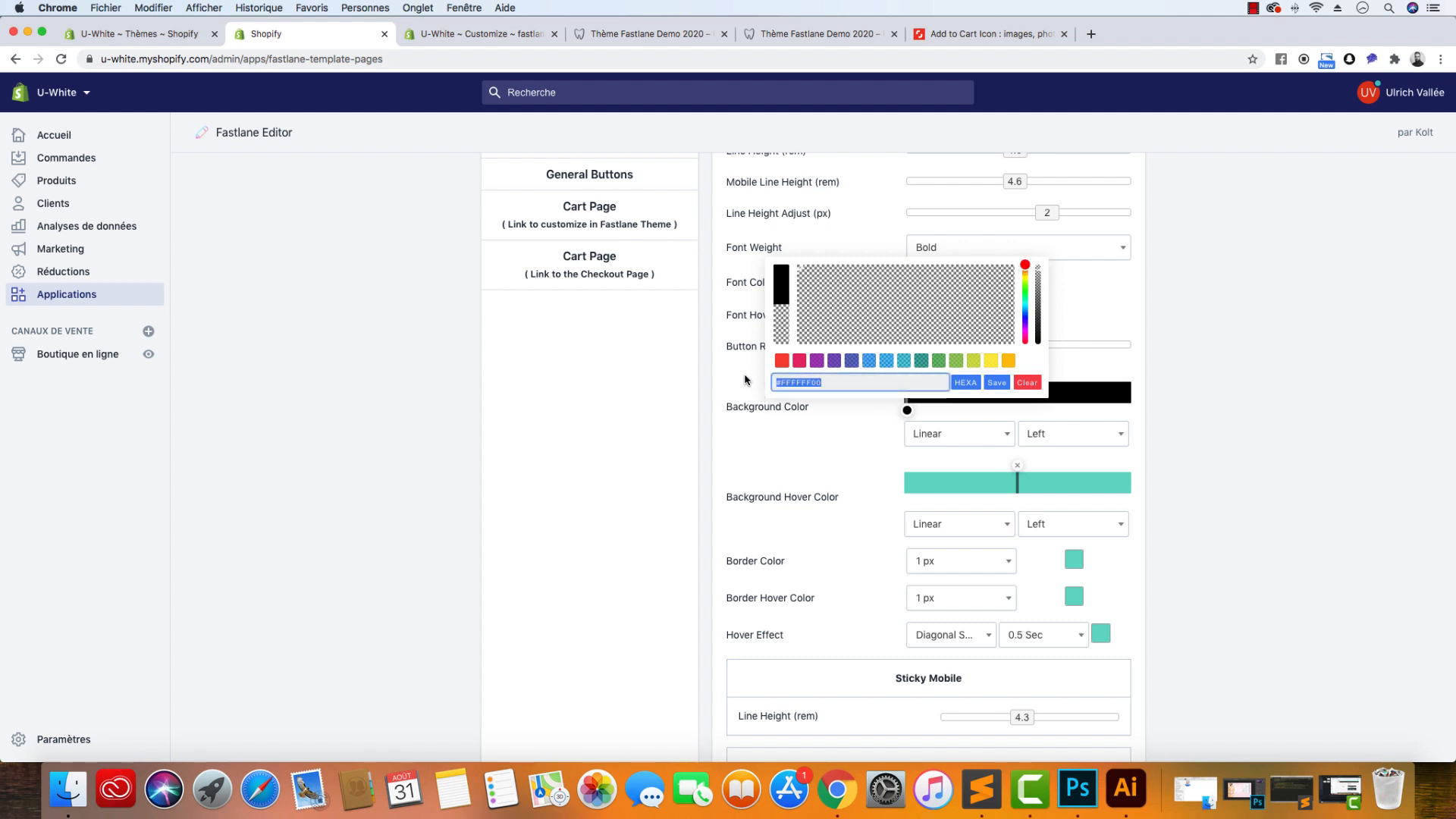
pyautogui.click(1043, 332)
pyautogui.moveTo(1043, 332); pyautogui.dragTo(1038, 345)
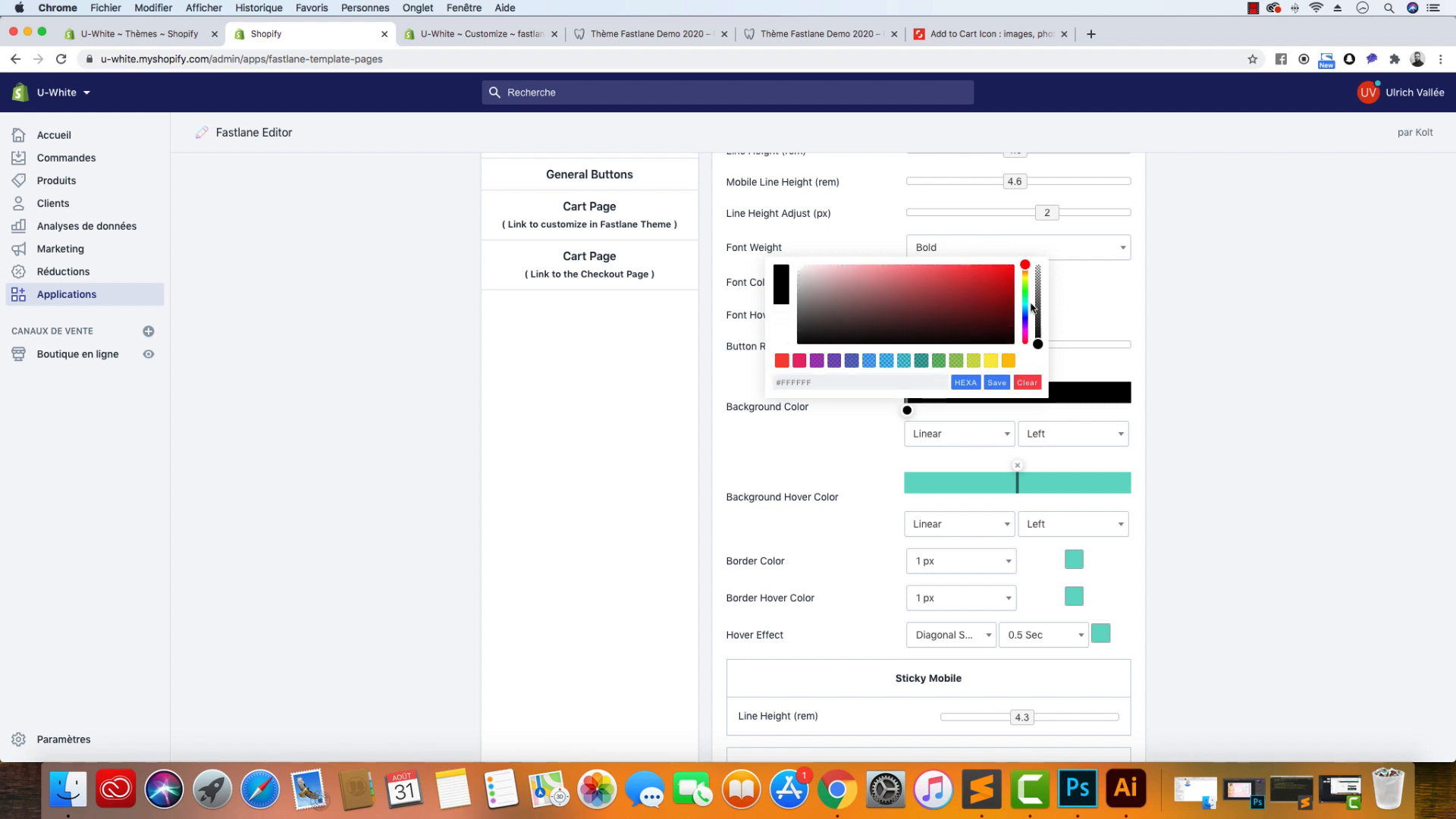
pyautogui.click(803, 327)
pyautogui.click(991, 383)
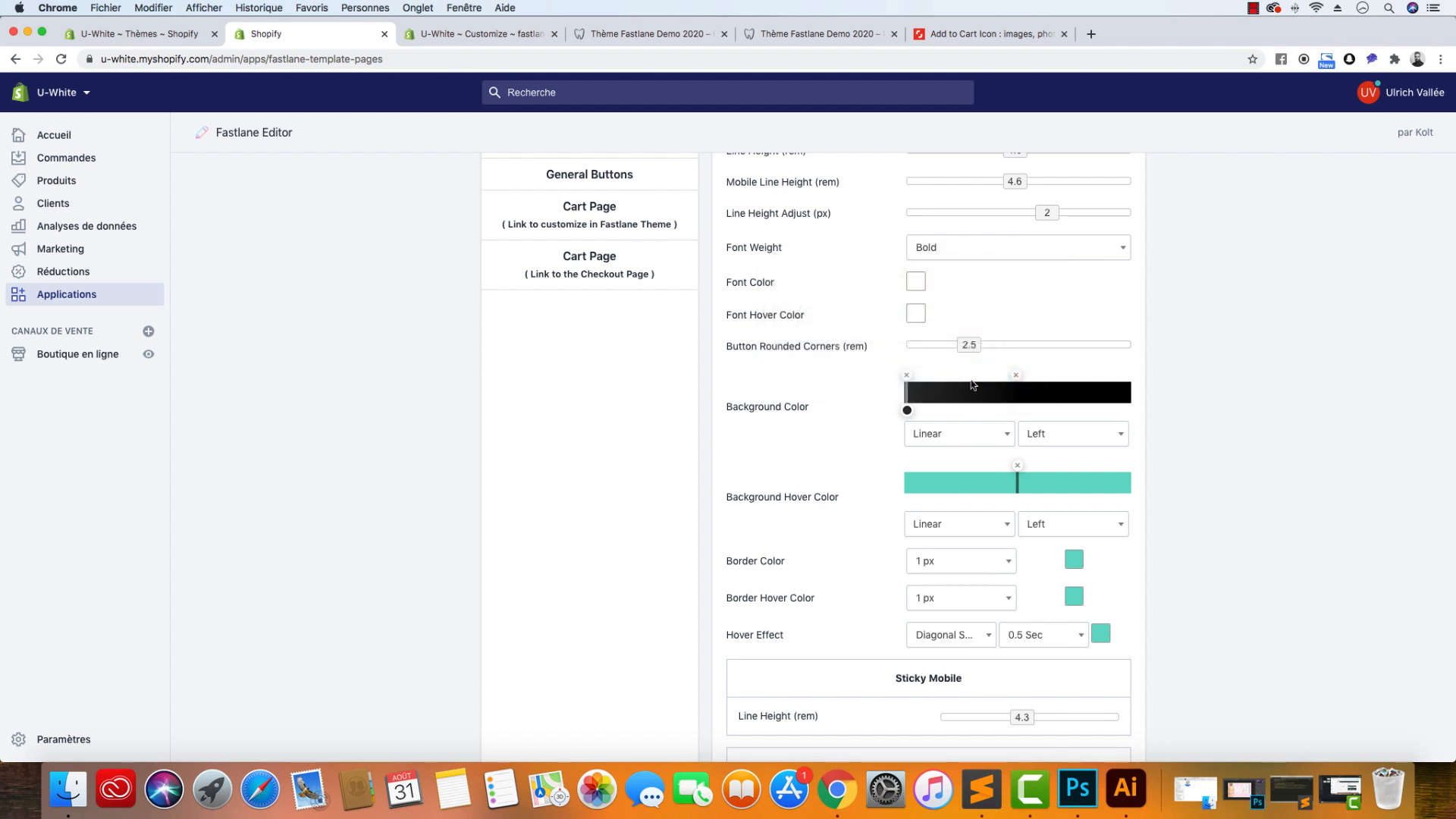
# Step: Move the original black stop to the right end of the Background Color gradient and save the button settings
pyautogui.moveTo(1016, 387); pyautogui.dragTo(1135, 392)
pyautogui.scroll(-10, 629, 507)
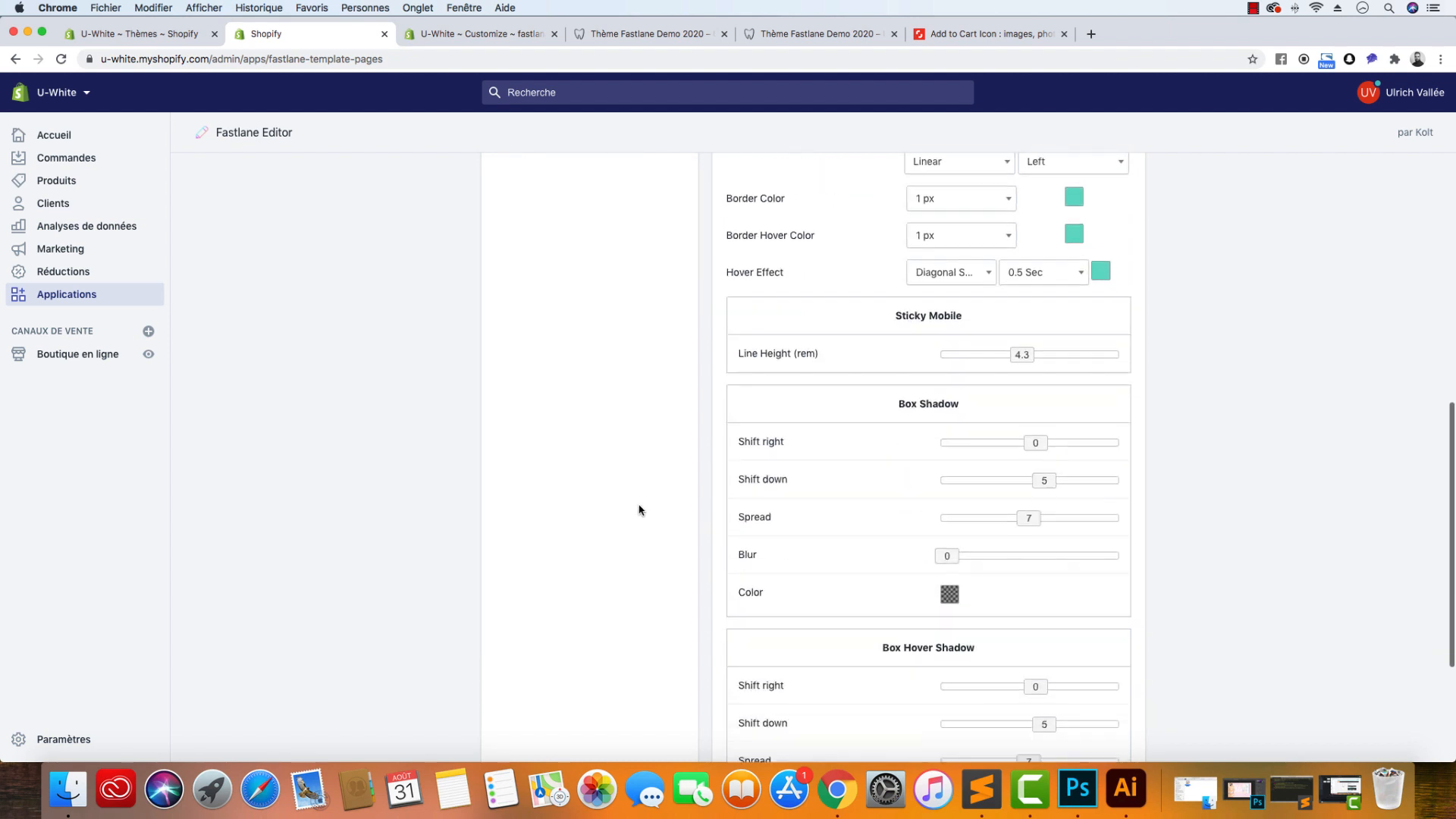
pyautogui.click(745, 733)
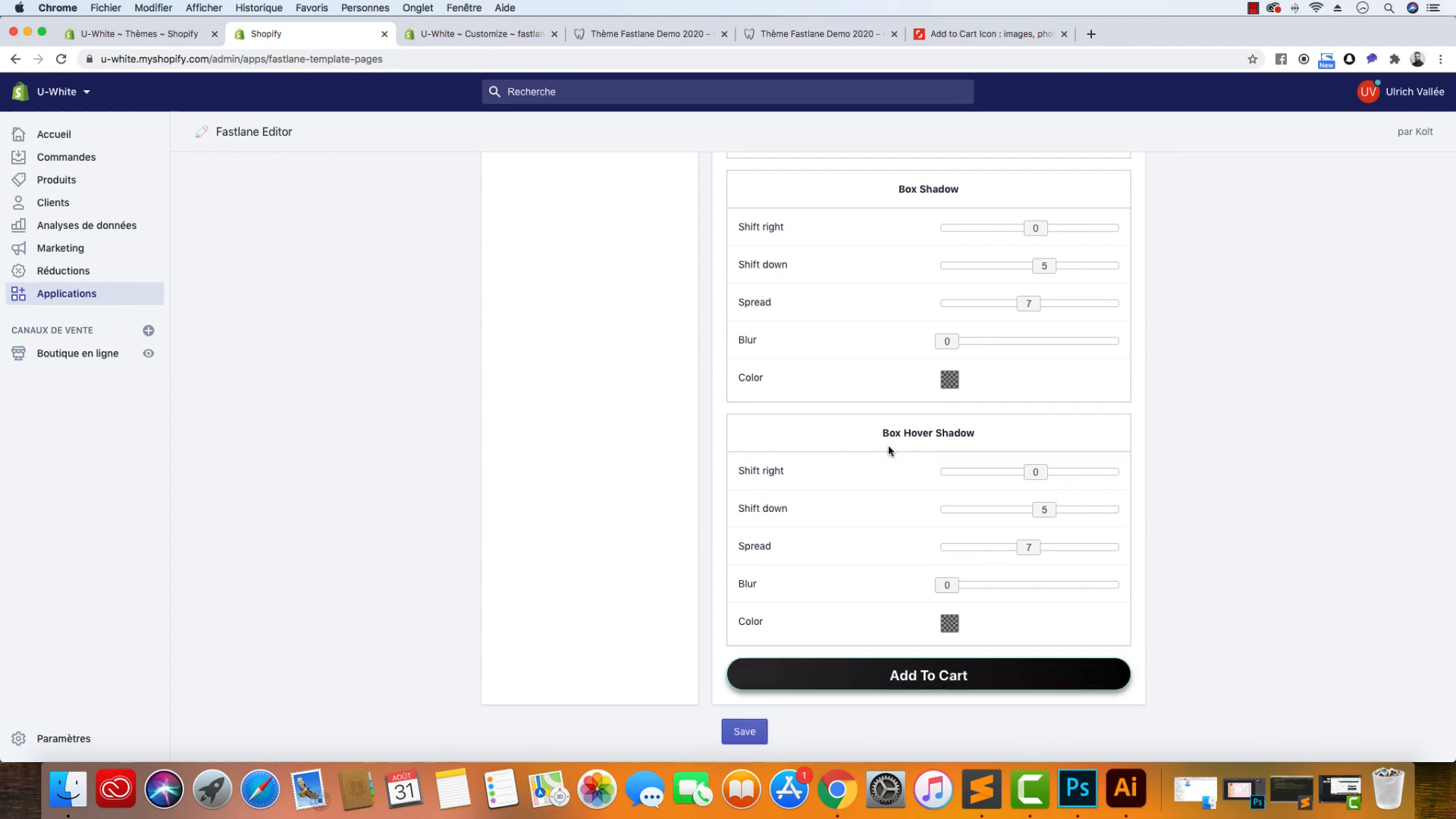
# Step: Check the add-to-cart button on the live uwhite.fr store and return to the Fastlane Editor's button settings
pyautogui.click(815, 33)
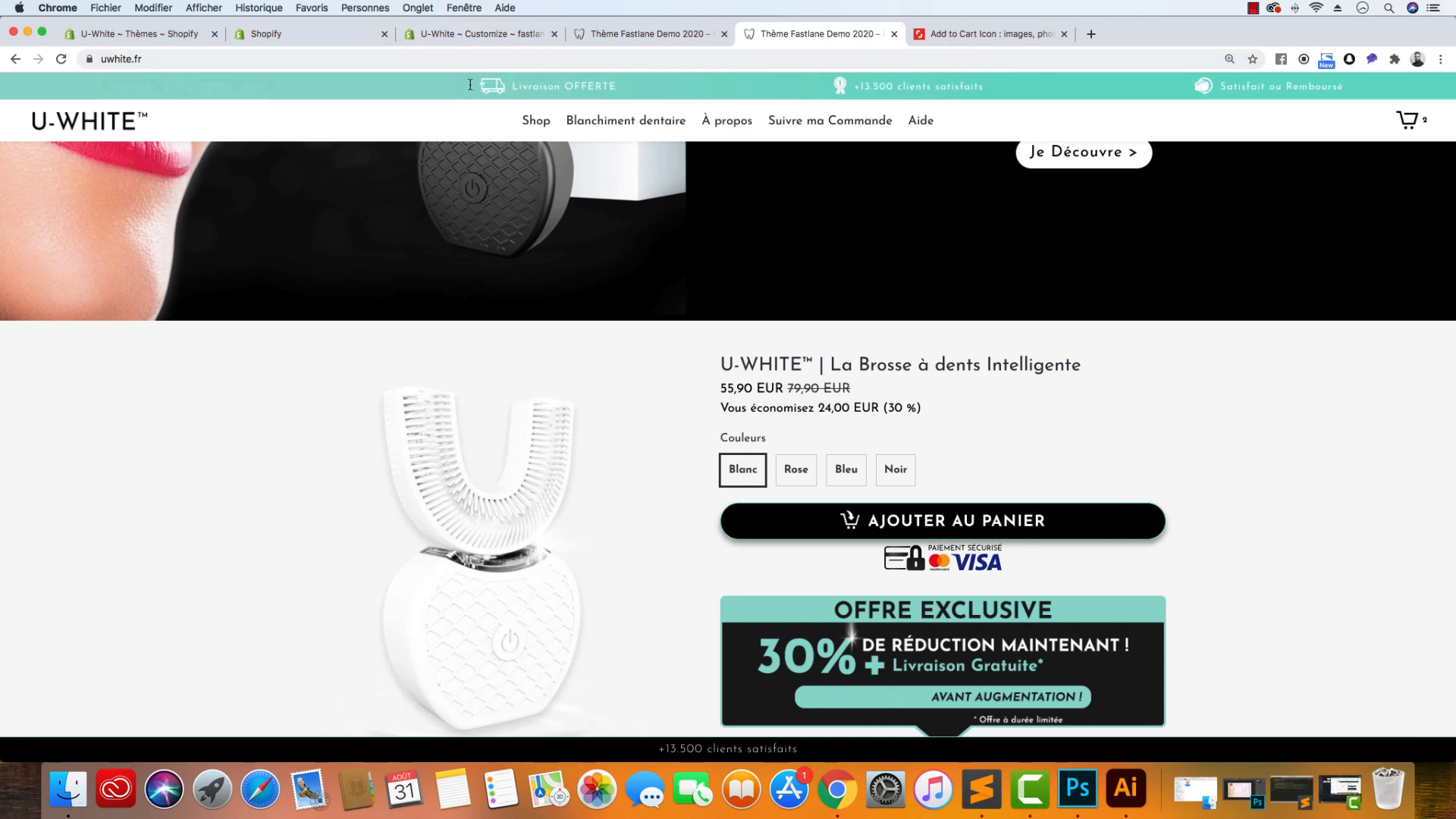
pyautogui.click(455, 33)
pyautogui.click(334, 33)
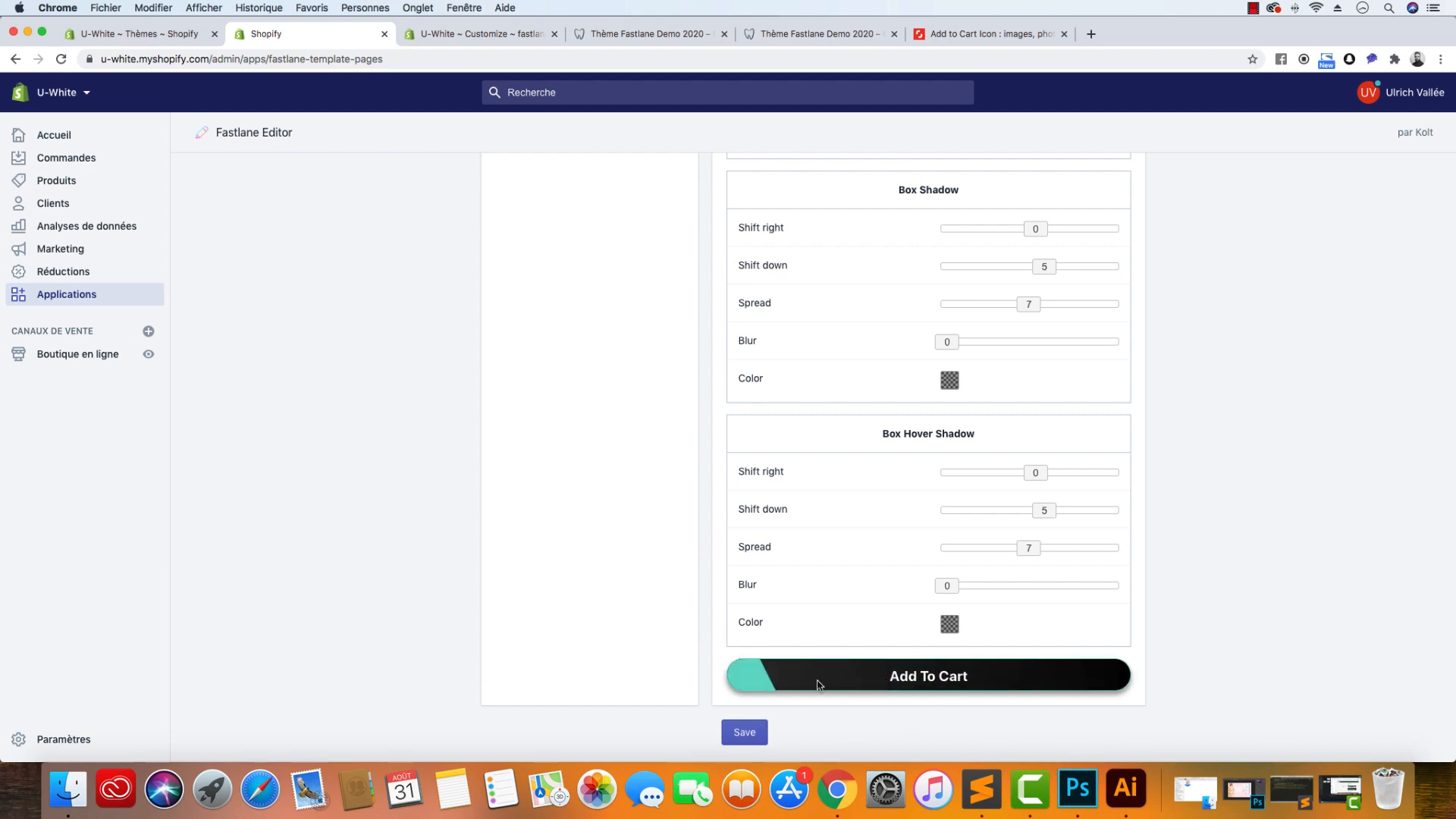
# Step: Set the Background Color gradient type to Radial and check the Add To Cart button preview
pyautogui.scroll(15, 605, 584)
pyautogui.scroll(-10, 813, 455)
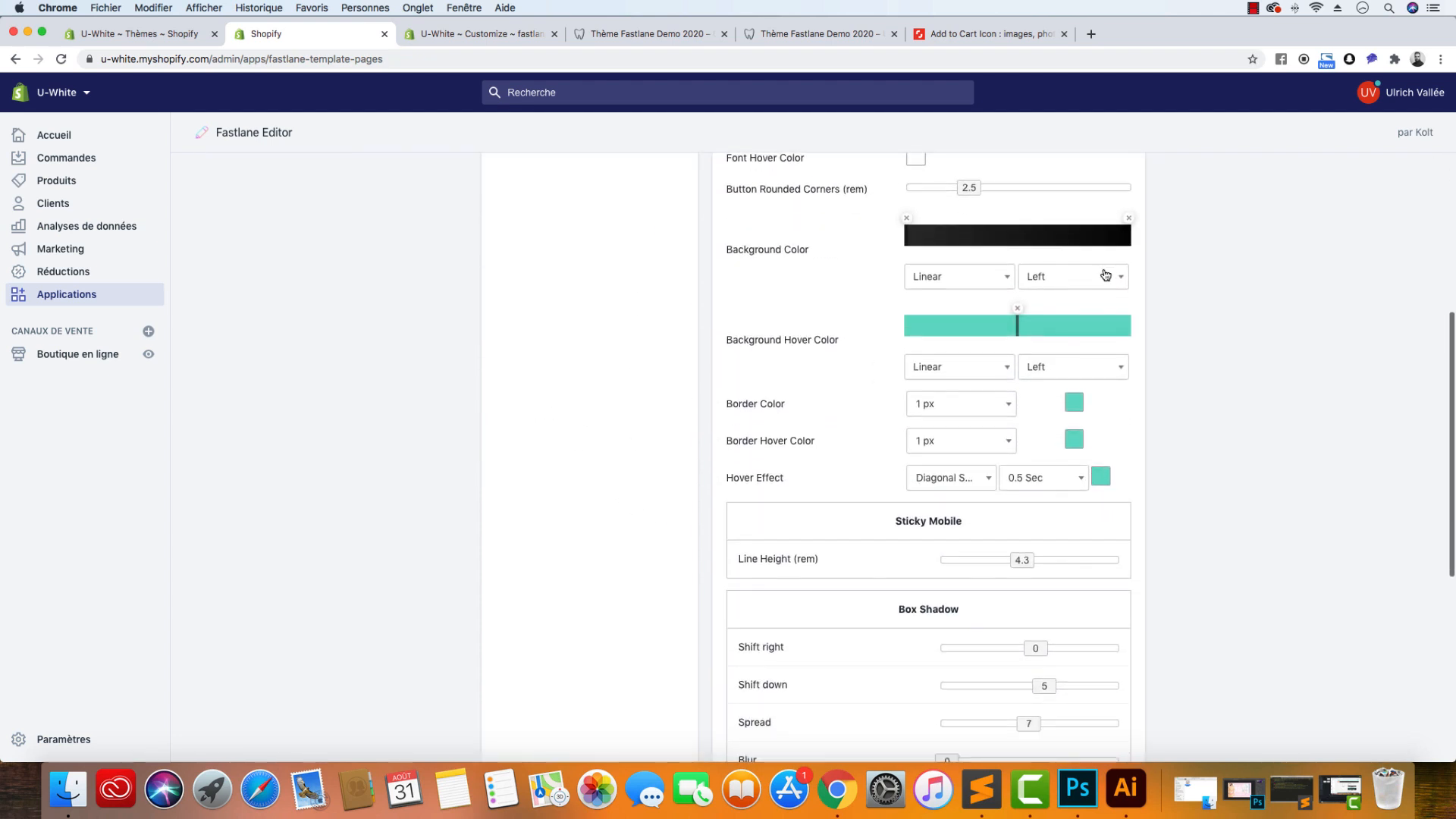
pyautogui.click(949, 278)
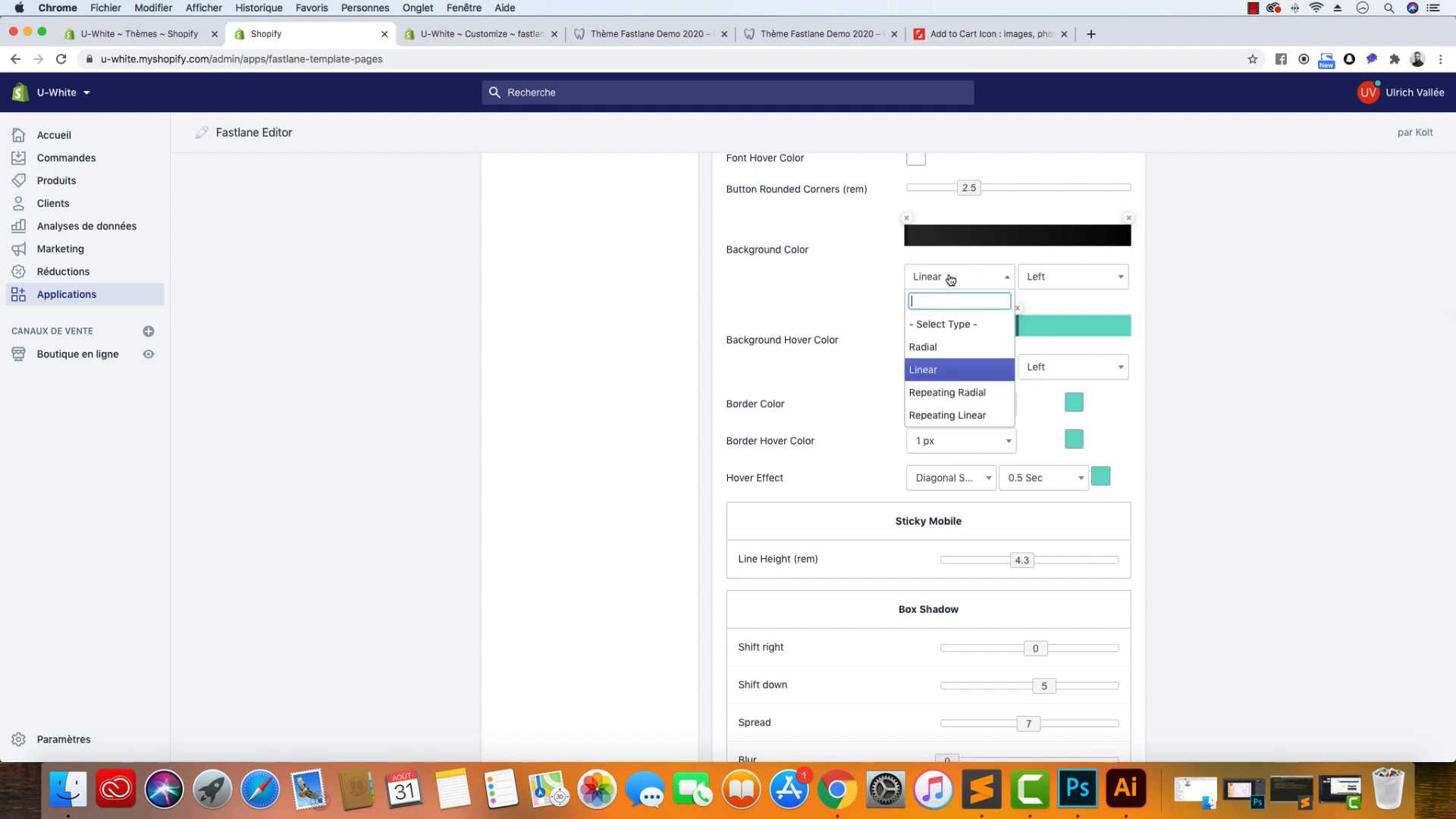
pyautogui.click(946, 350)
pyautogui.scroll(-5, 579, 469)
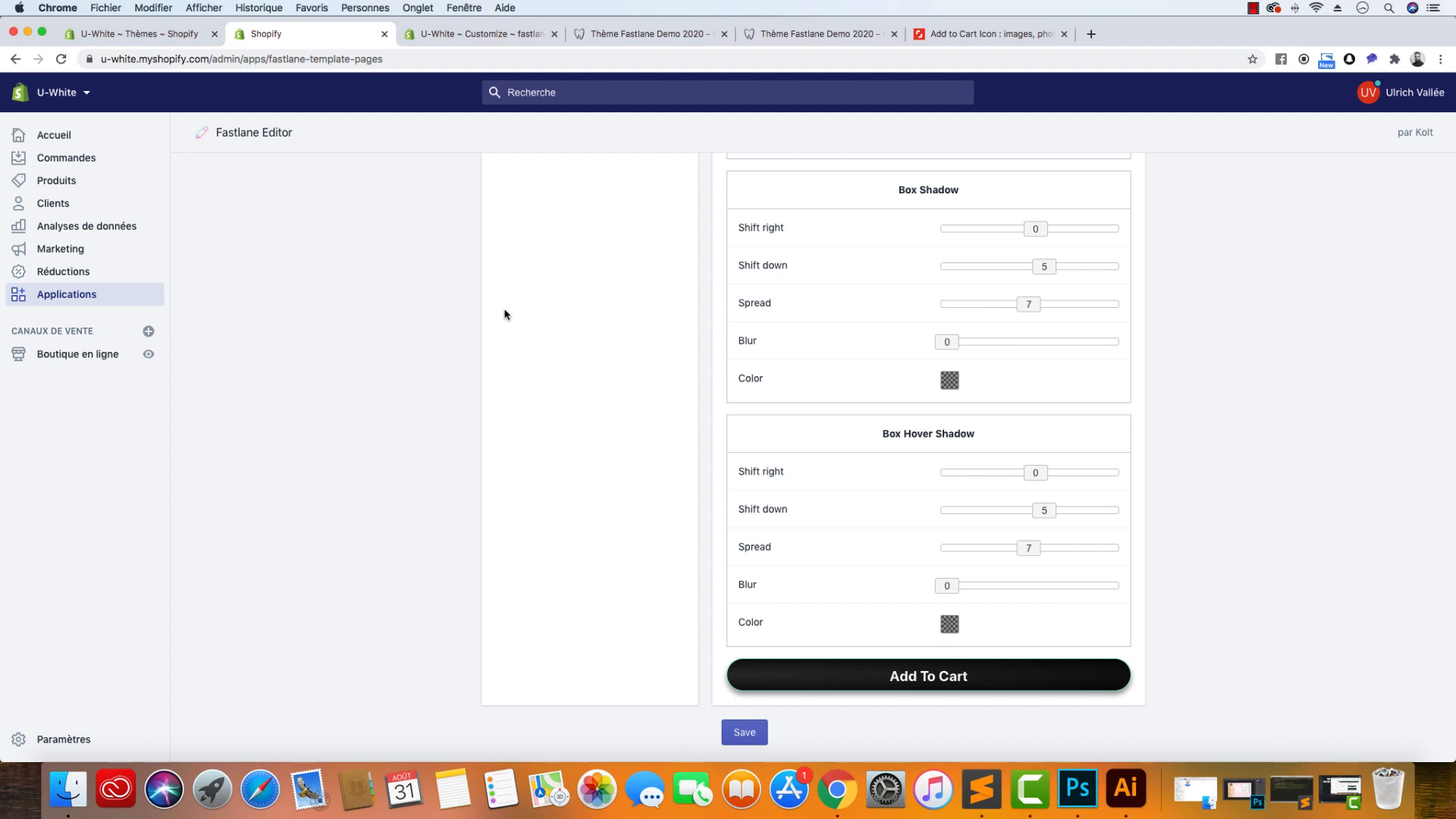
# Step: Lighten the left stop of the Background Color gradient to a medium grey and check the button preview
pyautogui.scroll(5, 512, 322)
pyautogui.scroll(-1, 518, 327)
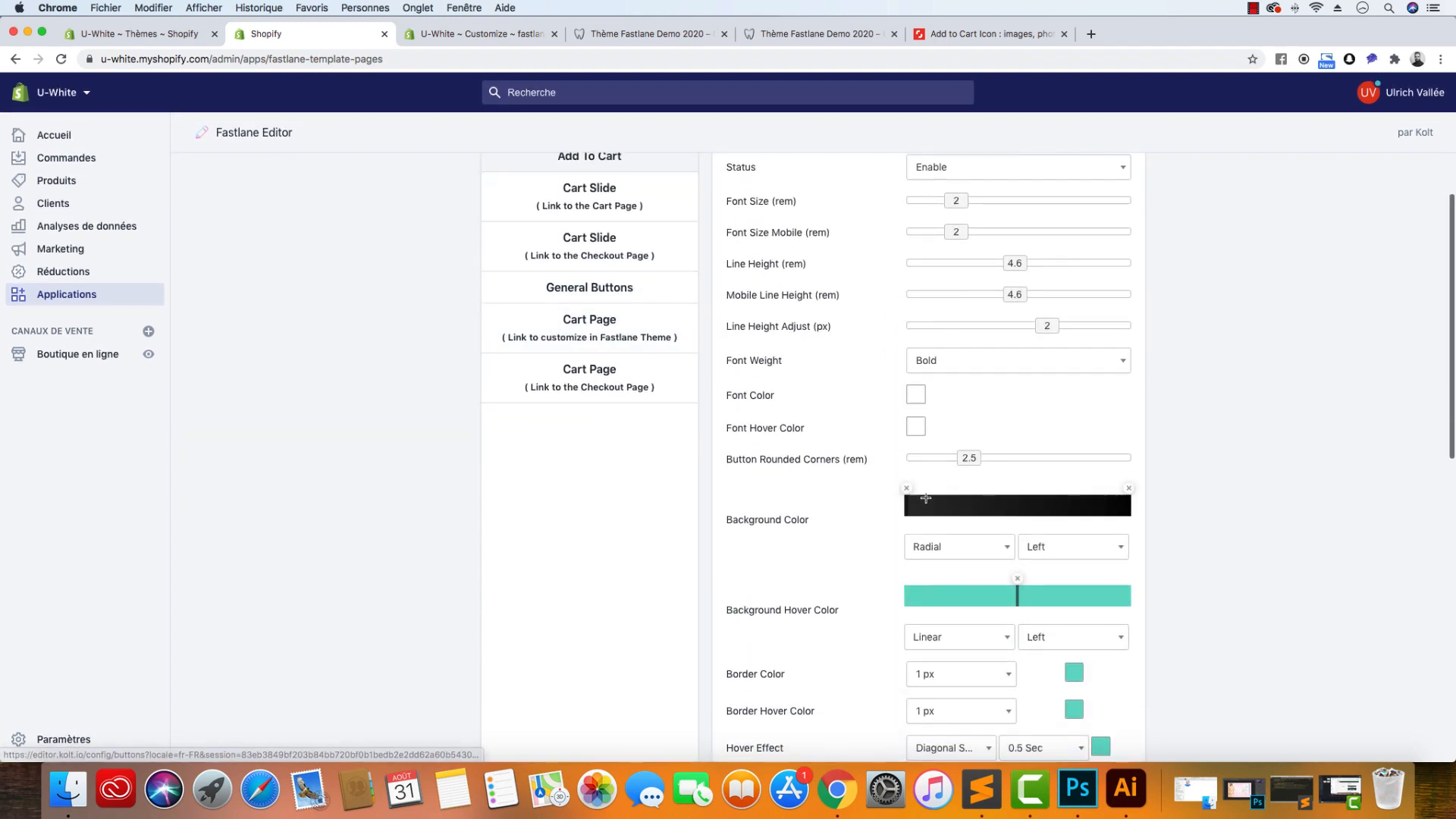
pyautogui.click(907, 524)
pyautogui.moveTo(795, 447); pyautogui.dragTo(775, 427)
pyautogui.click(998, 497)
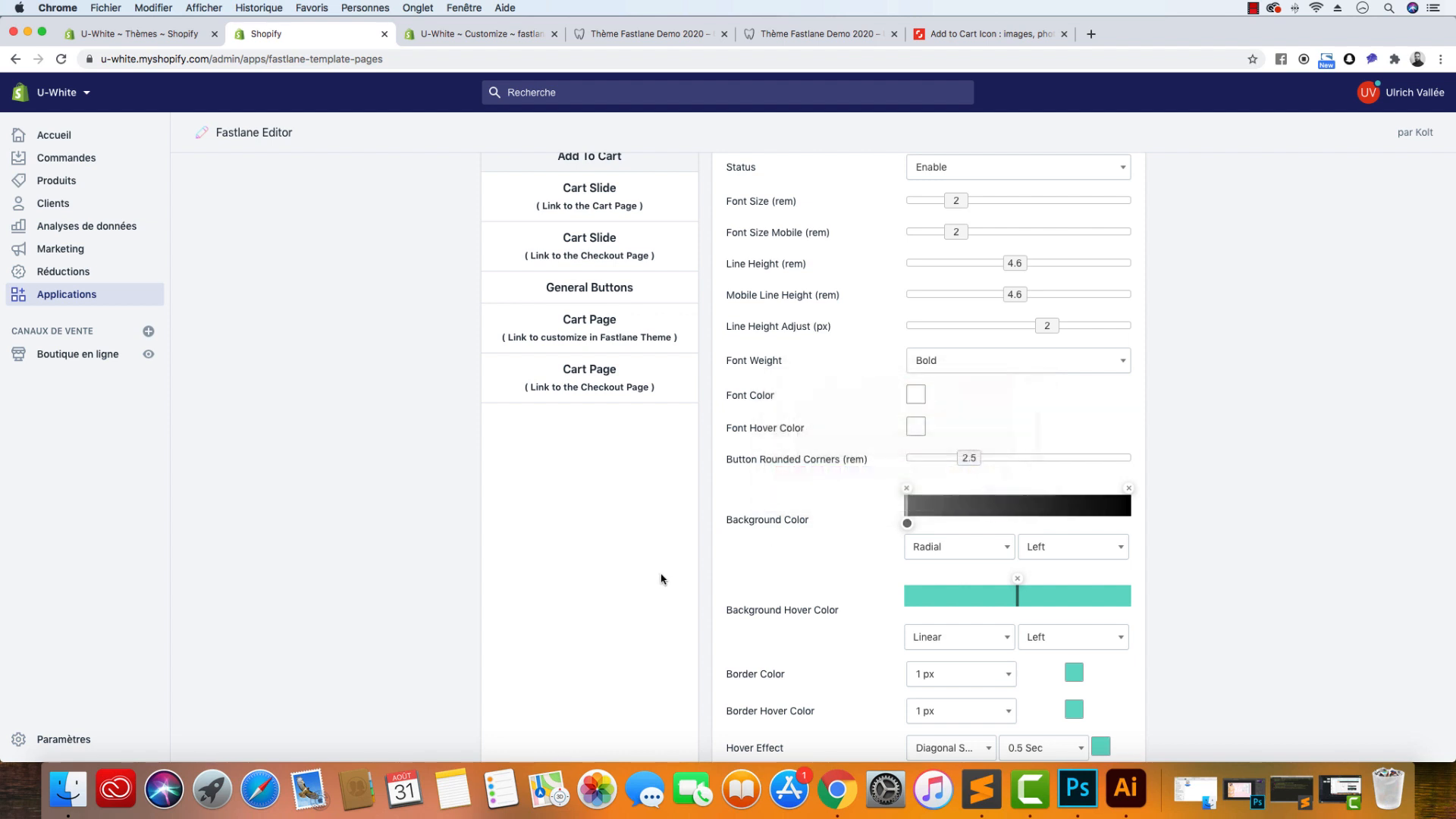
pyautogui.scroll(-10, 660, 578)
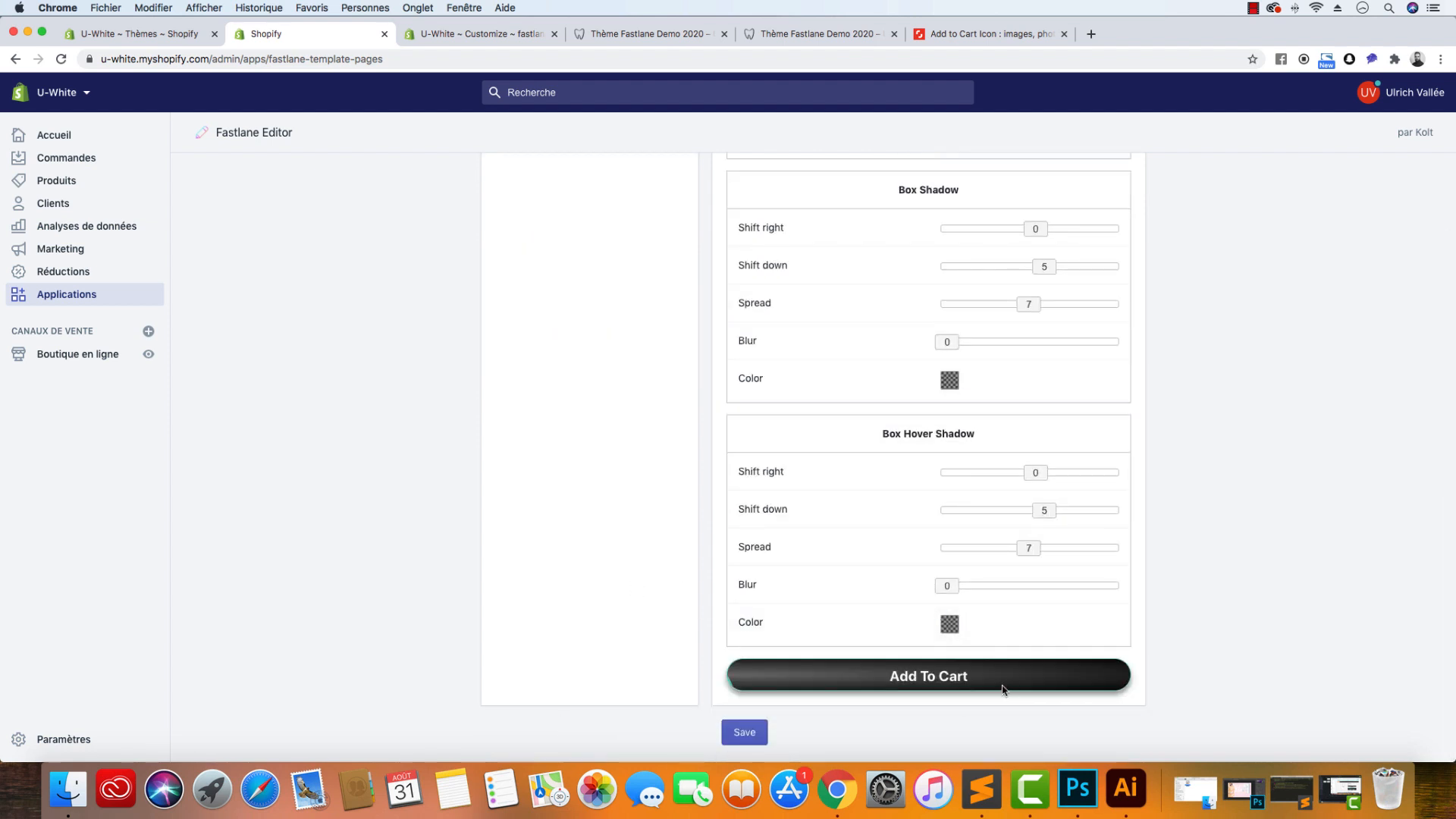
pyautogui.scroll(-1, 563, 599)
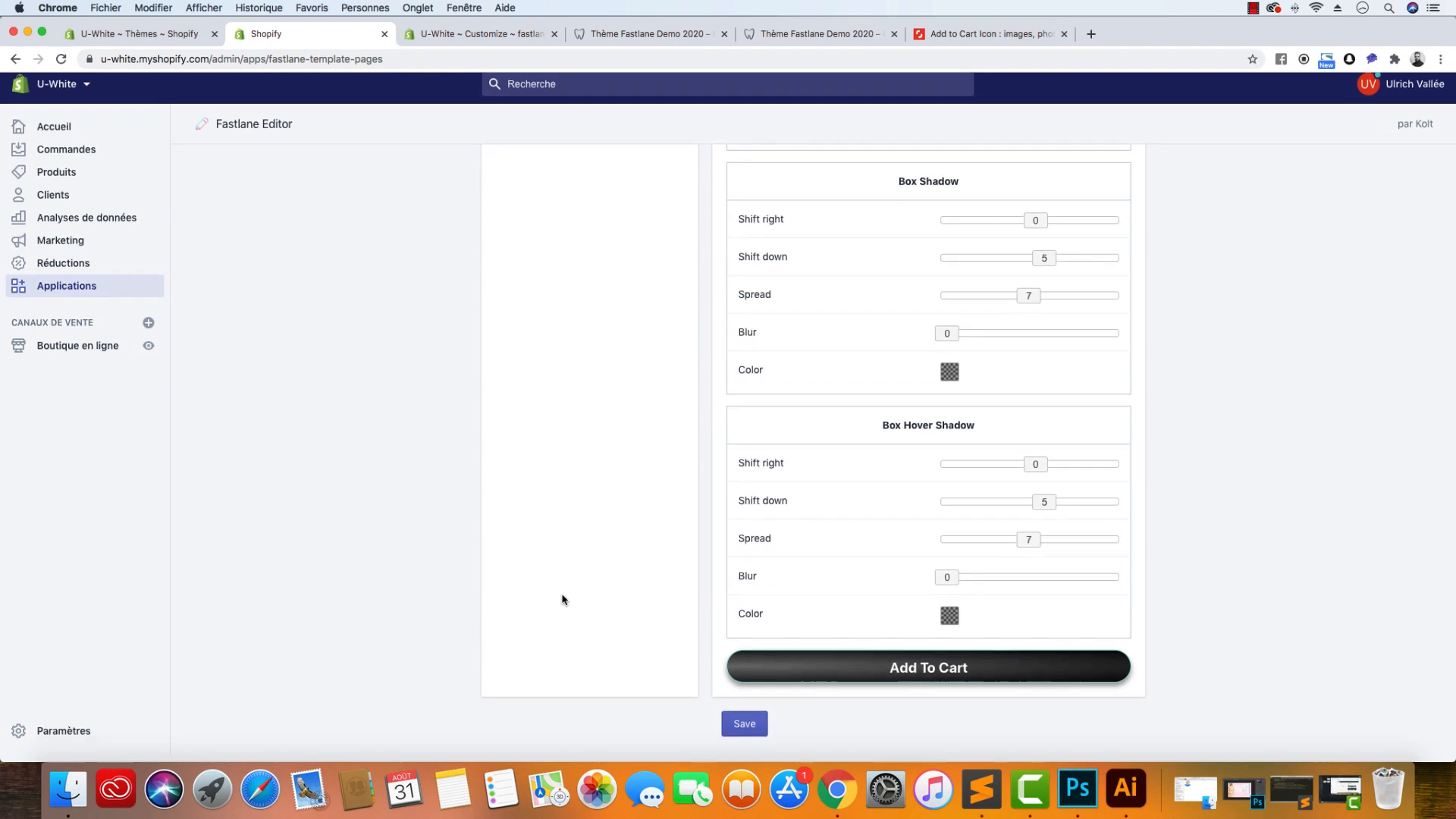
# Step: Set the Background Color gradient position to Center and check the Add To Cart button preview
pyautogui.scroll(10, 668, 485)
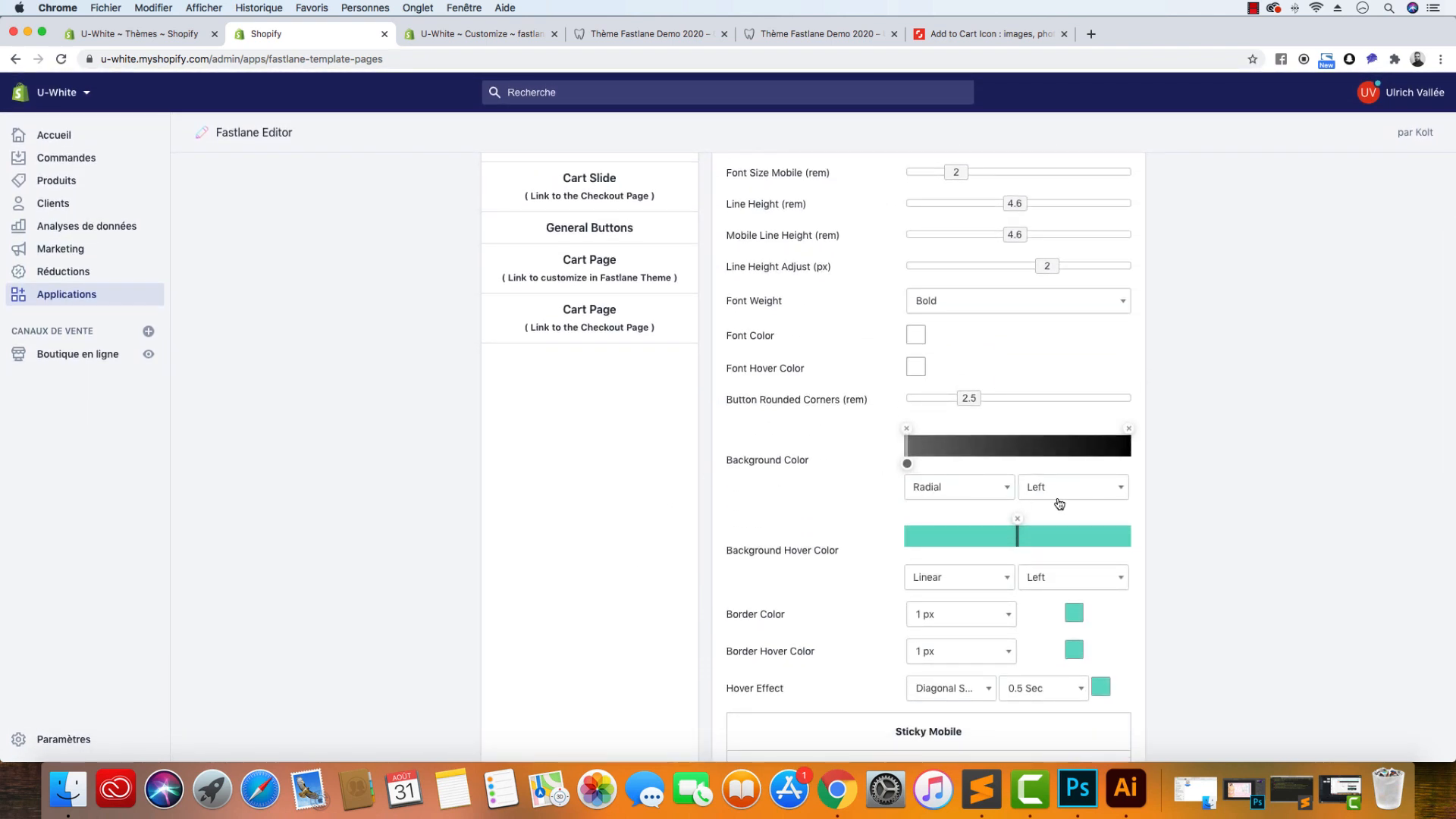
pyautogui.click(1059, 504)
pyautogui.click(1071, 602)
pyautogui.scroll(-8, 1281, 543)
pyautogui.scroll(4, 1282, 551)
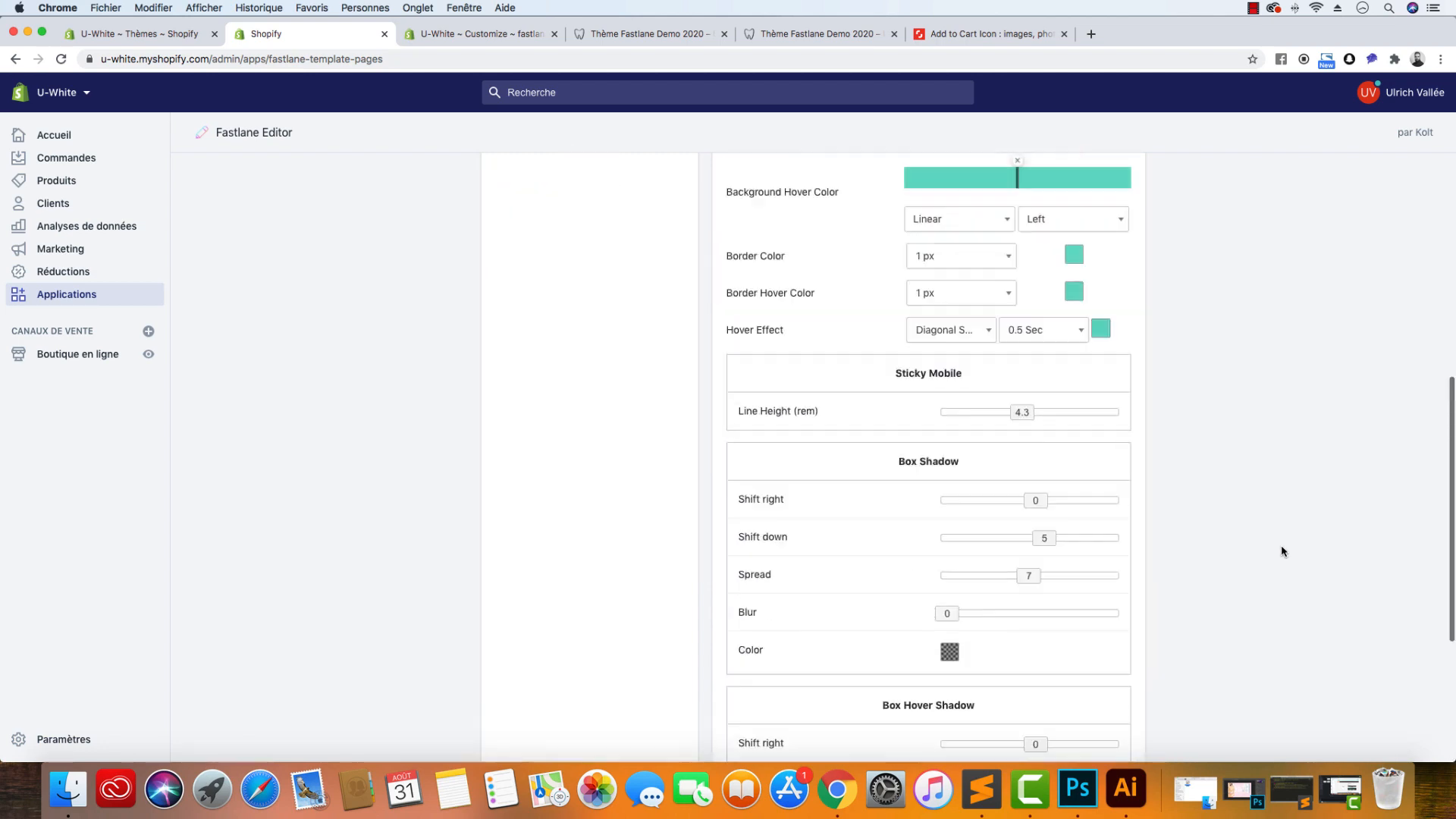
pyautogui.scroll(5, 1282, 551)
pyautogui.scroll(-7, 1281, 551)
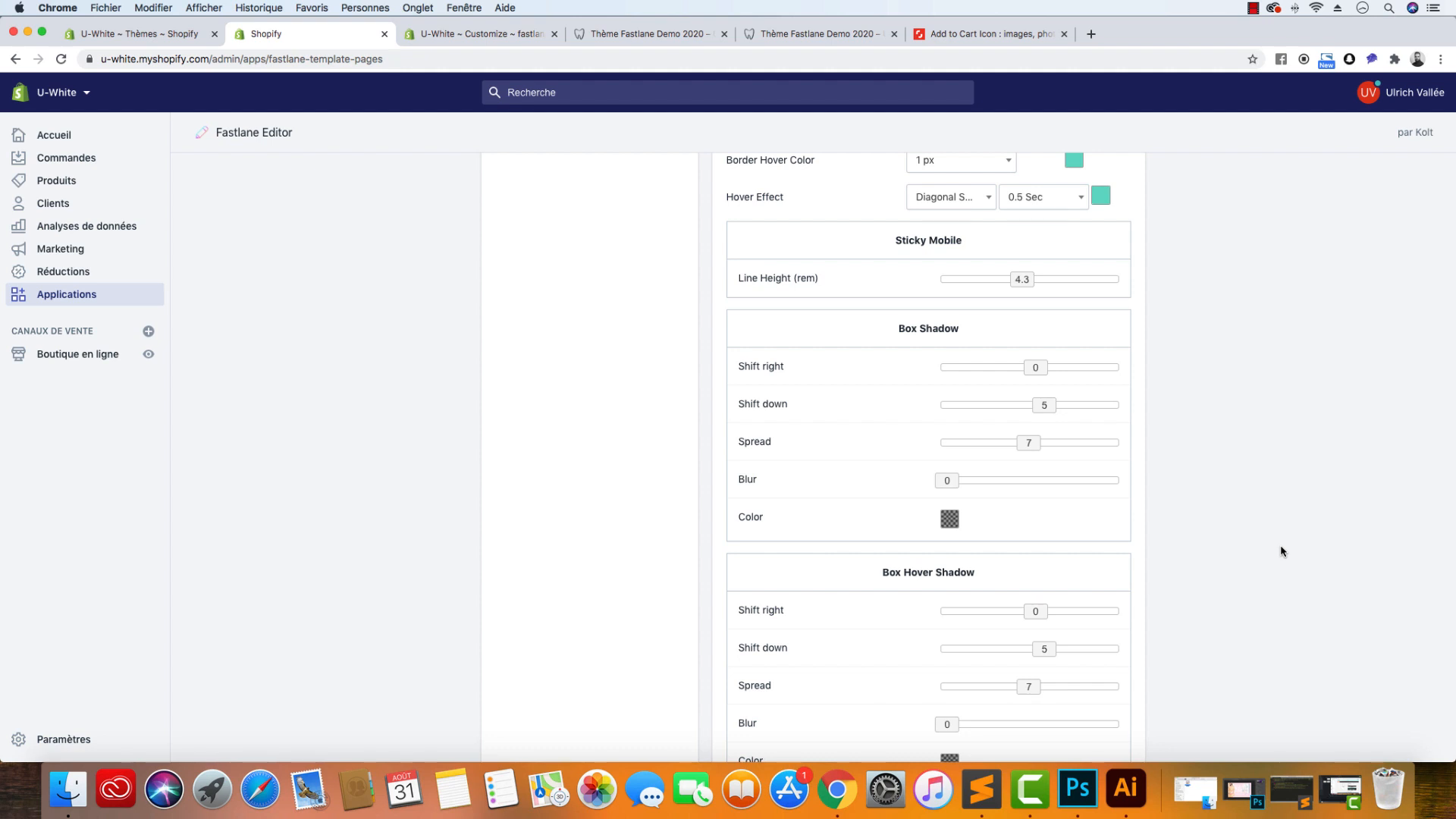
pyautogui.scroll(-2, 1282, 551)
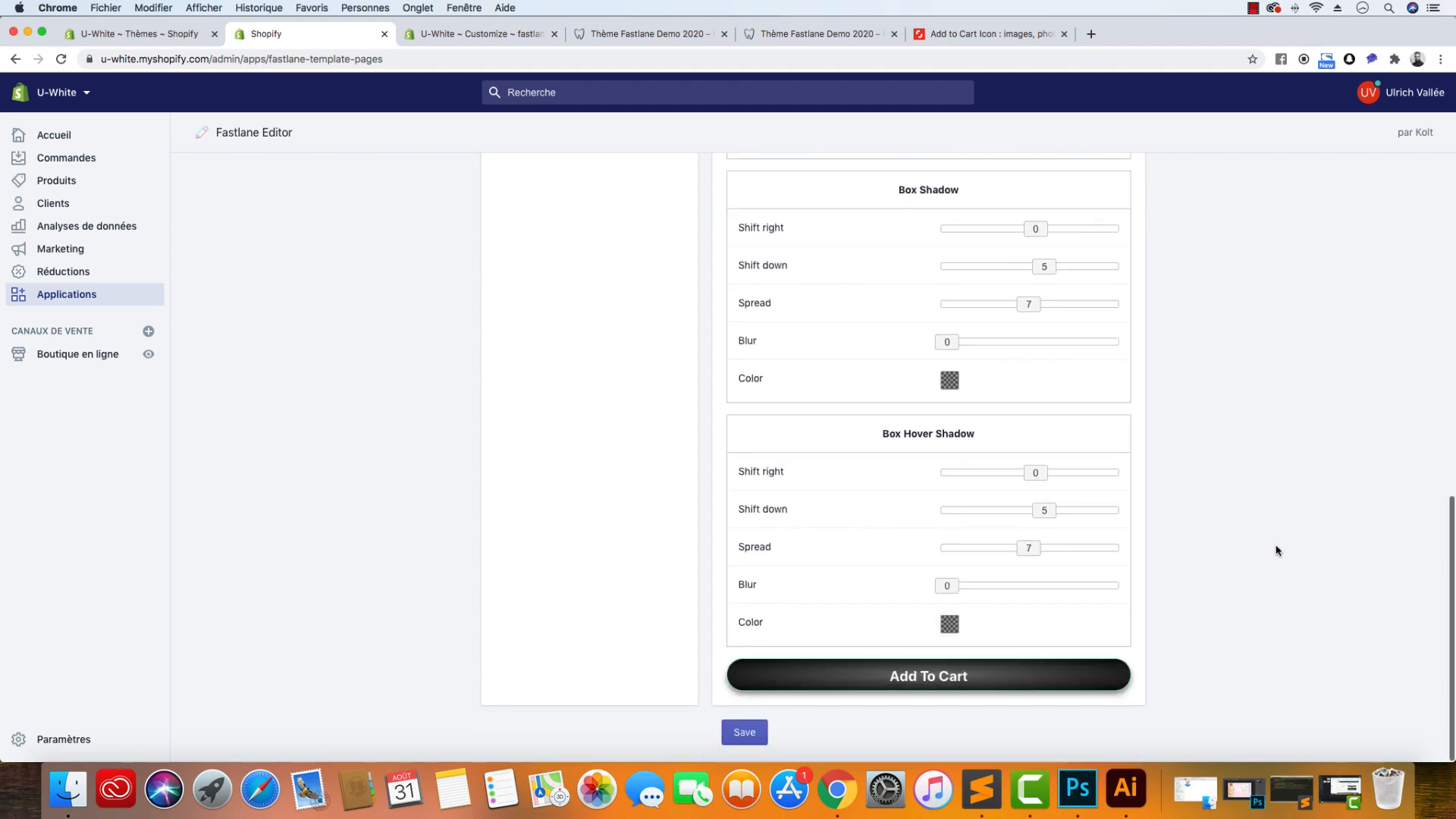
# Step: Reset the Hover Effect to Select Effect, then compare the button preview with the add-to-cart button on the live uwhite.fr store
pyautogui.scroll(6, 1274, 549)
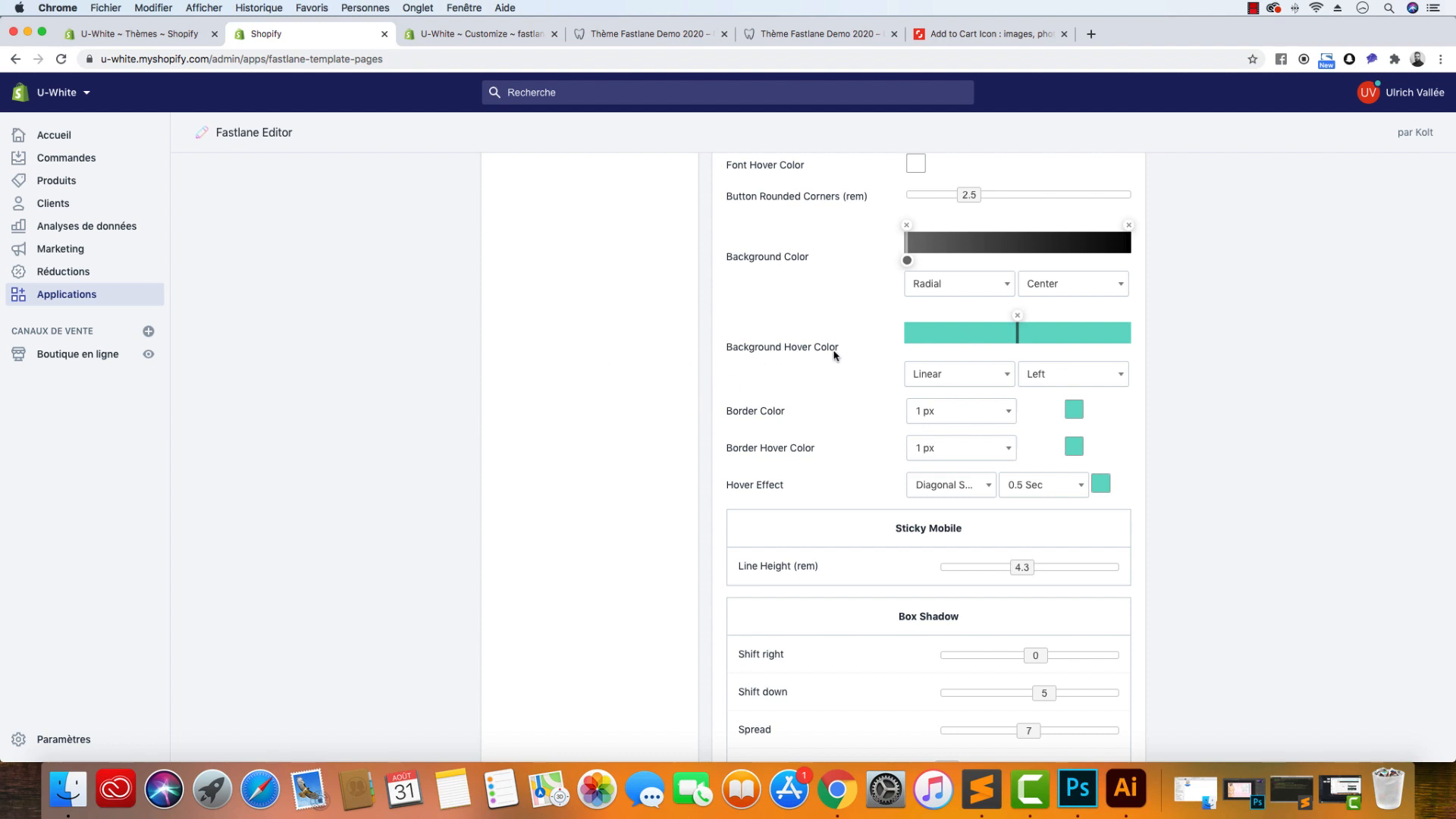
pyautogui.scroll(-5, 660, 455)
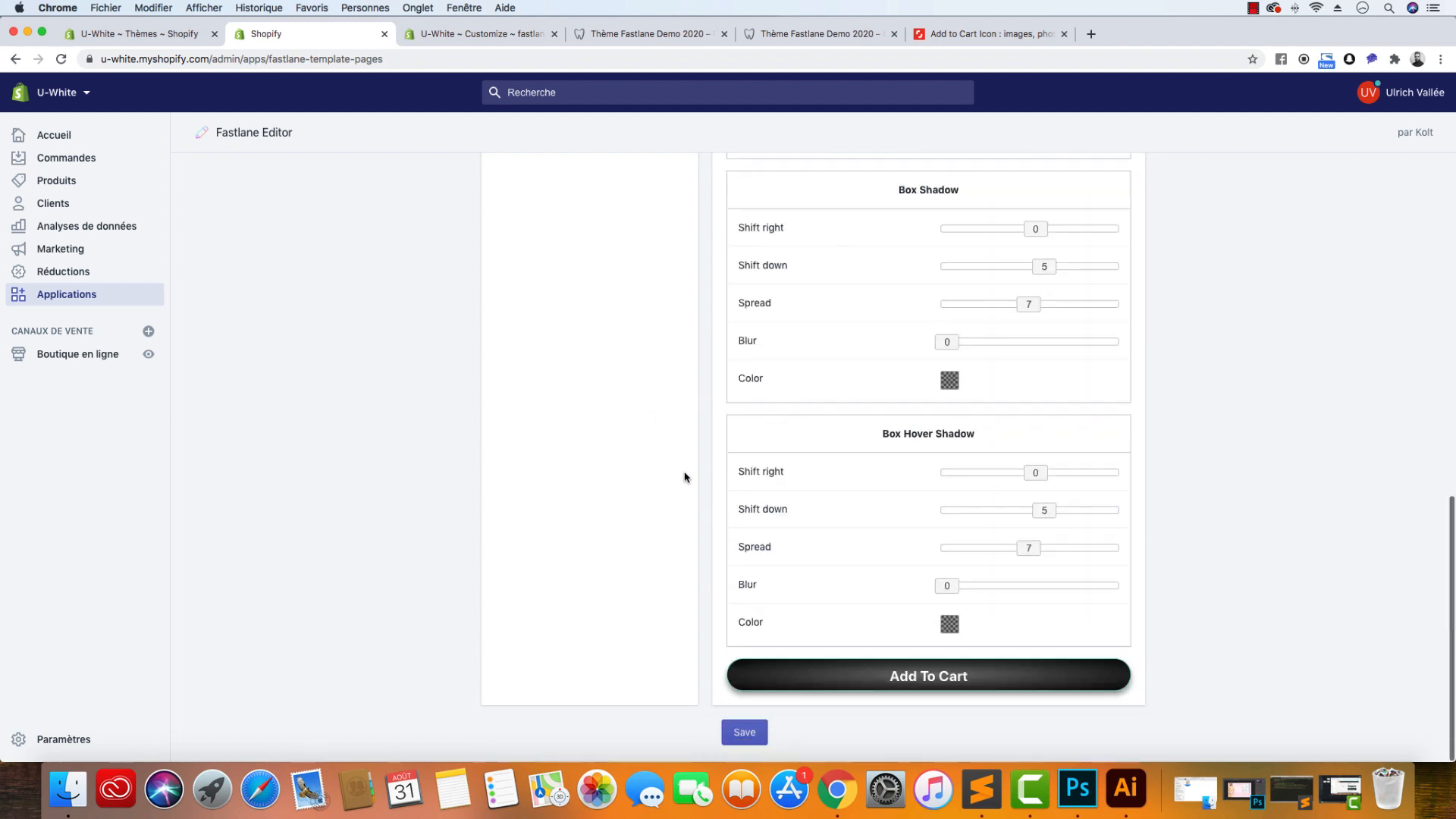
pyautogui.scroll(1, 524, 573)
pyautogui.scroll(6, 524, 573)
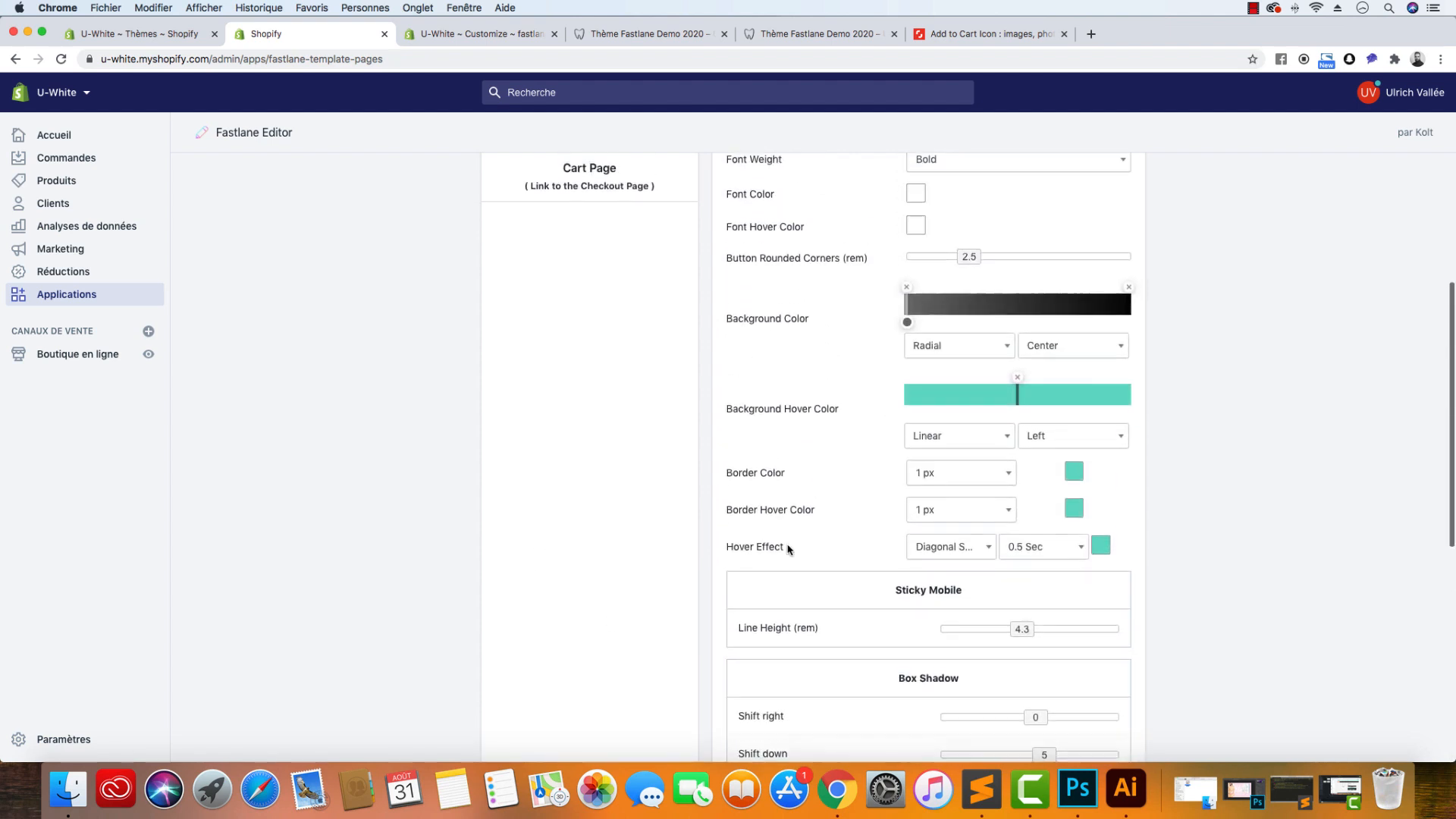
pyautogui.click(944, 601)
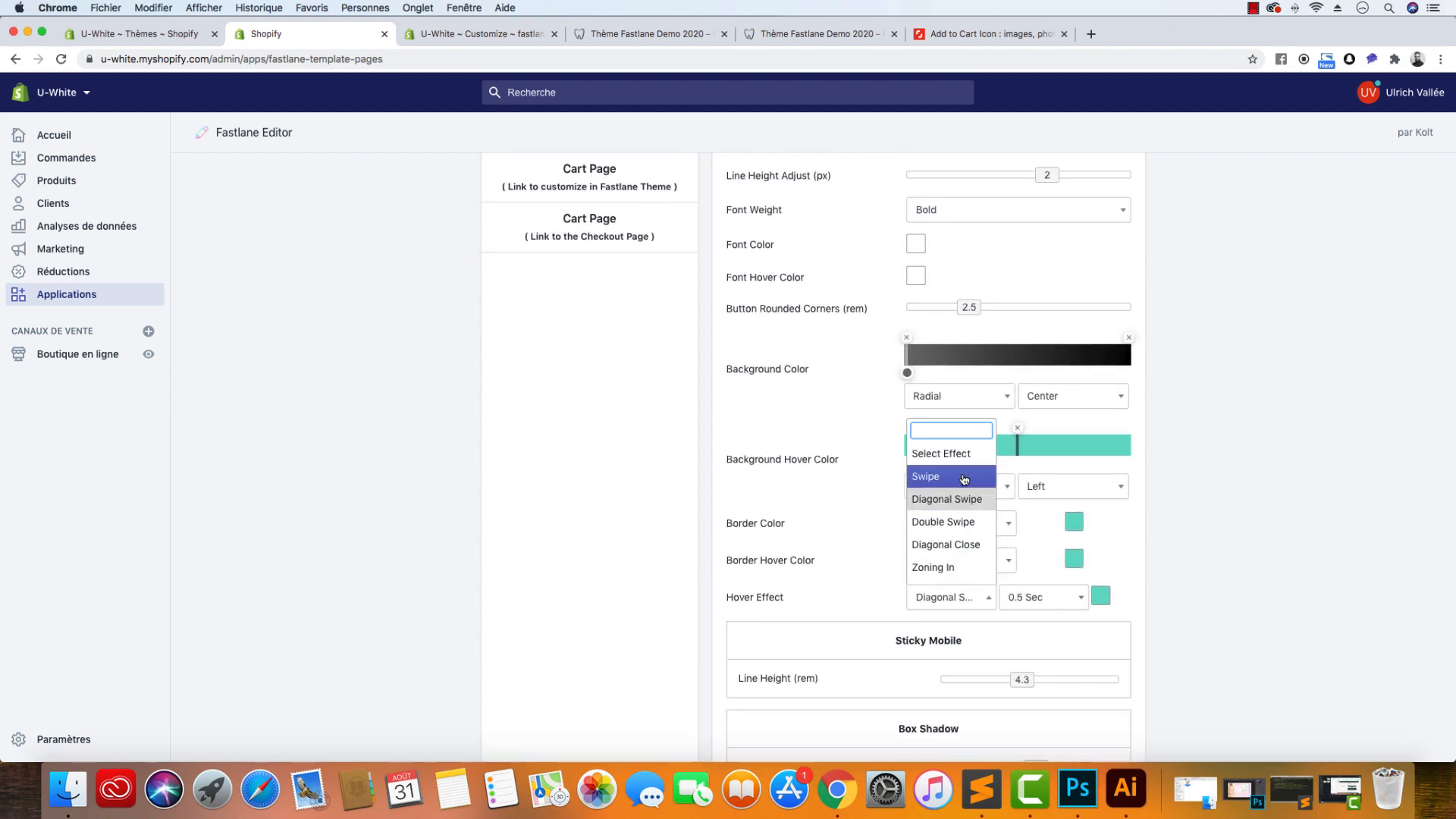
pyautogui.click(962, 459)
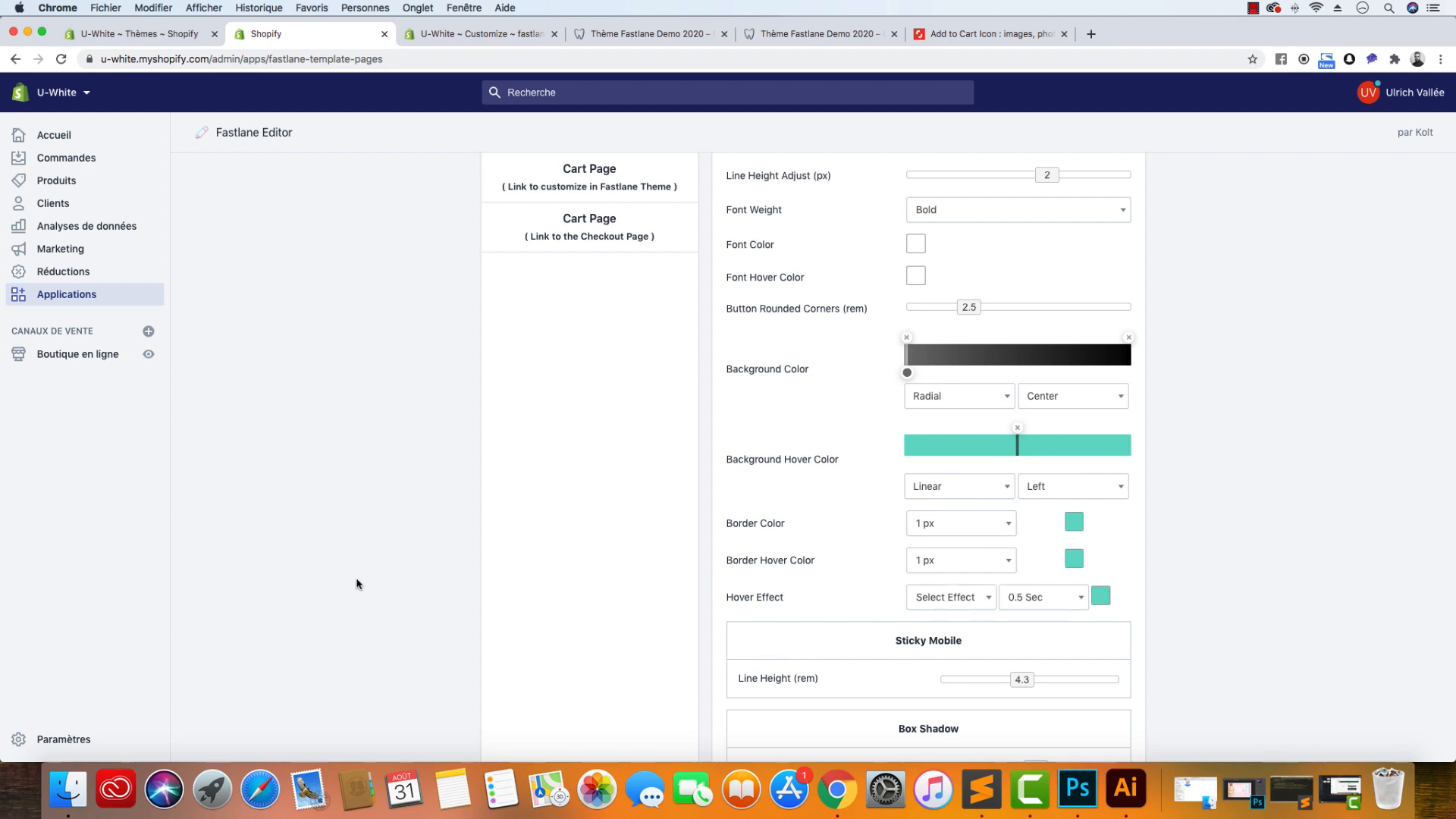
pyautogui.scroll(-7, 559, 599)
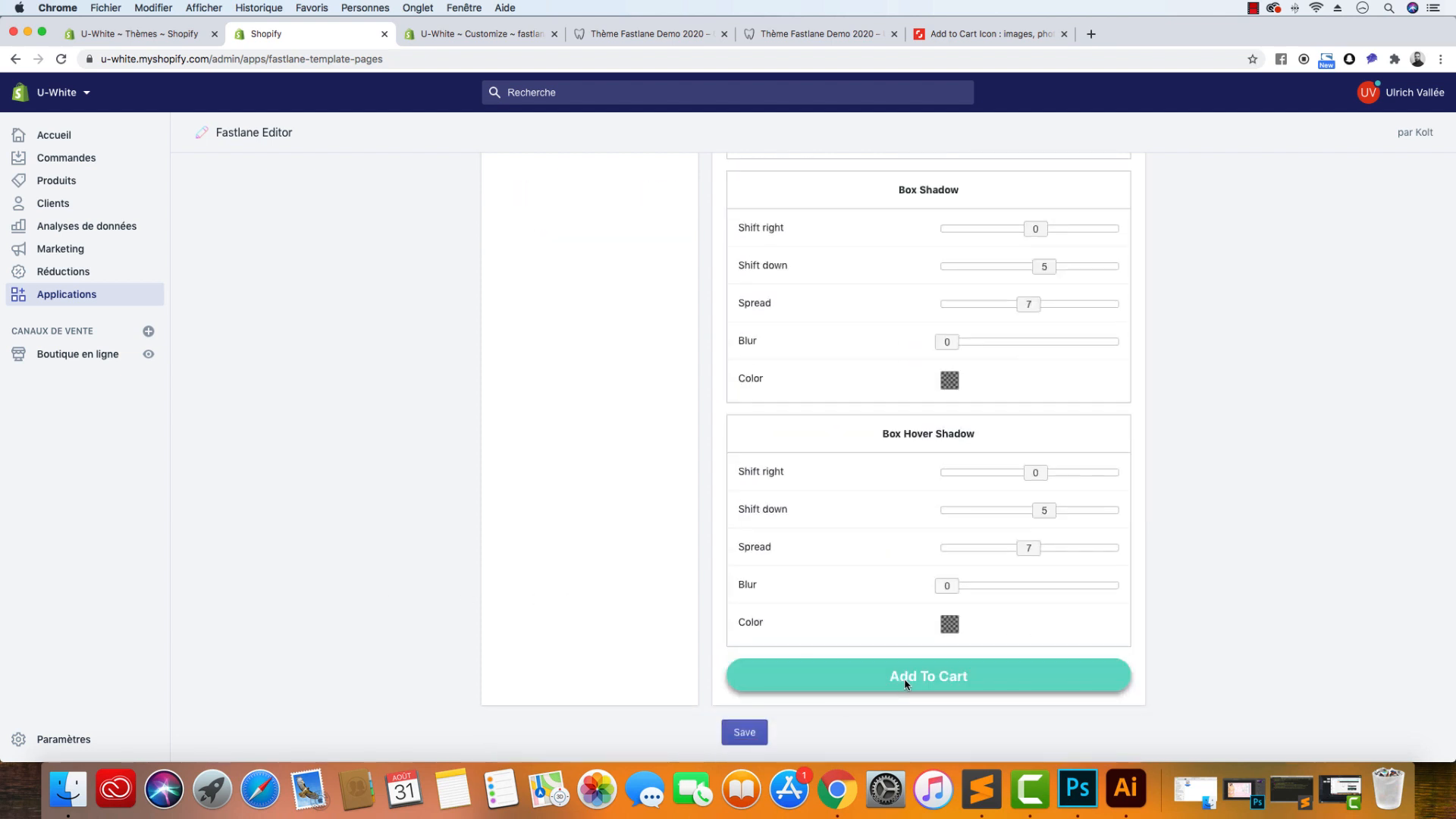
pyautogui.click(567, 34)
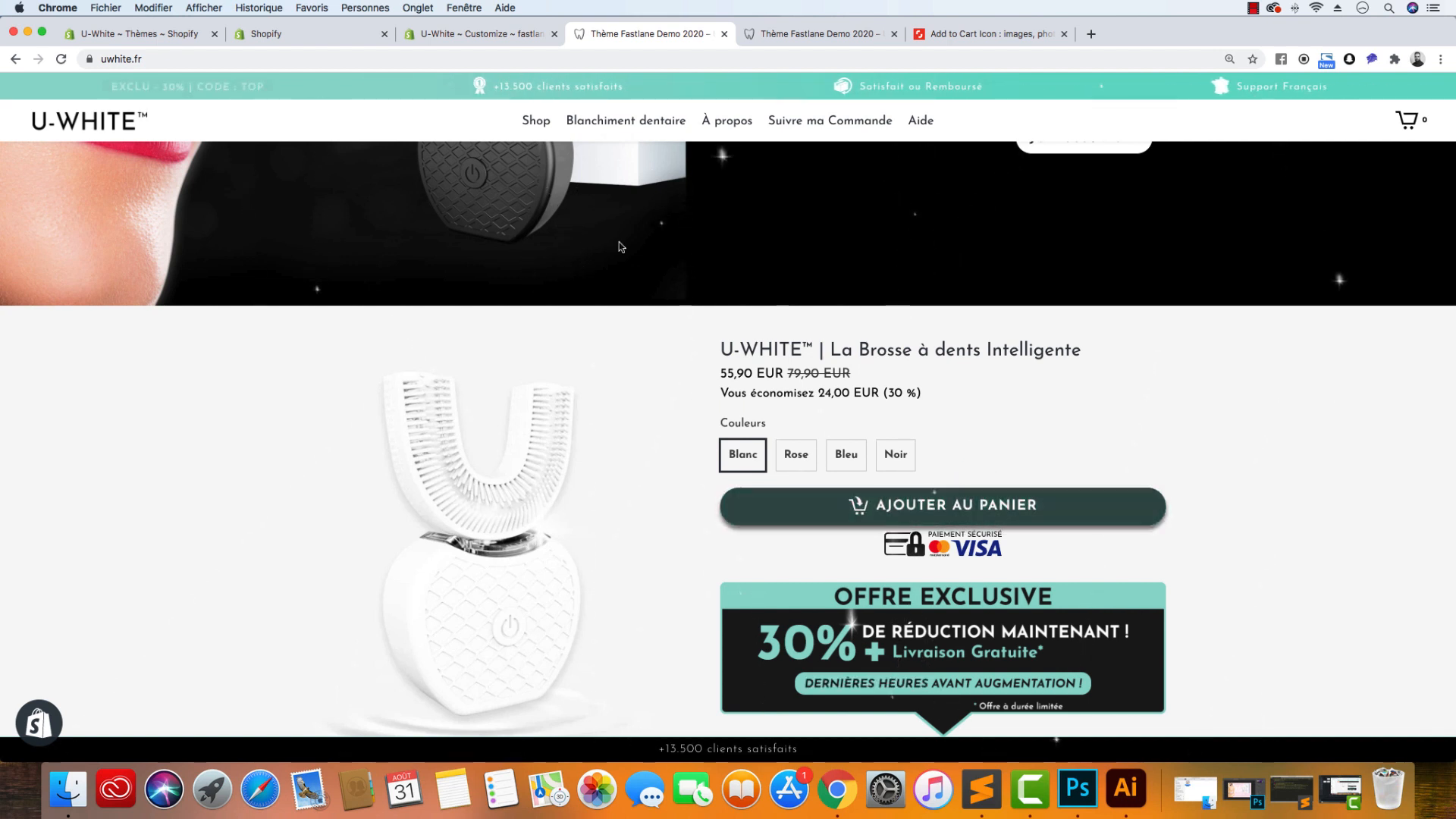
# Step: Switch back to the Fastlane Editor and examine the Add To Cart button preview
pyautogui.click(312, 34)
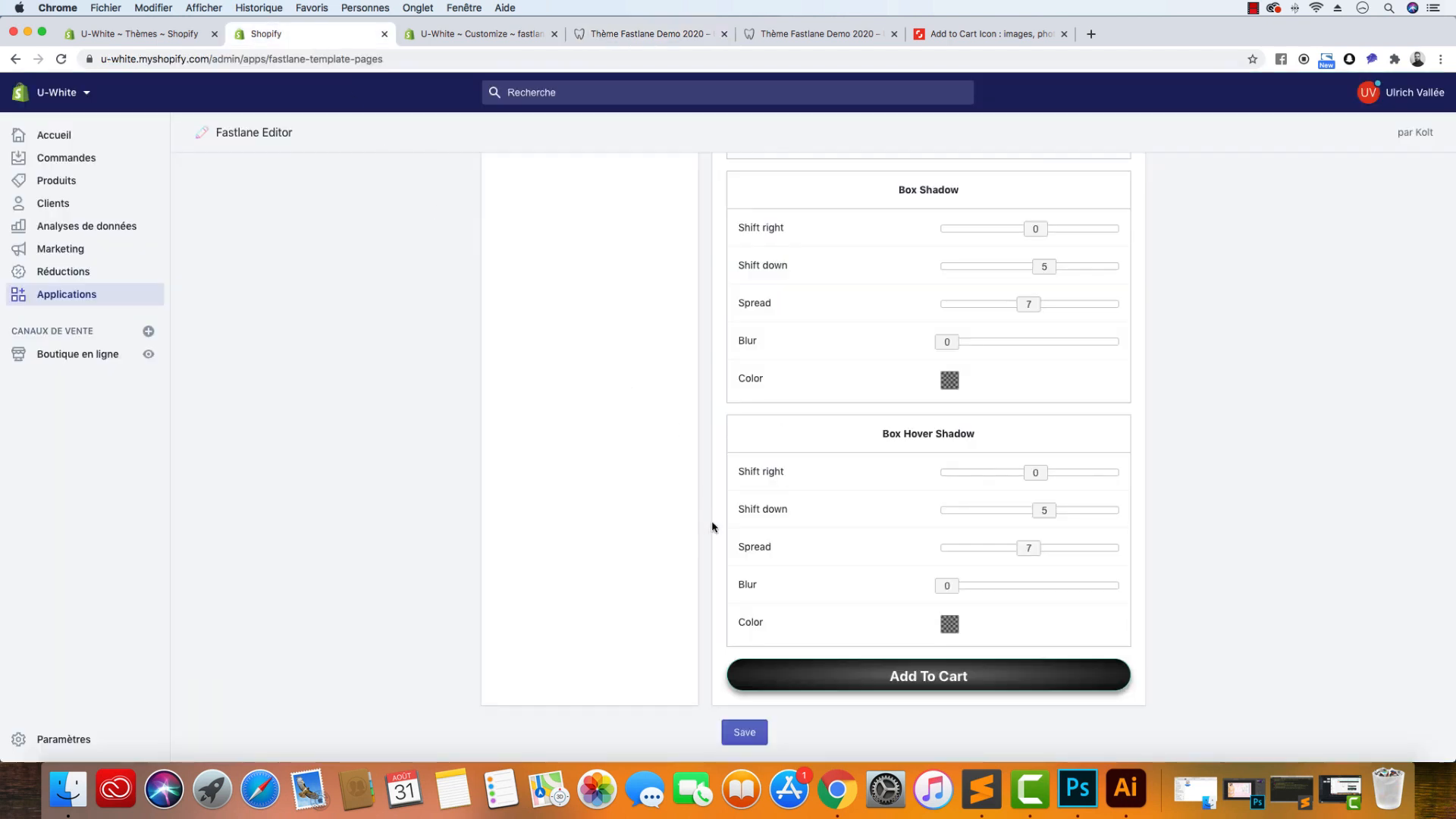
pyautogui.scroll(5, 713, 526)
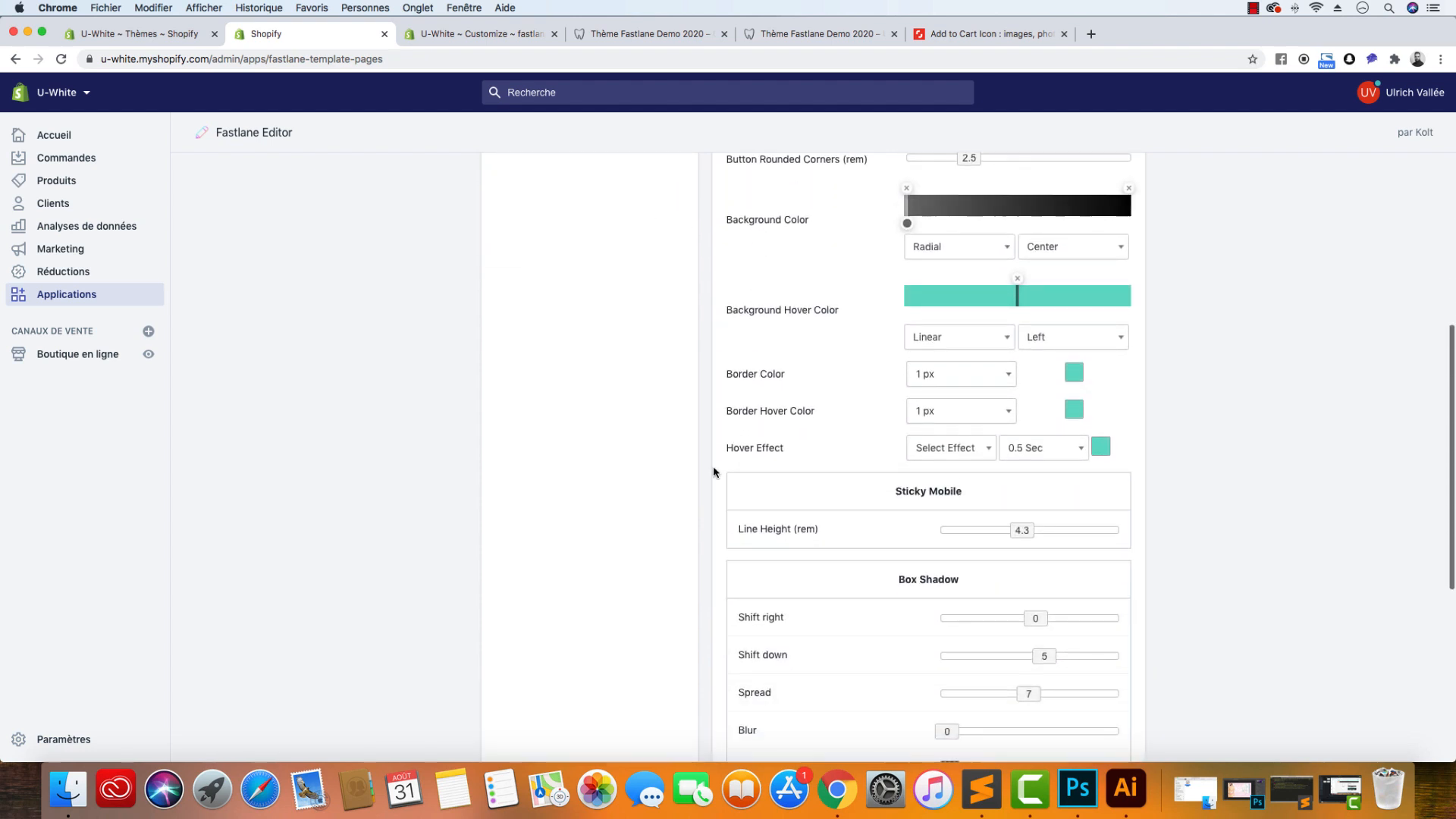
pyautogui.scroll(-5, 562, 584)
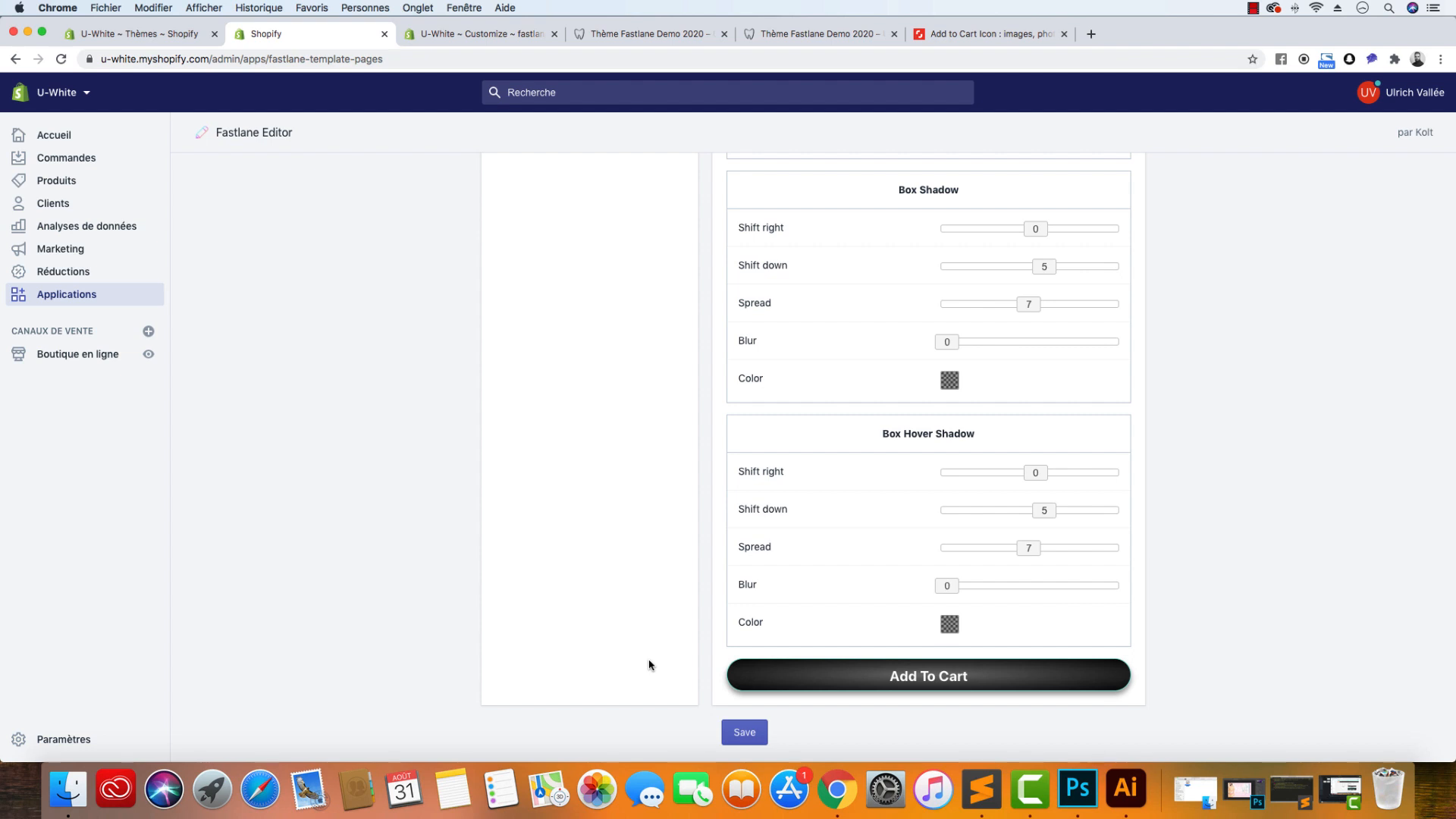
pyautogui.scroll(5, 652, 659)
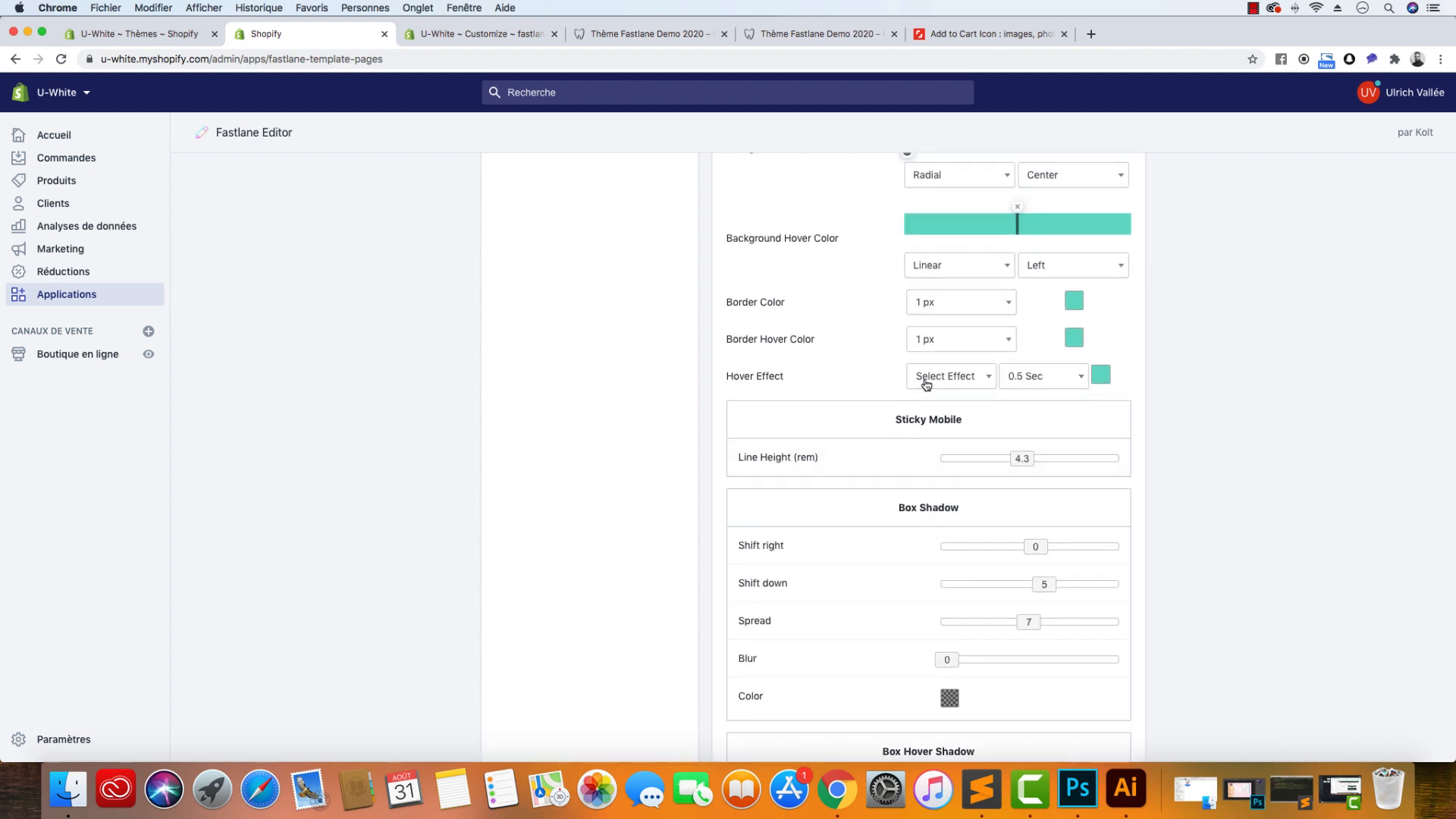
# Step: Set the Hover Effect to Swipe and test it on the Add To Cart button preview
pyautogui.click(926, 385)
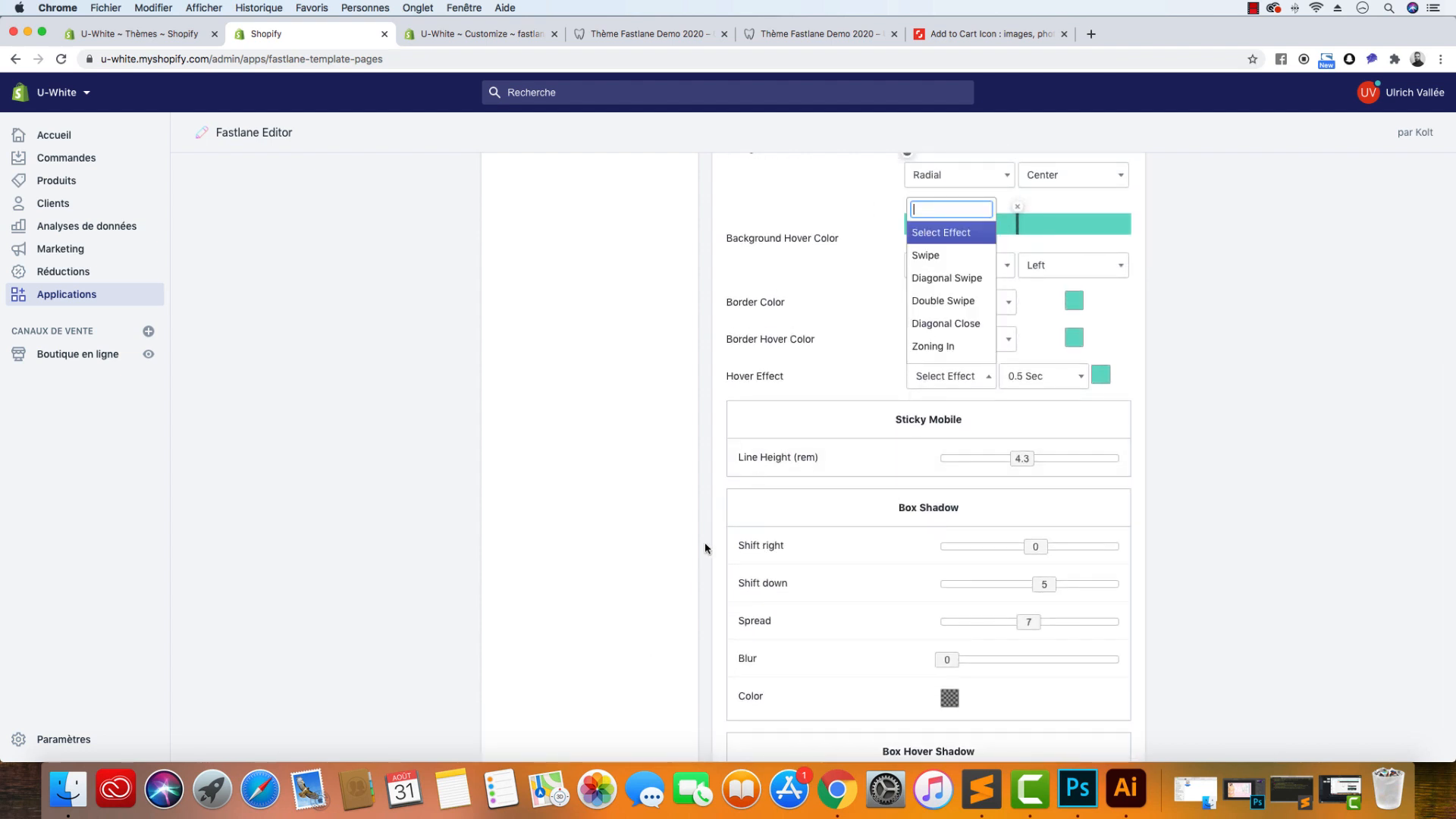
pyautogui.click(958, 270)
pyautogui.scroll(-5, 607, 599)
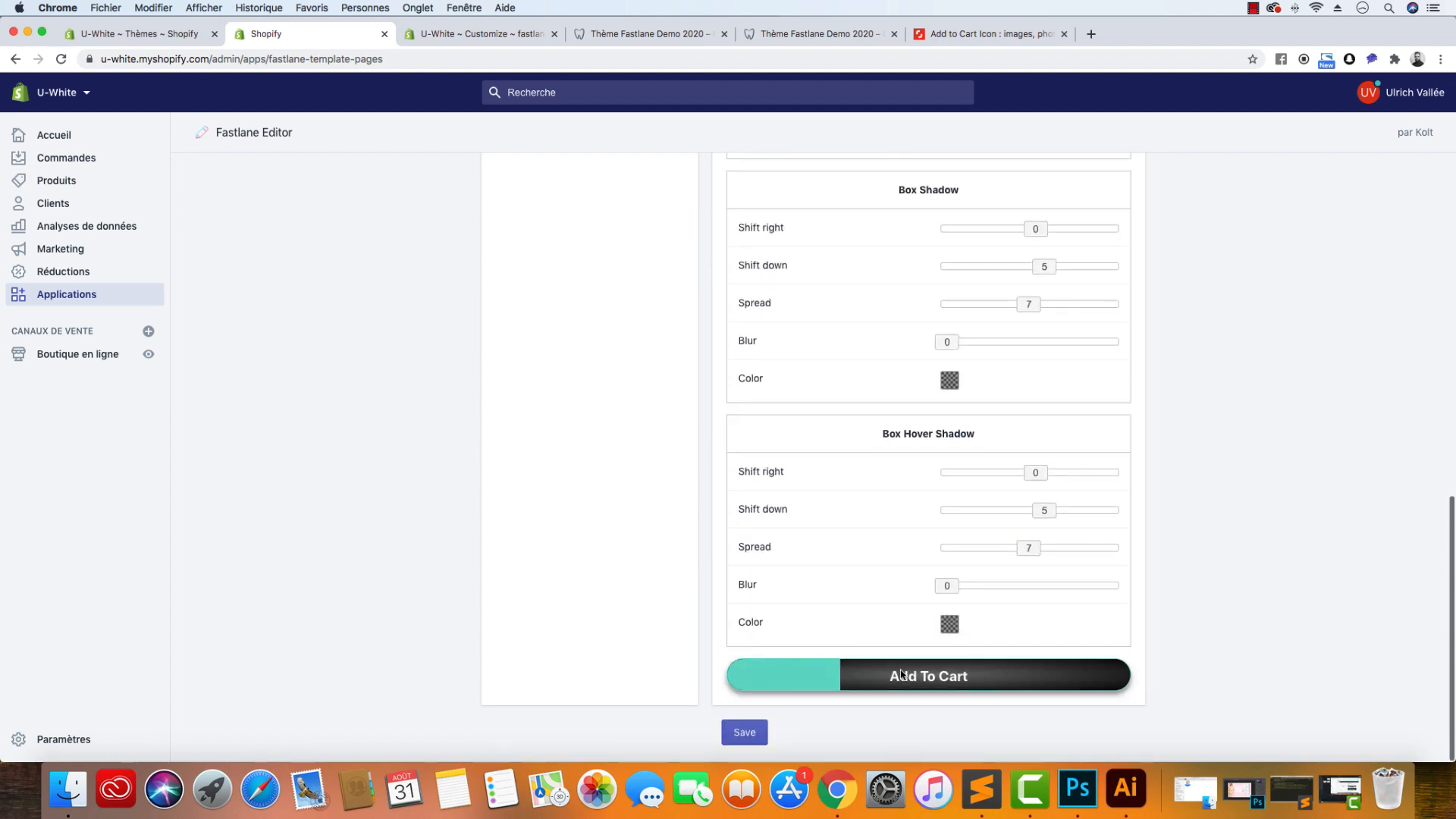
# Step: Change the Hover Effect to Diagonal Swipe and test it on the Add To Cart button preview
pyautogui.scroll(5, 920, 617)
pyautogui.click(960, 475)
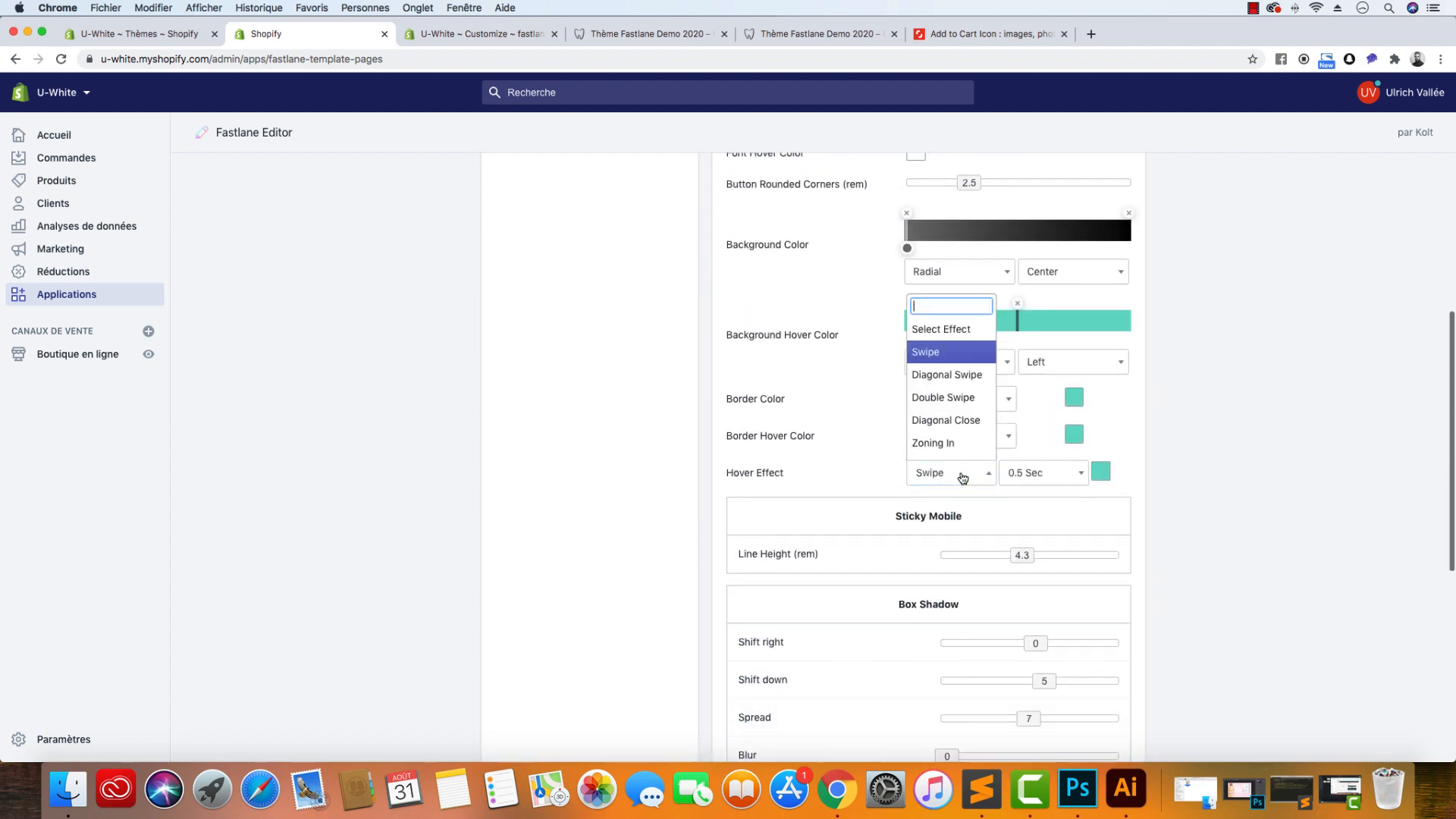
pyautogui.click(966, 380)
pyautogui.scroll(-5, 618, 592)
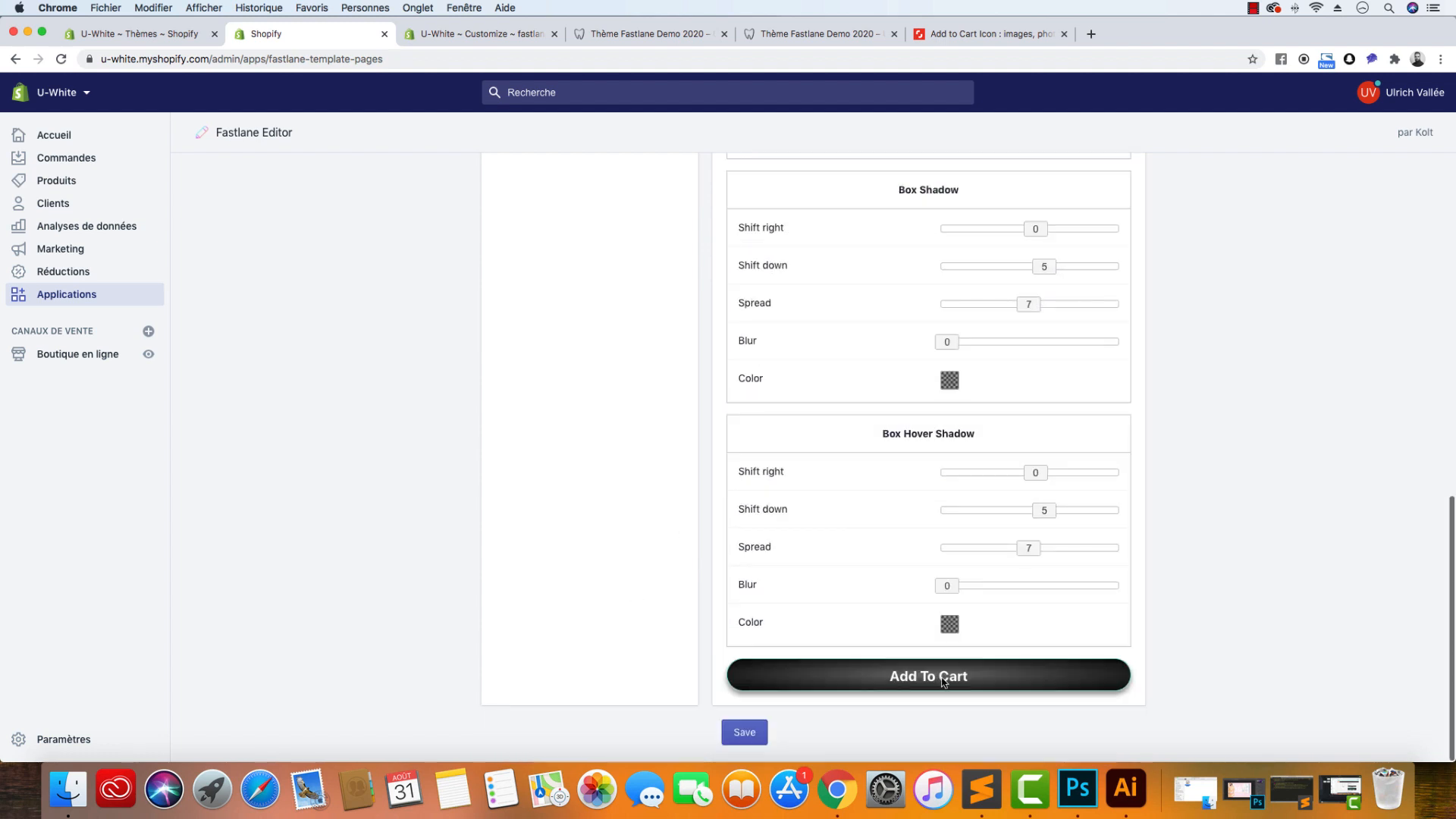
# Step: Change the Hover Effect to Double Swipe and test it on the Add To Cart button preview
pyautogui.scroll(4, 971, 447)
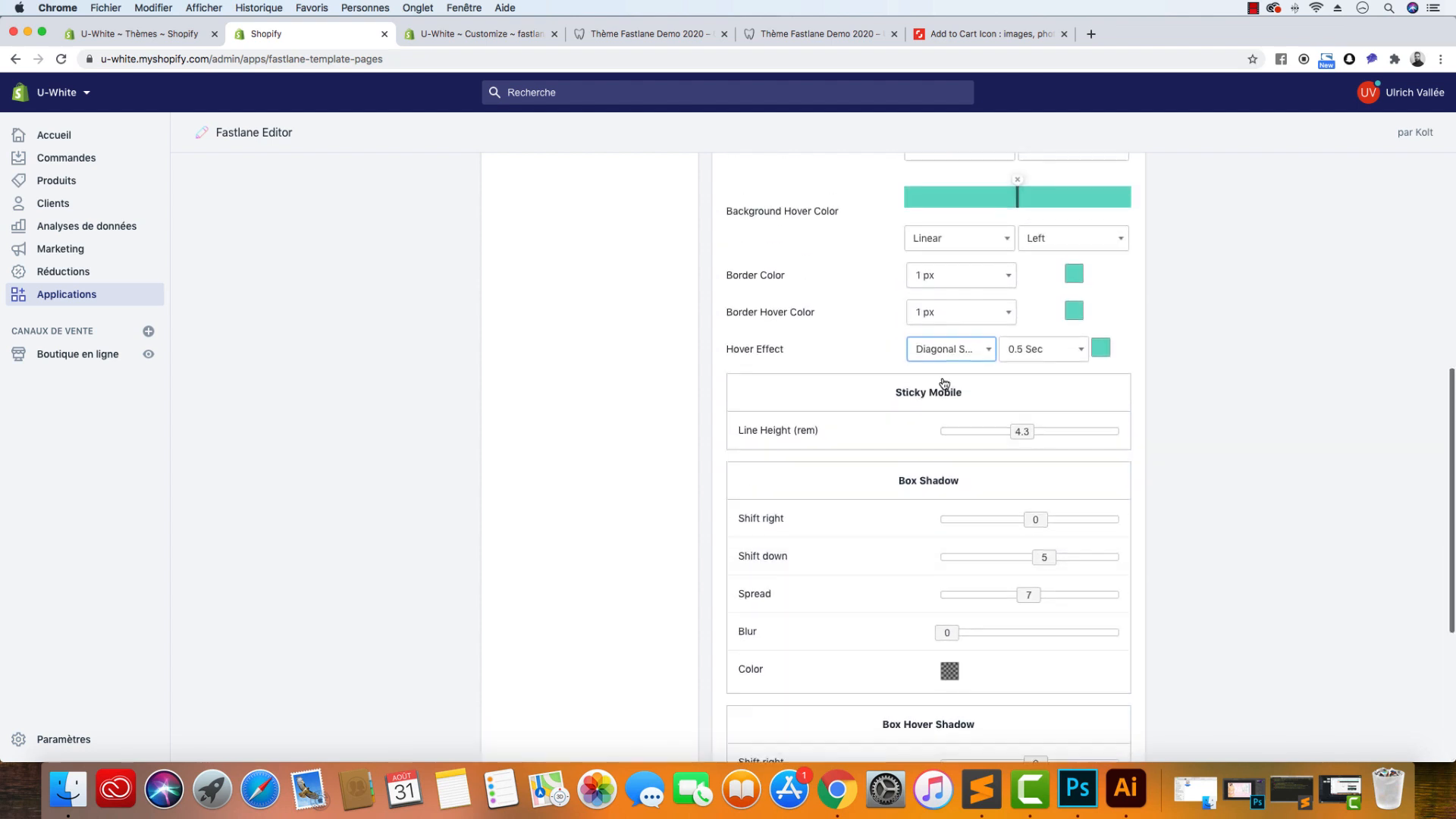
pyautogui.click(949, 369)
pyautogui.click(965, 295)
pyautogui.scroll(-4, 741, 546)
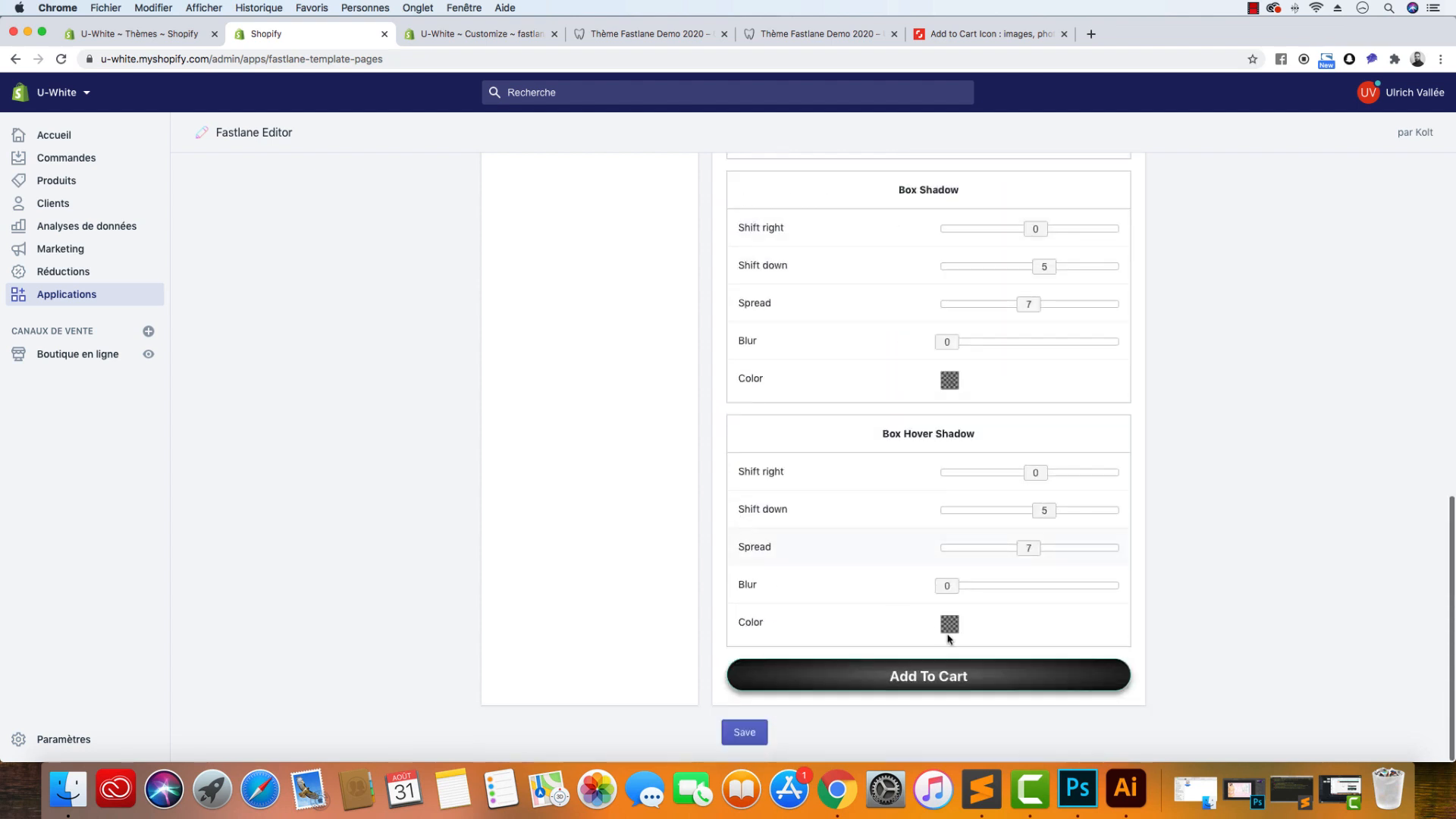
# Step: Change the Hover Effect to Diagonal Close and test it on the Add To Cart button preview
pyautogui.scroll(5, 954, 644)
pyautogui.click(951, 454)
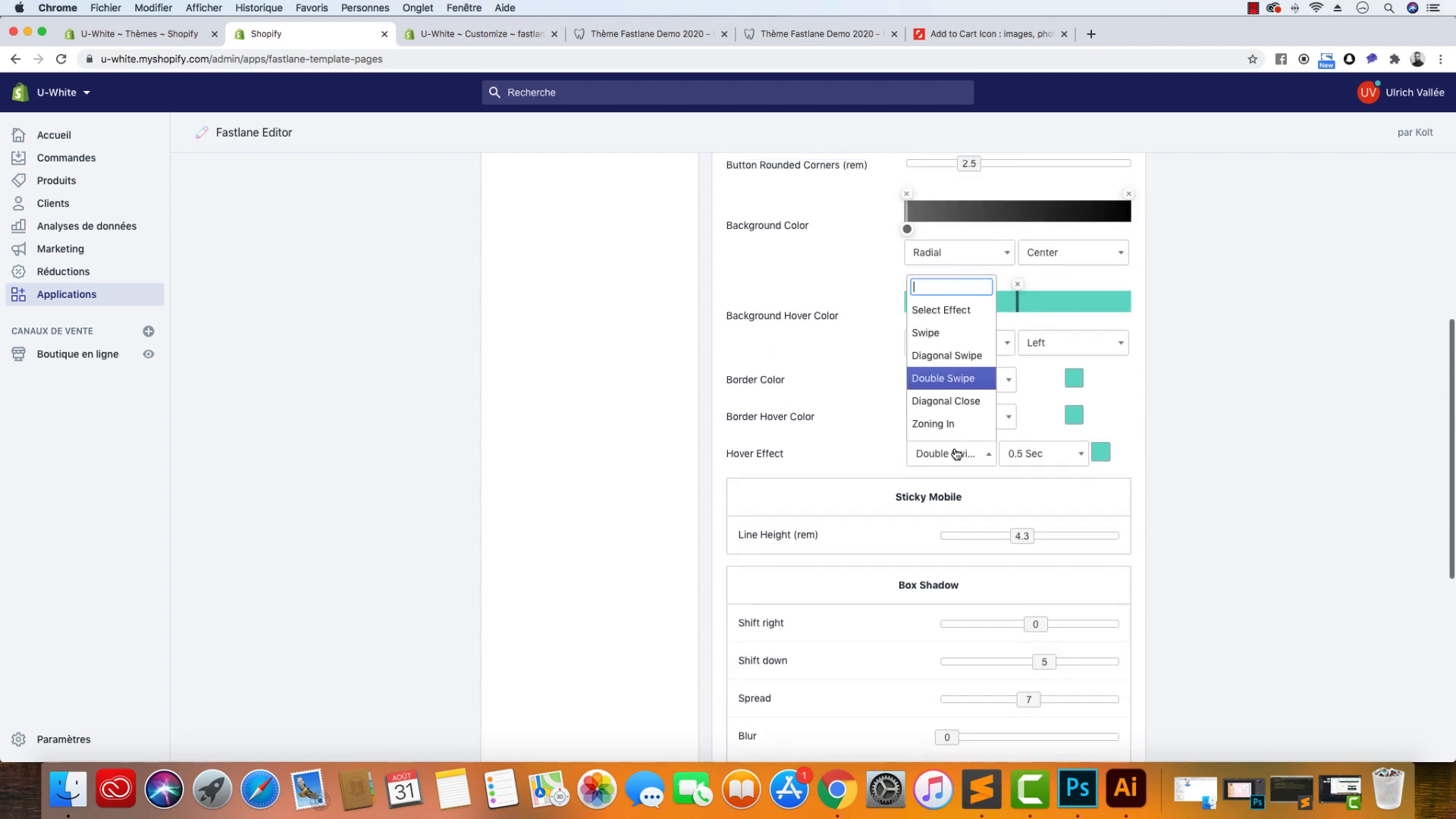
pyautogui.click(959, 406)
pyautogui.scroll(-5, 803, 569)
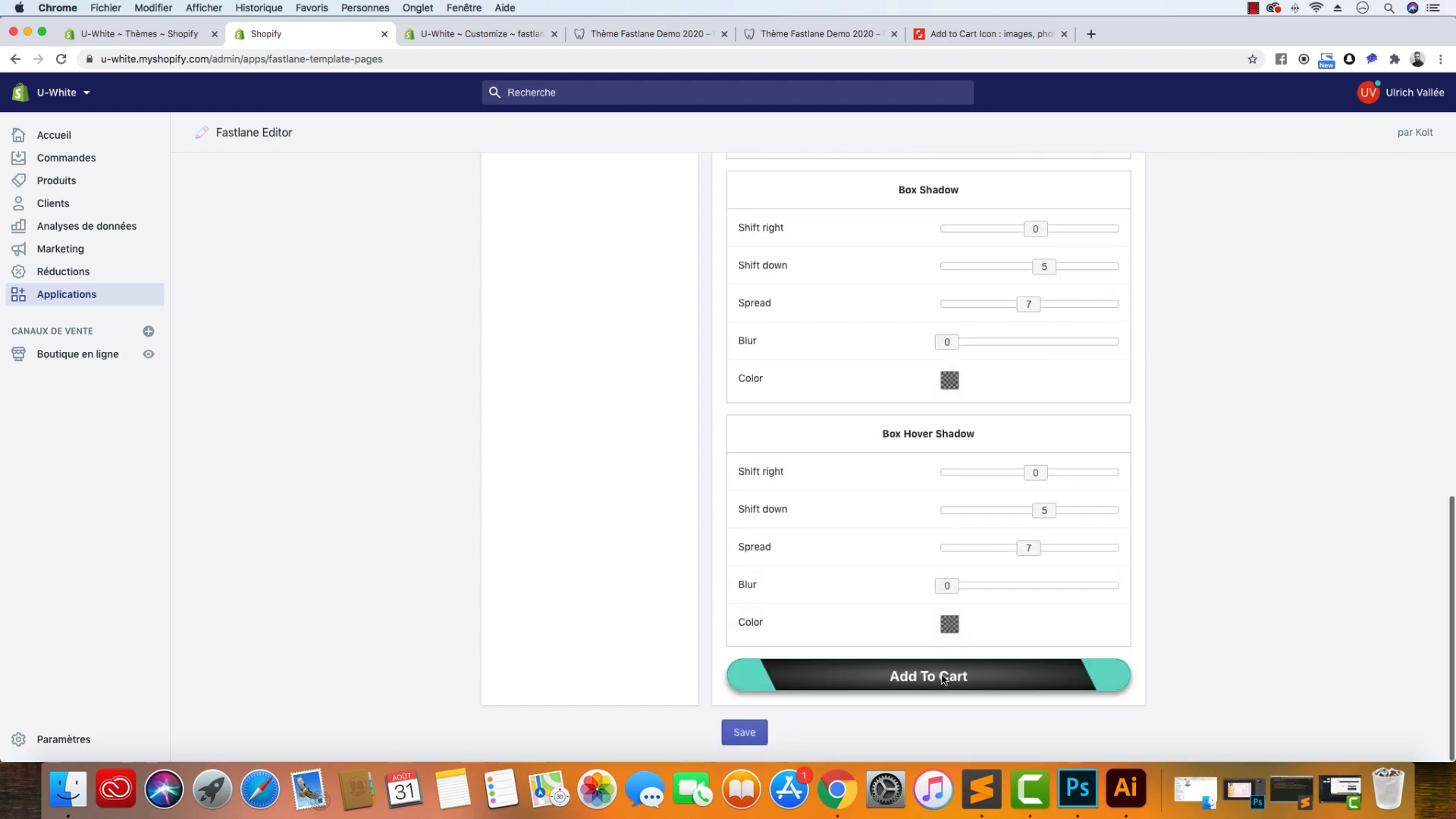
# Step: Change the Hover Effect to Zoning In and test it on the Add To Cart button preview
pyautogui.scroll(1, 939, 546)
pyautogui.scroll(3, 939, 546)
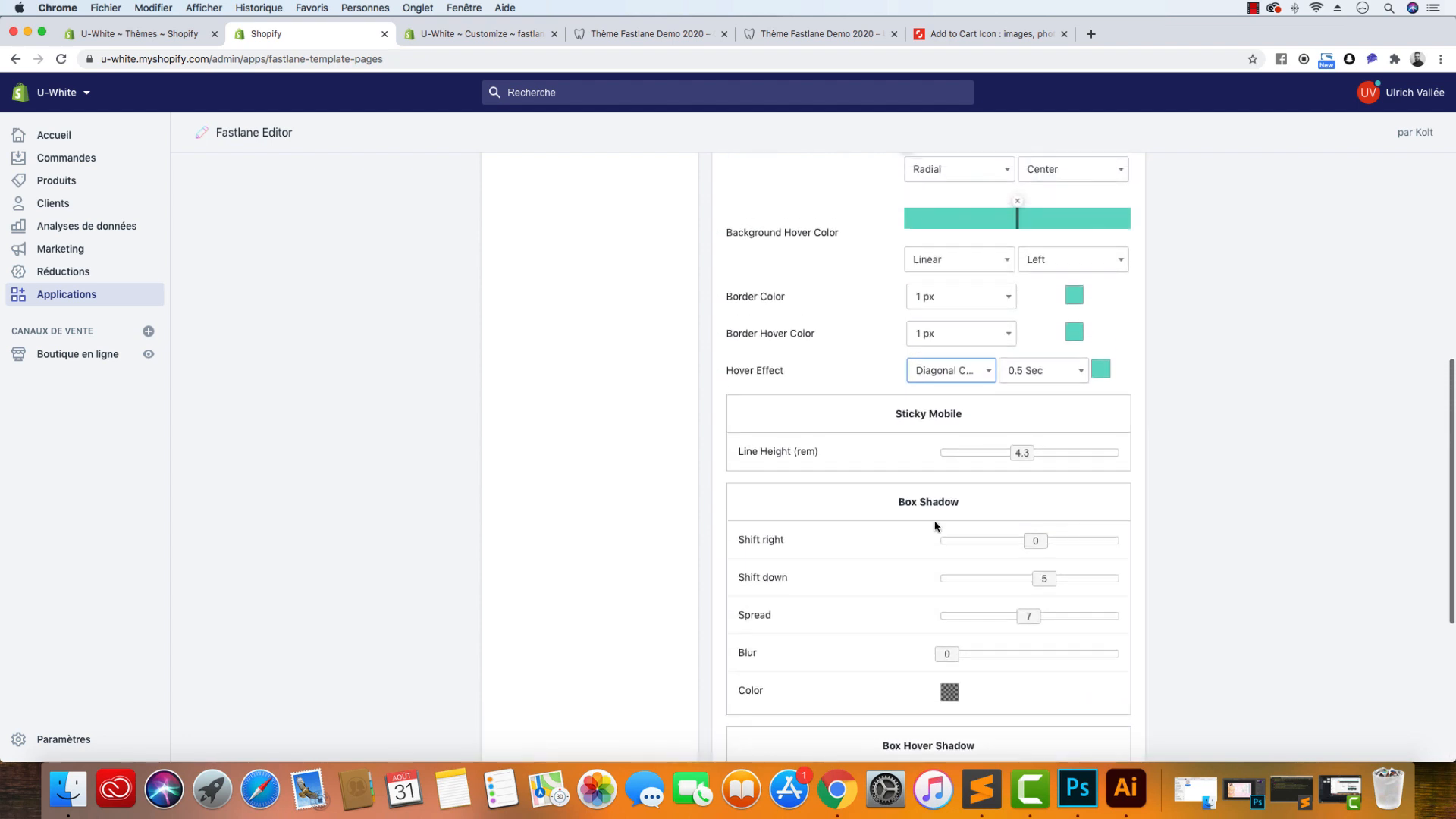
pyautogui.click(957, 383)
pyautogui.scroll(-3, 953, 288)
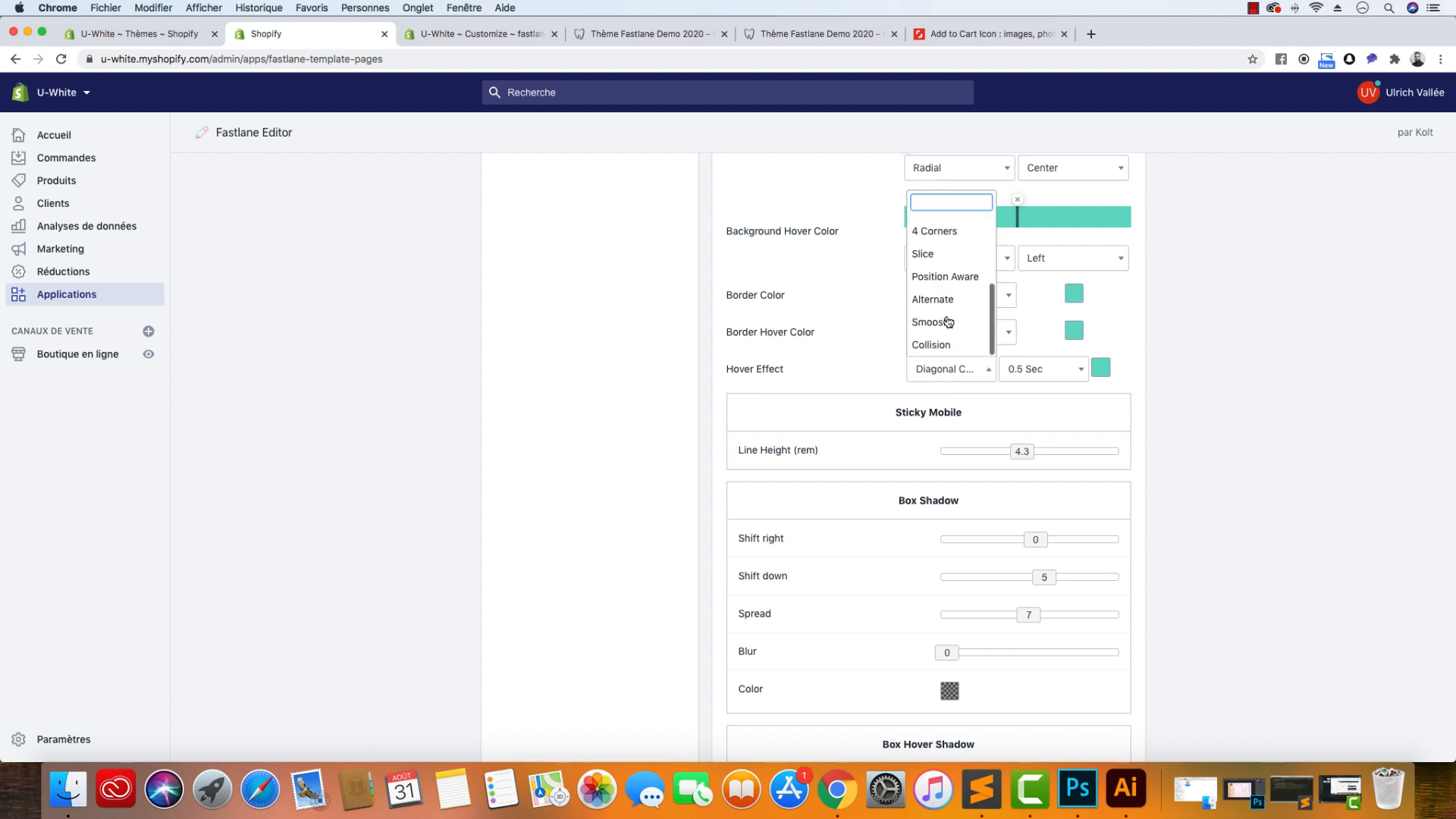
pyautogui.scroll(2, 954, 278)
pyautogui.click(955, 278)
pyautogui.scroll(-5, 604, 527)
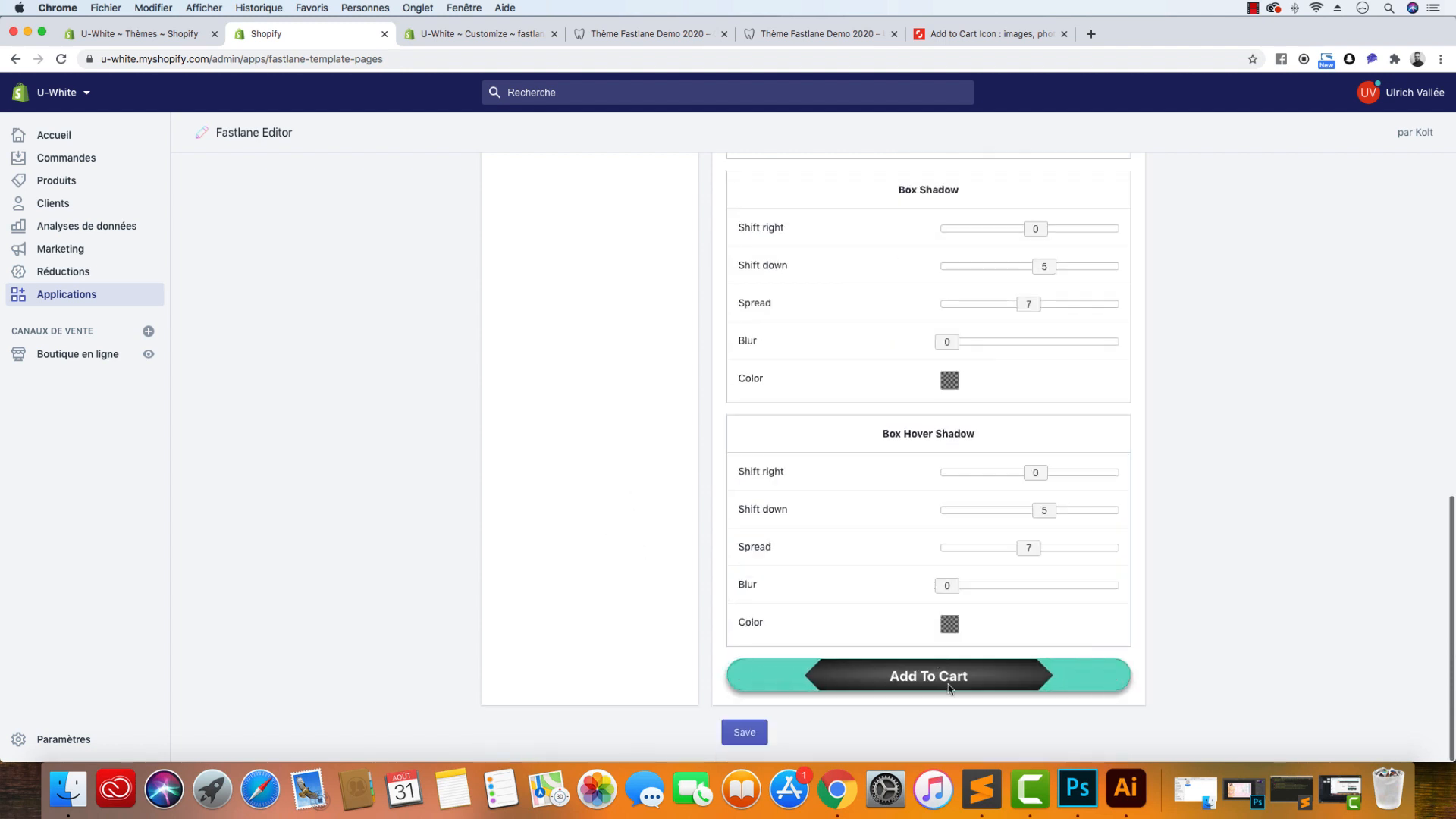
# Step: Change the Hover Effect to 4 Corners and test it on the Add To Cart button preview
pyautogui.scroll(3, 847, 506)
pyautogui.scroll(1, 848, 505)
pyautogui.click(961, 340)
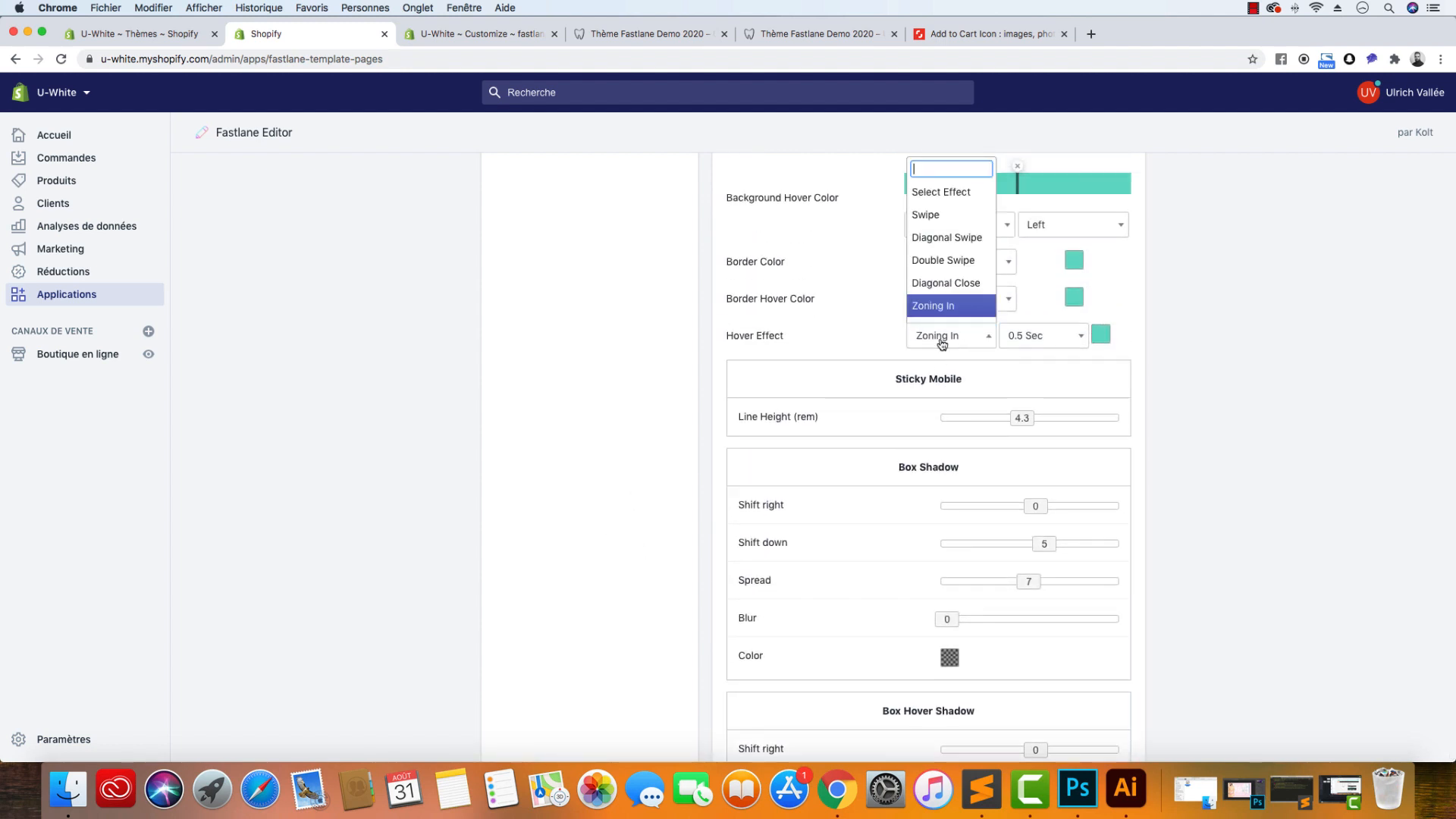
pyautogui.scroll(-1, 941, 280)
pyautogui.click(938, 286)
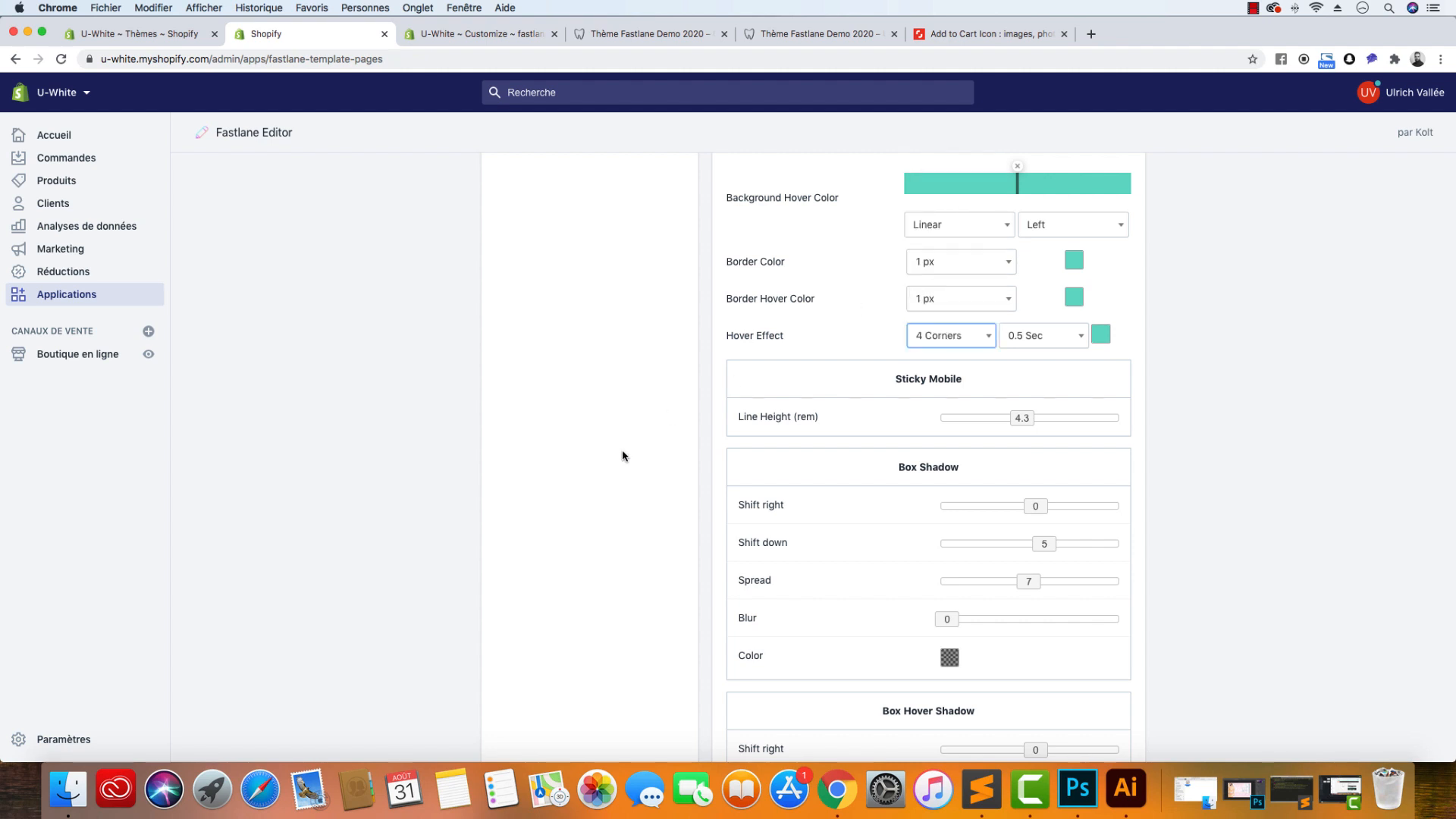
pyautogui.scroll(-5, 622, 455)
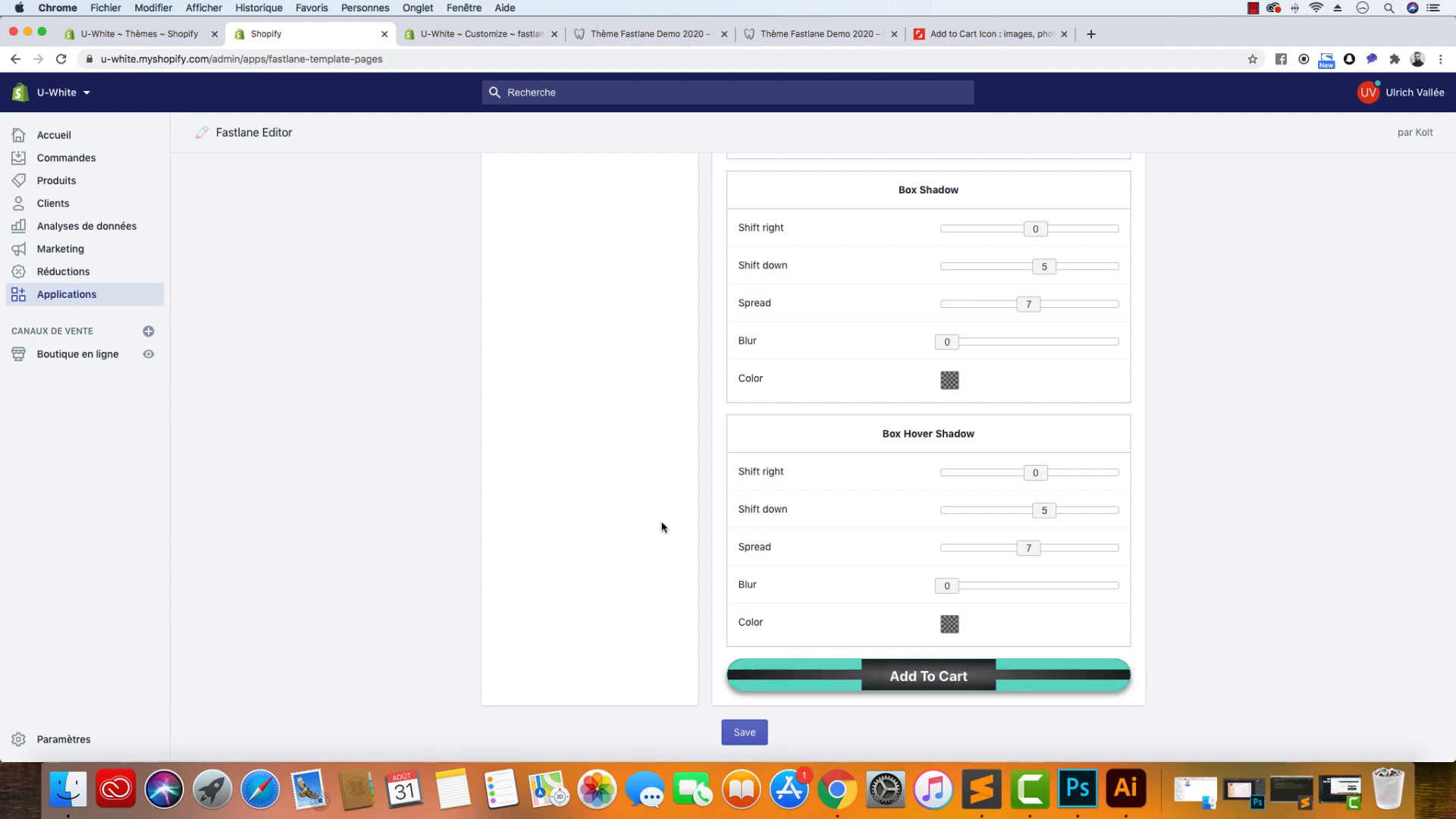
# Step: Change the Hover Effect to Alternate and test it on the Add To Cart button preview
pyautogui.scroll(5, 661, 501)
pyautogui.click(944, 332)
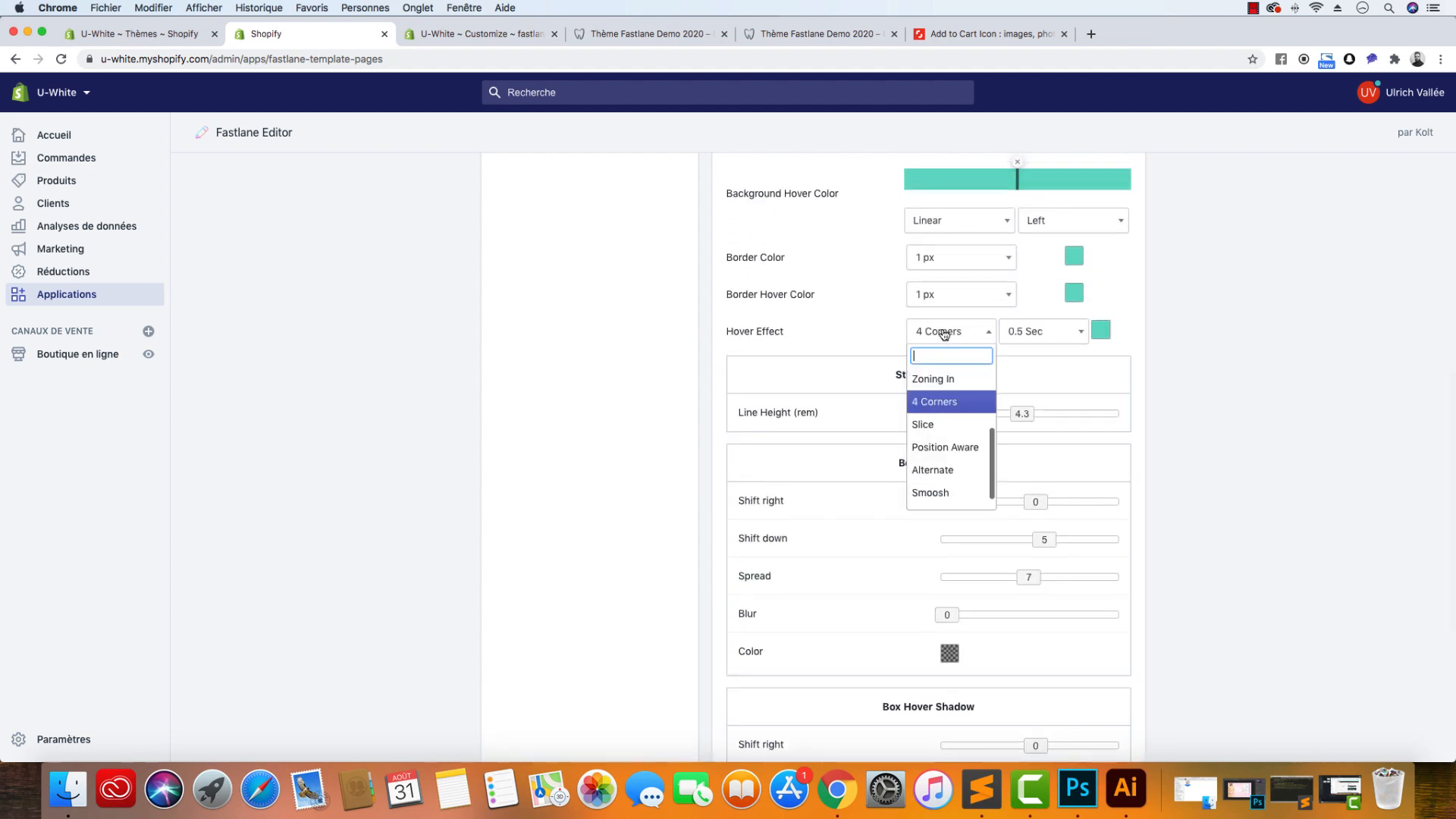
pyautogui.scroll(-1, 948, 455)
pyautogui.click(933, 491)
pyautogui.scroll(-5, 696, 476)
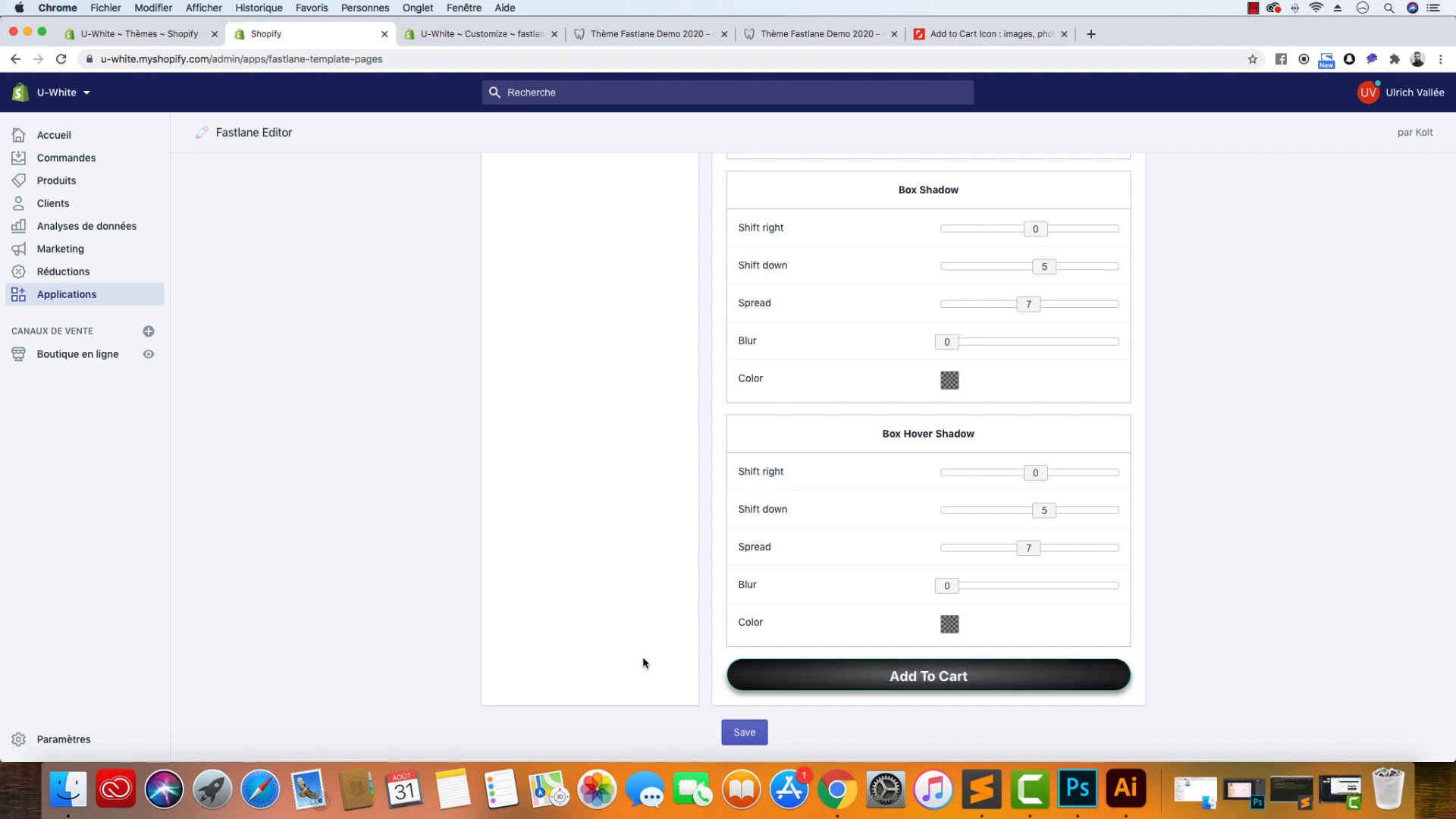
# Step: Change the Hover Effect to Collision and test it on the Add To Cart button preview
pyautogui.scroll(3, 719, 476)
pyautogui.click(948, 241)
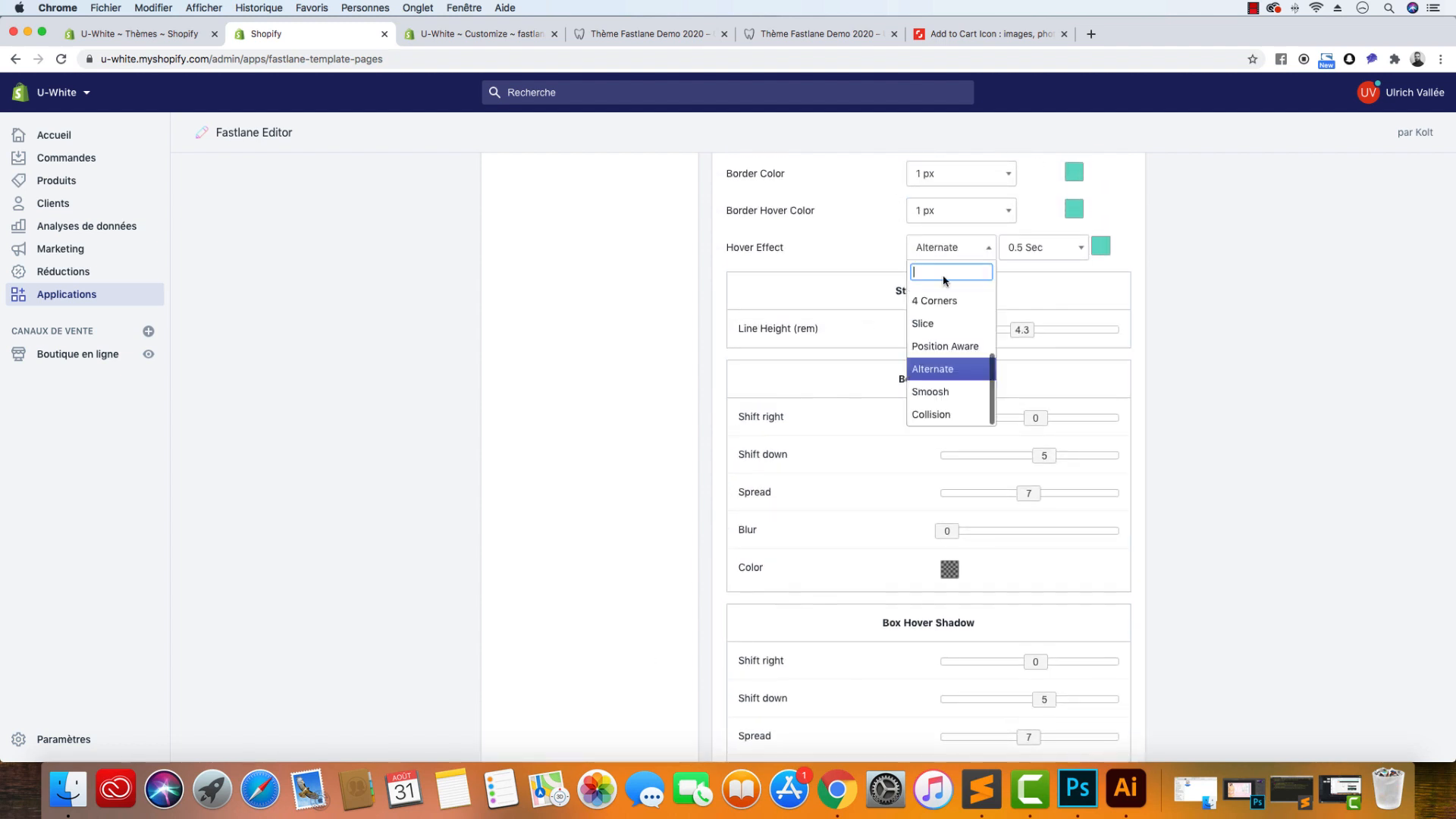
pyautogui.click(957, 408)
pyautogui.scroll(-5, 766, 508)
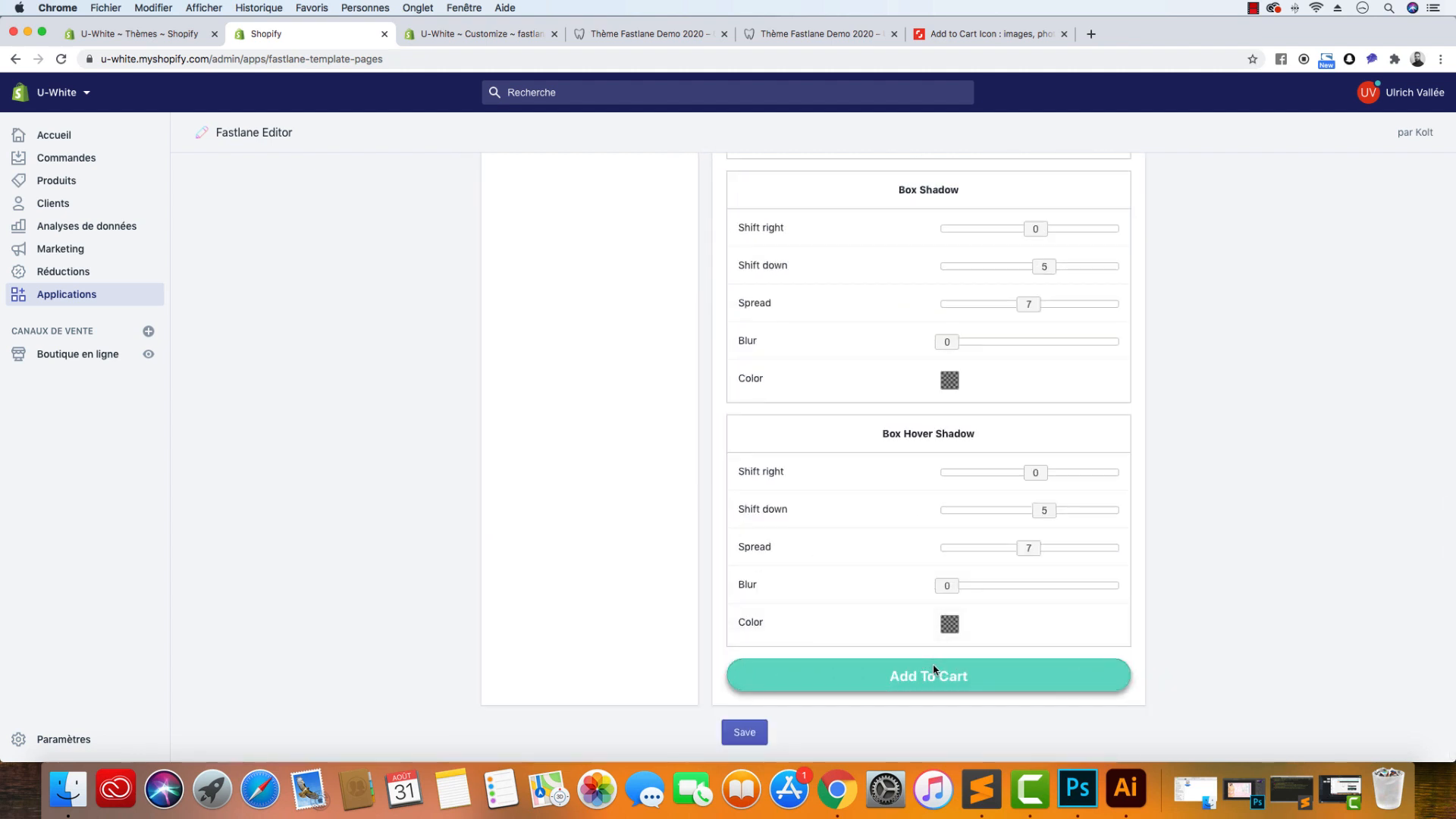
# Step: Reduce Button Rounded Corners to its minimum for square corners and check the Add To Cart button preview
pyautogui.scroll(15, 646, 542)
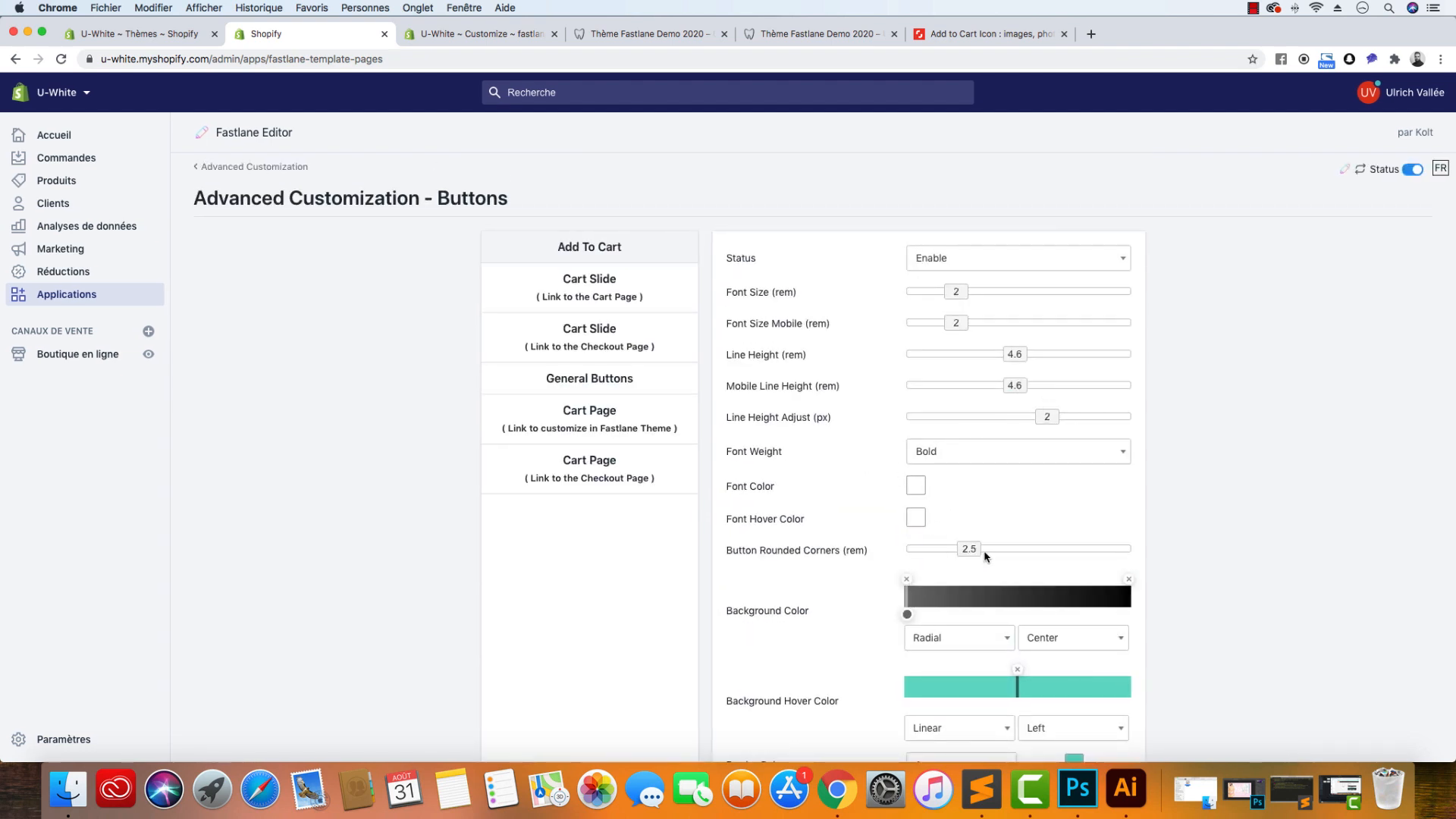
pyautogui.moveTo(979, 550); pyautogui.dragTo(692, 572)
pyautogui.scroll(-15, 682, 599)
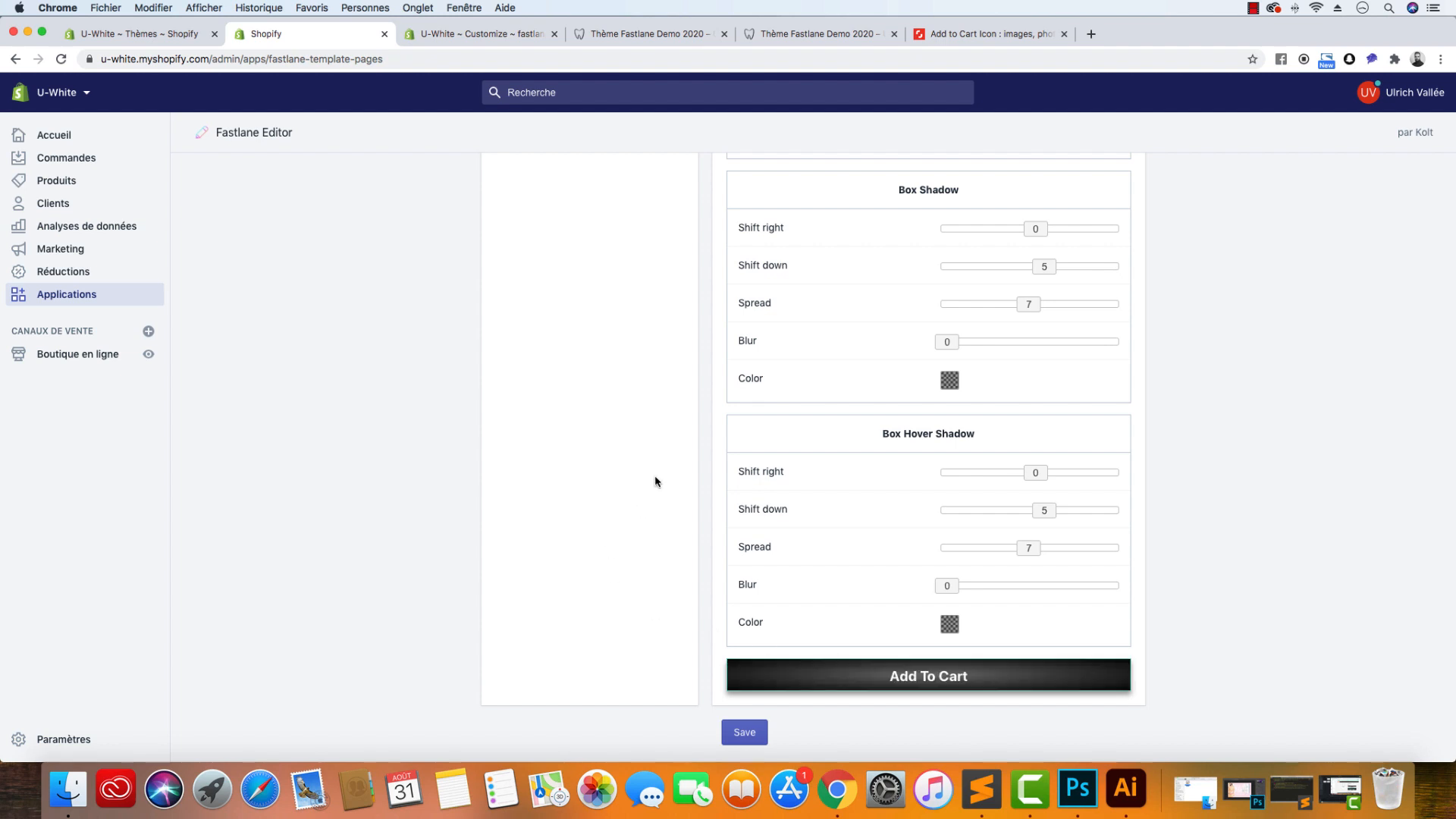
# Step: Switch to the theme customizer and load the product page in the mobile preview
pyautogui.scroll(5, 656, 482)
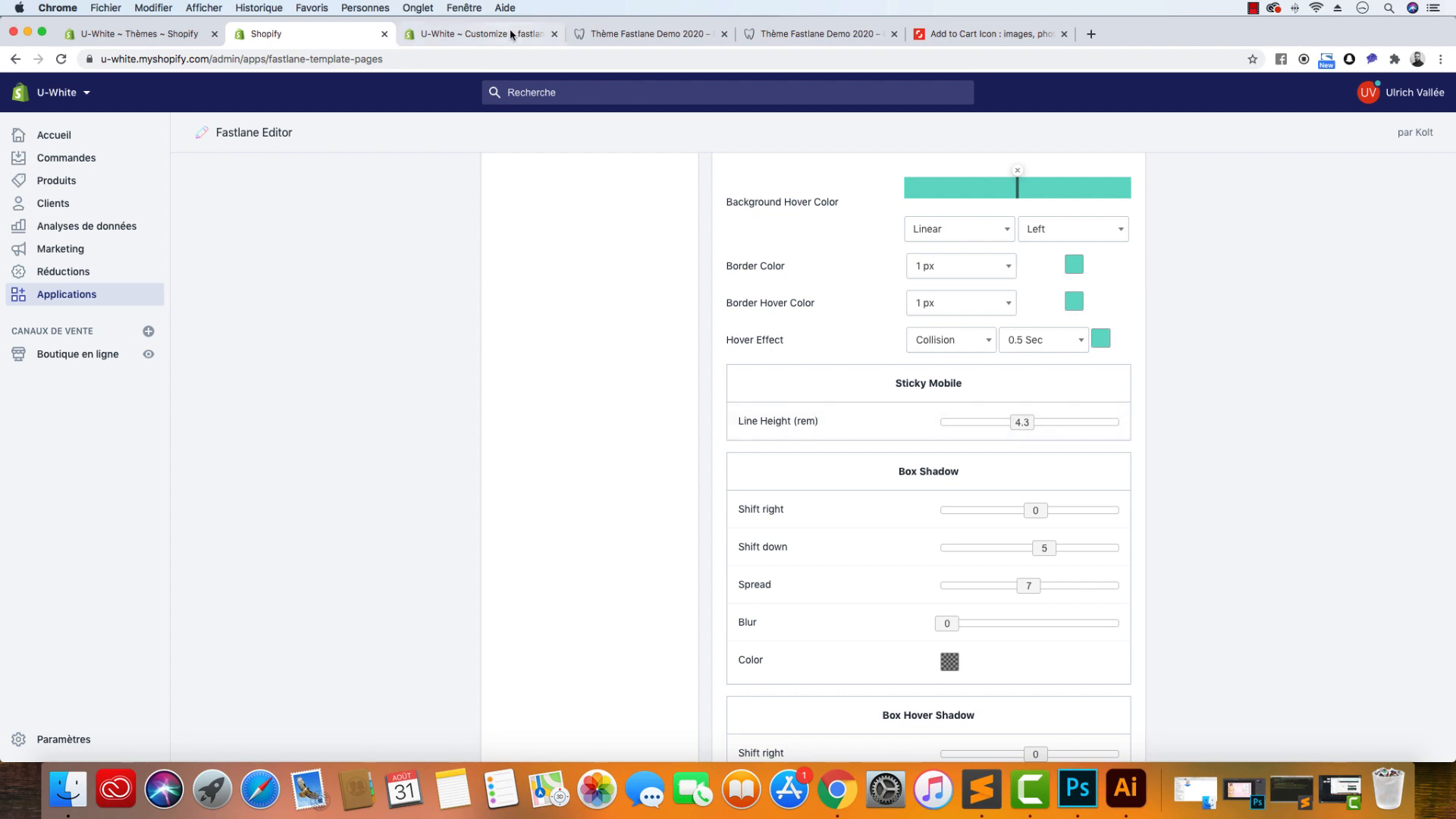
pyautogui.click(478, 34)
pyautogui.click(805, 94)
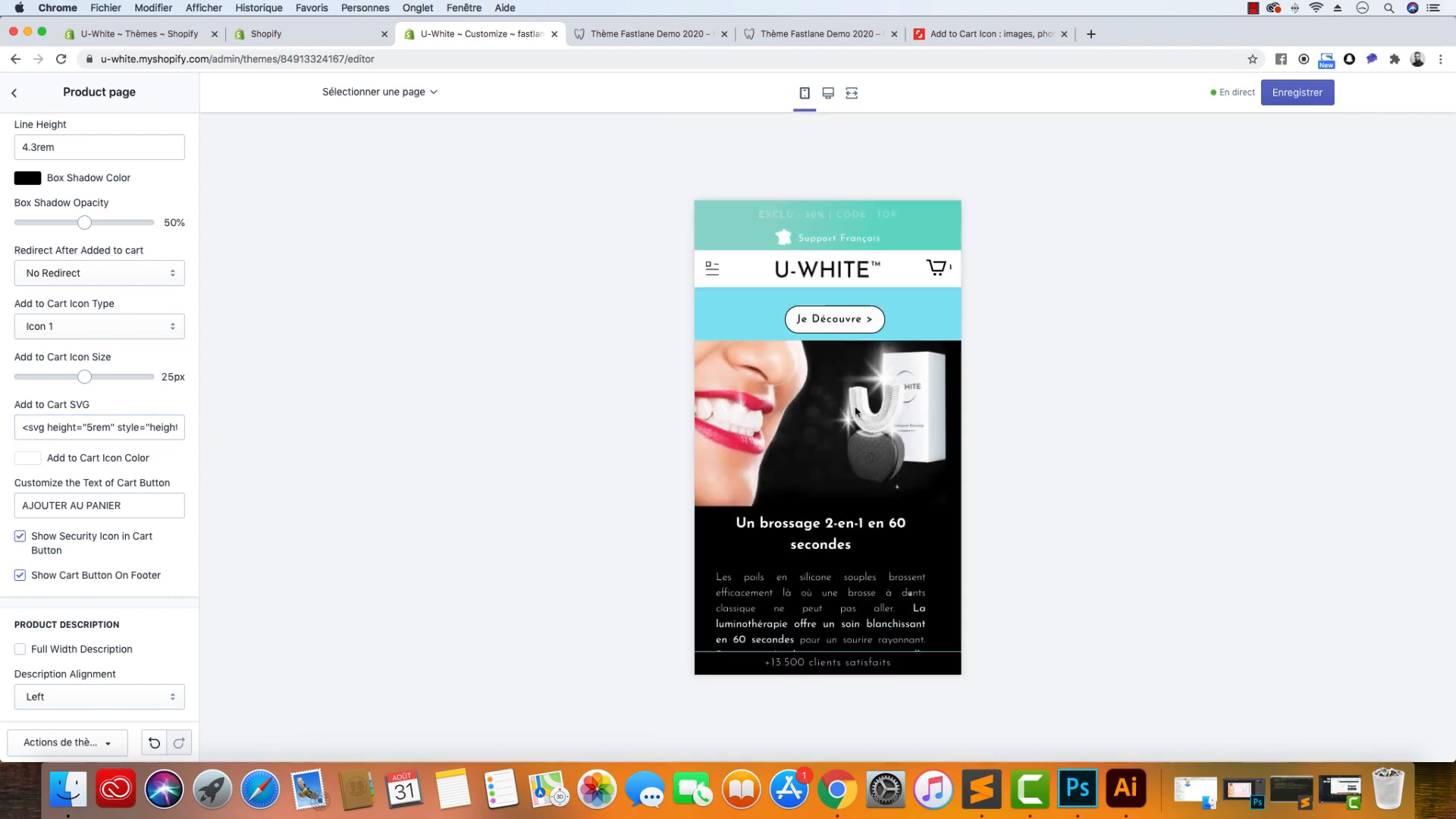
pyautogui.click(376, 92)
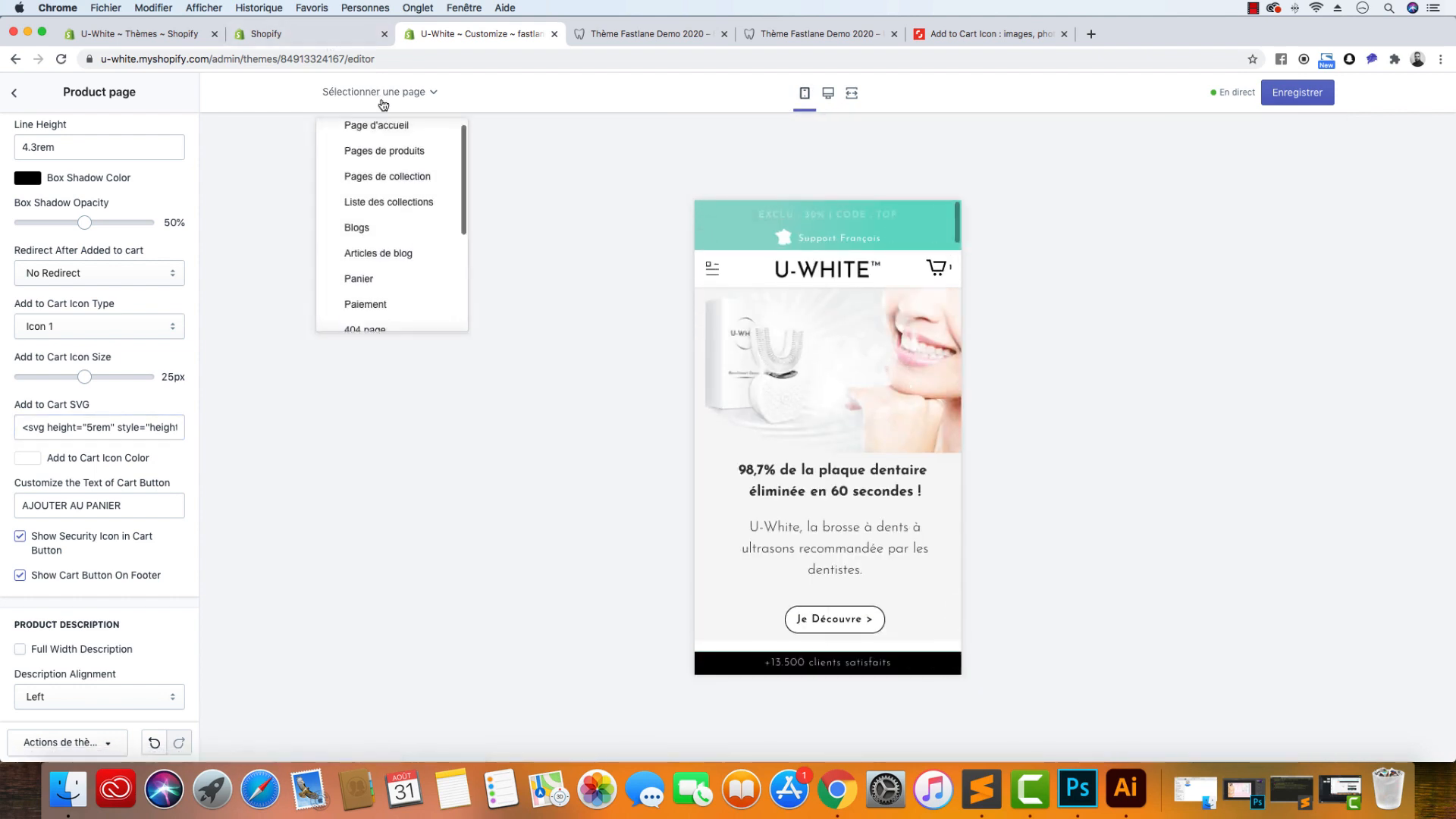
pyautogui.click(390, 157)
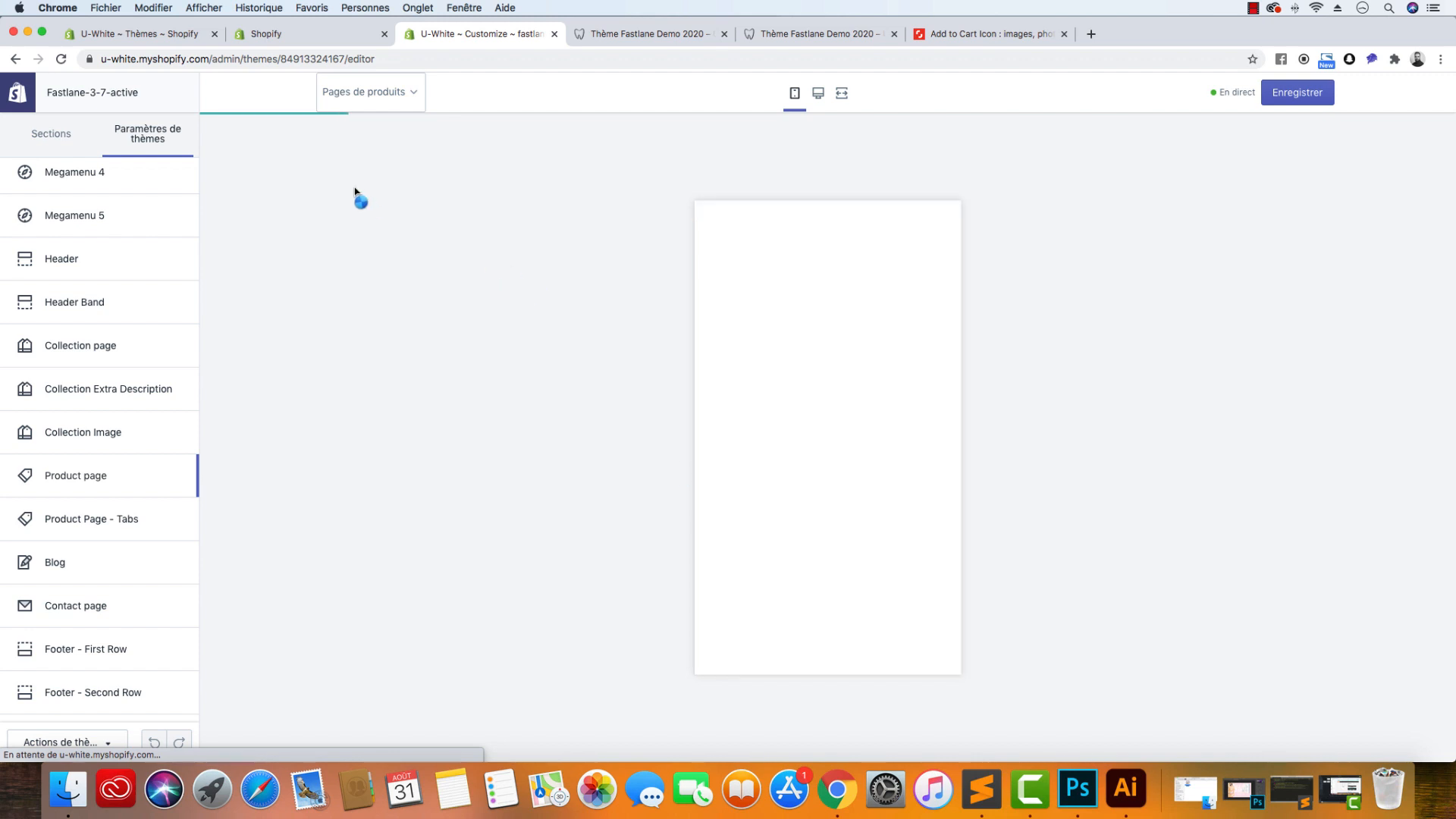
# Step: Review the Sticky Mobile line height in the Fastlane Editor, then examine the sticky add-to-cart button in the mobile product preview
pyautogui.click(341, 35)
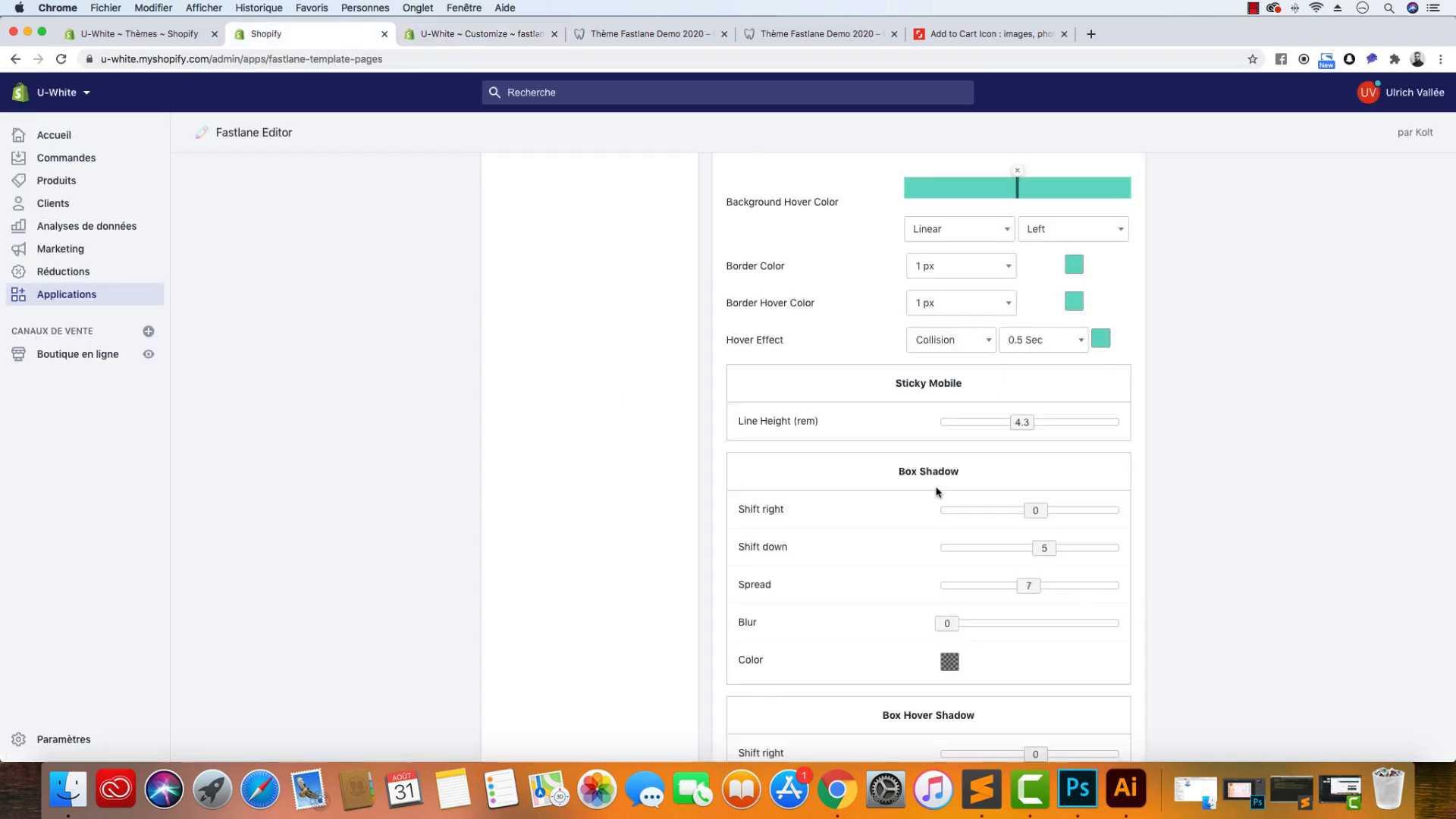
pyautogui.scroll(2, 926, 423)
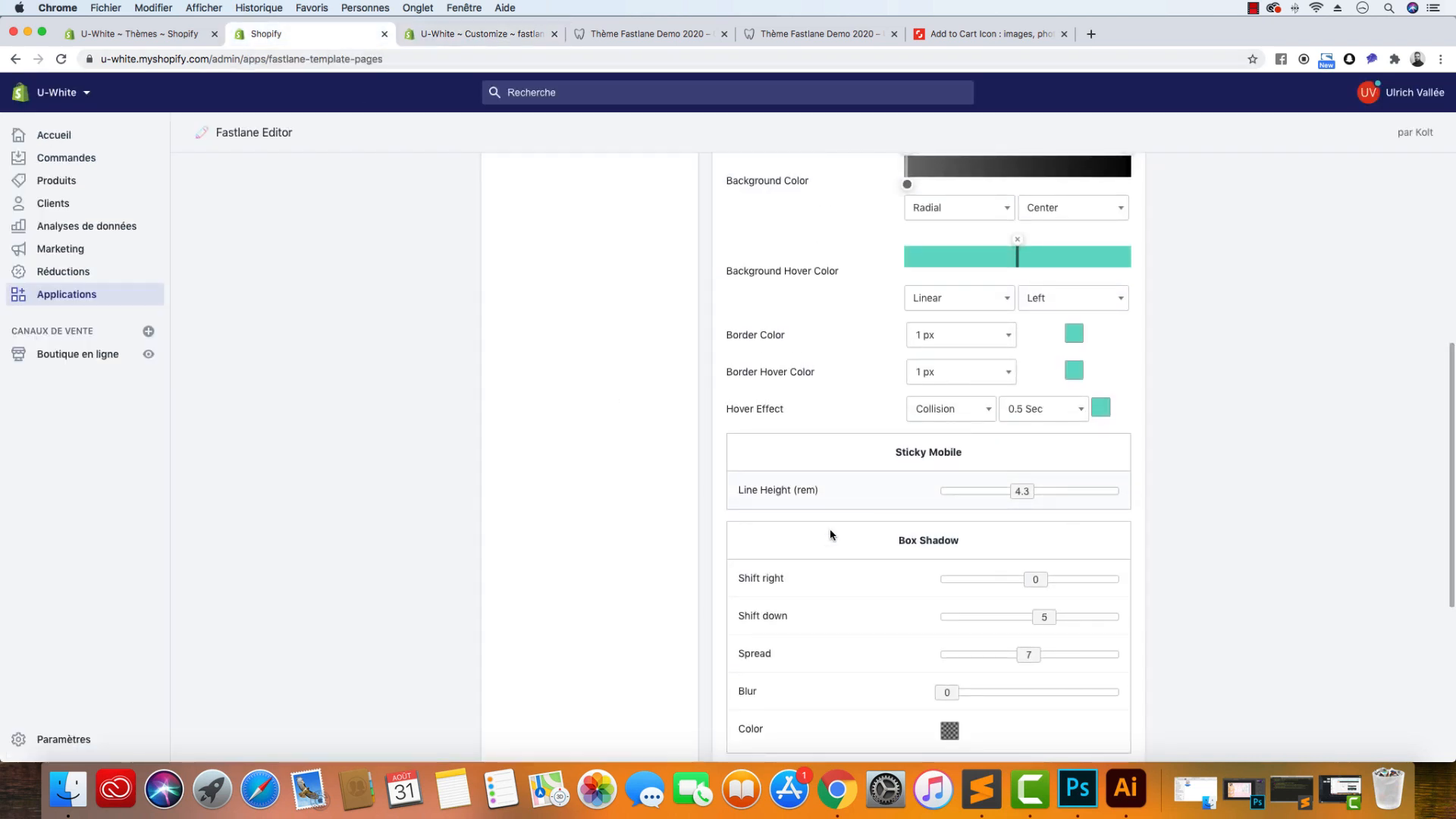
pyautogui.scroll(-2, 1059, 446)
pyautogui.scroll(-1, 1060, 445)
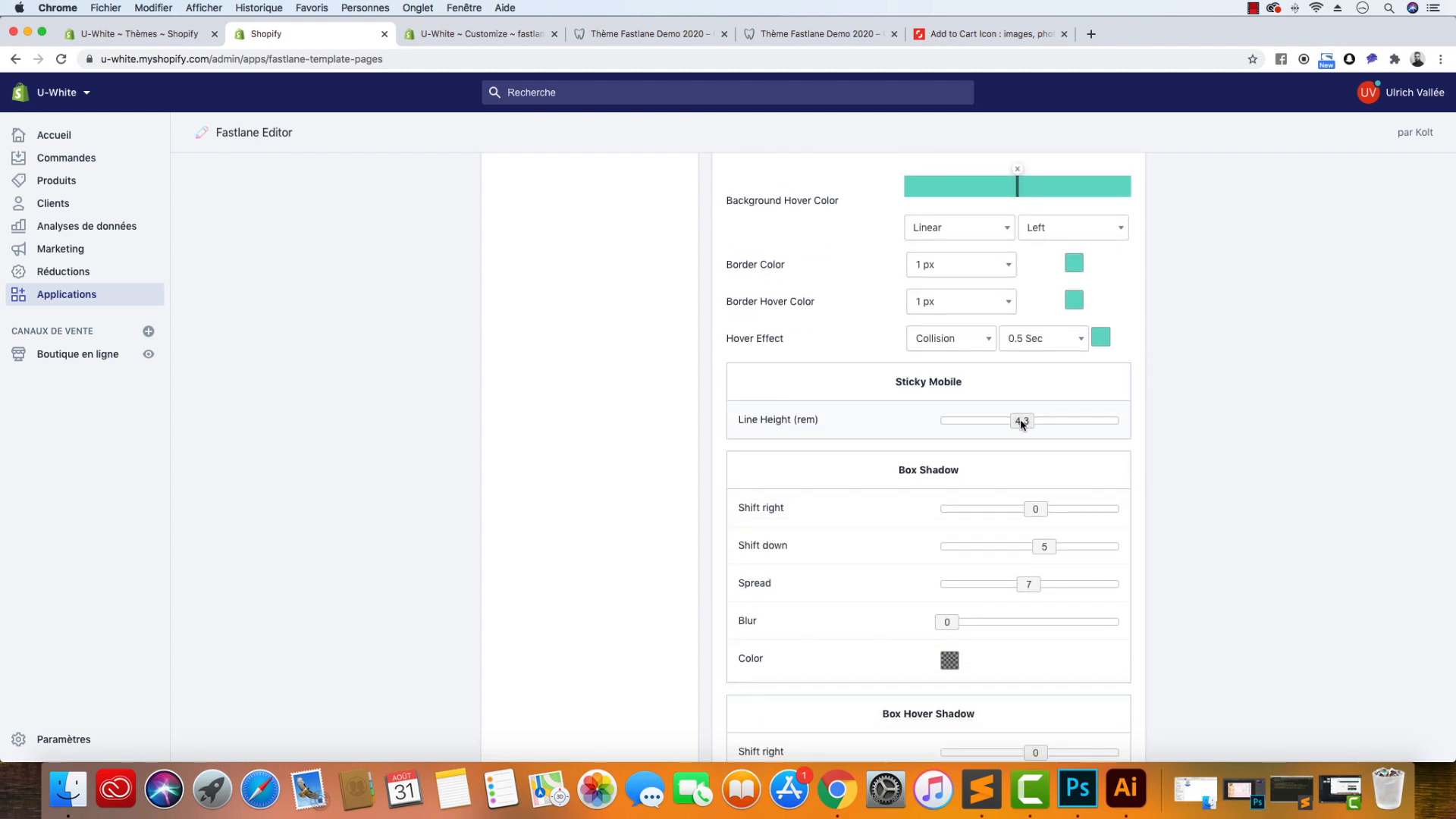
pyautogui.click(530, 33)
pyautogui.scroll(-10, 762, 485)
pyautogui.scroll(-3, 770, 480)
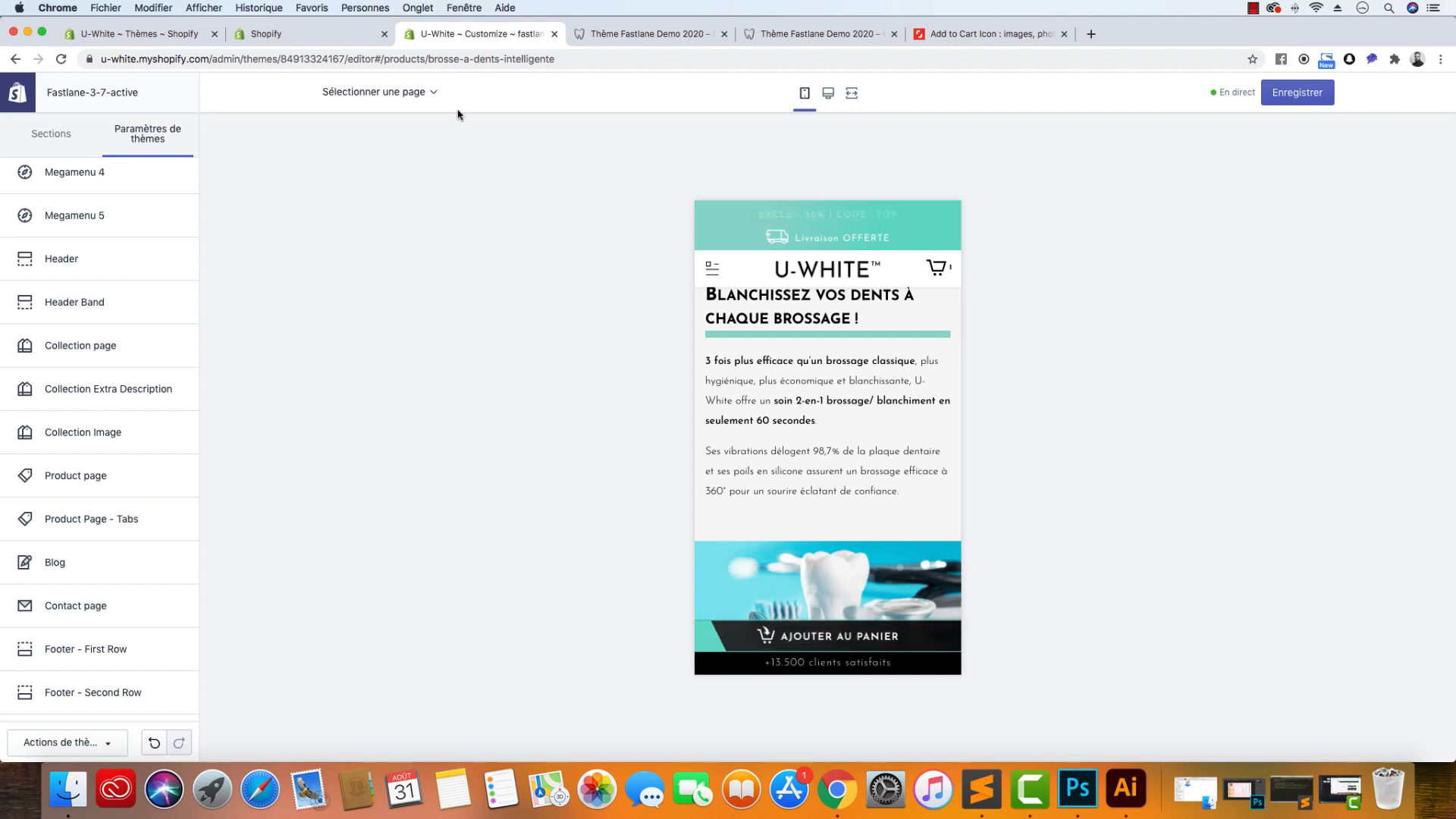
# Step: Review the Box Shadow settings in the Fastlane Editor and compare them with the live uwhite.fr add-to-cart button
pyautogui.click(299, 34)
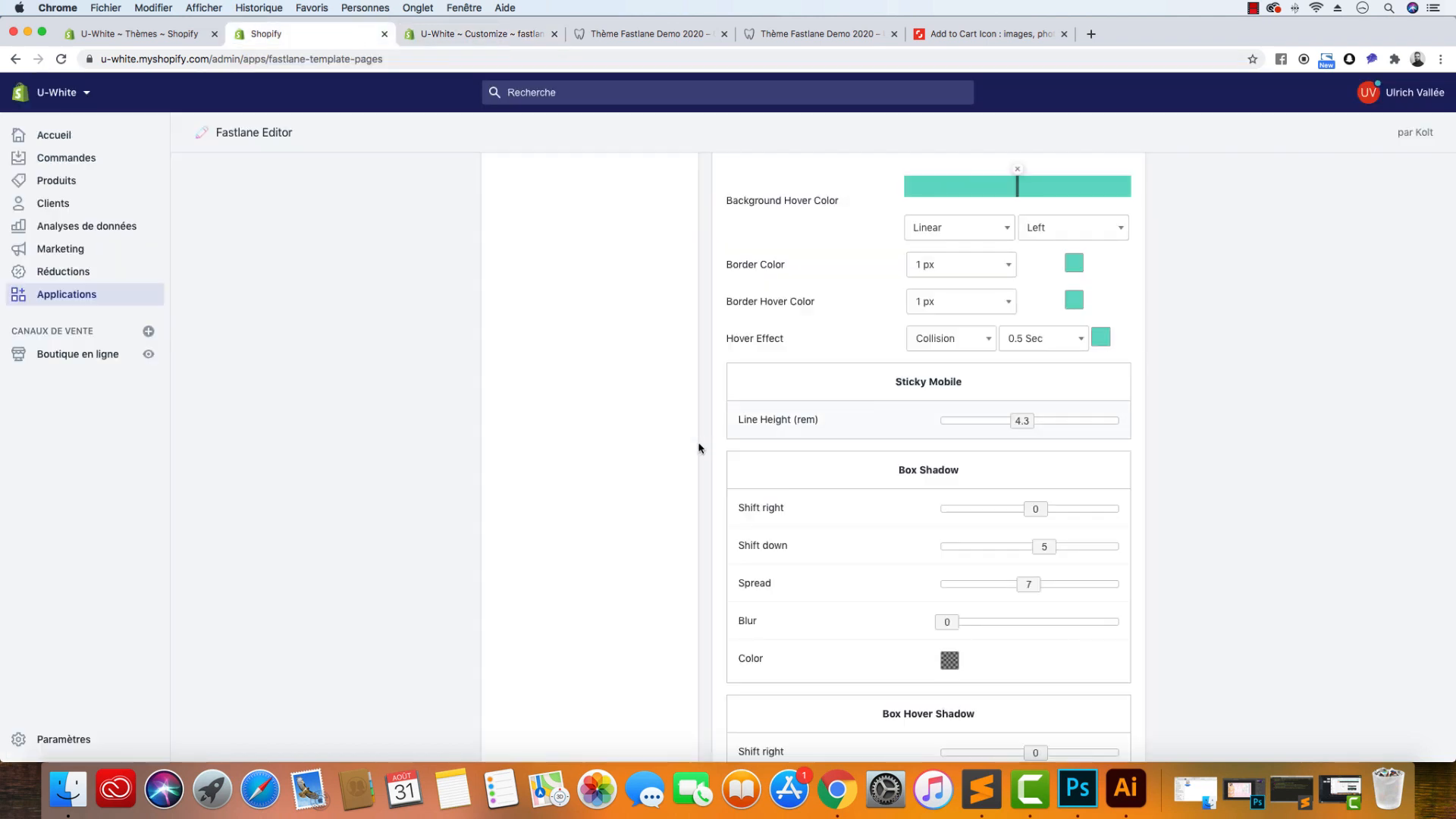
pyautogui.scroll(-3, 698, 449)
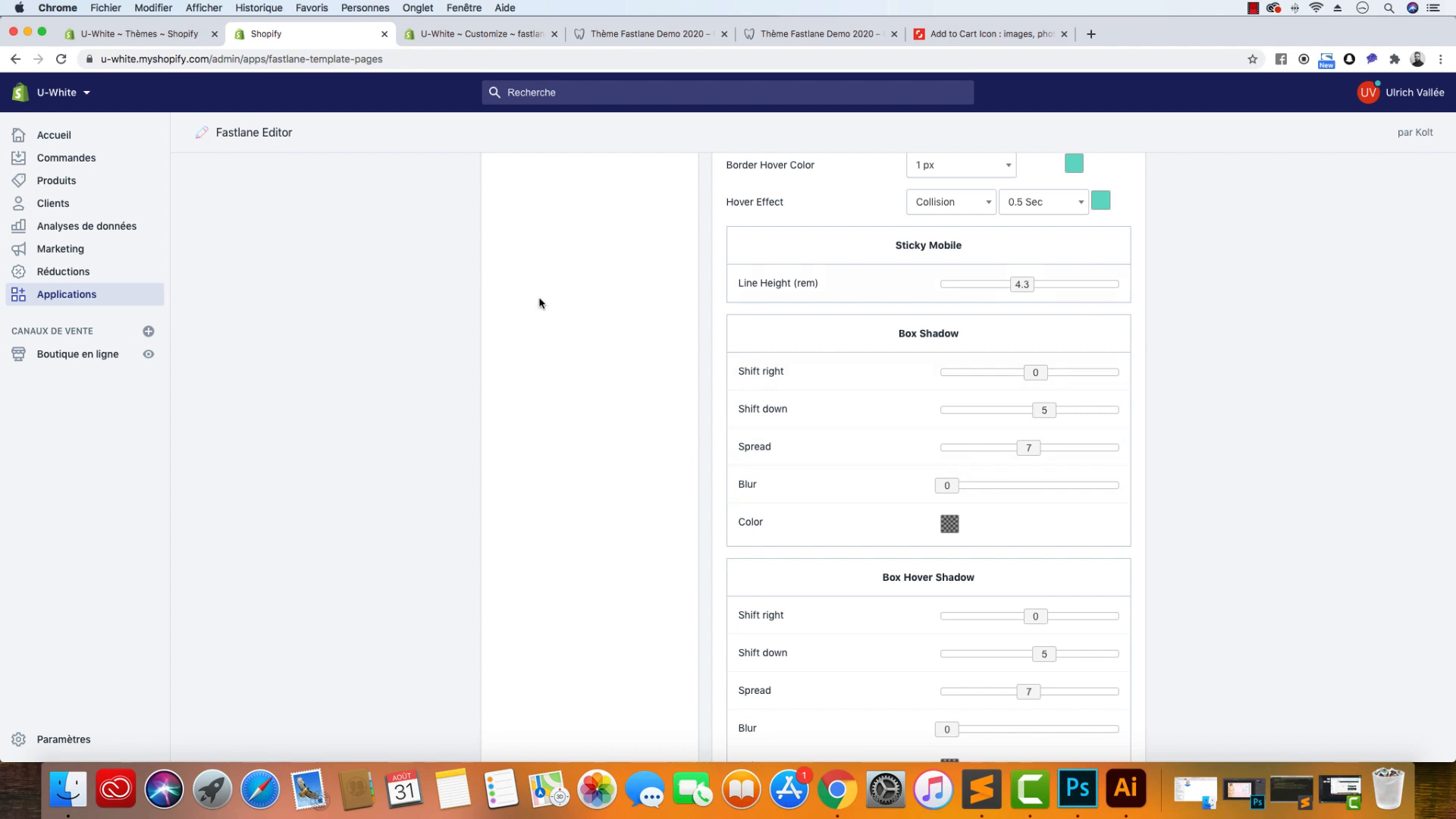
pyautogui.scroll(-1, 966, 341)
pyautogui.click(645, 34)
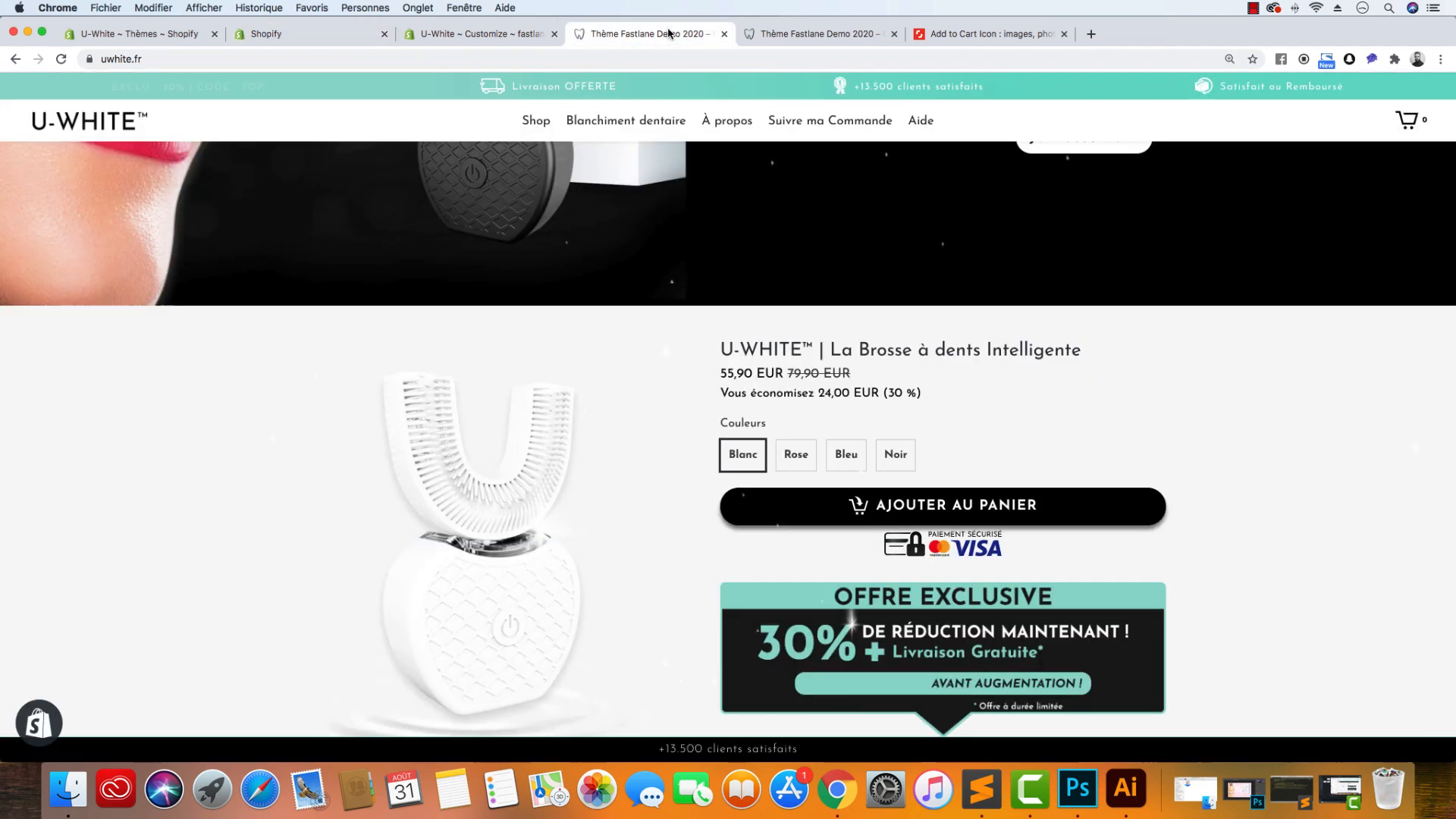
# Step: Switch back to the Fastlane Editor and set the Box Shadow color to the slightly transparent crimson #C5003BDB
pyautogui.click(501, 34)
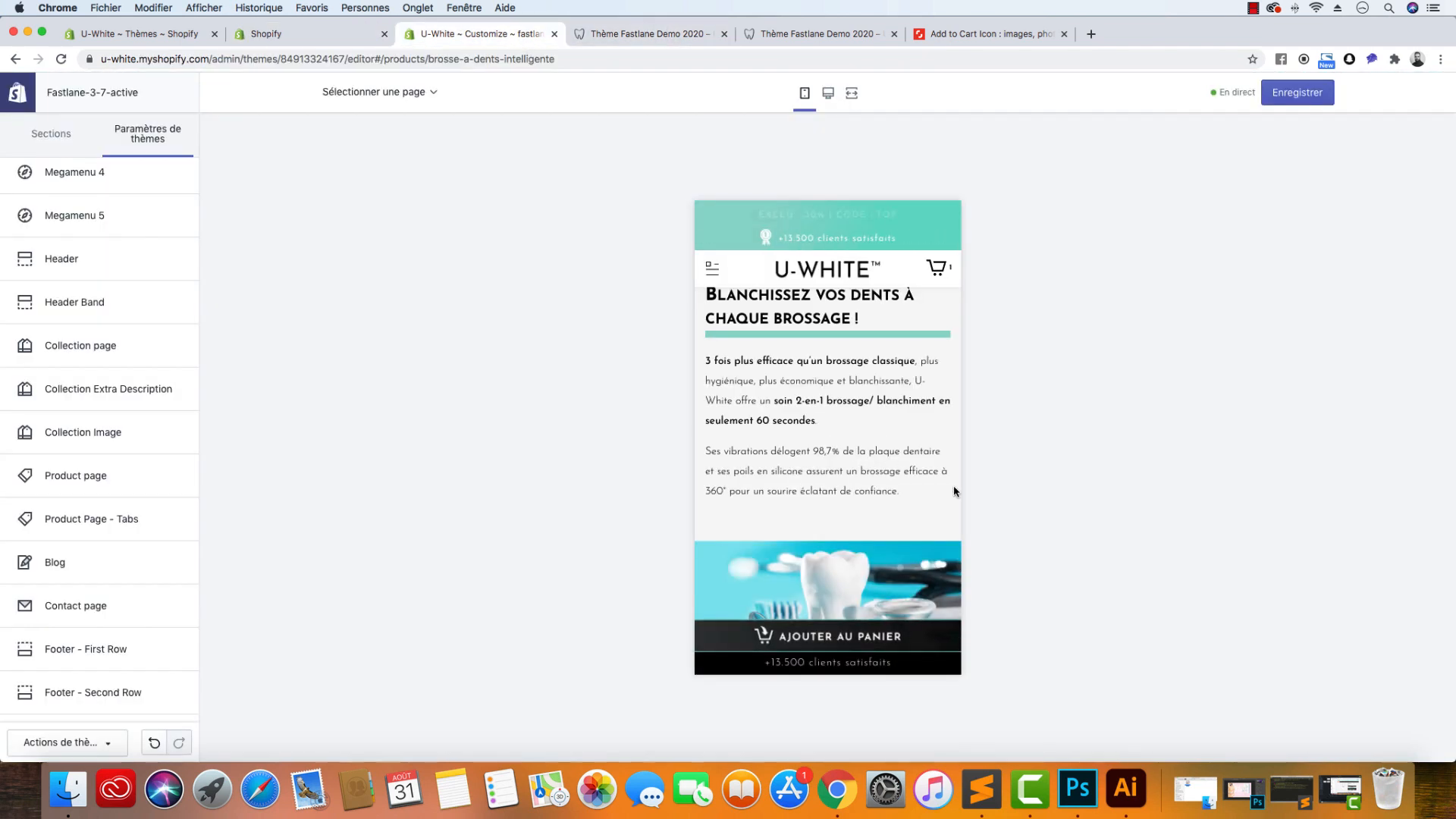
pyautogui.click(331, 33)
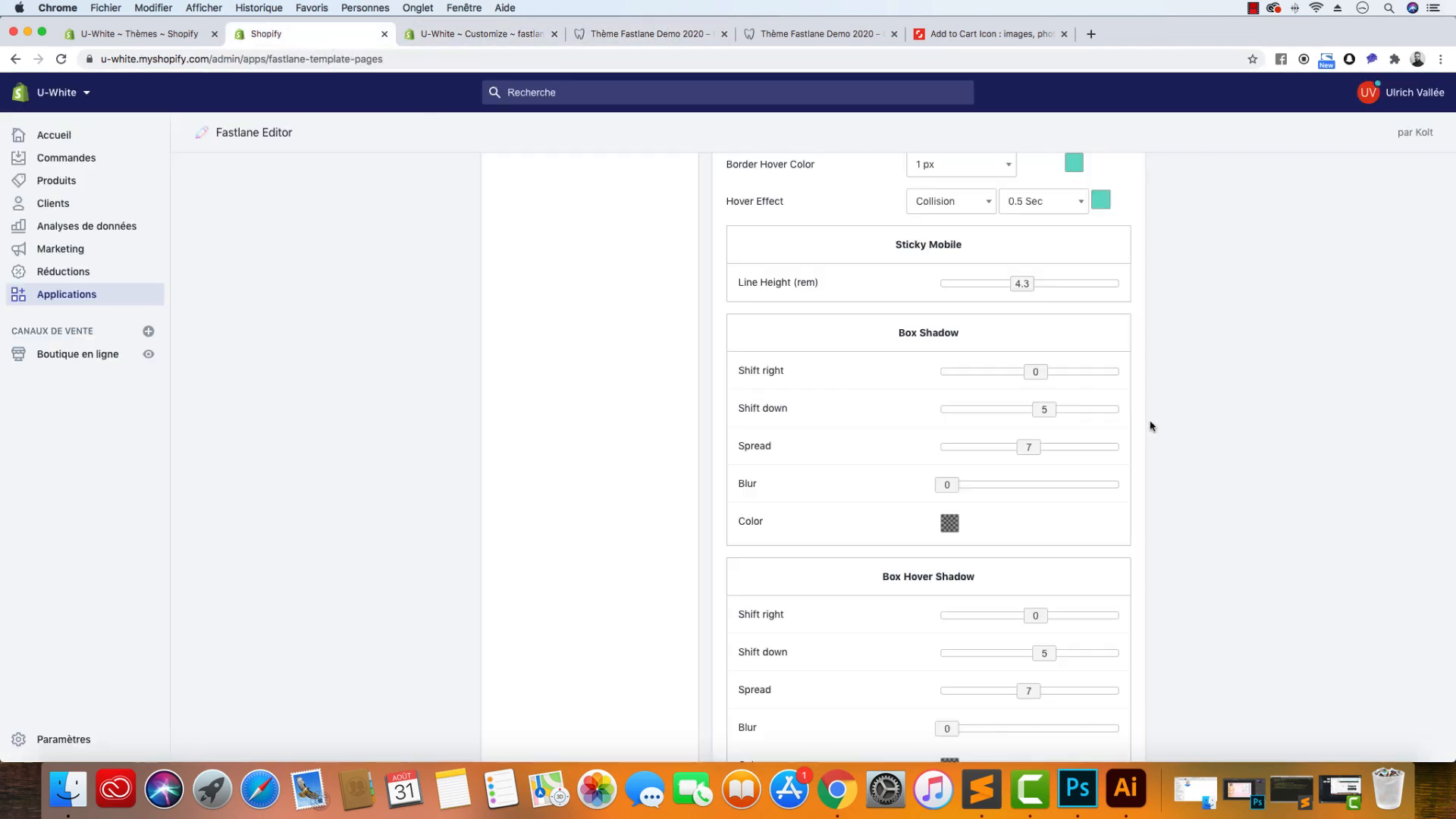
pyautogui.click(949, 525)
pyautogui.click(1255, 501)
pyautogui.scroll(-3, 1251, 539)
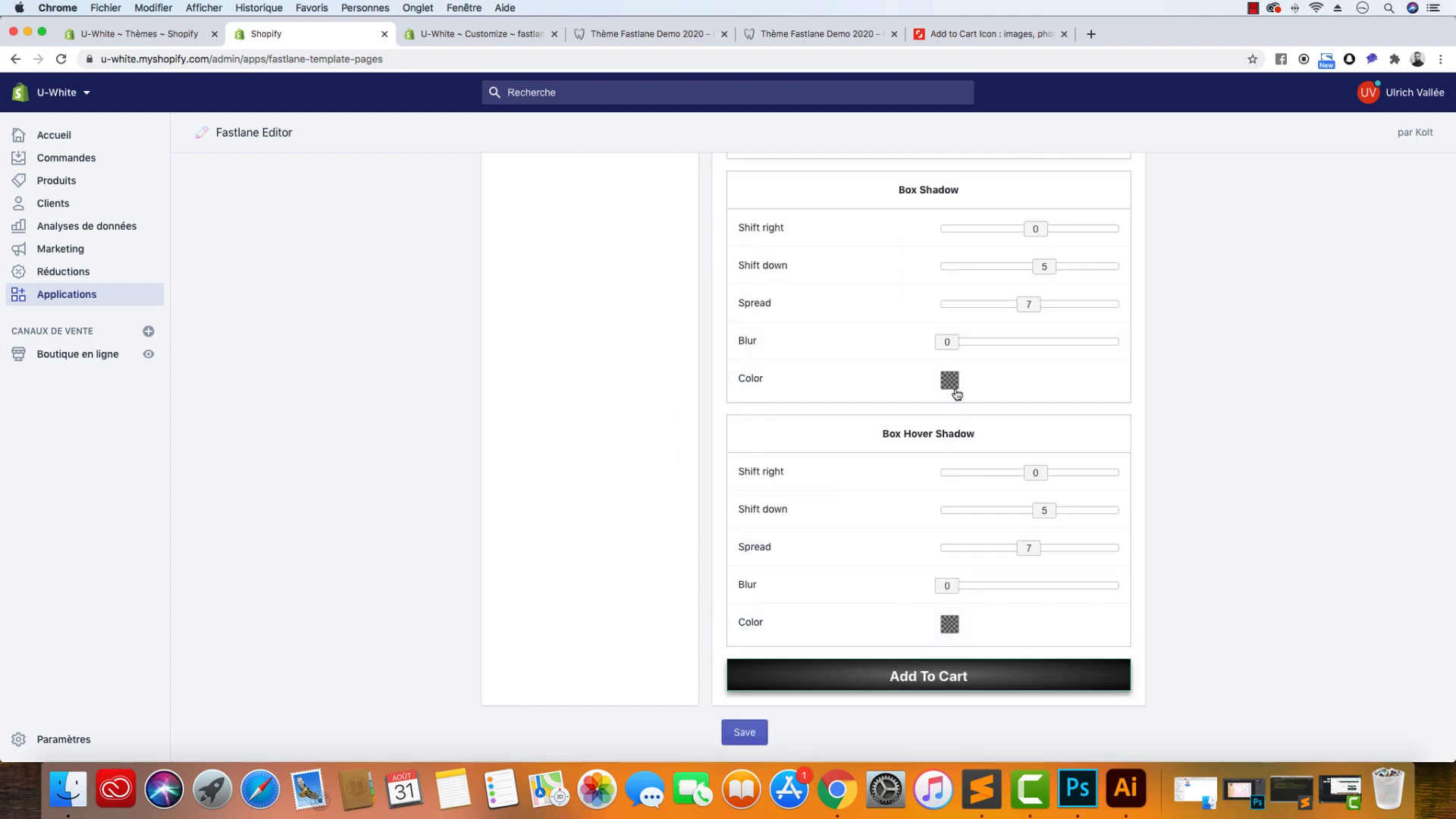
pyautogui.click(952, 382)
pyautogui.moveTo(933, 408); pyautogui.dragTo(945, 472)
pyautogui.click(920, 422)
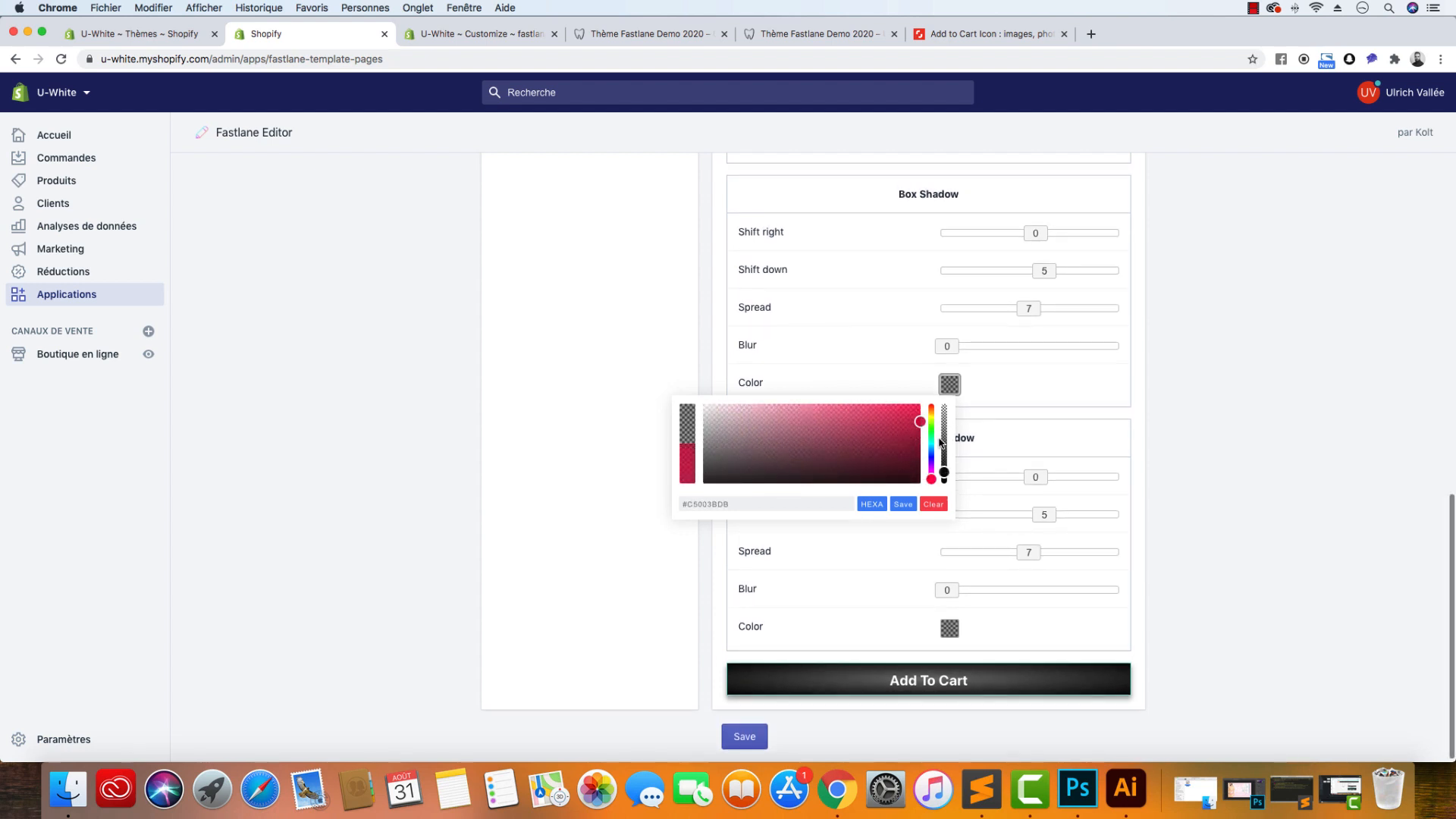
pyautogui.click(903, 504)
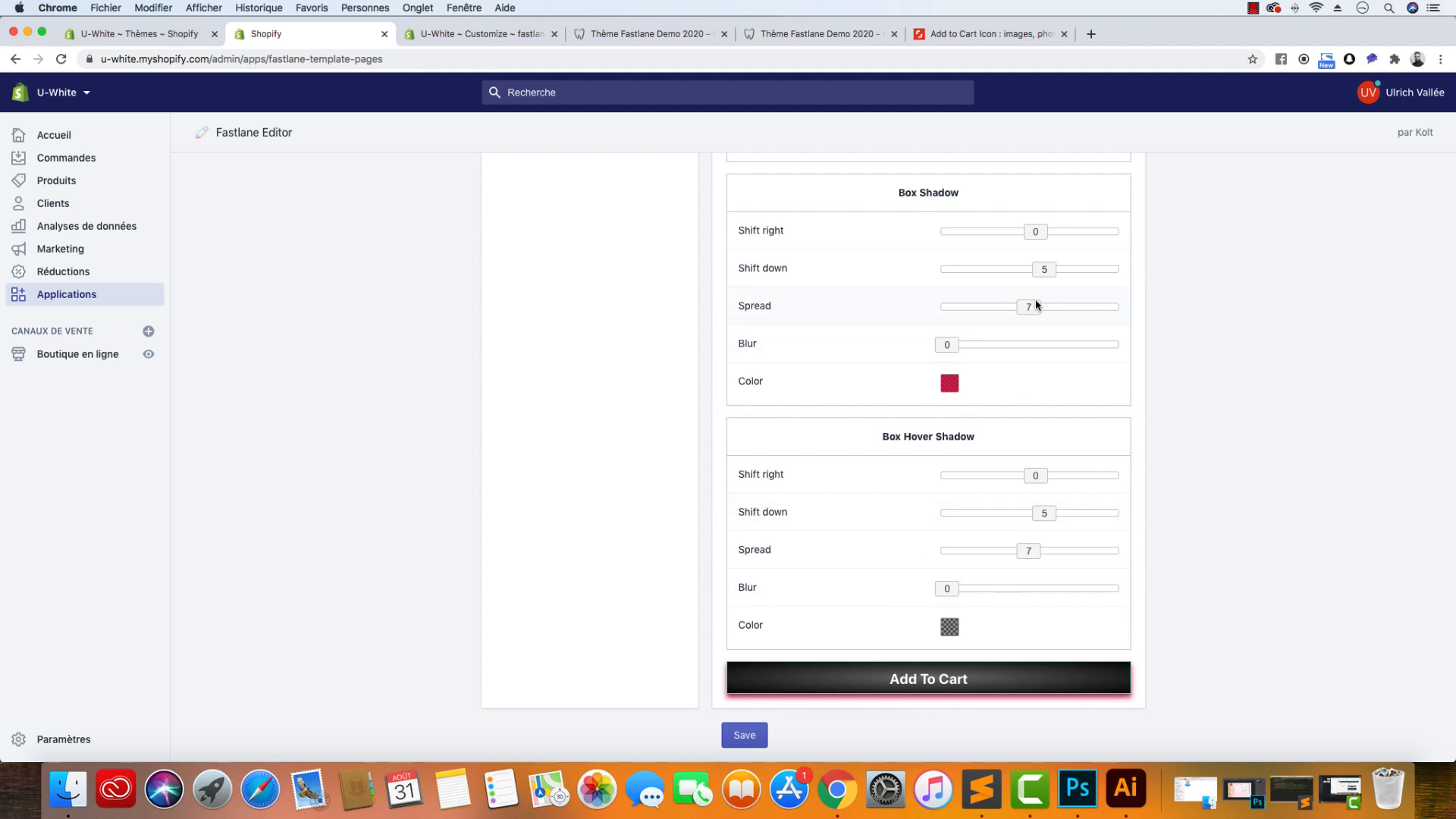
# Step: Set the Box Shadow Spread to 15 and Shift right to 6, then check the Add To Cart preview
pyautogui.moveTo(1037, 305); pyautogui.dragTo(1041, 235)
pyautogui.click(1039, 271)
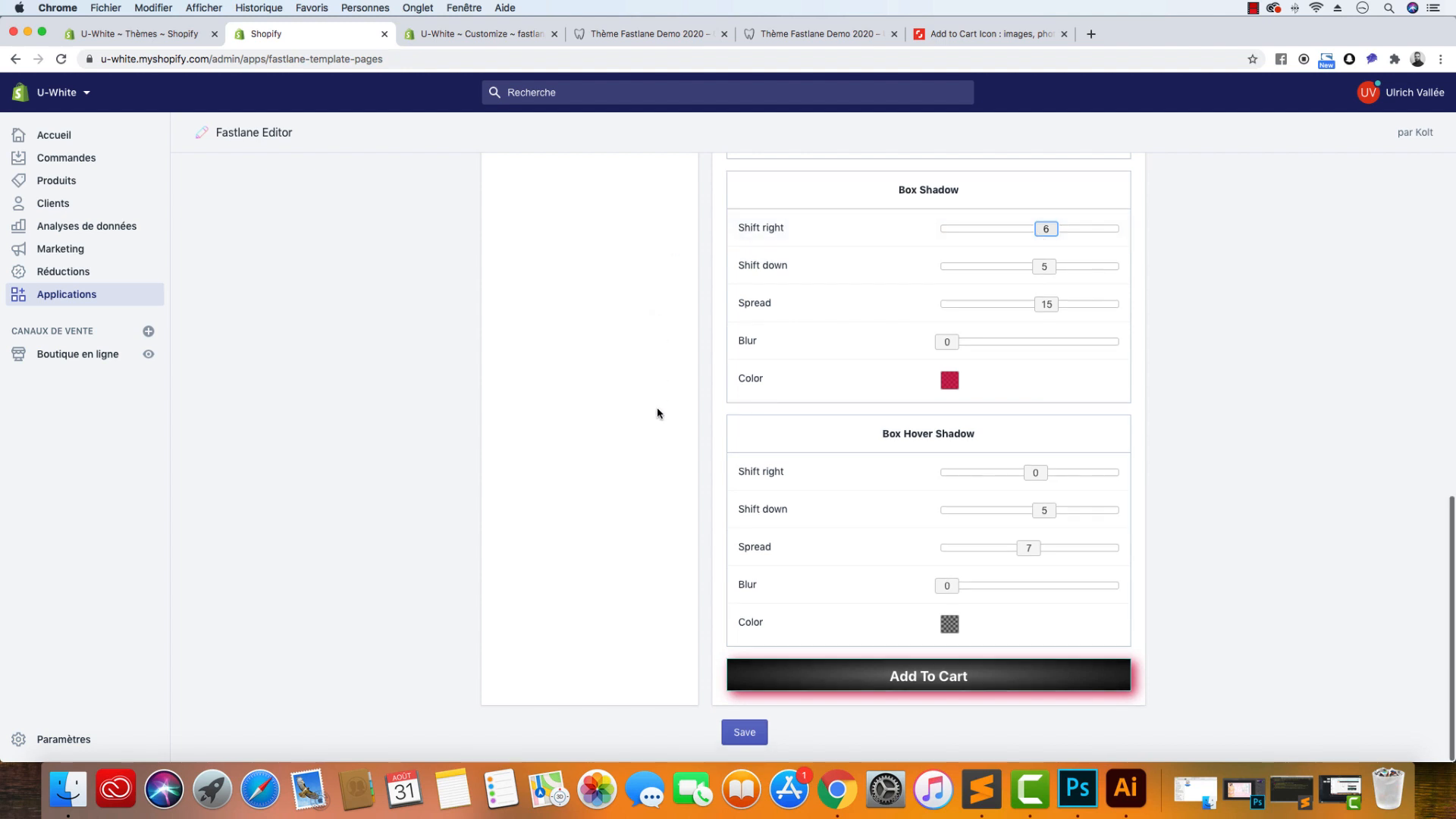
pyautogui.scroll(-1, 850, 434)
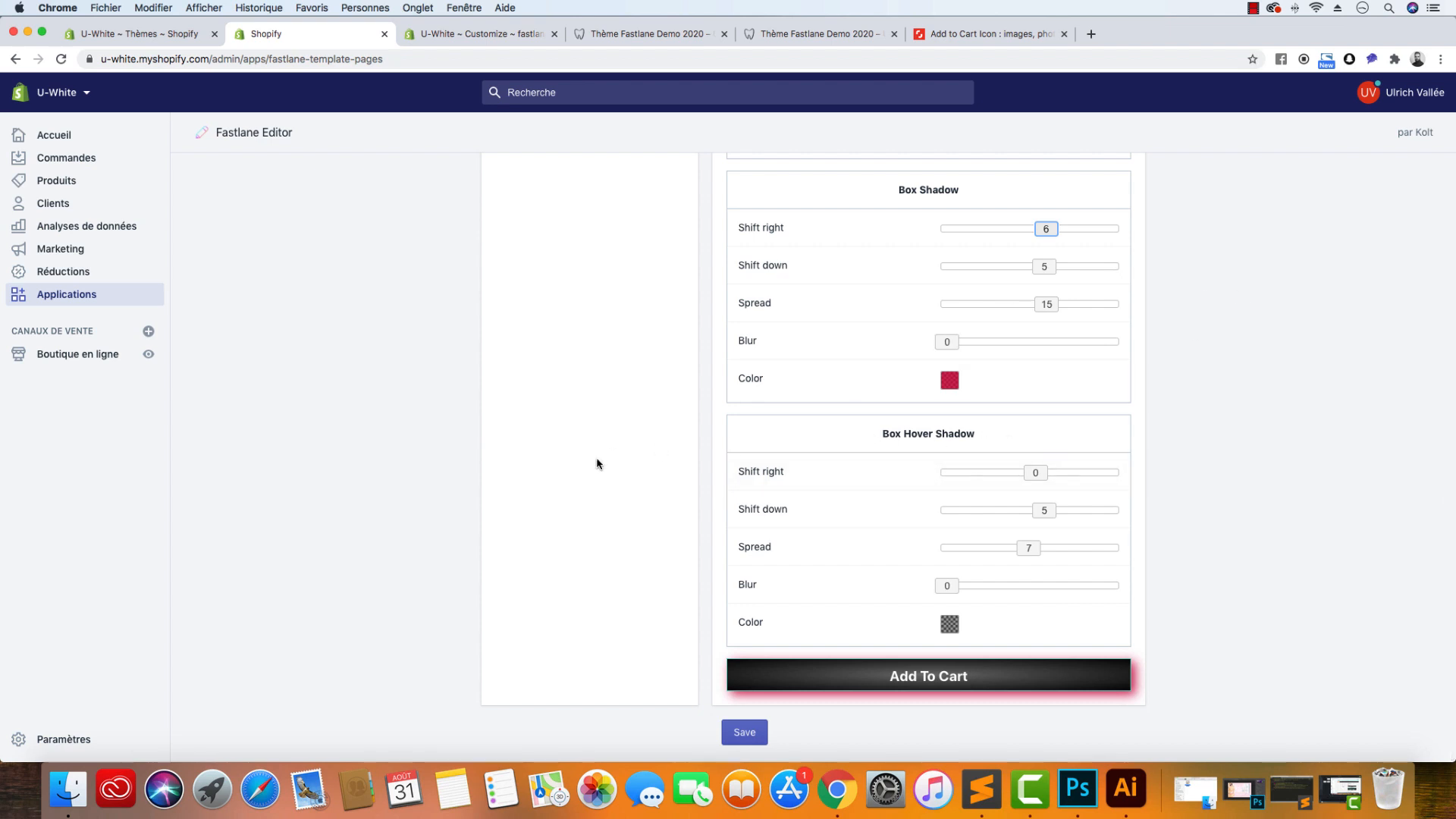
# Step: Review the Add To Cart customization settings from font size to Box Shadow, then examine the hover effect of the live uwhite.fr add-to-cart button
pyautogui.scroll(10, 684, 447)
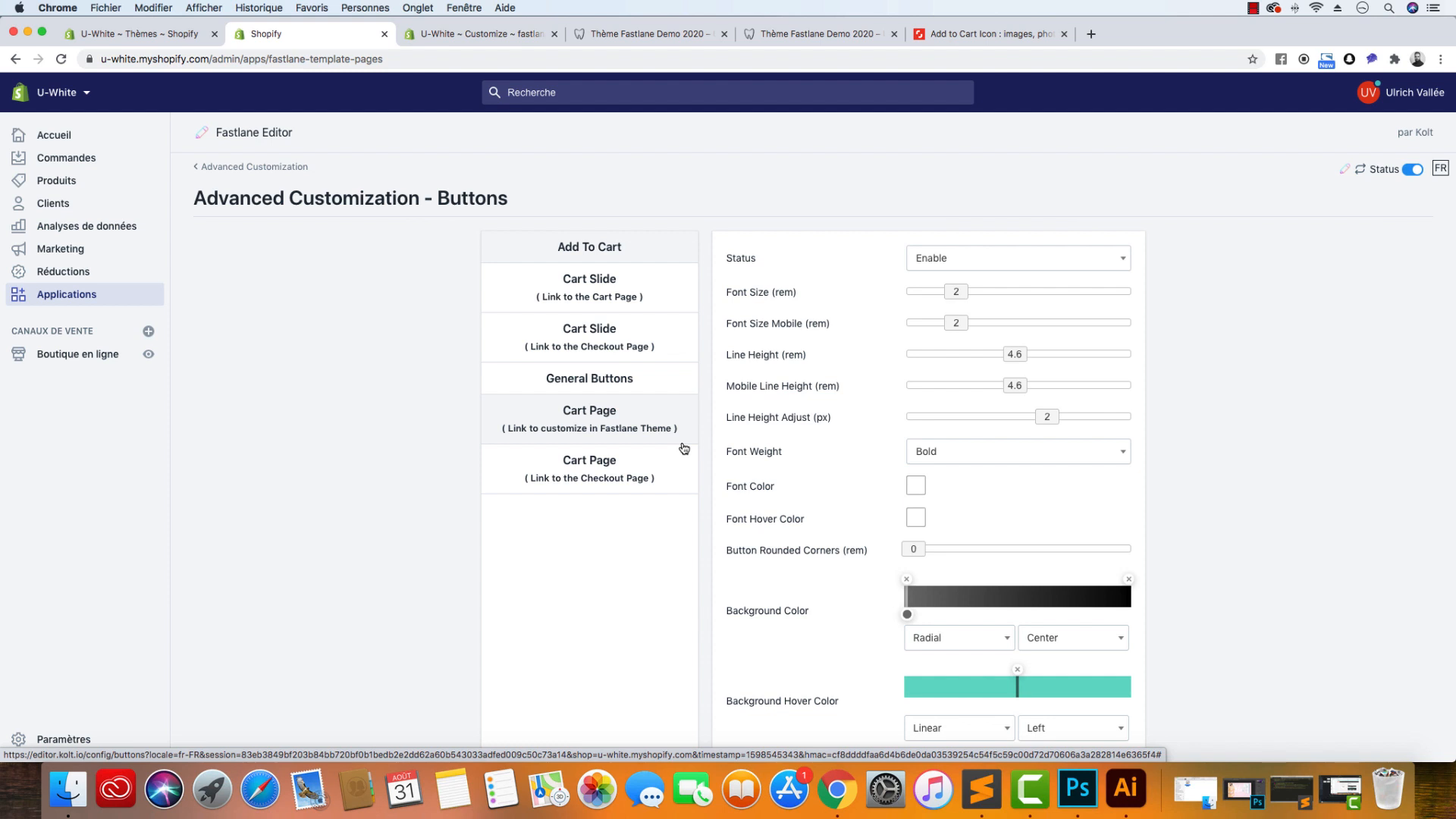
pyautogui.scroll(-8, 1105, 452)
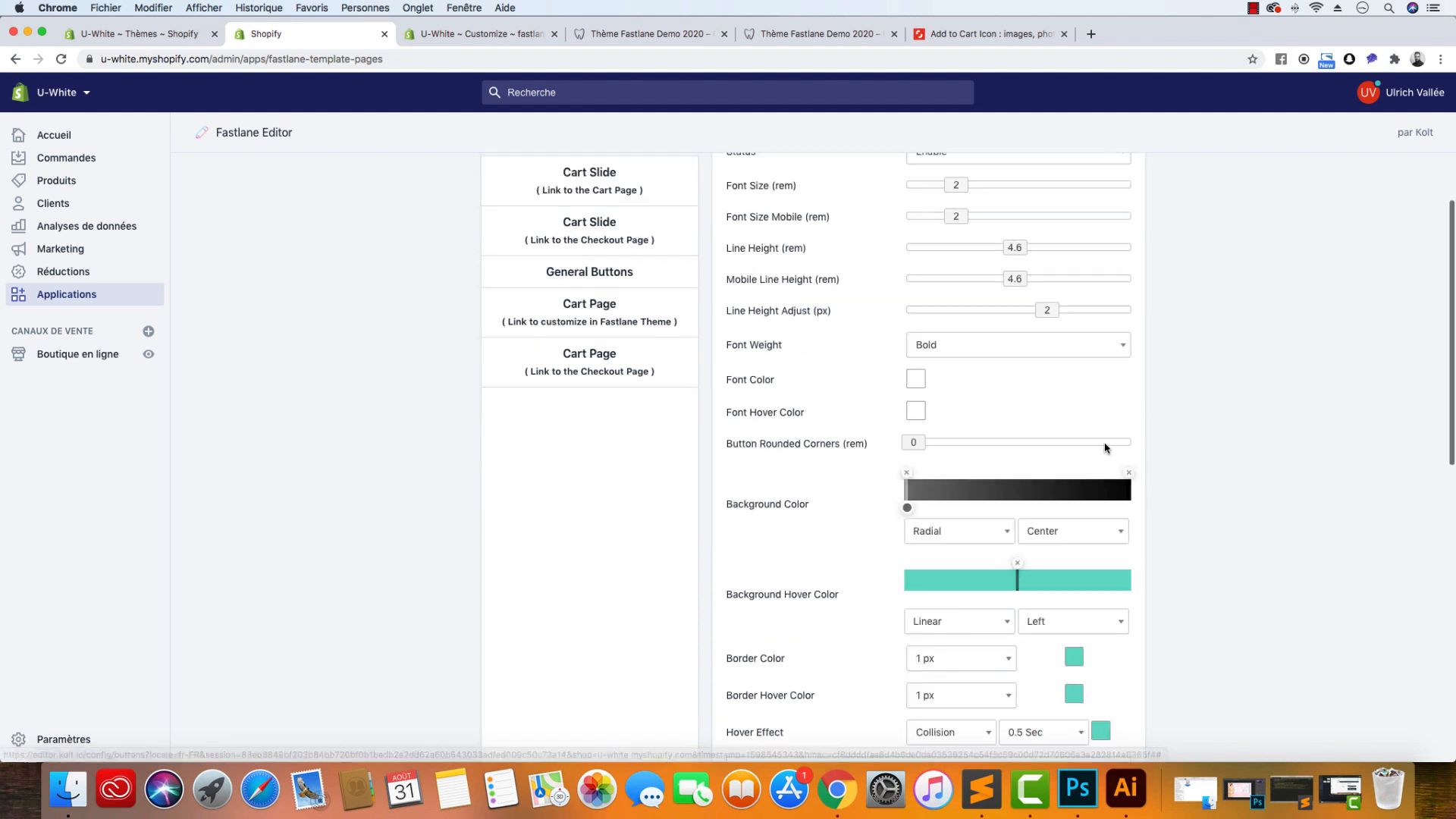
pyautogui.scroll(1, 1105, 452)
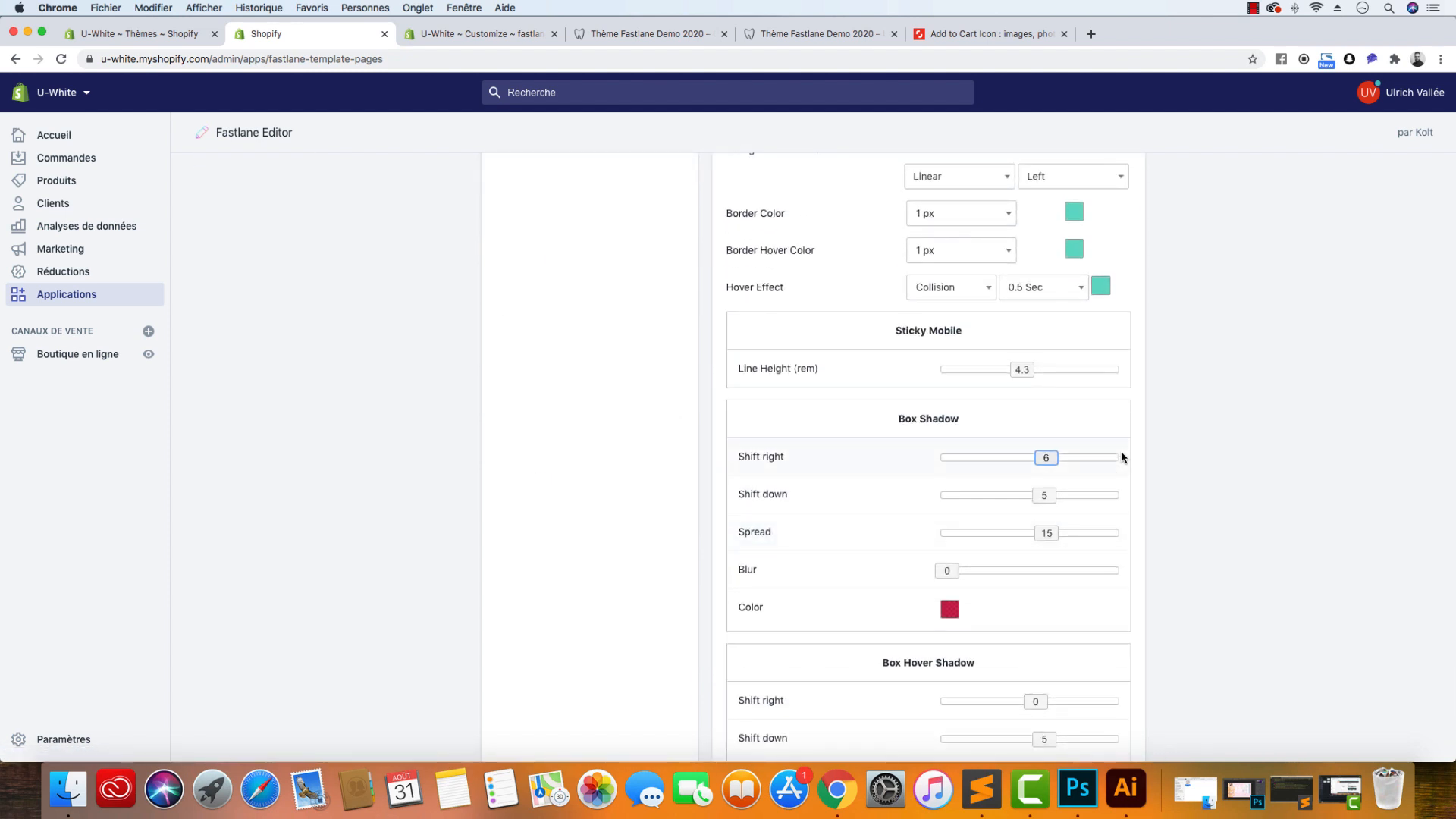
pyautogui.scroll(4, 1122, 457)
pyautogui.scroll(-3, 1122, 457)
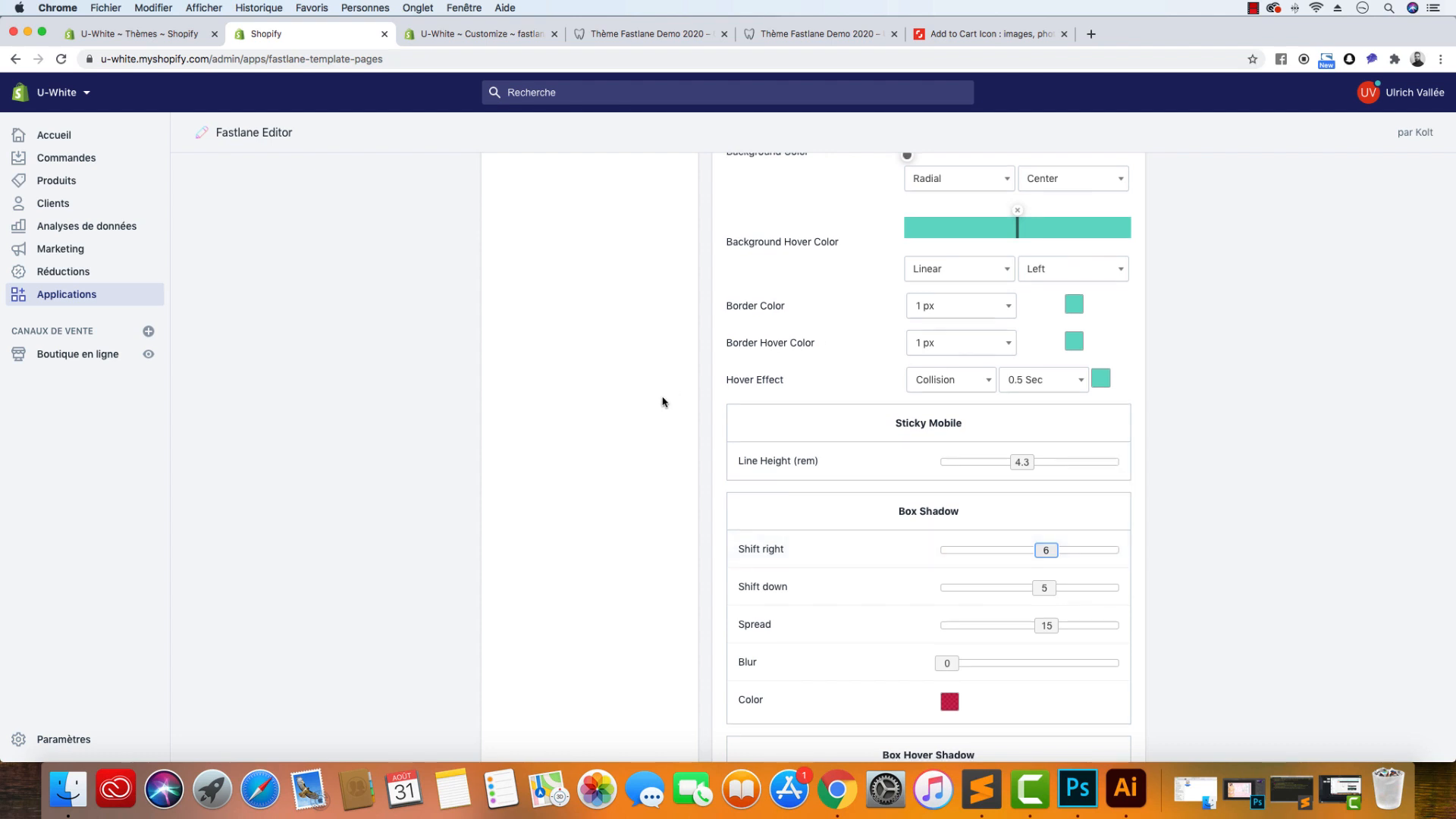
pyautogui.scroll(6, 662, 403)
pyautogui.scroll(-5, 593, 504)
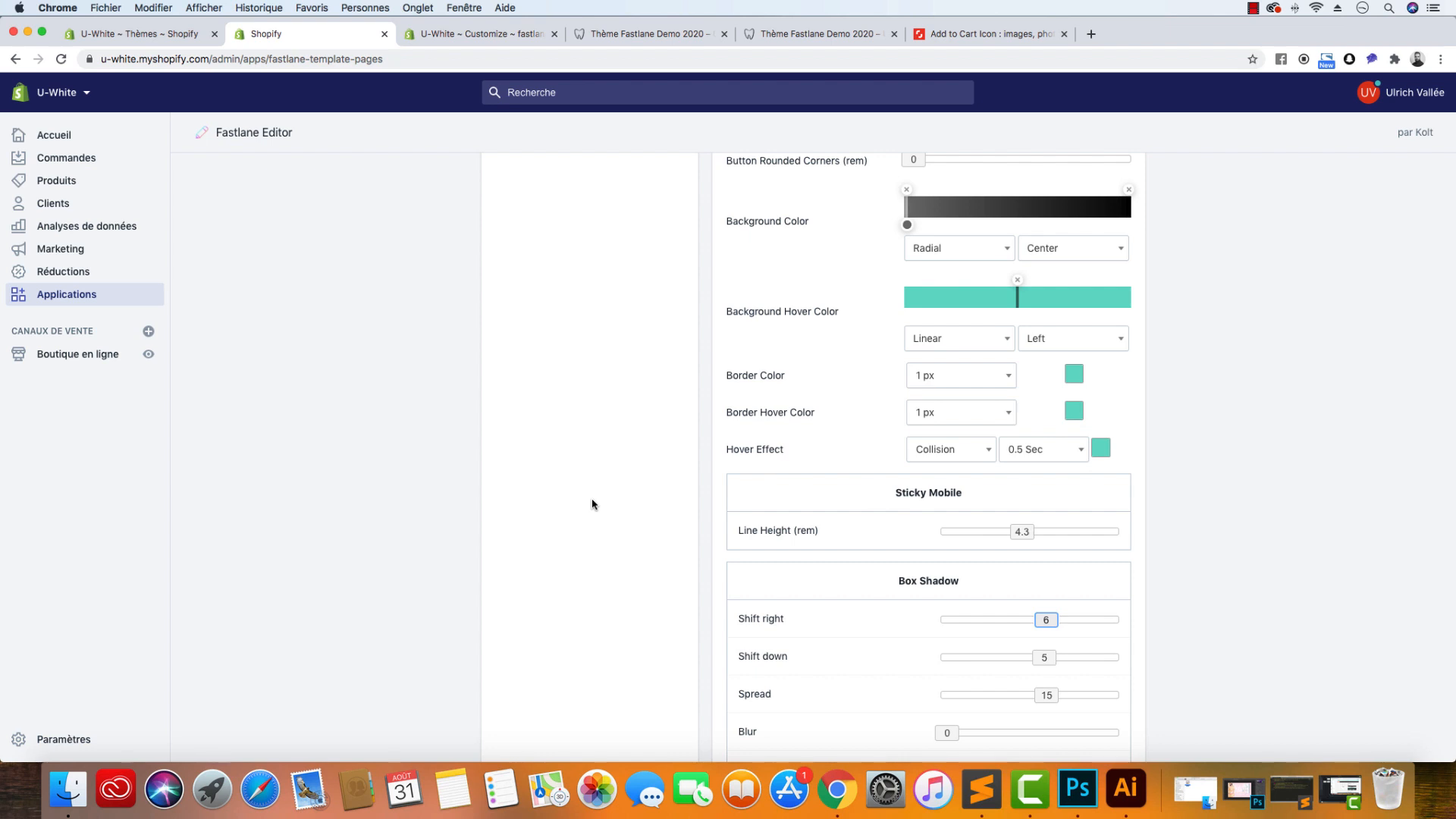
pyautogui.click(648, 35)
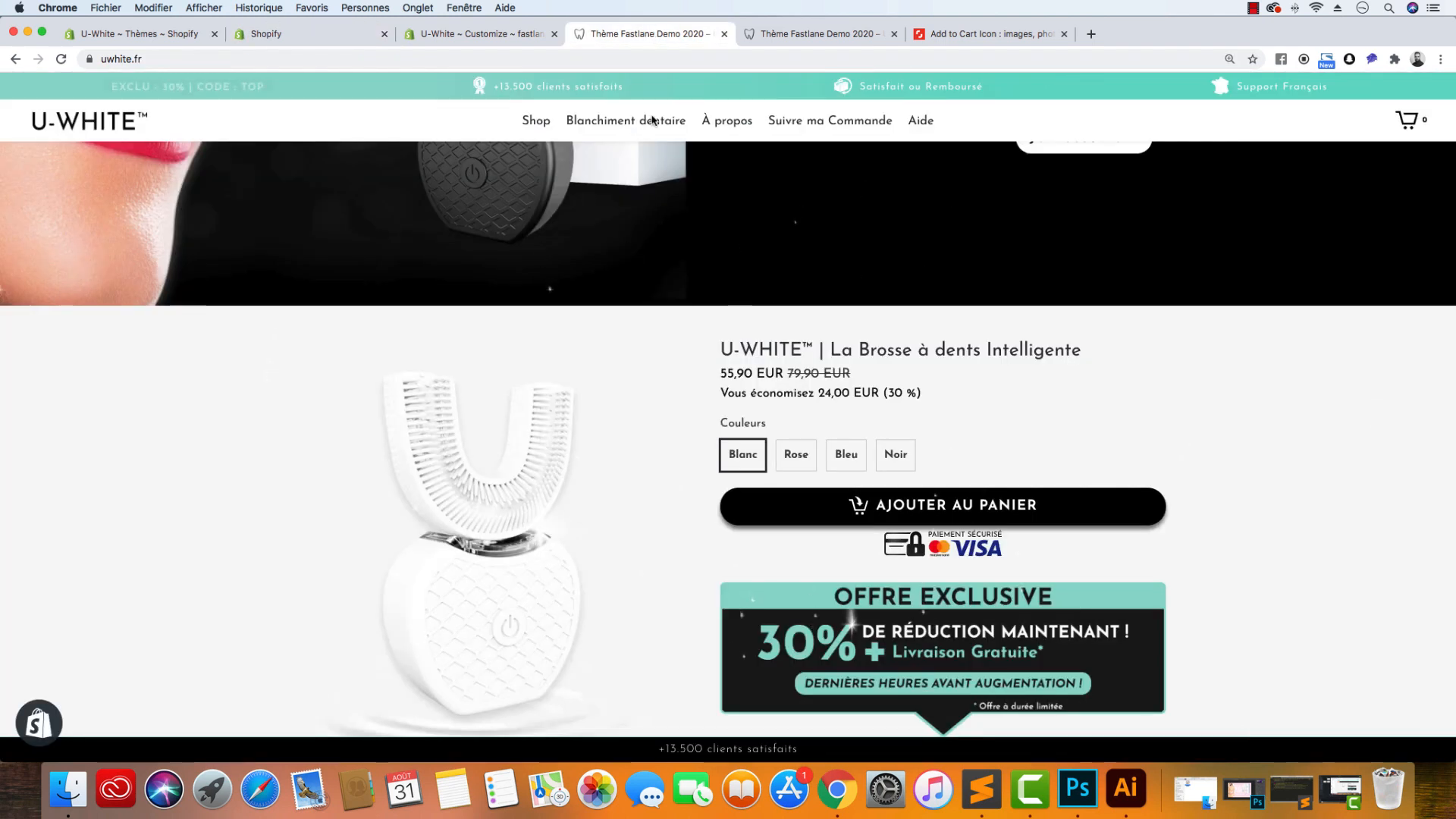
pyautogui.scroll(-2, 860, 410)
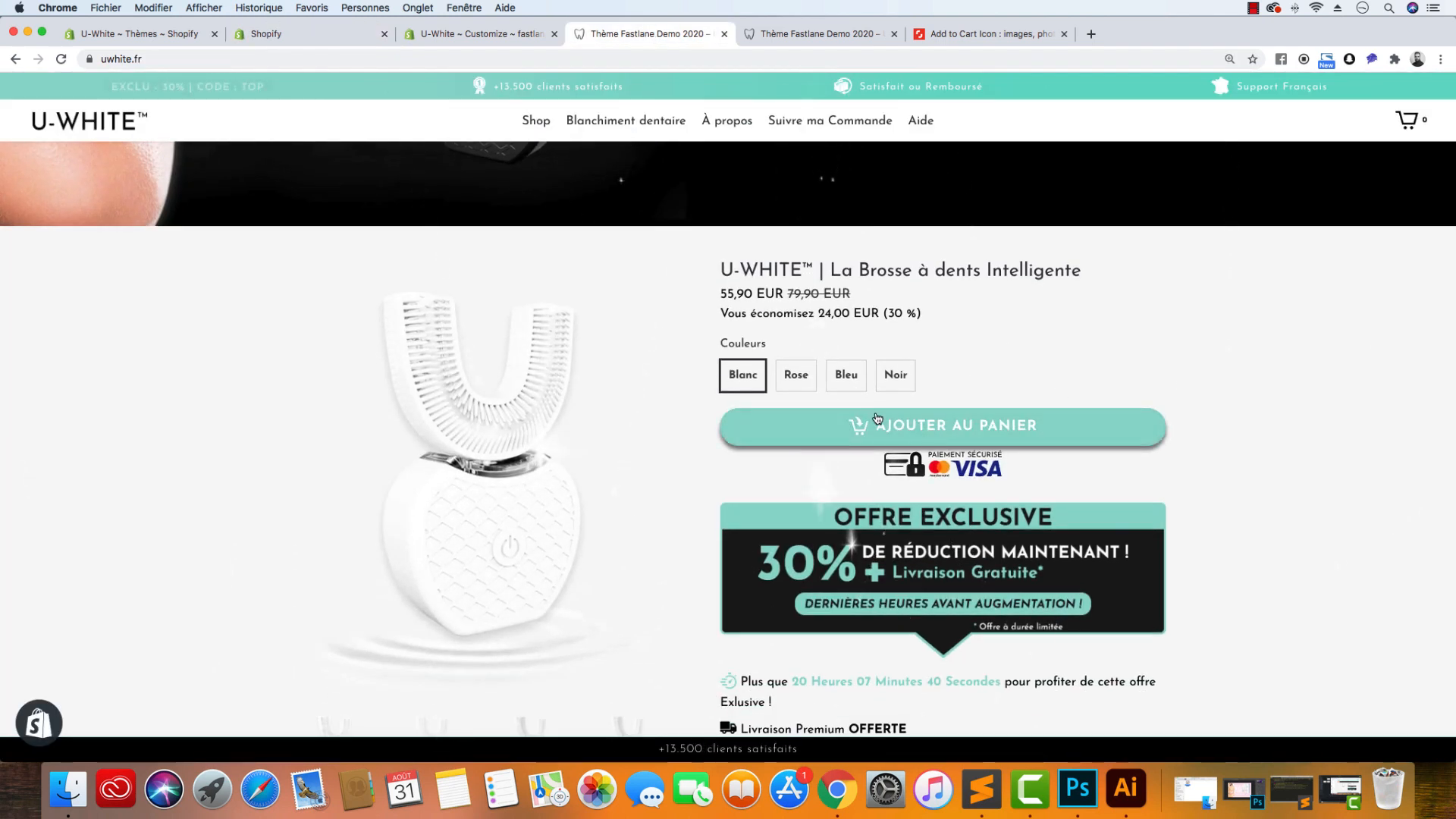